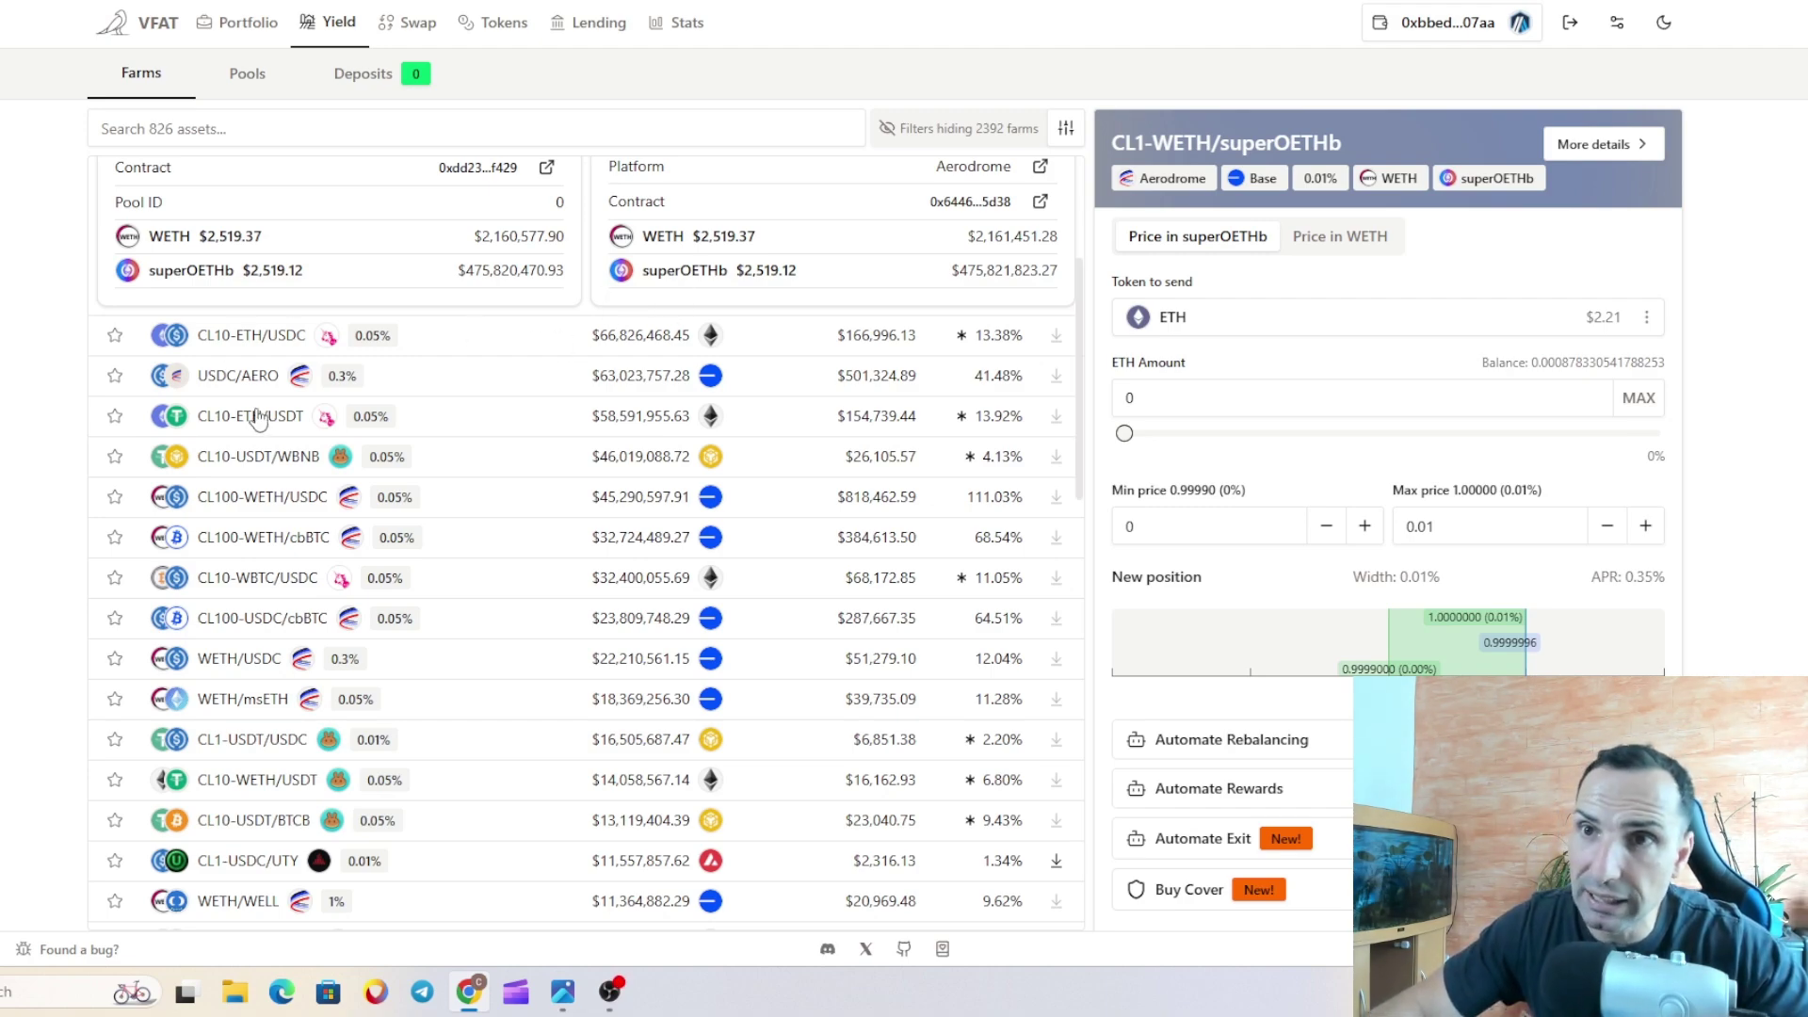
Step: Check the wallet's token balances across its networks and close the wallet
{"action": "scroll", "coordinate": [583, 527], "scroll_direction": "down", "scroll_amount": 2}
{"action": "scroll", "coordinate": [584, 527], "scroll_direction": "up", "scroll_amount": 2}
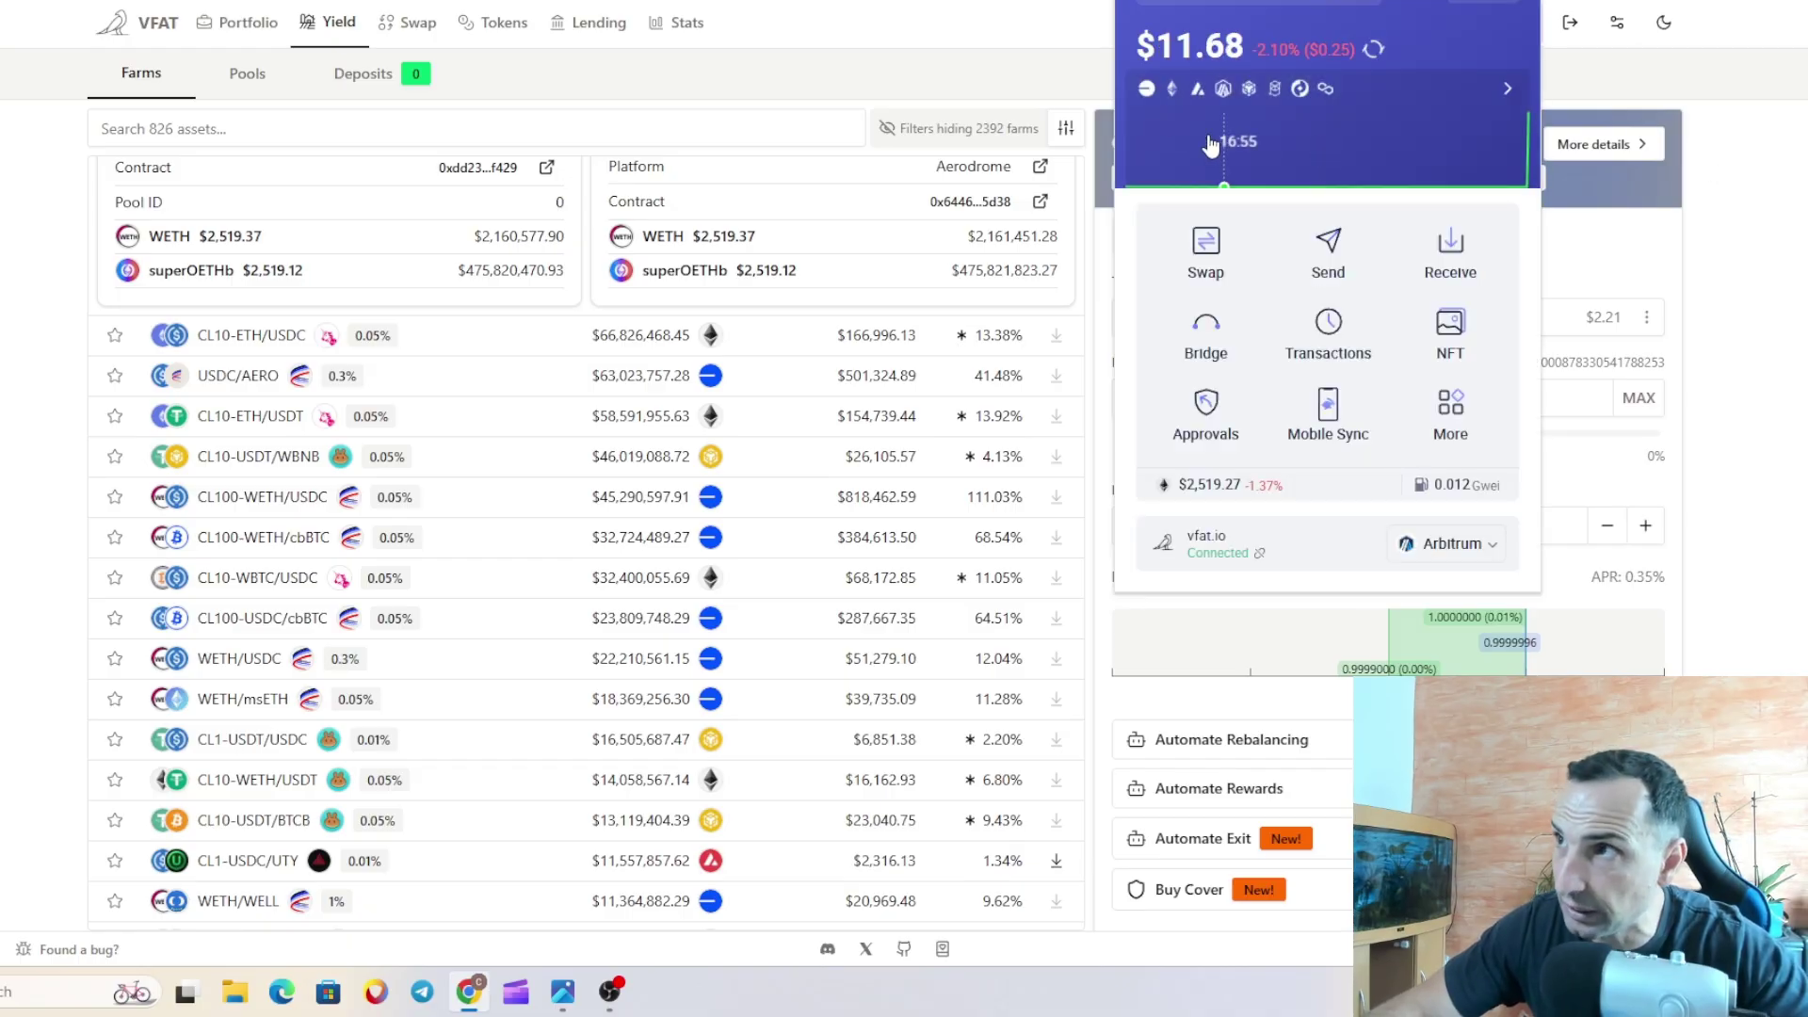
{"action": "left_click", "coordinate": [1146, 89]}
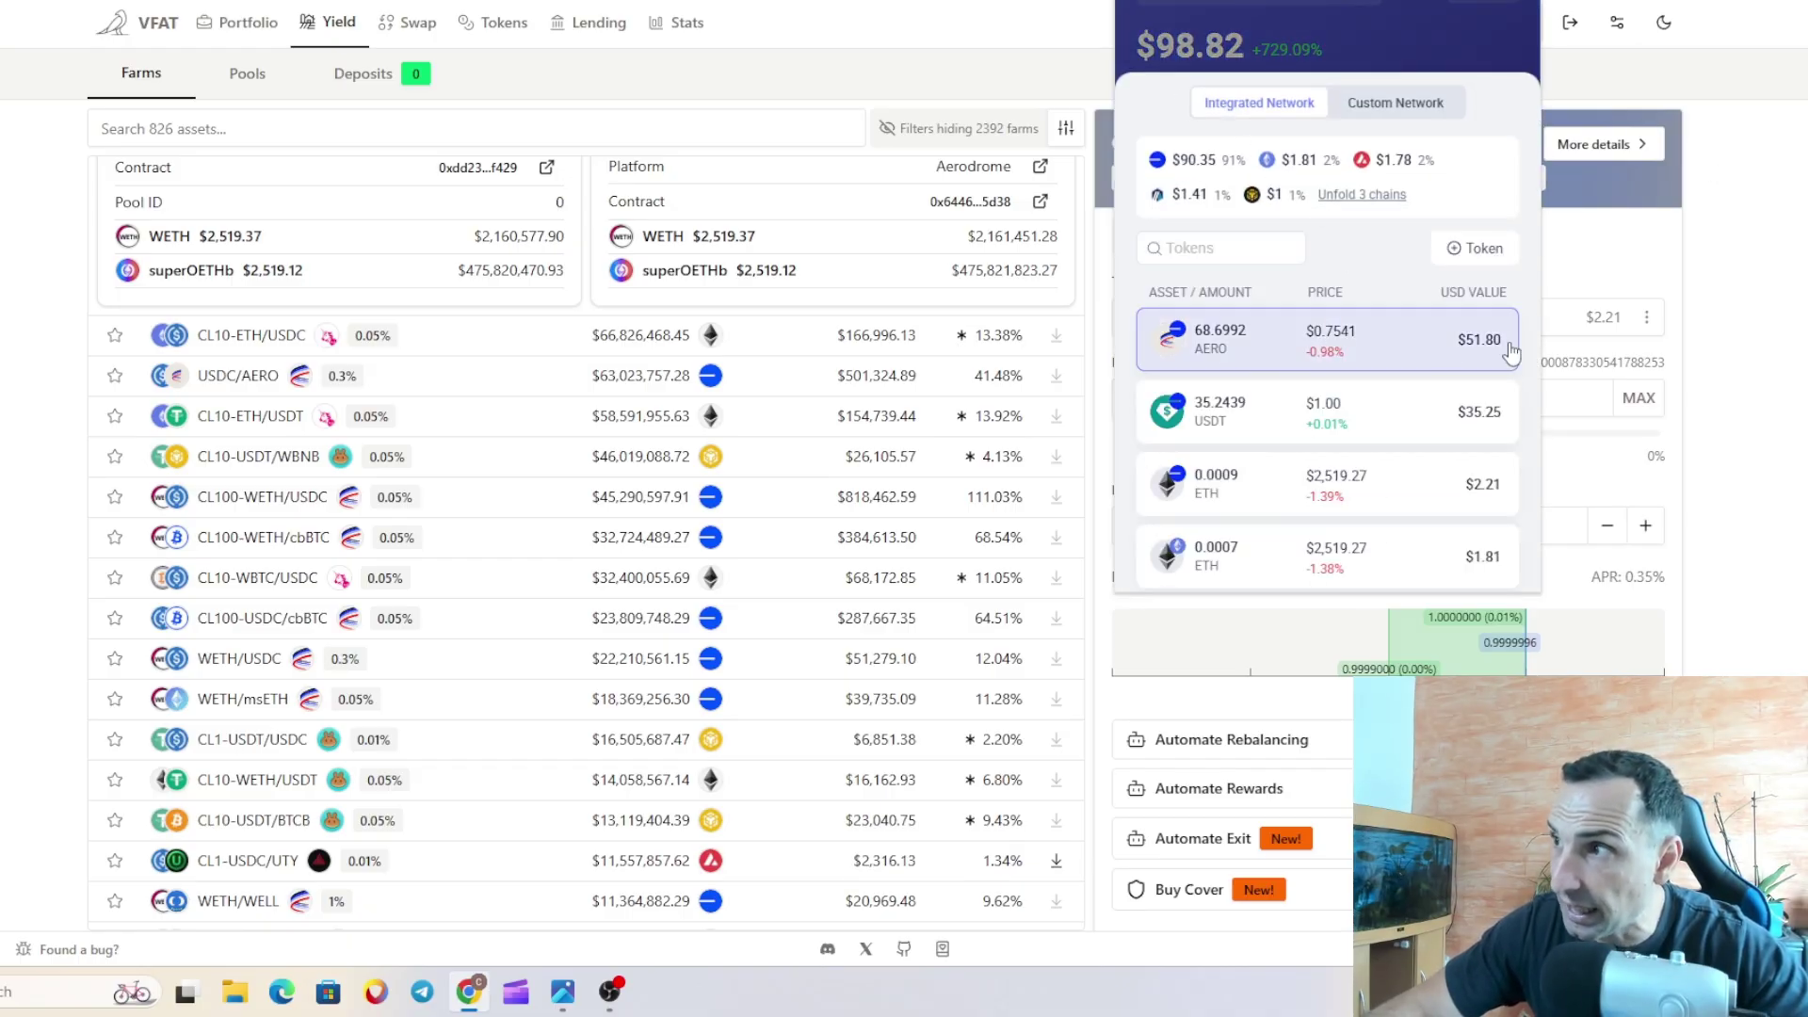
{"action": "key", "text": "Escape"}
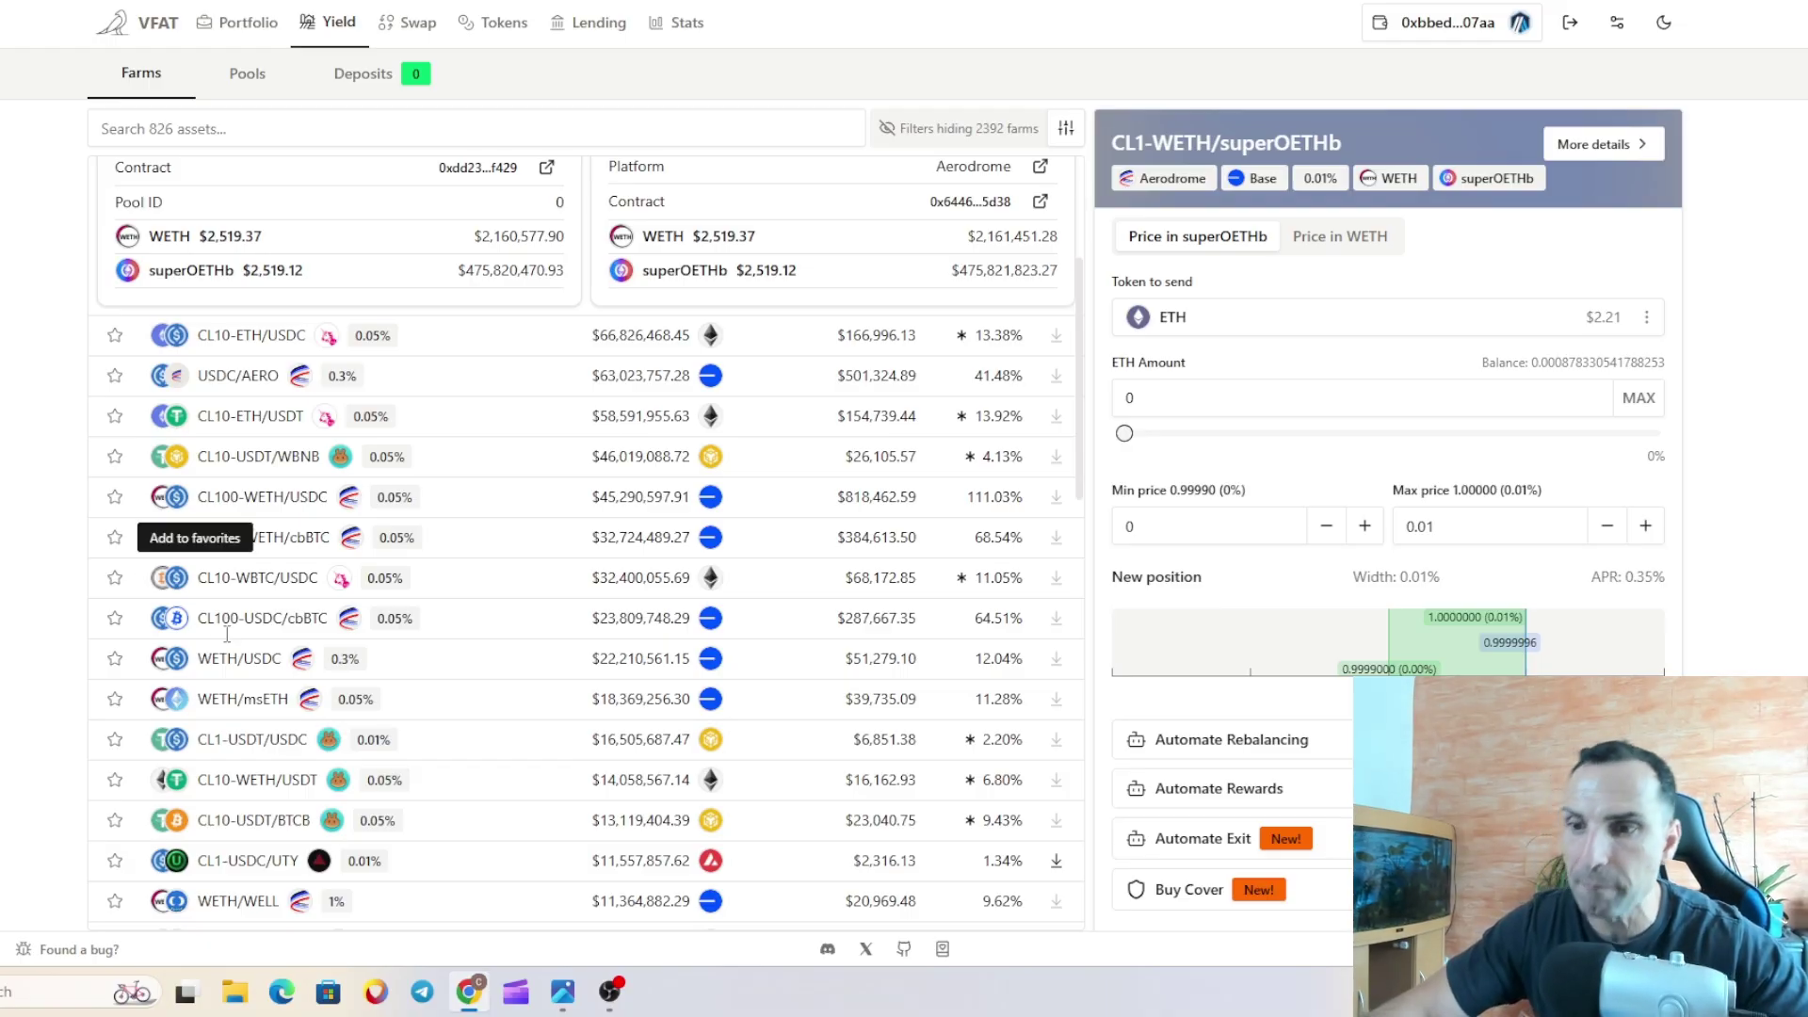
Step: Display the financial risk disclaimer image and return to the browser
{"action": "mouse_move", "coordinate": [562, 991]}
{"action": "left_click", "coordinate": [688, 899]}
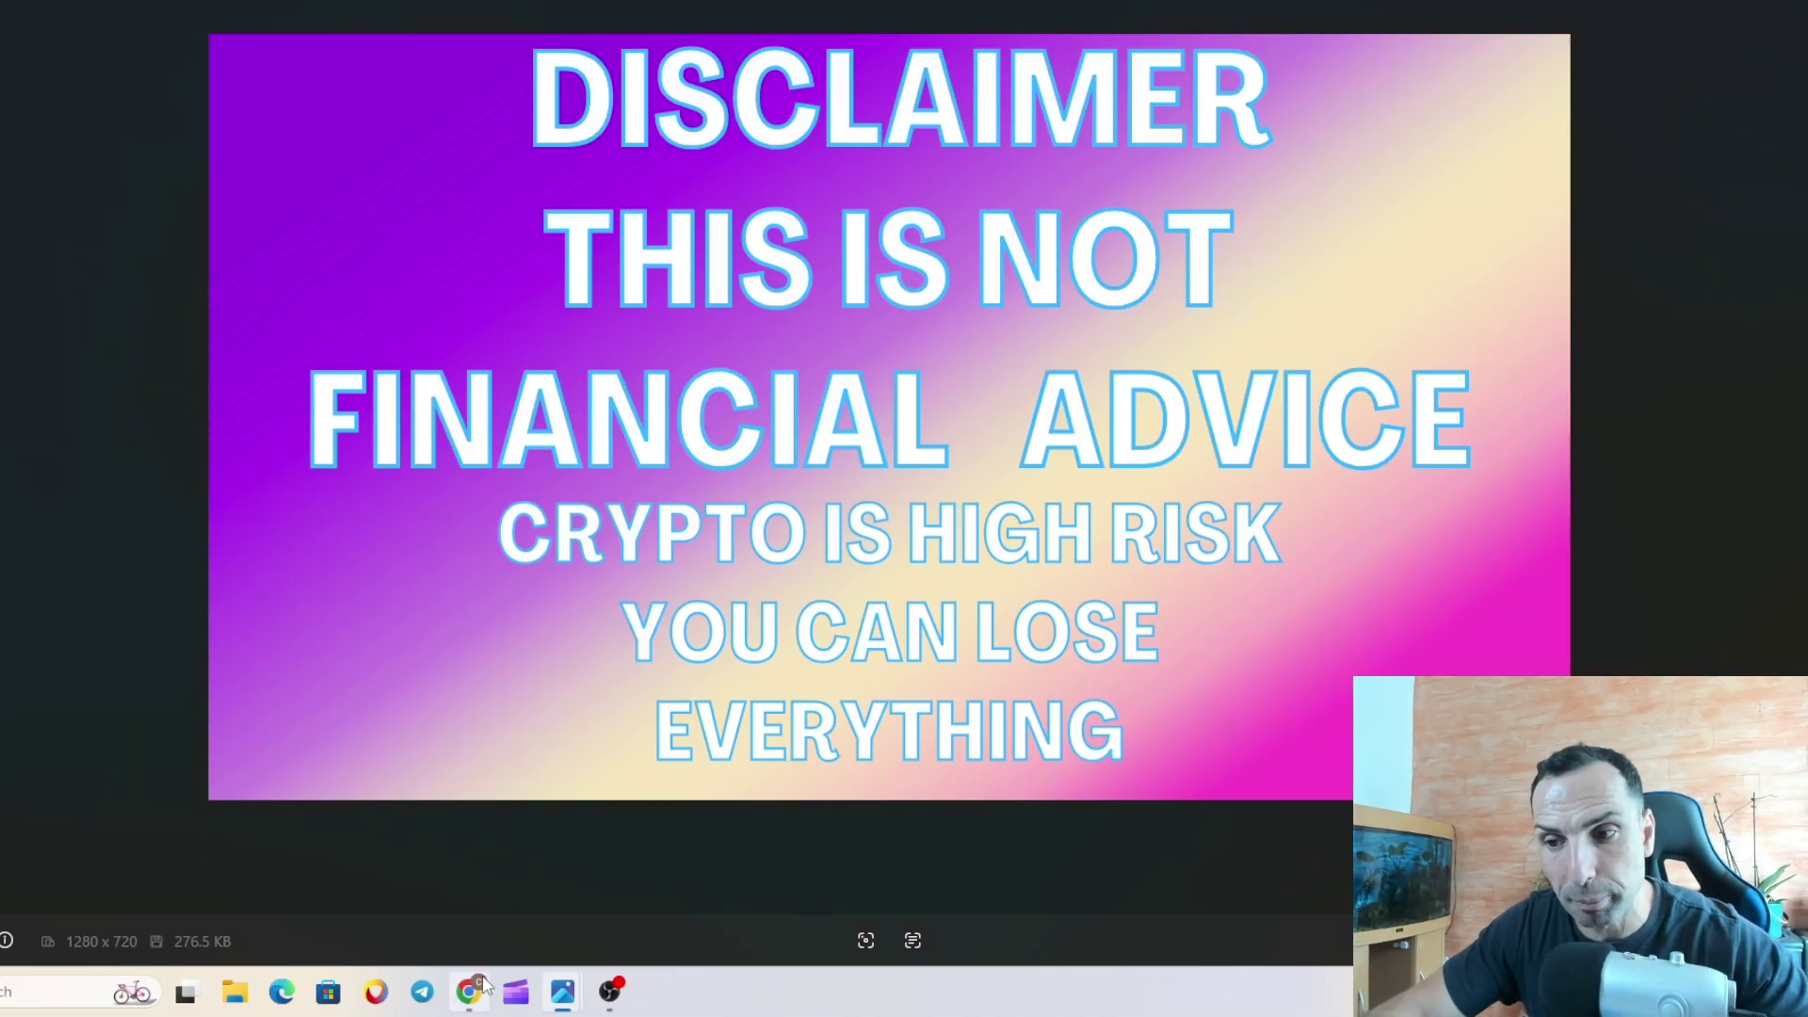
{"action": "left_click", "coordinate": [475, 1003]}
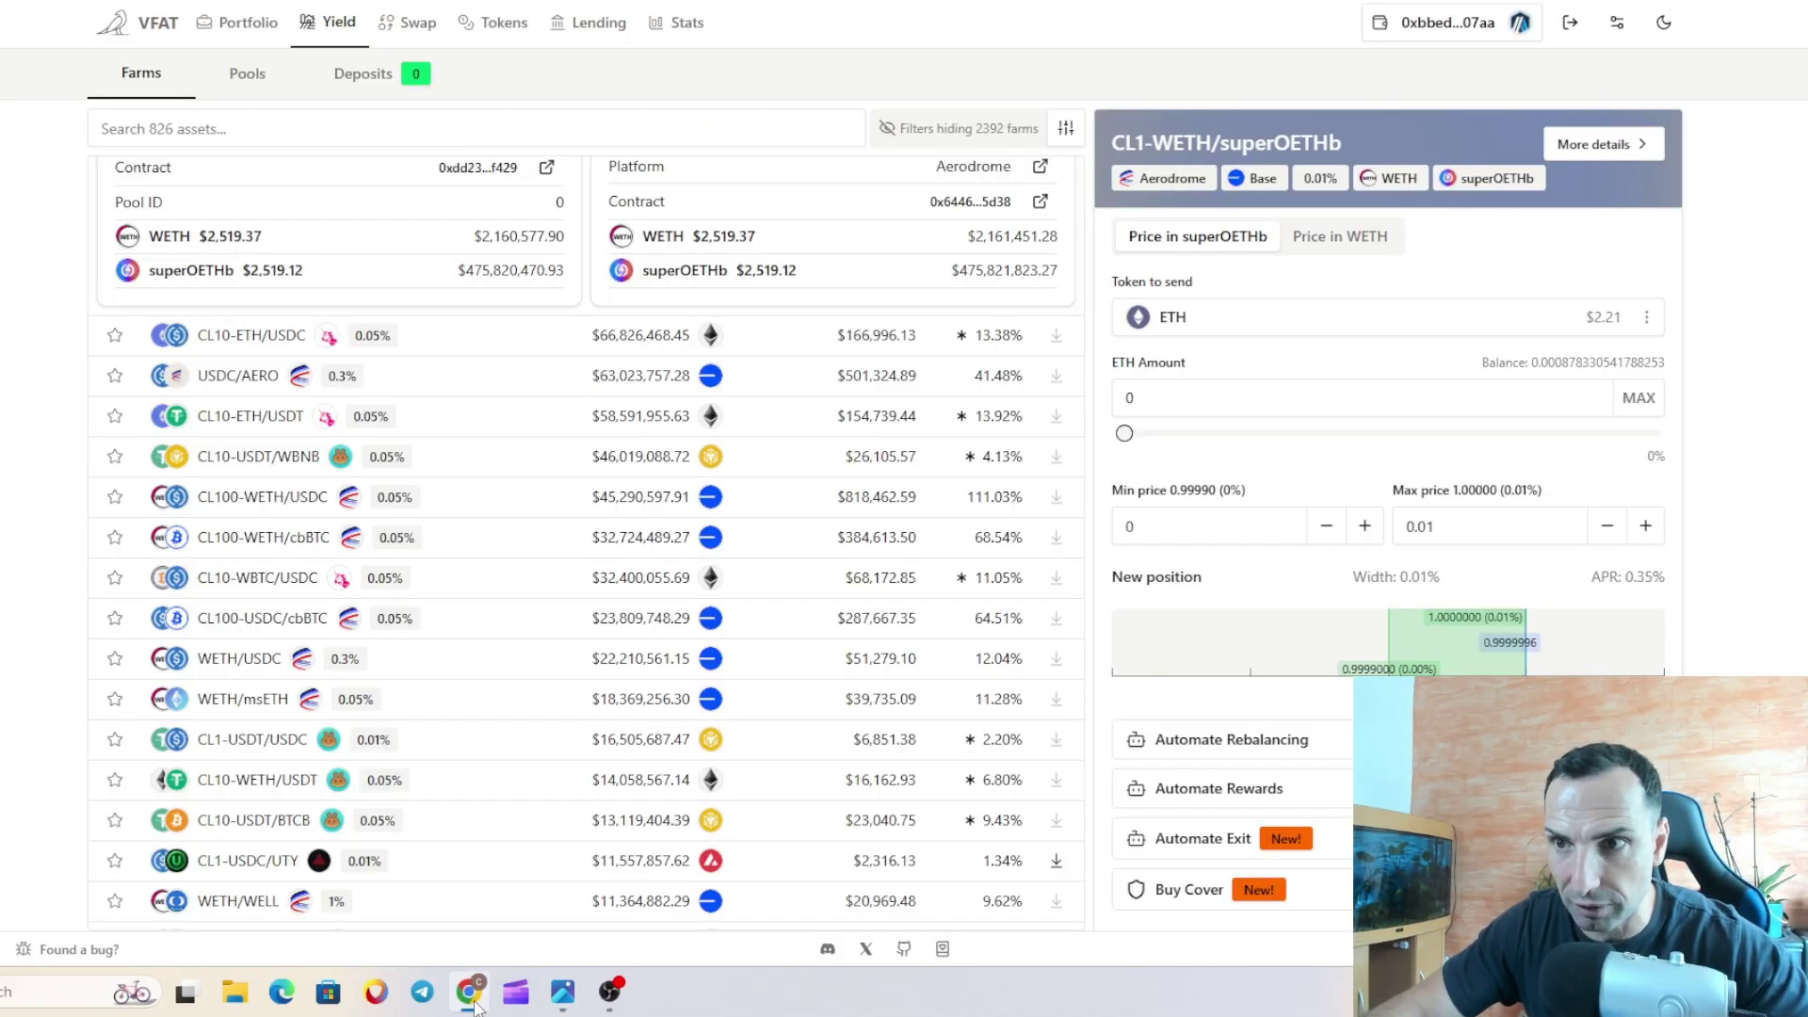
Step: View the YouTube channel's video list and the coin market rankings, and return to the VFAT farms
{"action": "key", "text": "ctrl+Tab"}
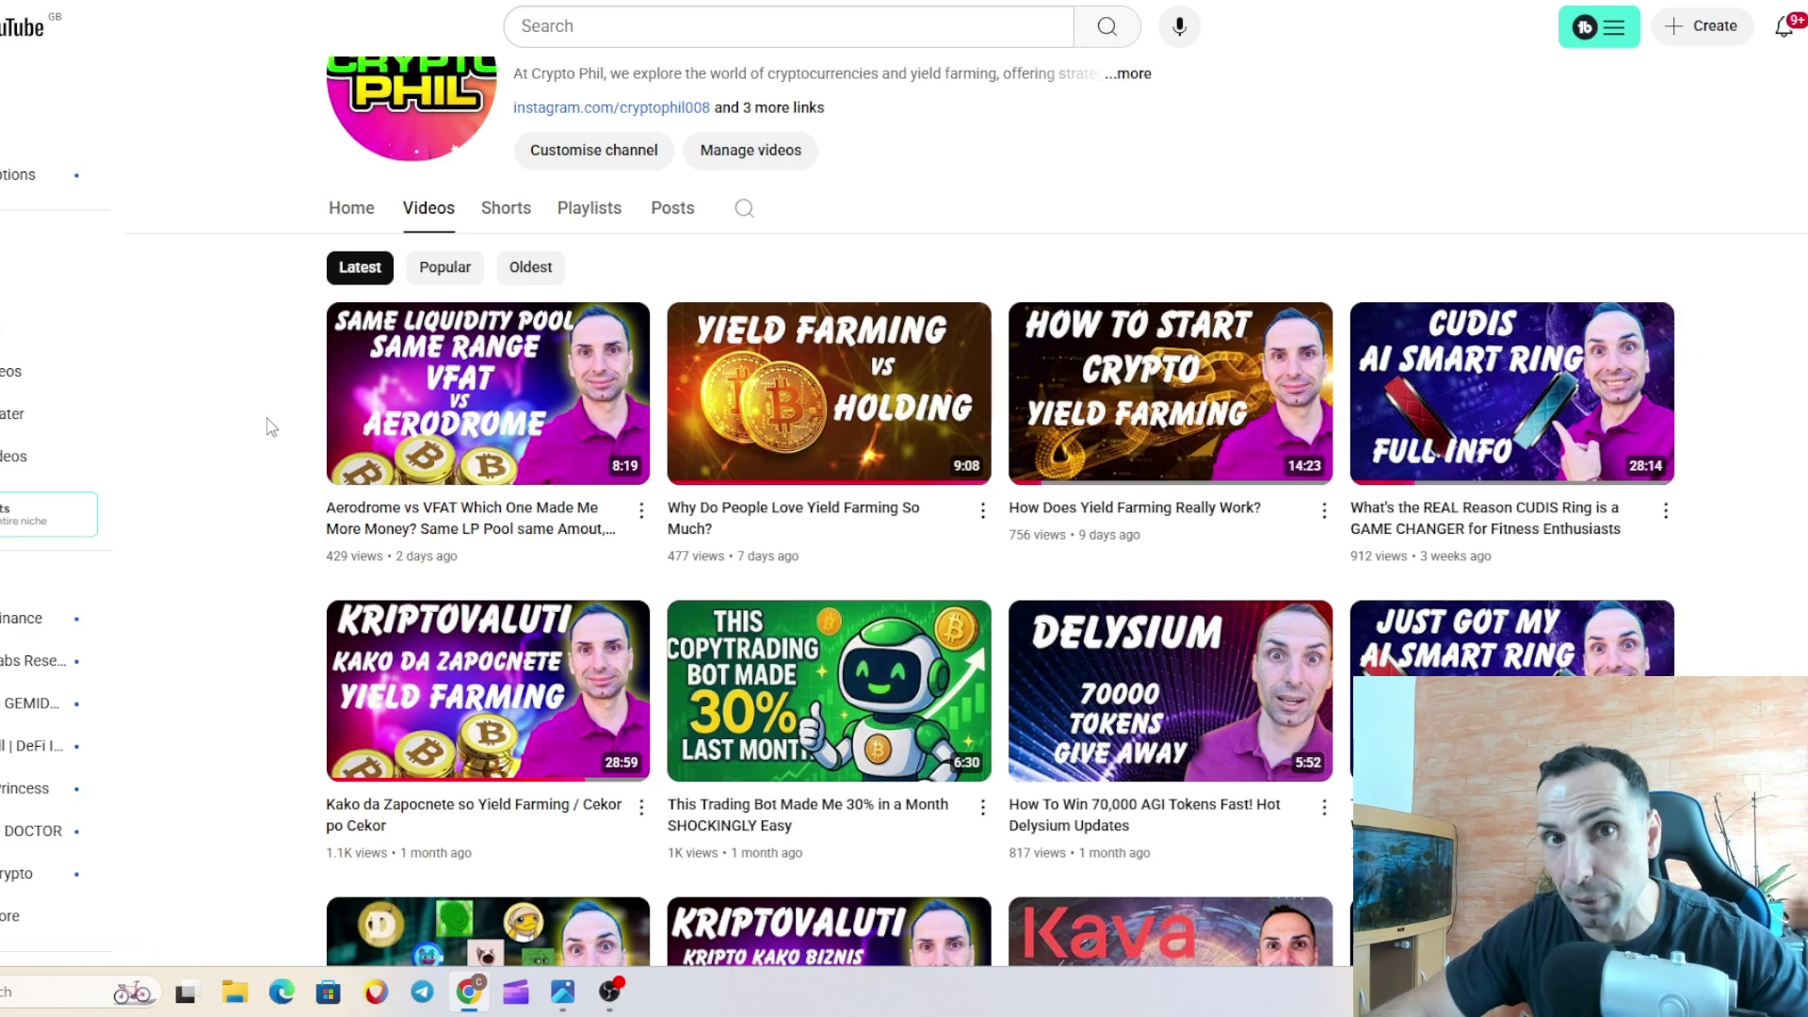
{"action": "key", "text": "ctrl+Tab"}
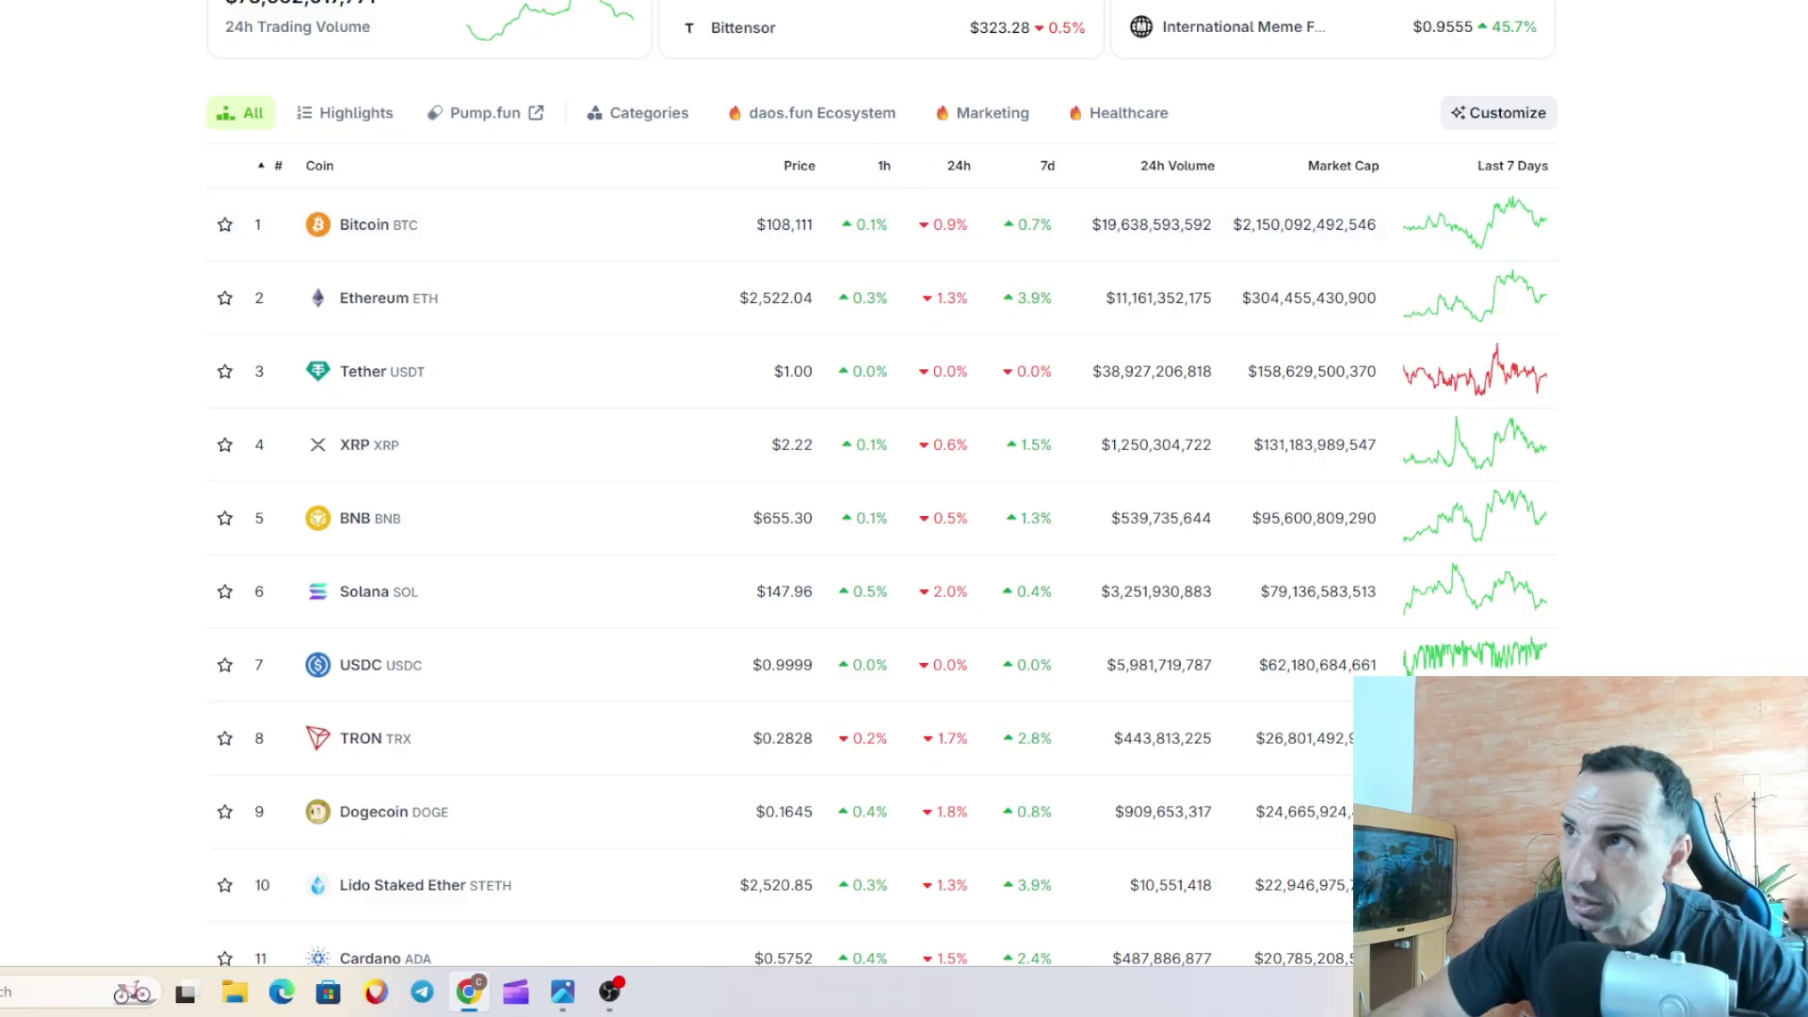
{"action": "key", "text": "ctrl+Tab"}
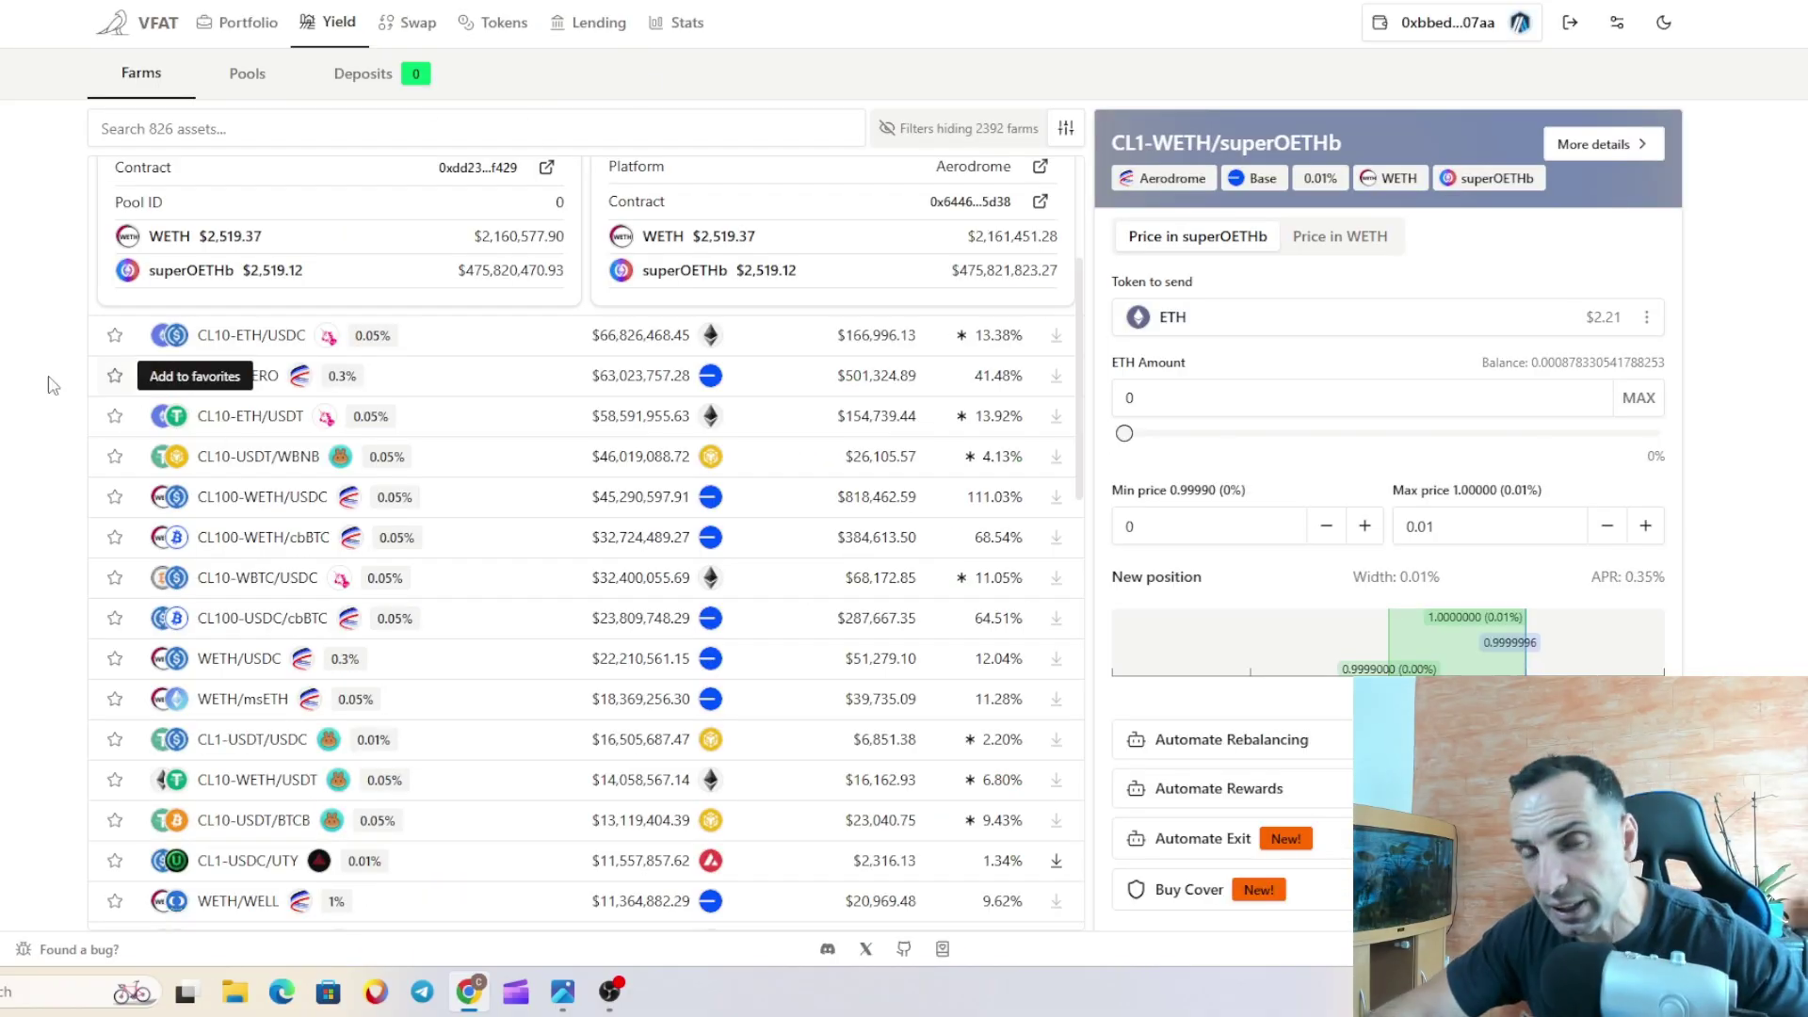
Step: Sort the farms by weekly rewards, highest first
{"action": "scroll", "coordinate": [703, 432], "scroll_direction": "up", "scroll_amount": 3}
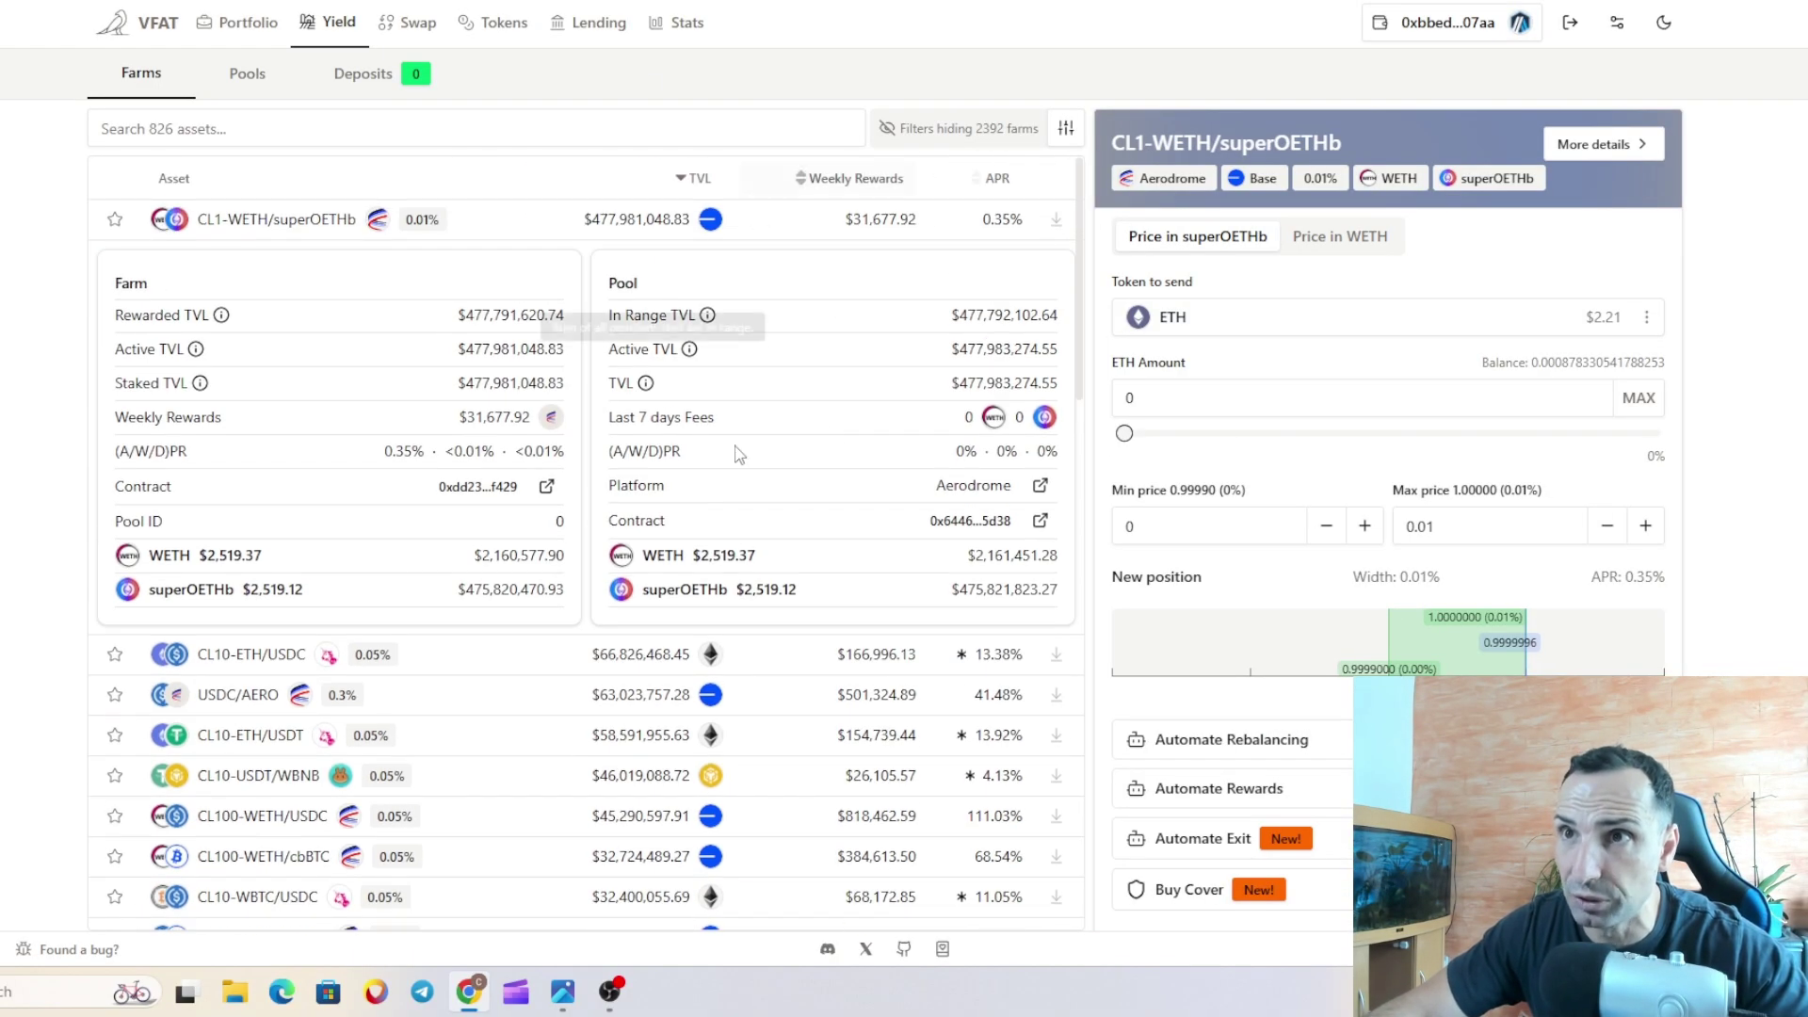
{"action": "left_click", "coordinate": [861, 179]}
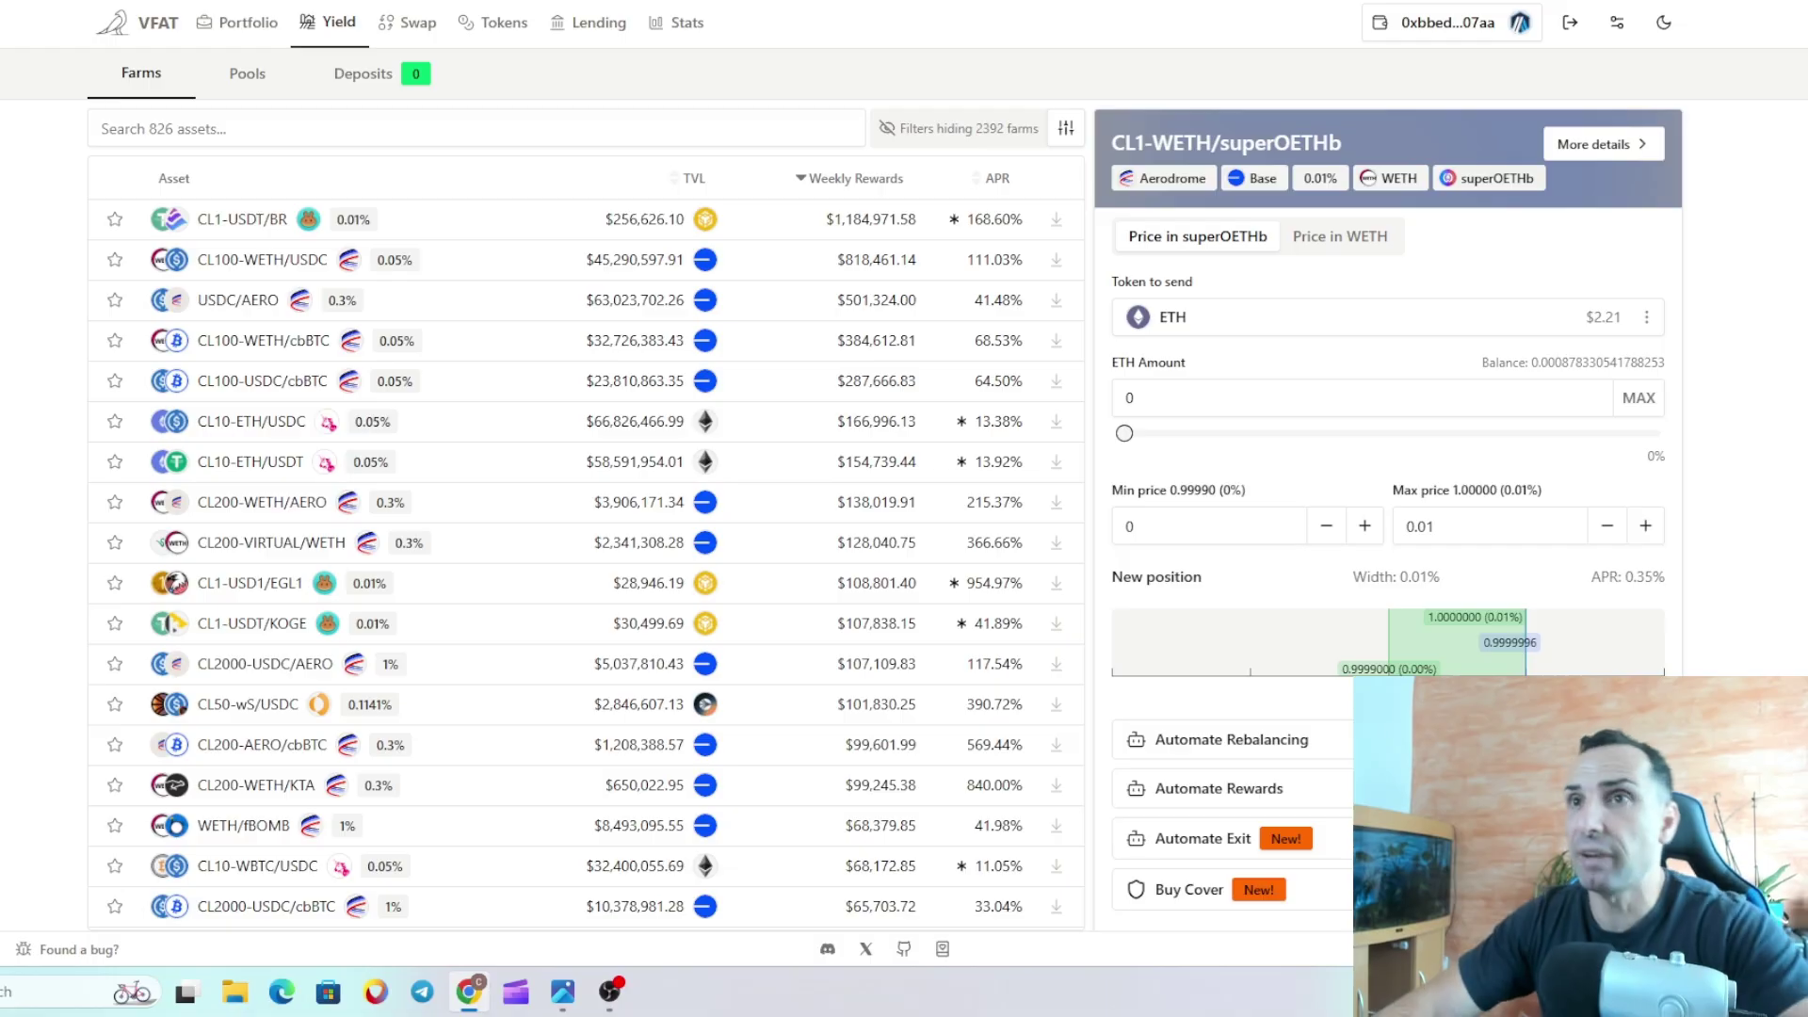
Step: Look at the Portfolio and Swap pages and return to the Yield farms
{"action": "left_click", "coordinate": [226, 24]}
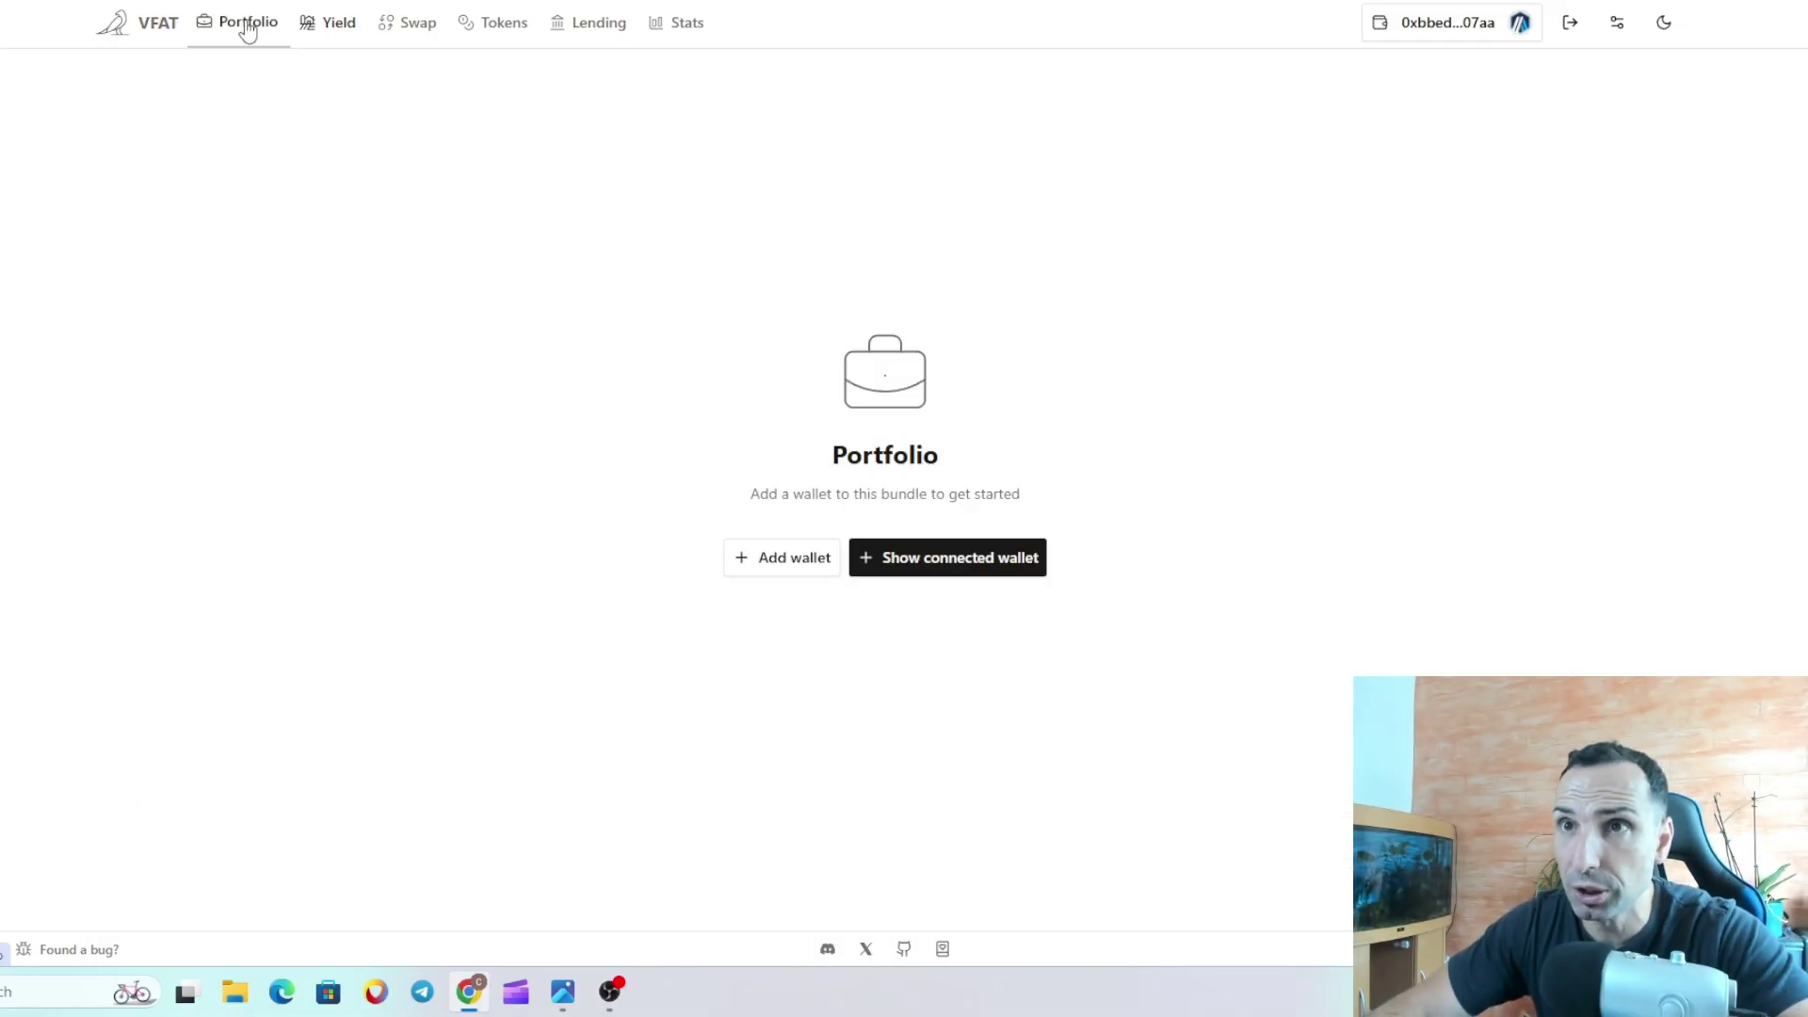
{"action": "left_click", "coordinate": [339, 25]}
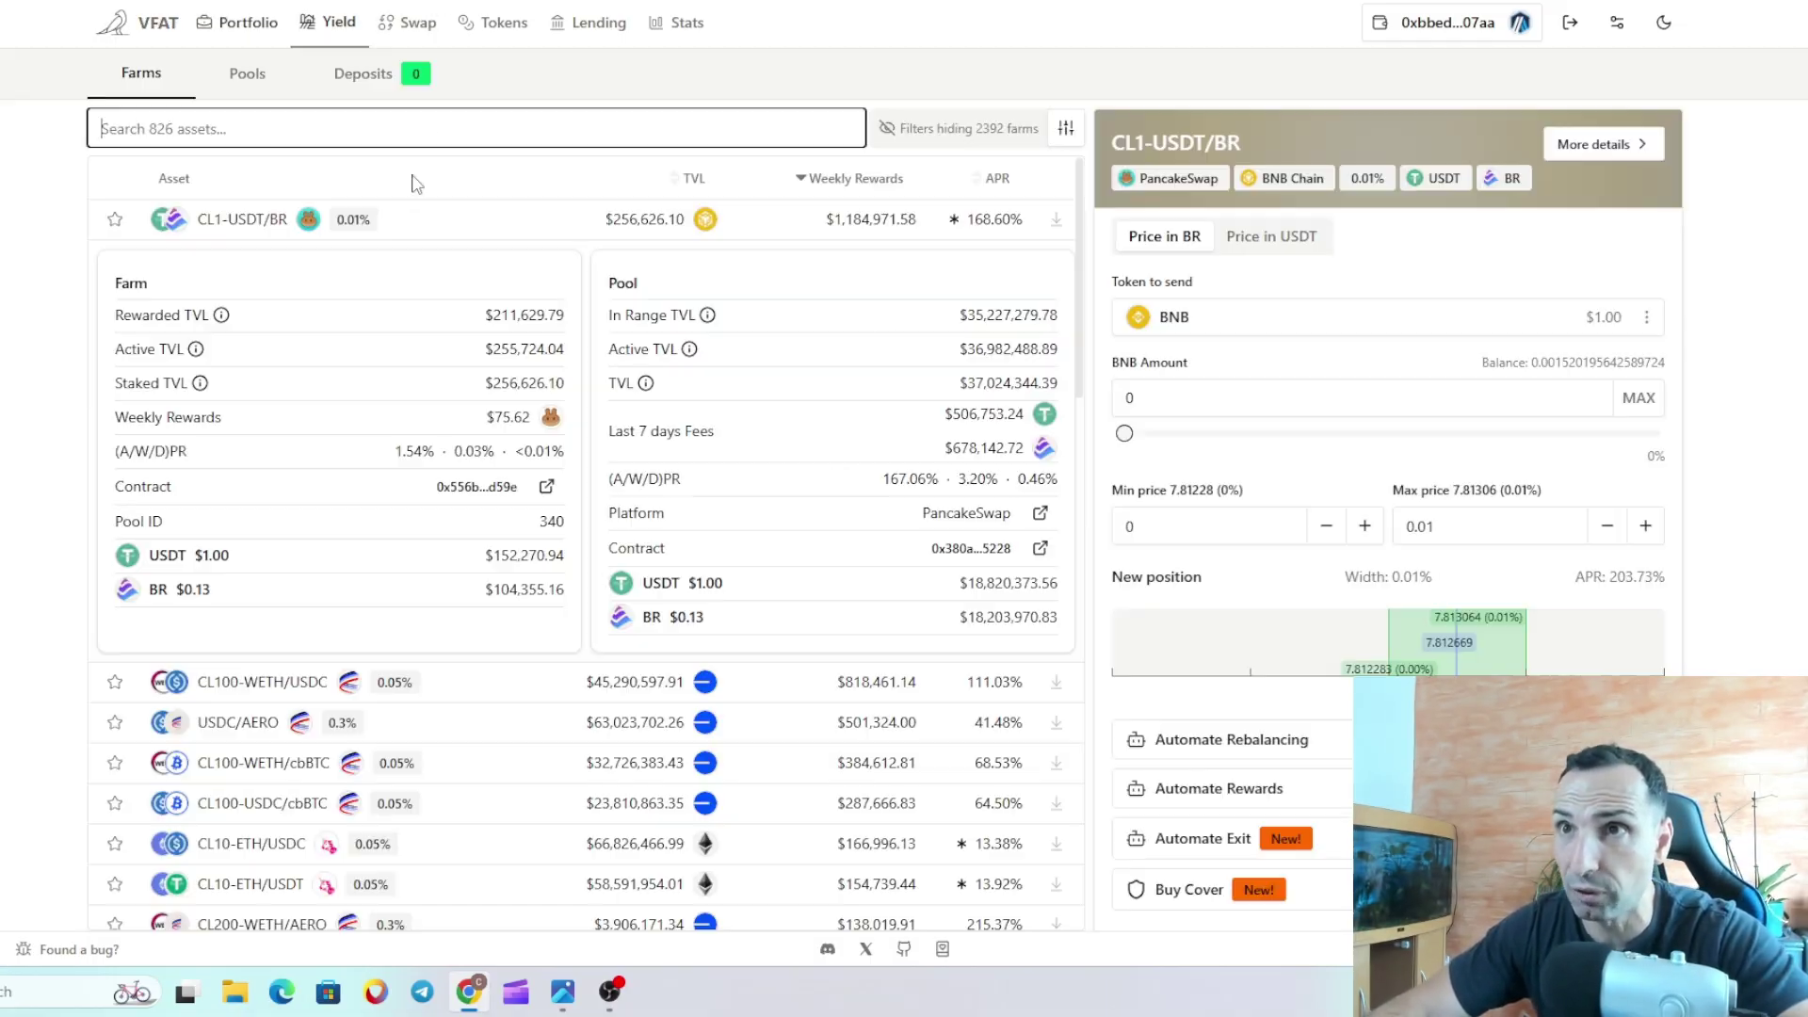
{"action": "left_click", "coordinate": [406, 21]}
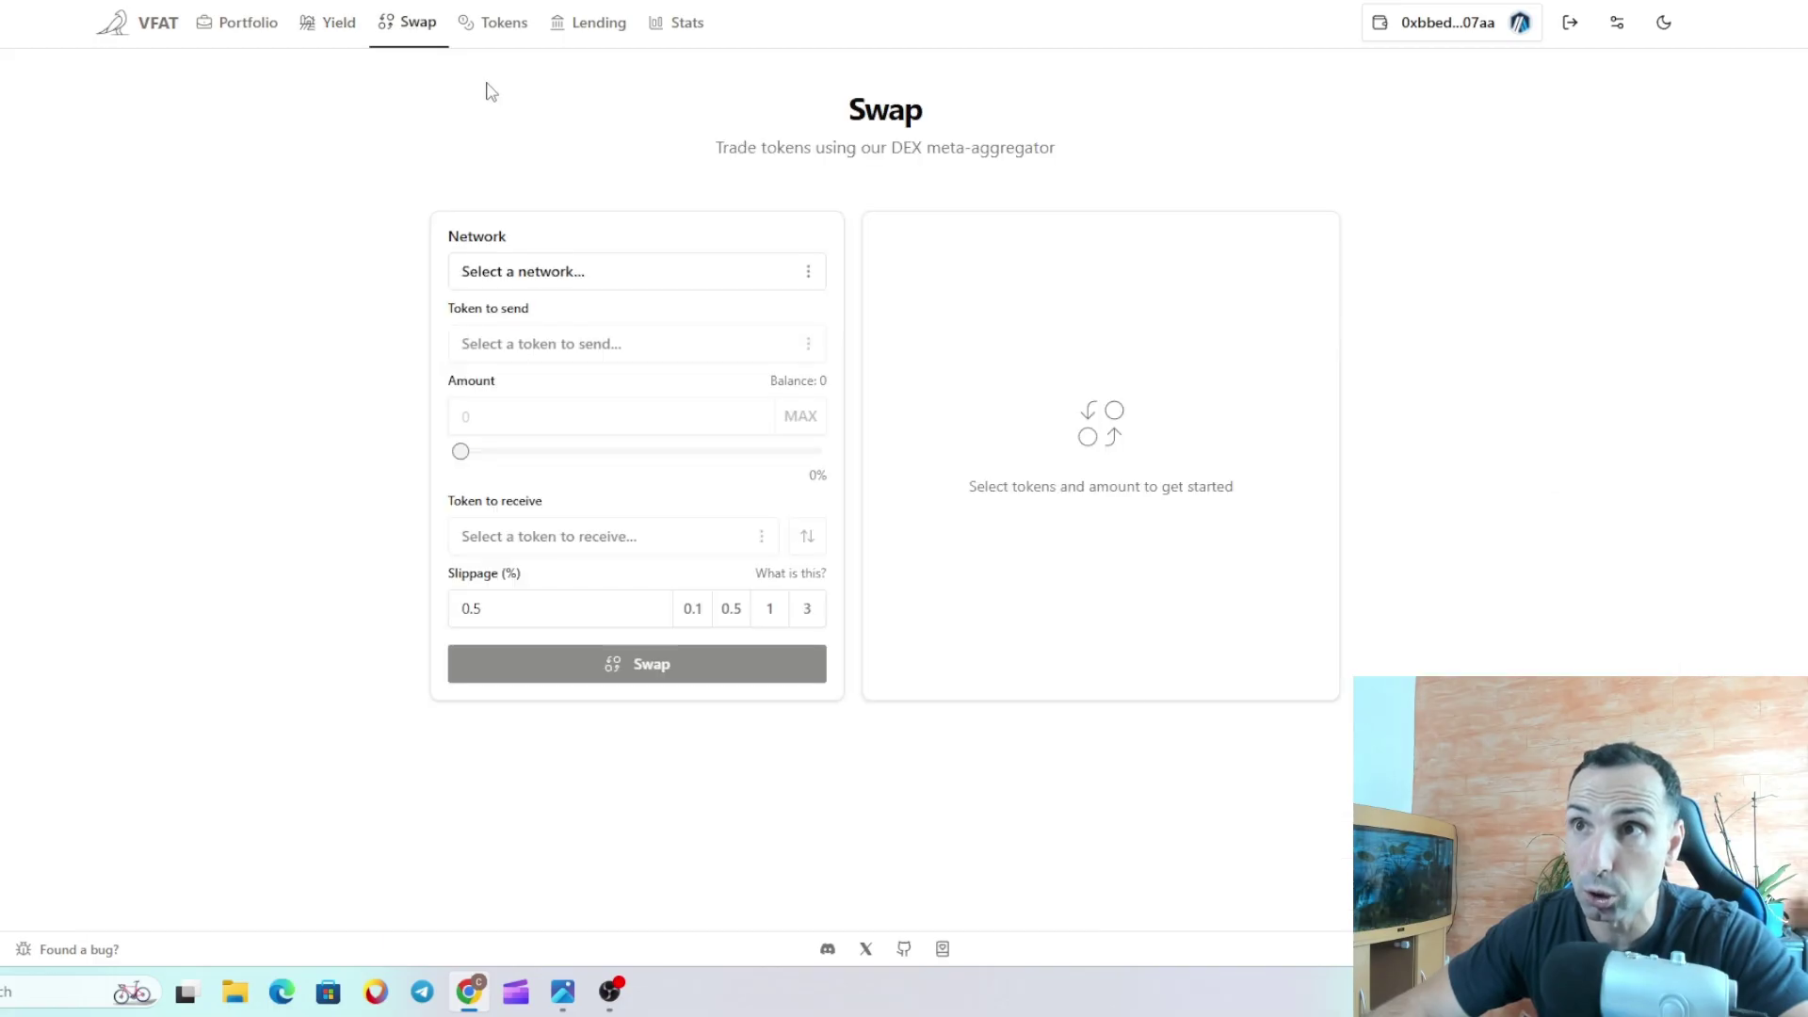
{"action": "left_click", "coordinate": [340, 24]}
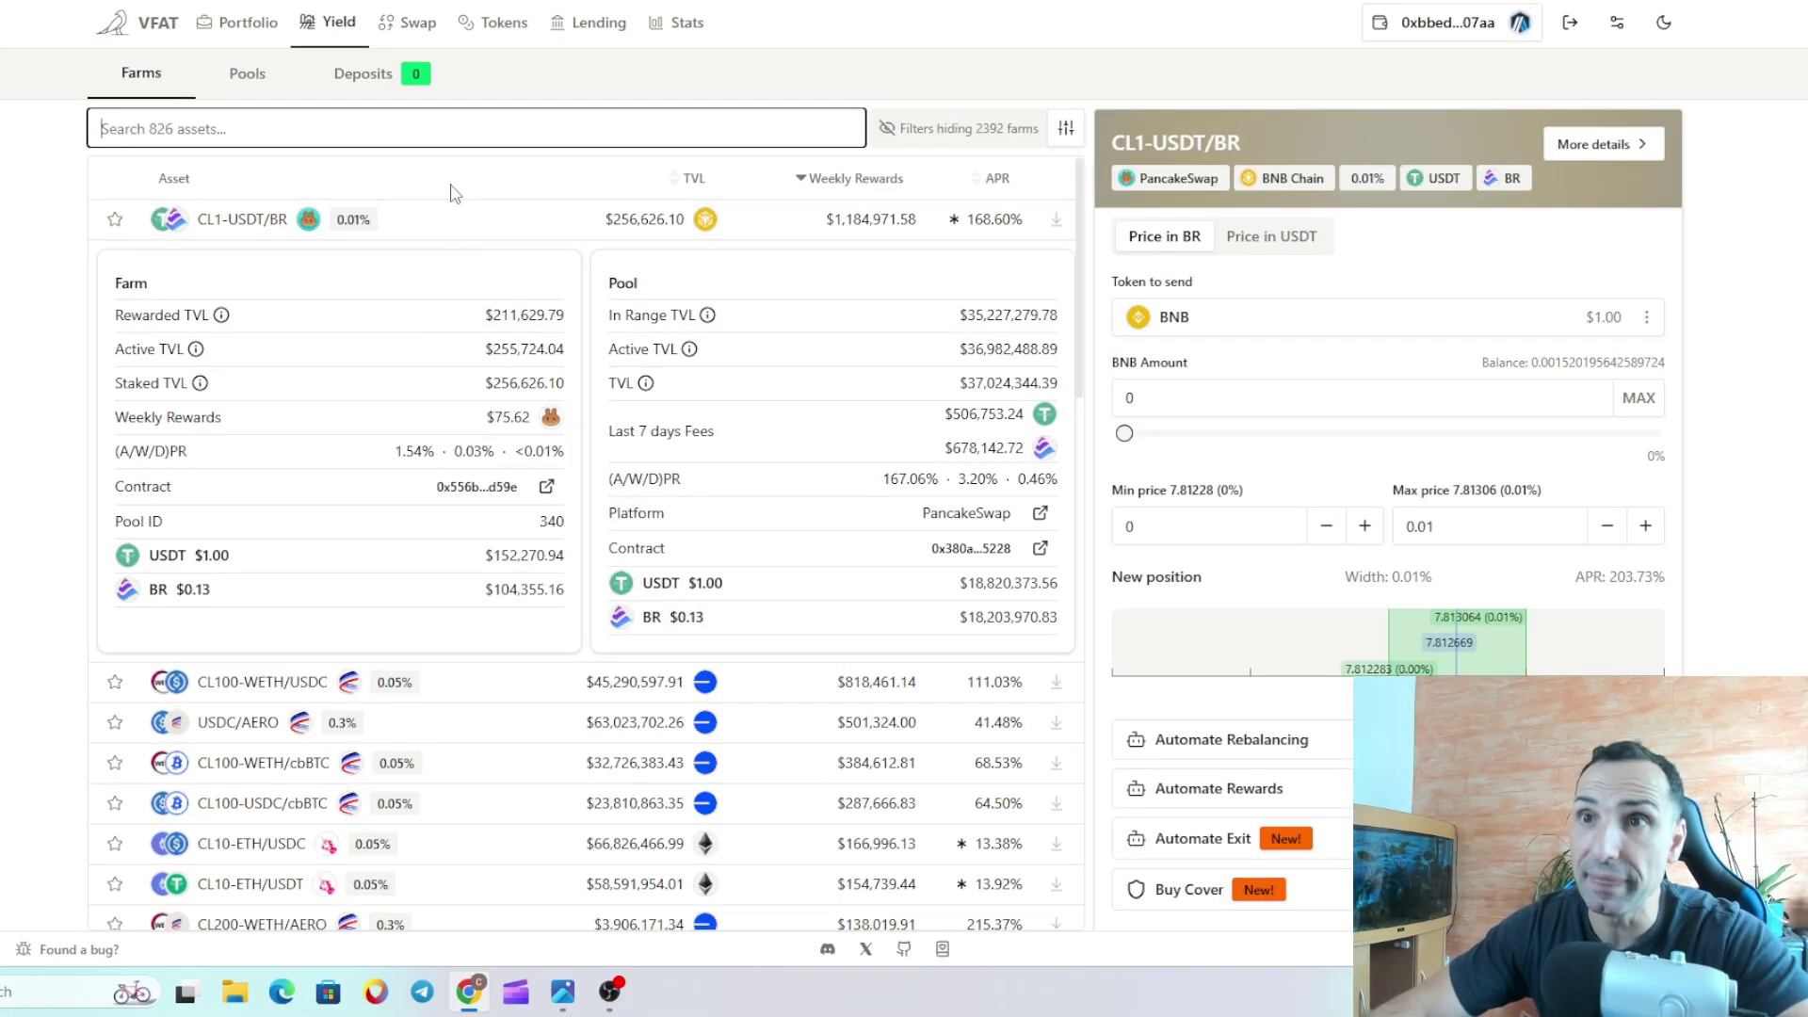
{"action": "left_click", "coordinate": [1065, 129]}
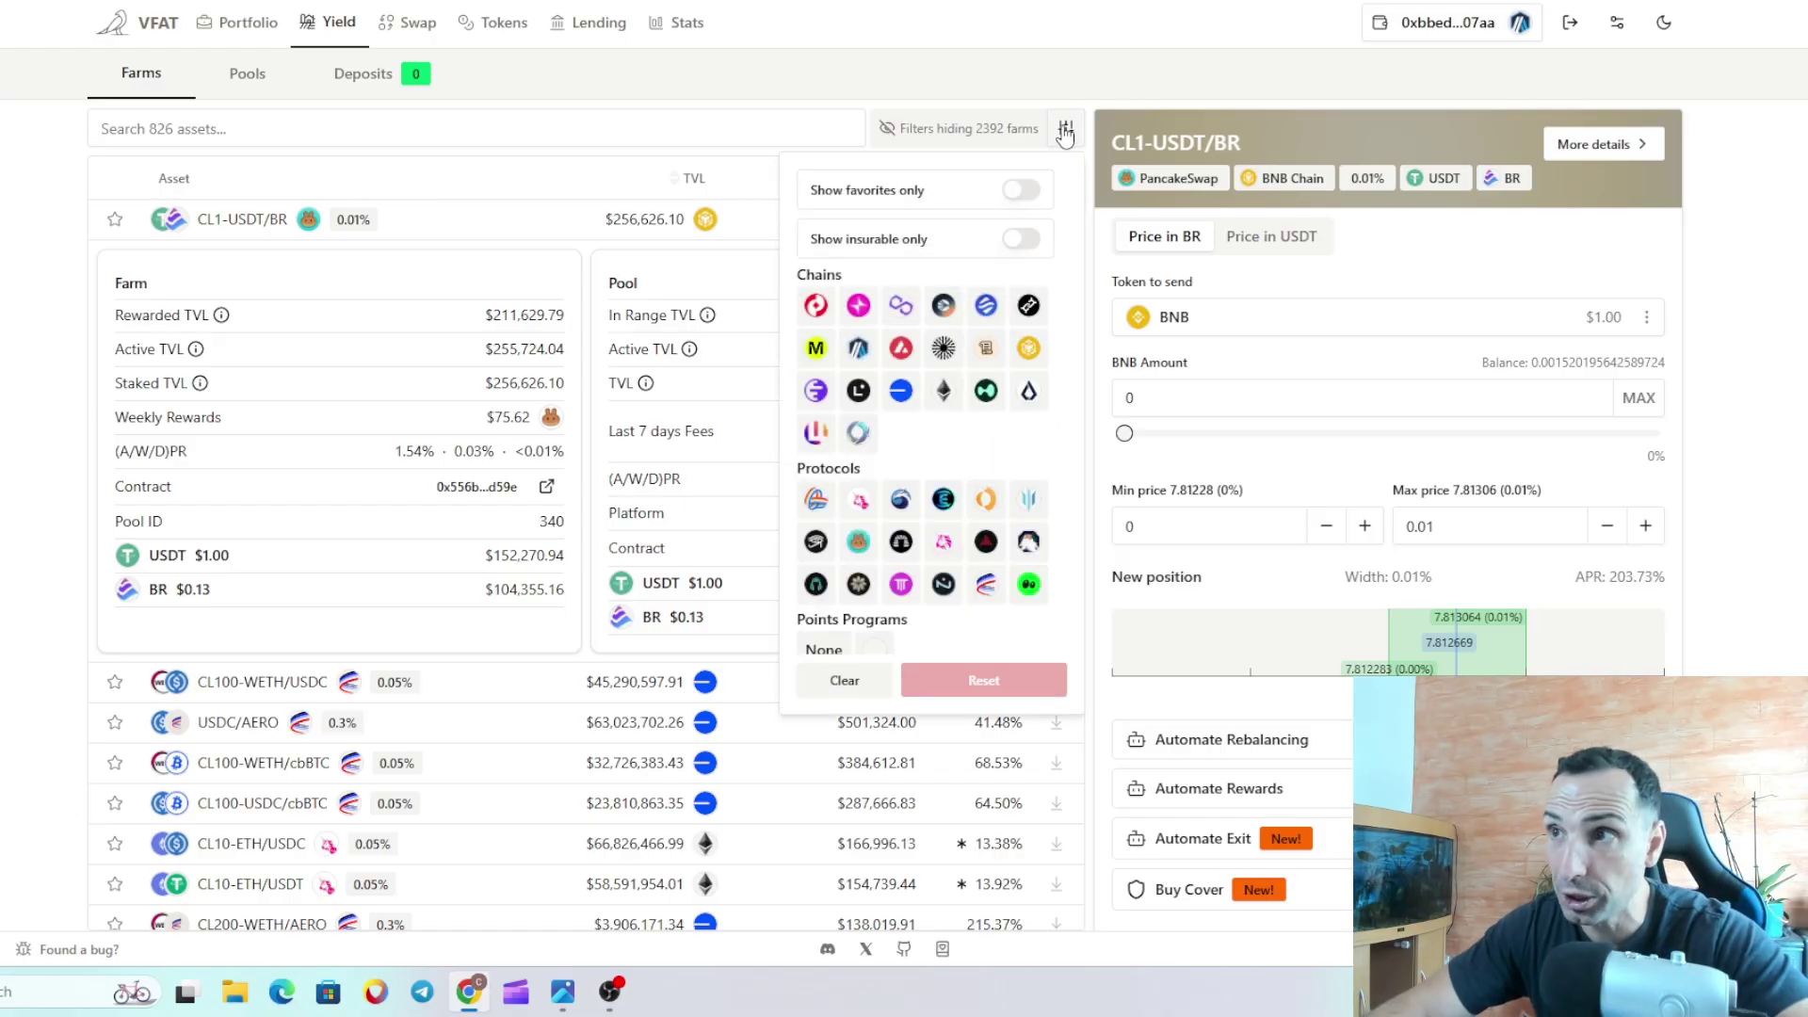
{"action": "left_click", "coordinate": [1459, 28]}
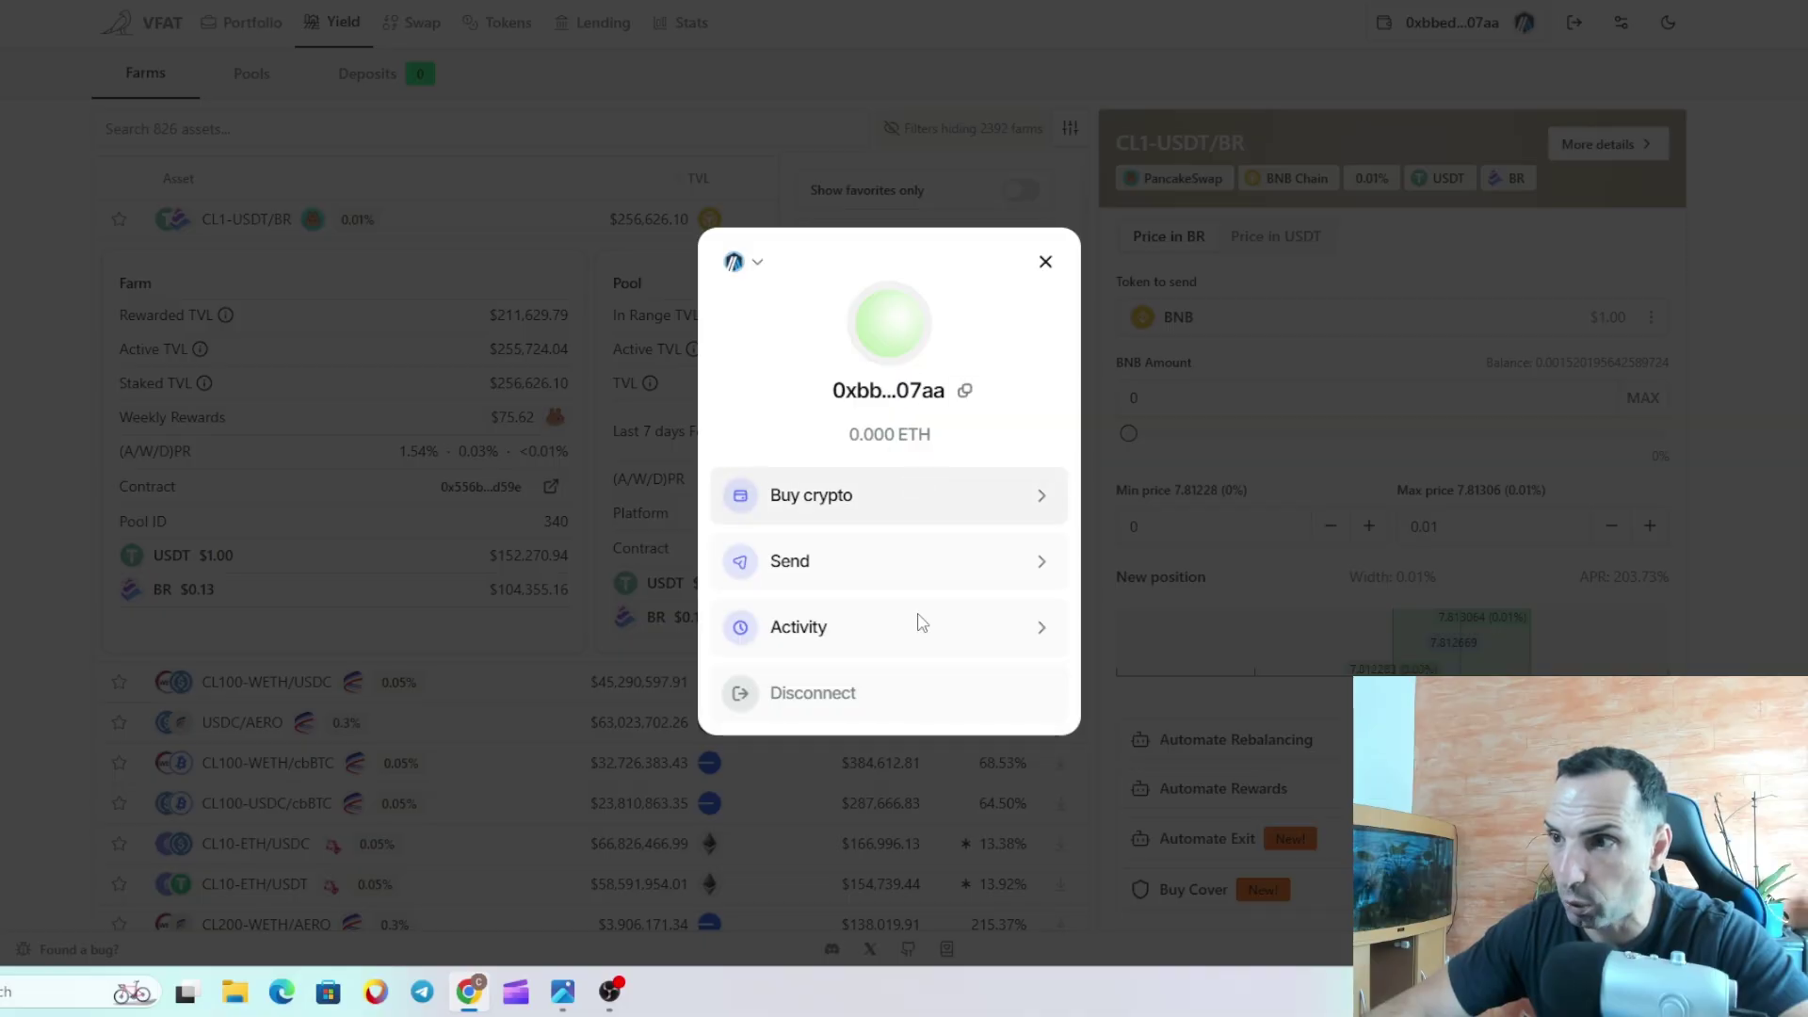
{"action": "left_click", "coordinate": [1045, 261]}
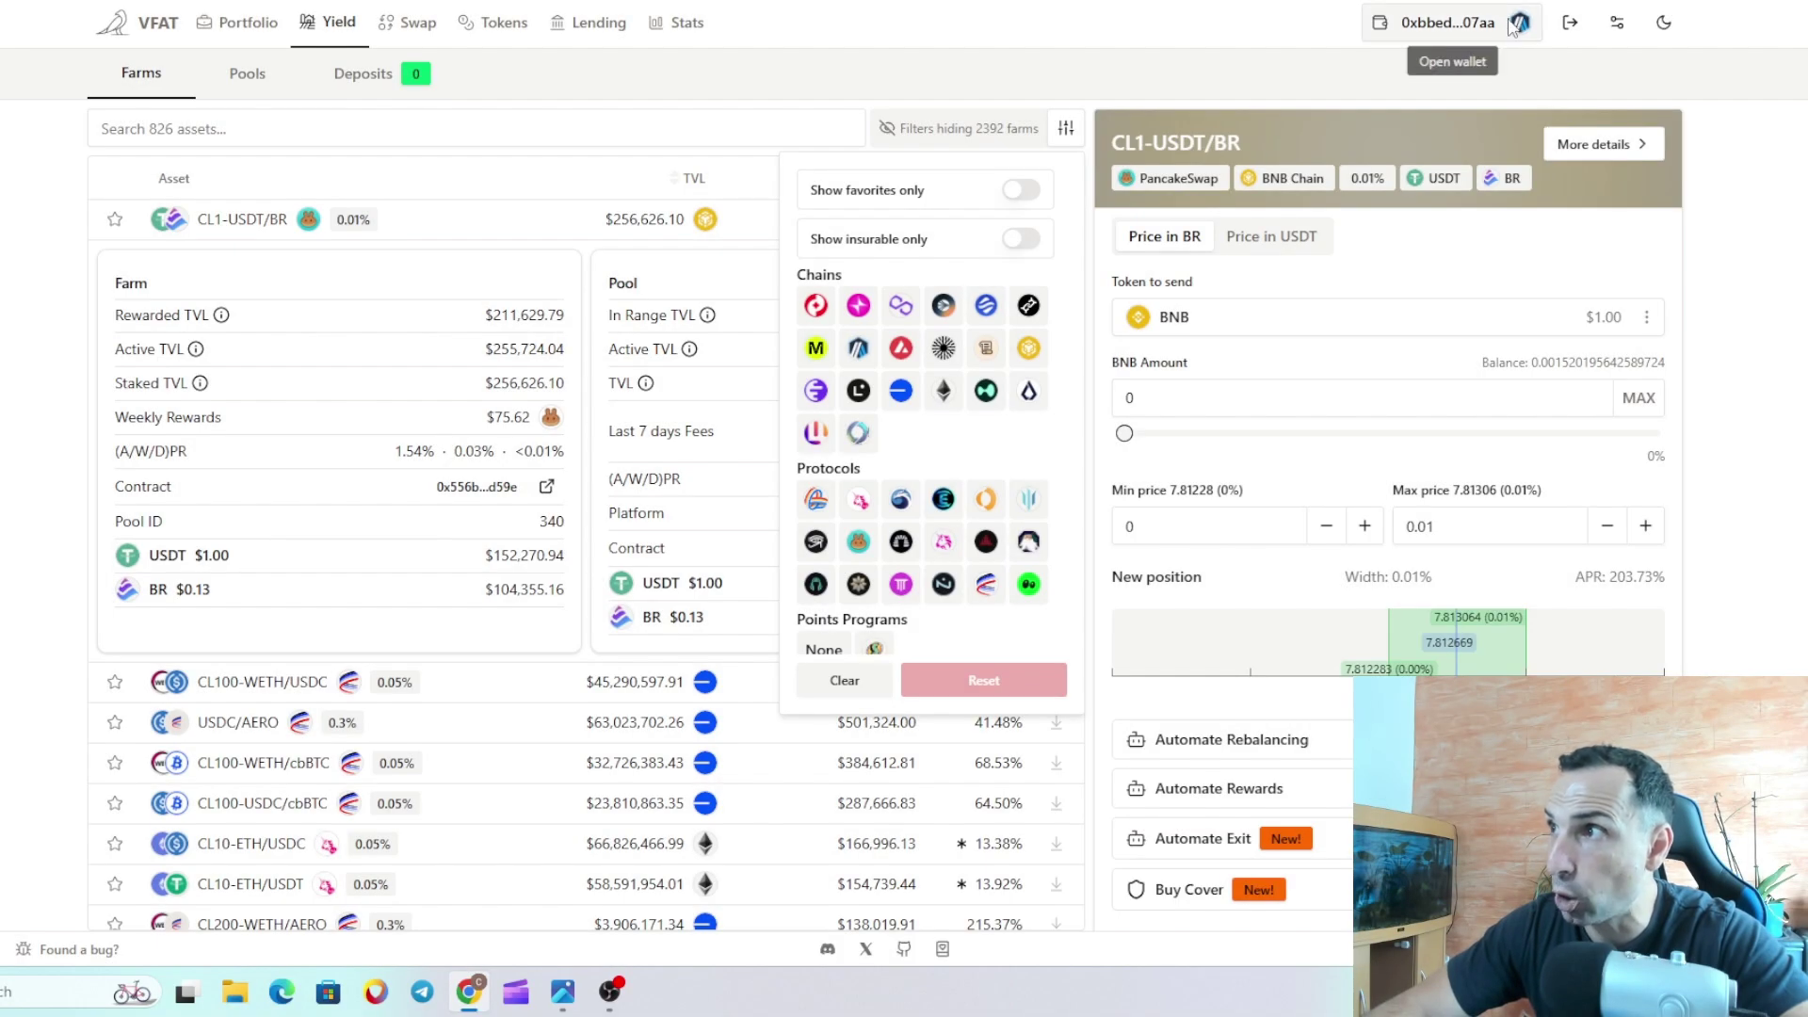
Step: Switch the connected wallet's network to Base, searching the network choices for "base"
{"action": "left_click", "coordinate": [1511, 29]}
{"action": "left_click", "coordinate": [737, 260]}
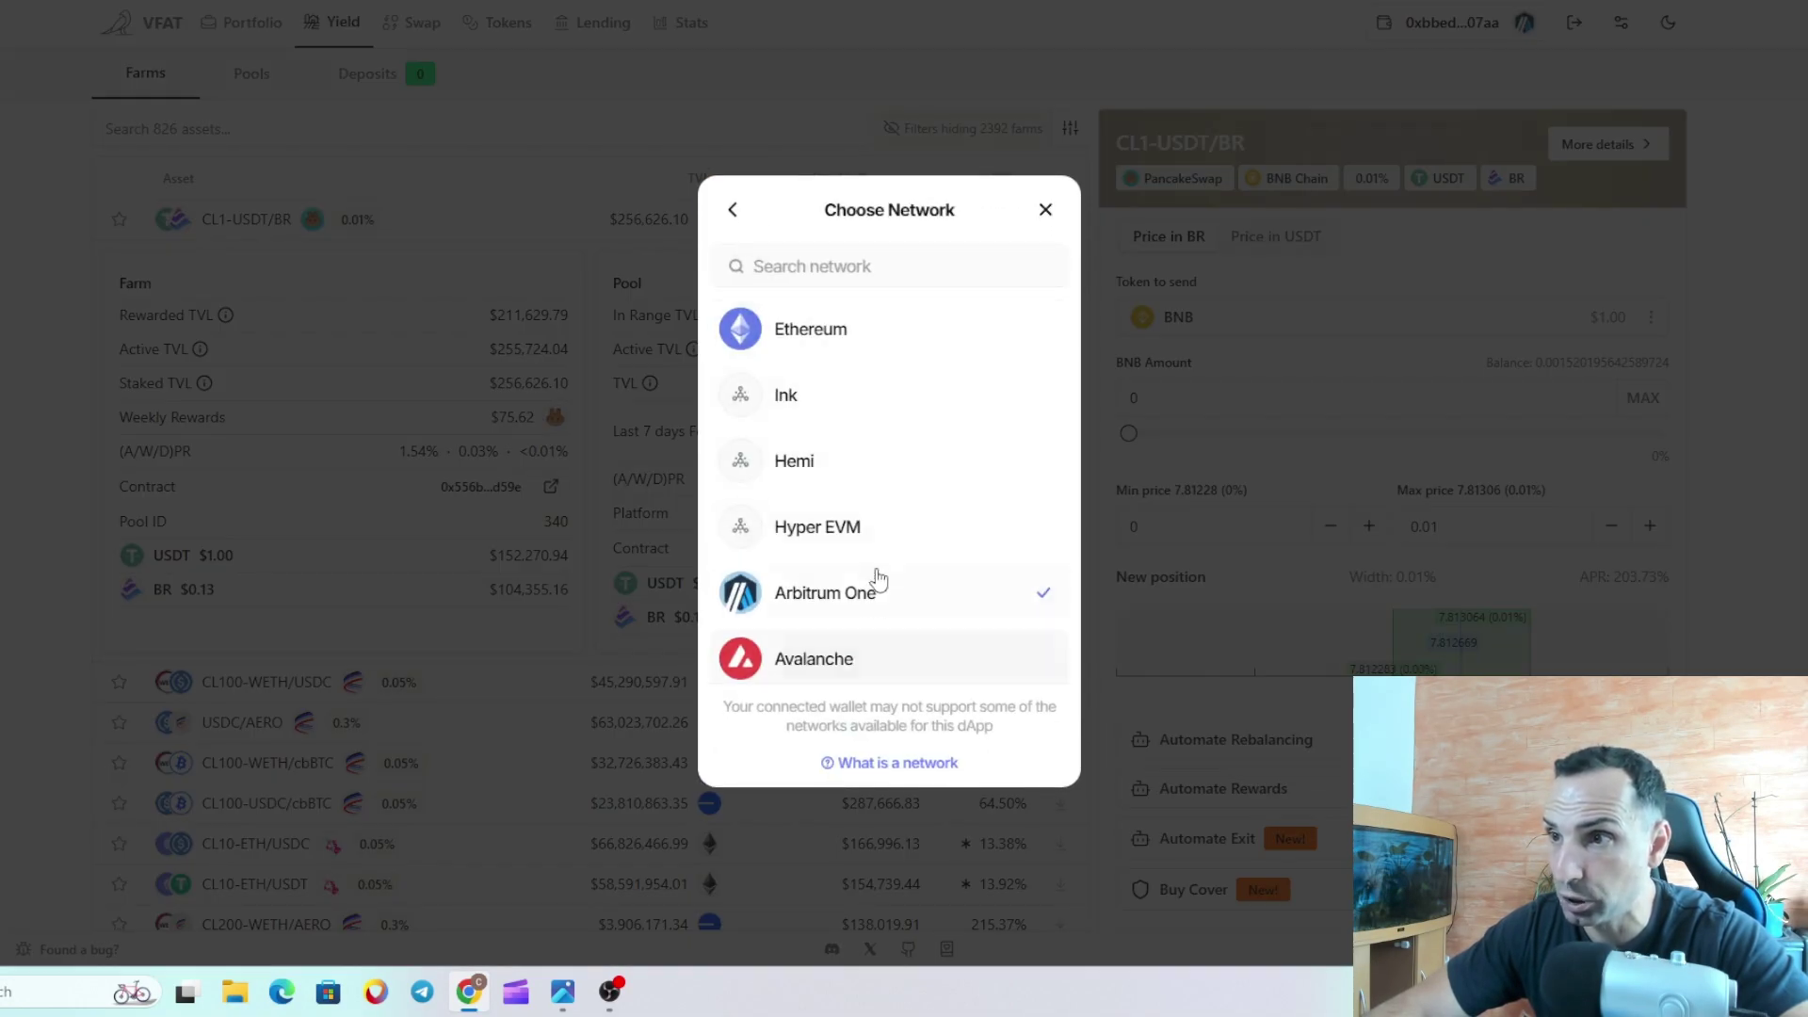
{"action": "scroll", "coordinate": [847, 391], "scroll_direction": "down", "scroll_amount": 5}
{"action": "scroll", "coordinate": [848, 392], "scroll_direction": "down", "scroll_amount": 7}
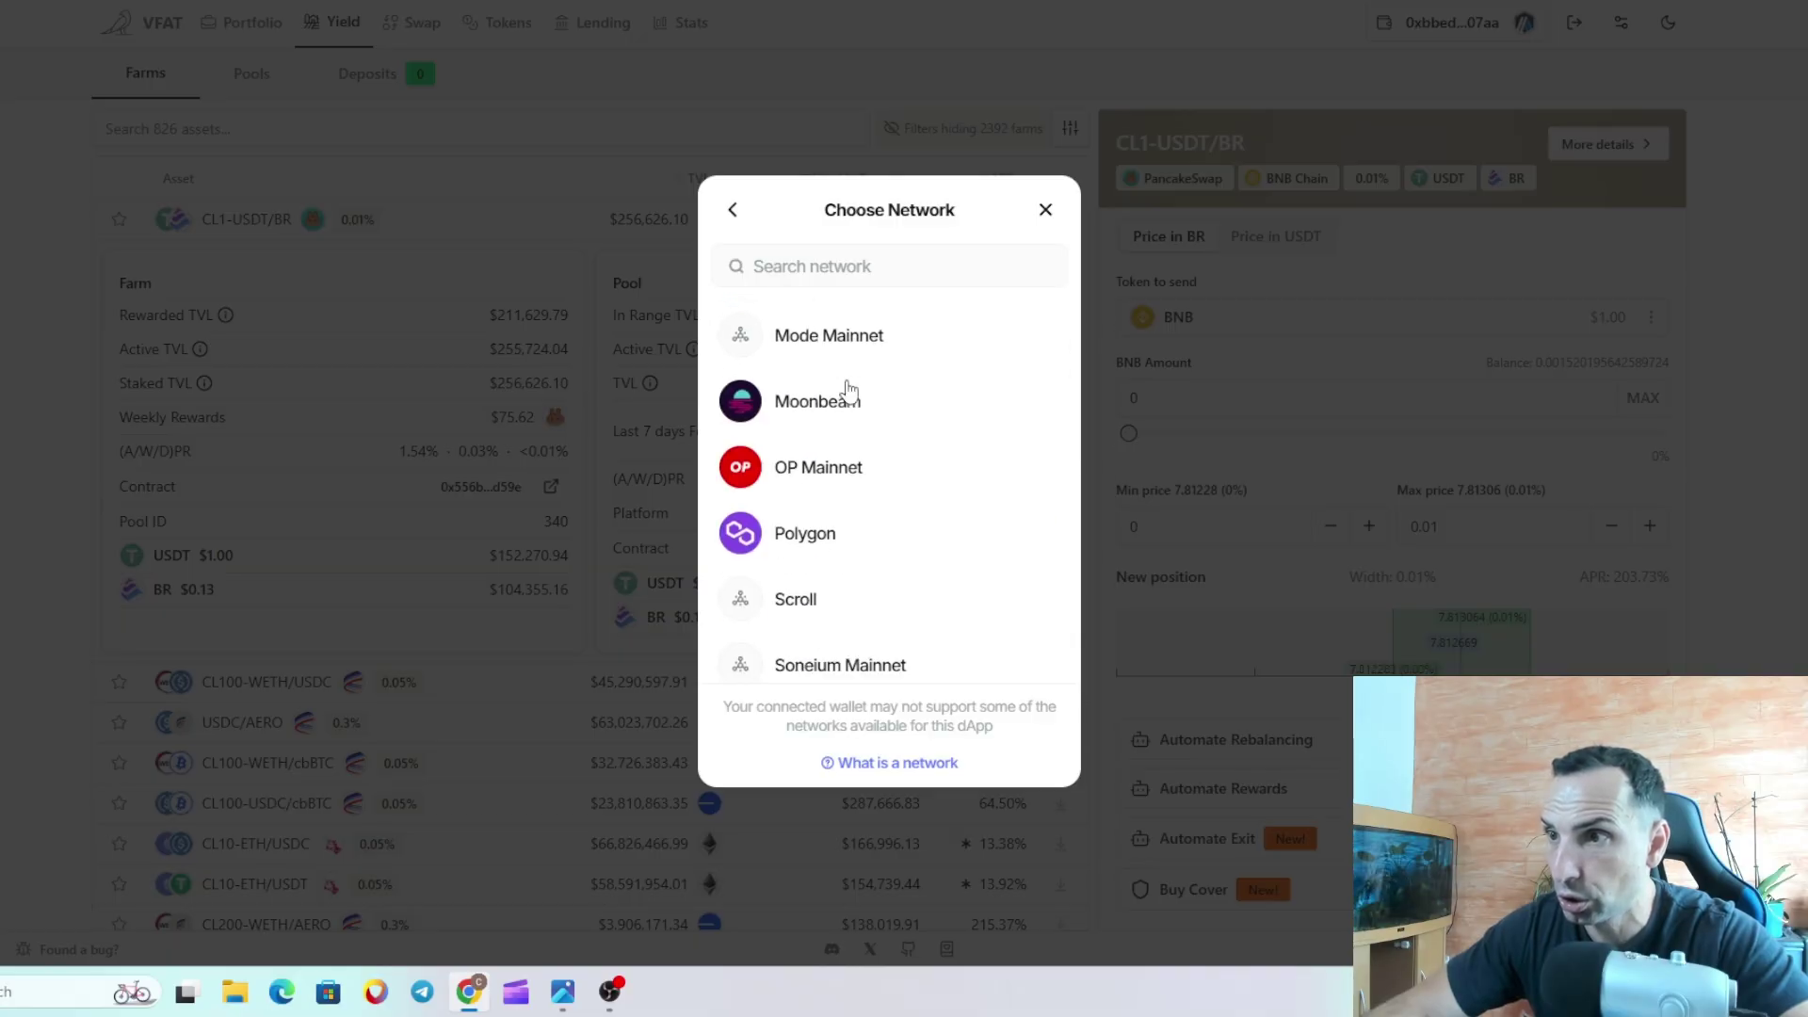
{"action": "scroll", "coordinate": [847, 392], "scroll_direction": "up", "scroll_amount": 4}
{"action": "left_click", "coordinate": [817, 263]}
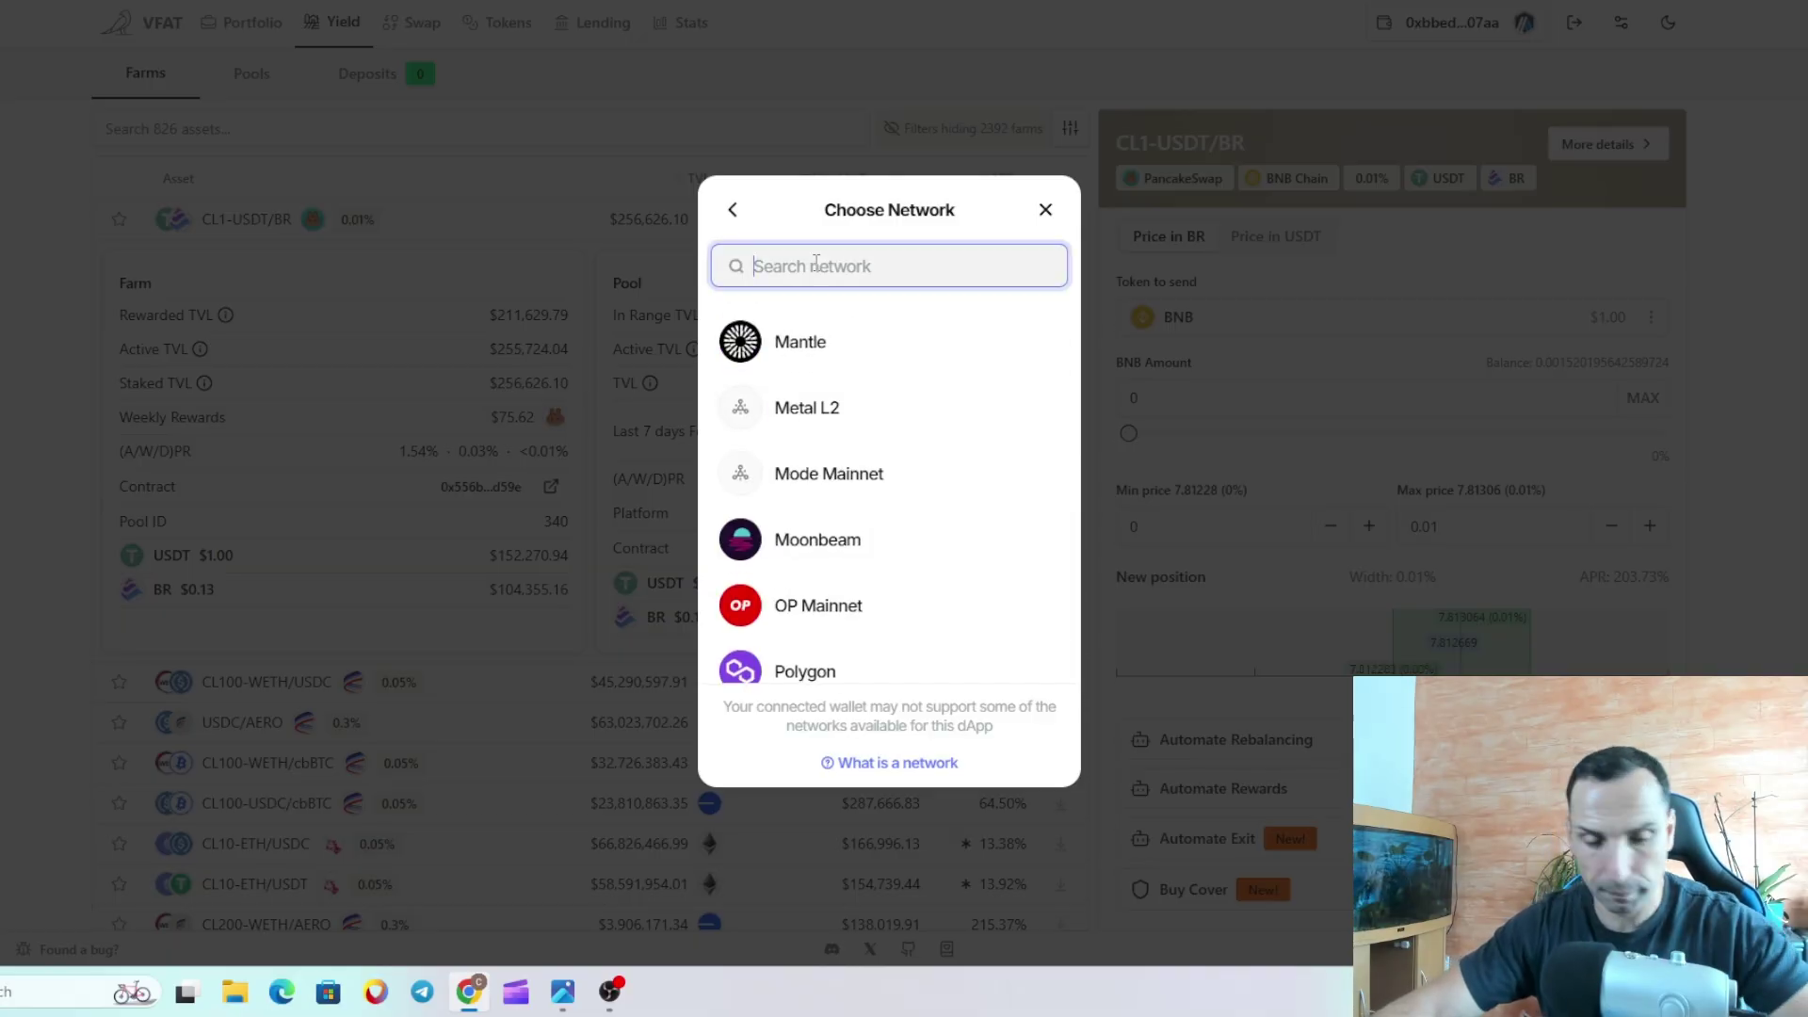
{"action": "type", "text": "base"}
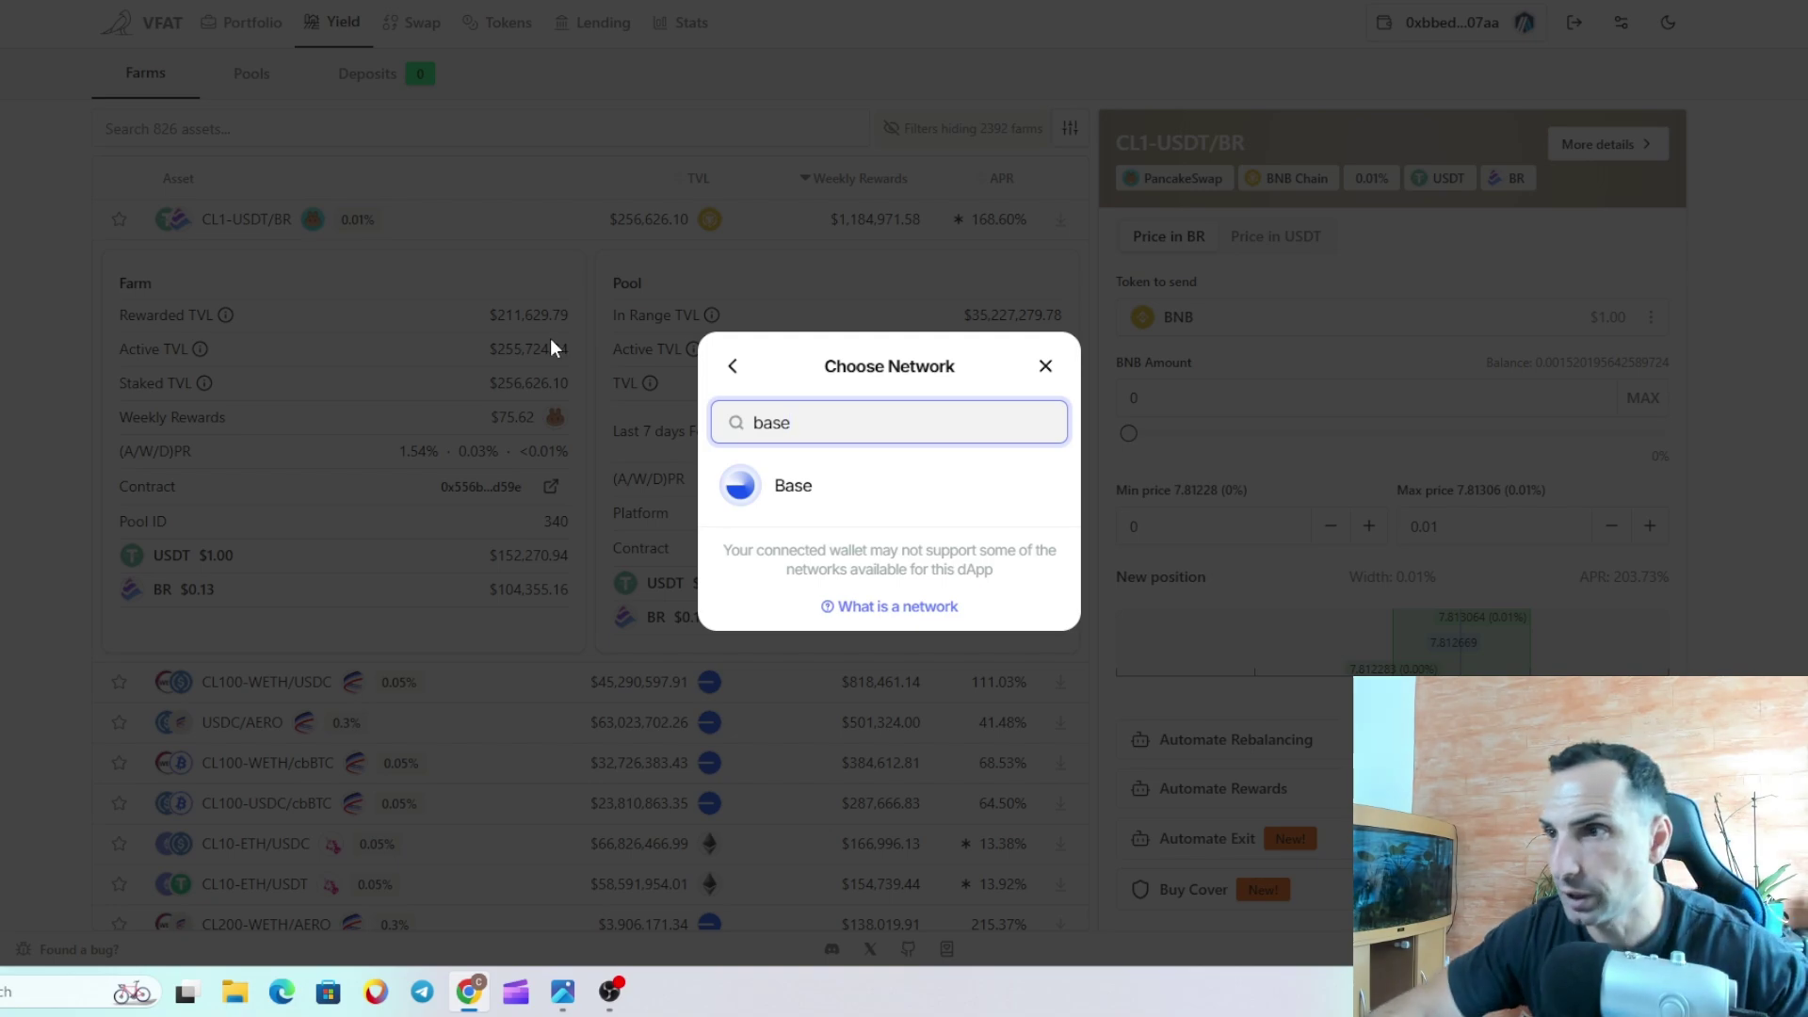
{"action": "left_click", "coordinate": [831, 487]}
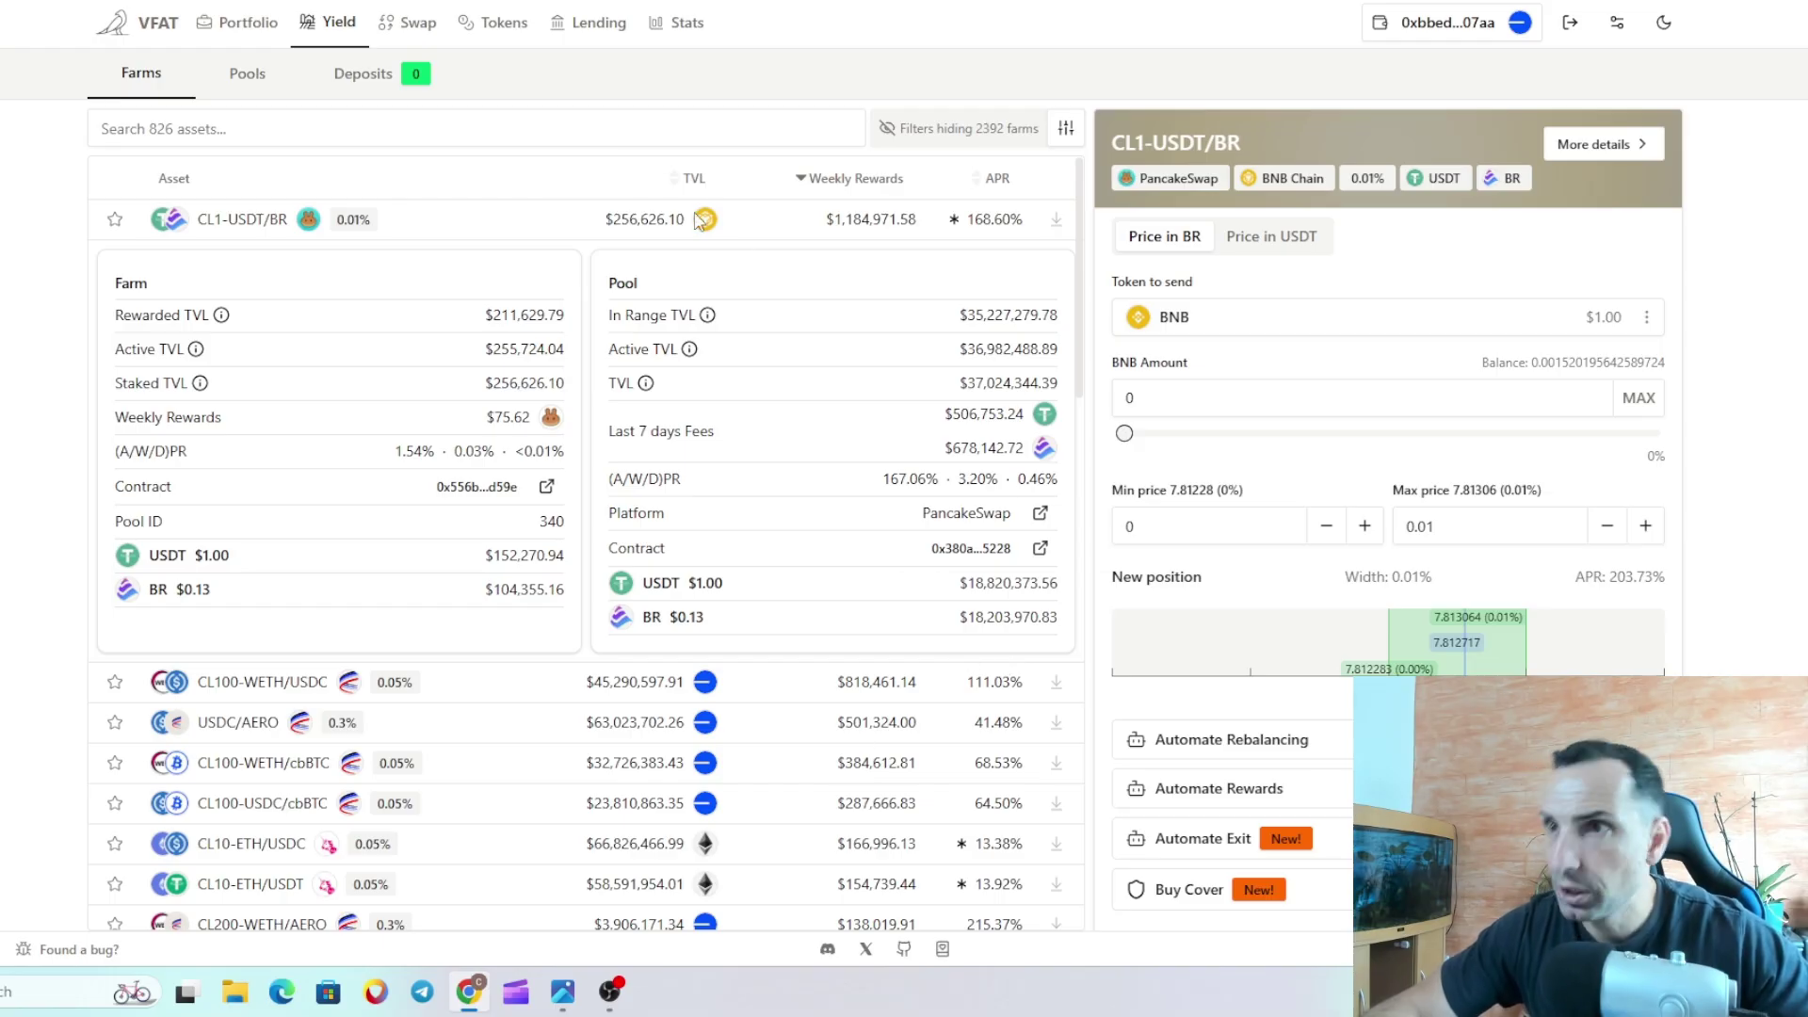
Step: Filter the farms to the Base chain and keep them sorted by weekly rewards, highest first
{"action": "left_click", "coordinate": [1068, 130]}
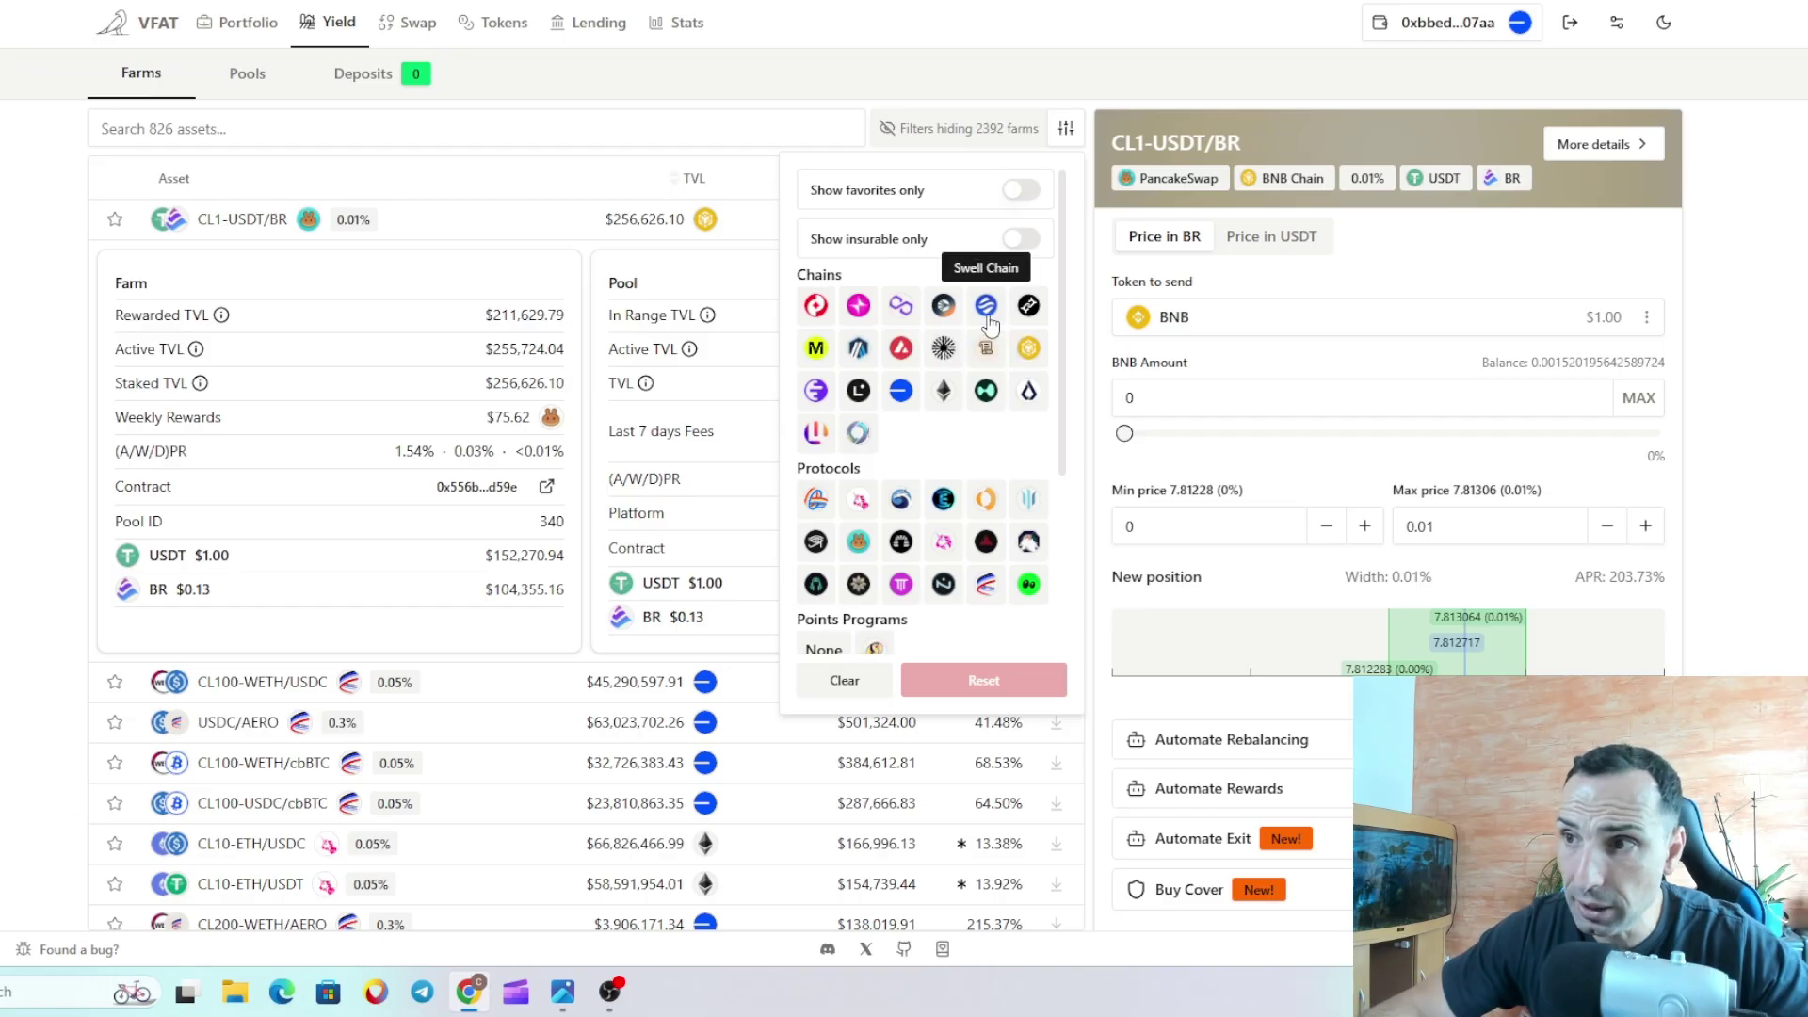
{"action": "left_click", "coordinate": [901, 390]}
{"action": "left_click", "coordinate": [12, 442]}
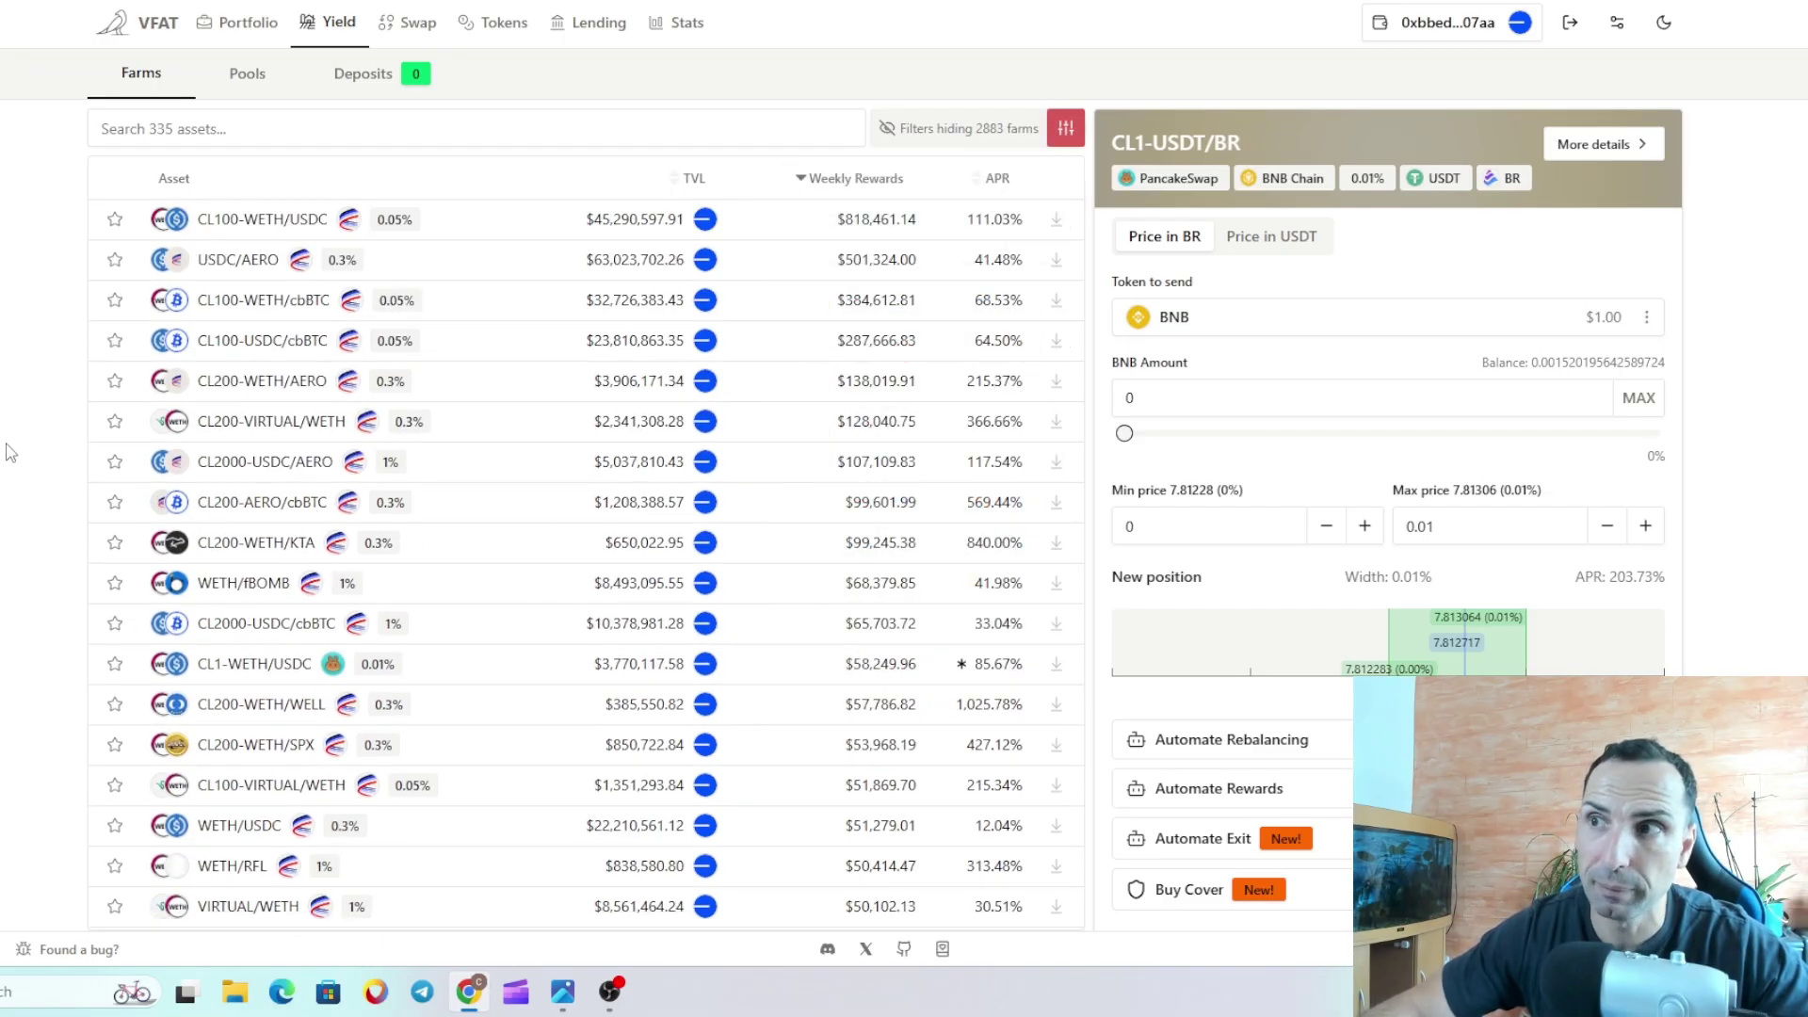
{"action": "left_click", "coordinate": [877, 180]}
{"action": "left_click", "coordinate": [876, 180]}
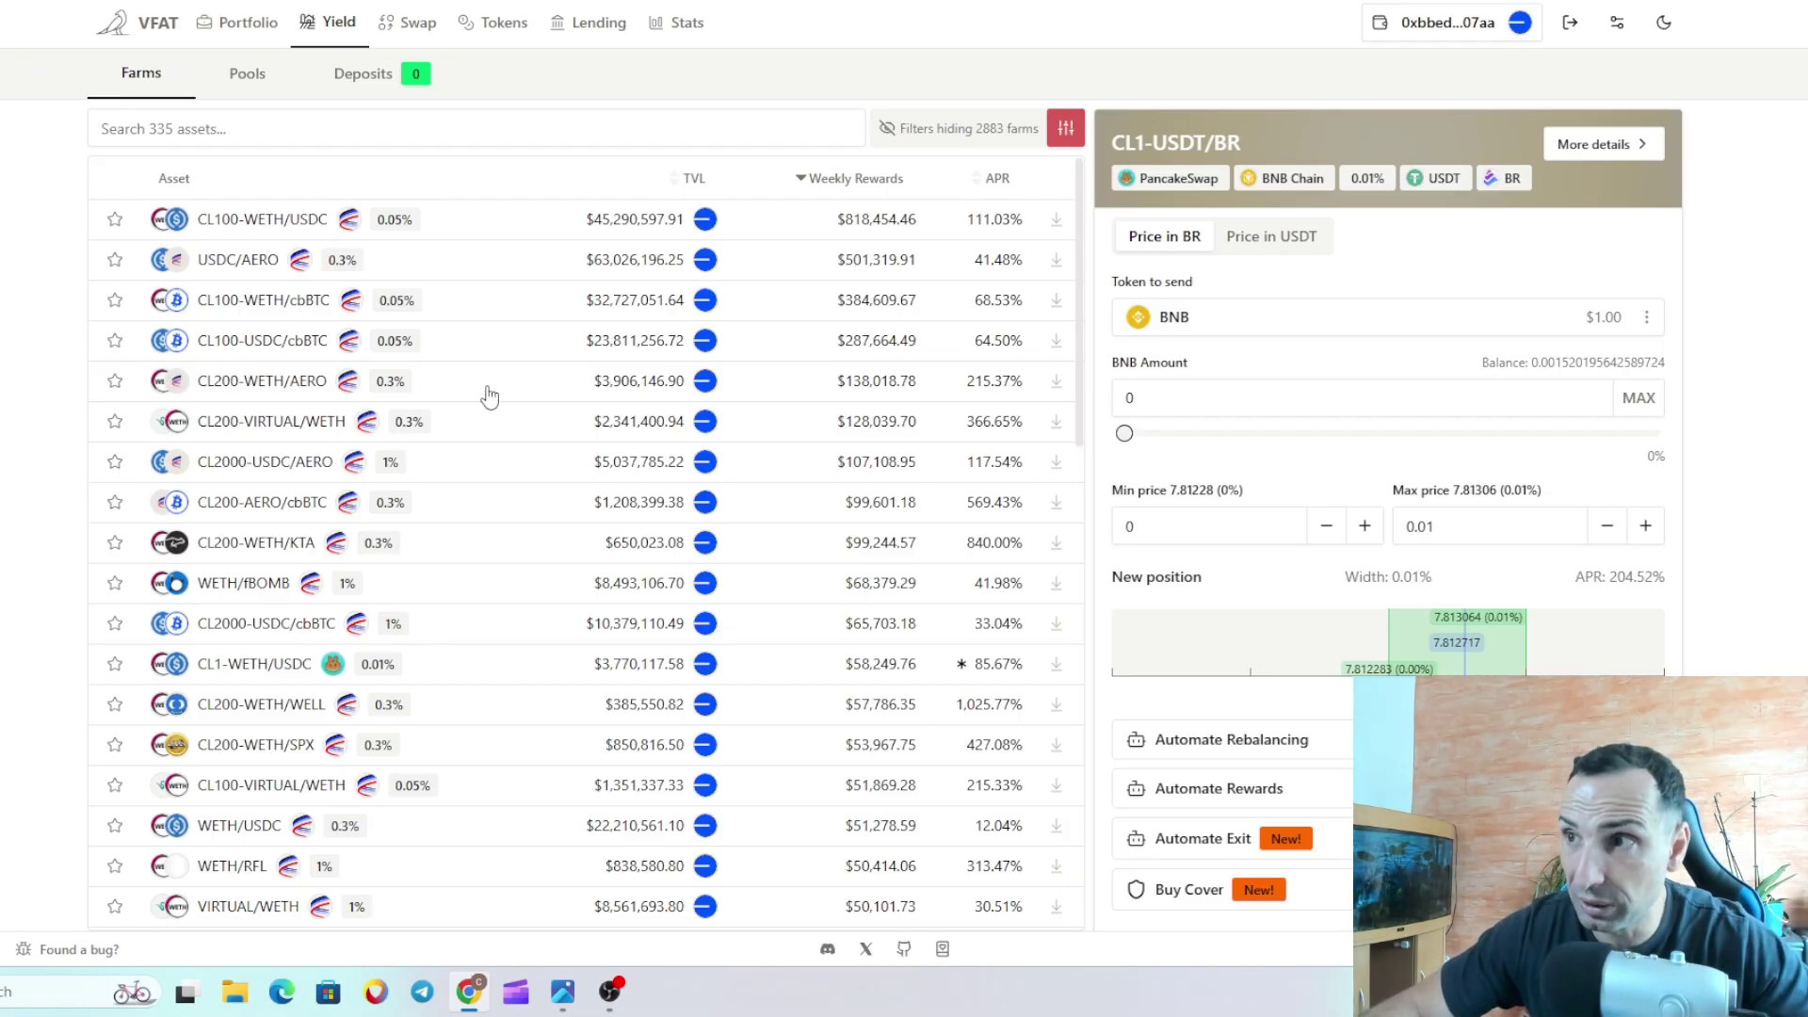
Step: Expand the CL200-WETH/AERO farm on Aerodrome and copy its pool contract address
{"action": "left_click", "coordinate": [606, 382]}
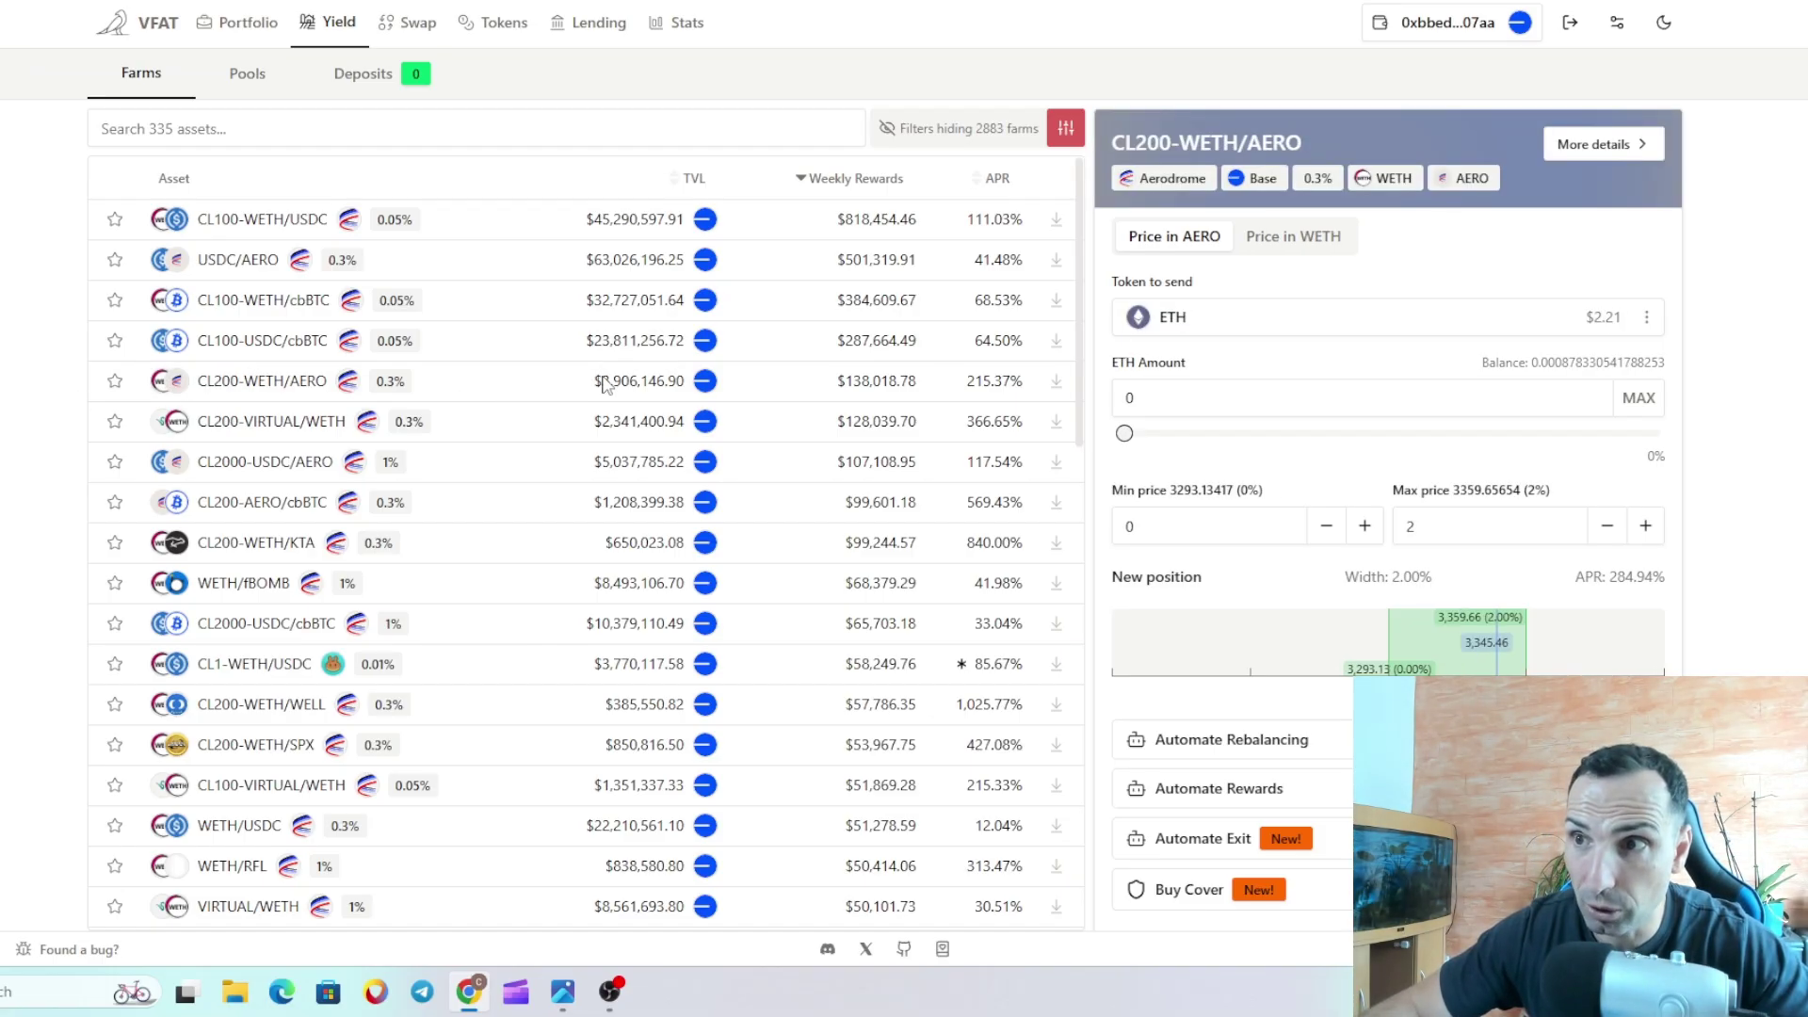
{"action": "left_click", "coordinate": [871, 378]}
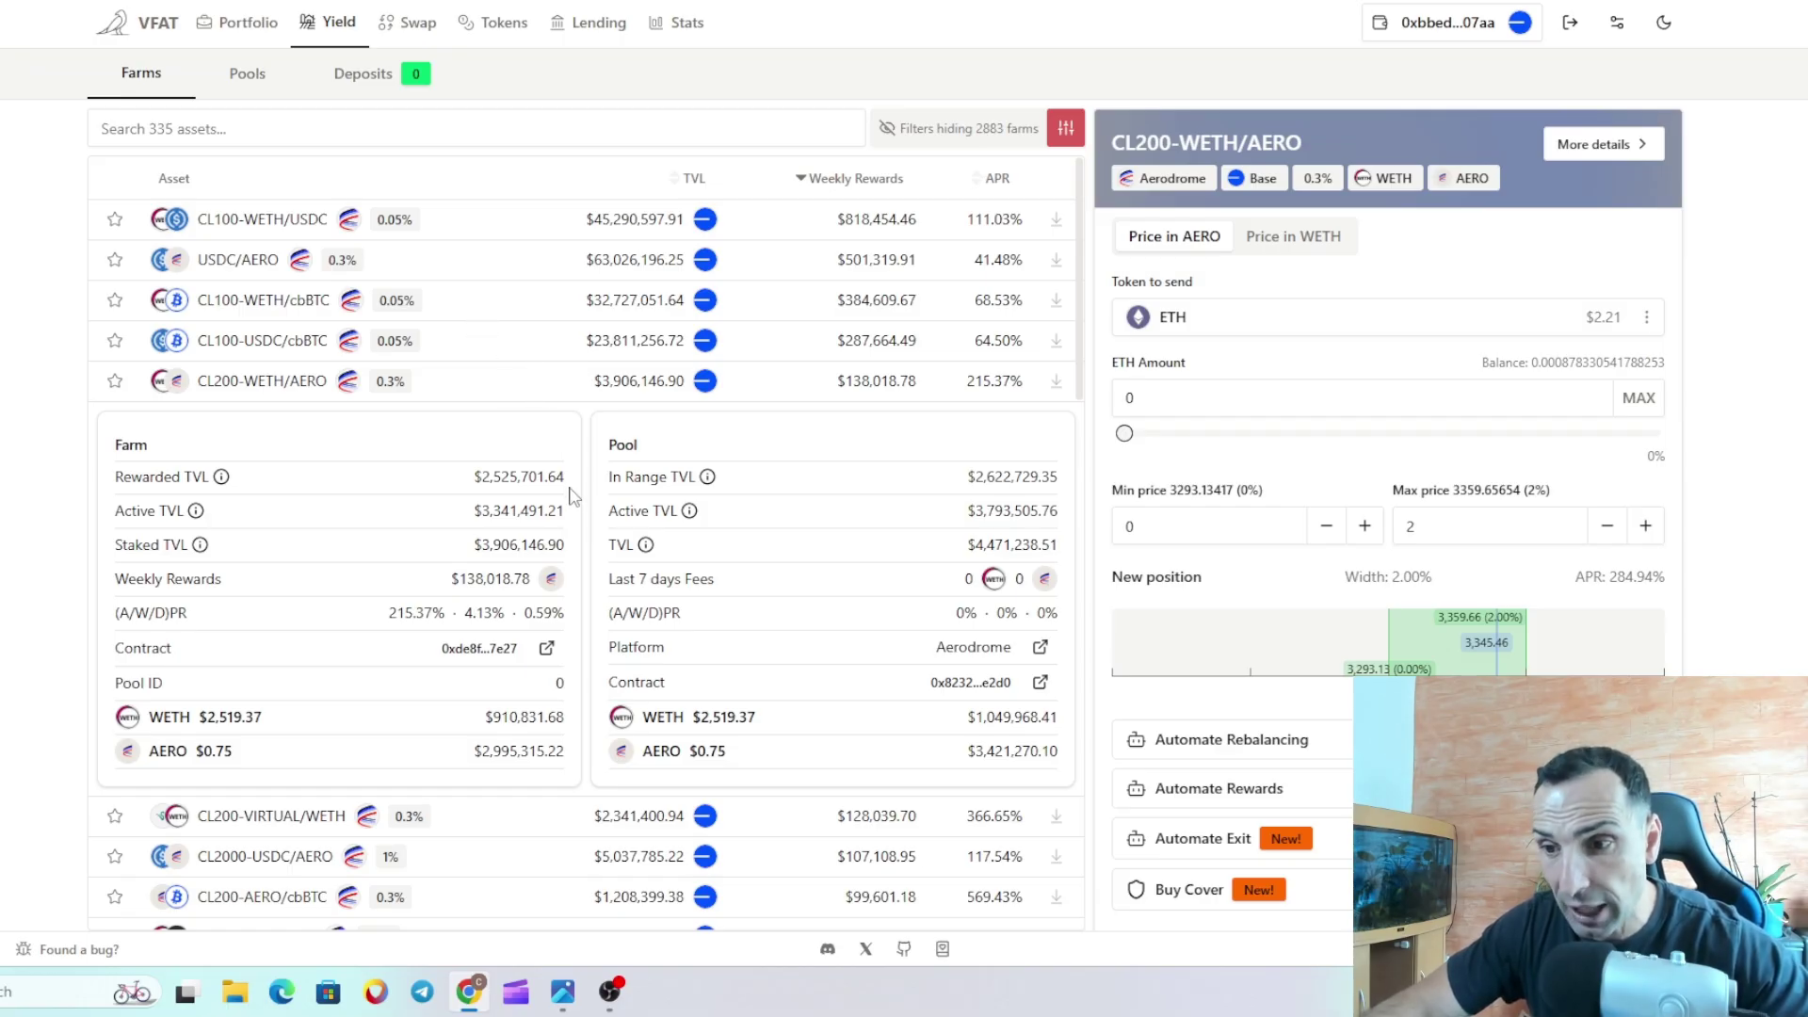
{"action": "mouse_move", "coordinate": [558, 1009]}
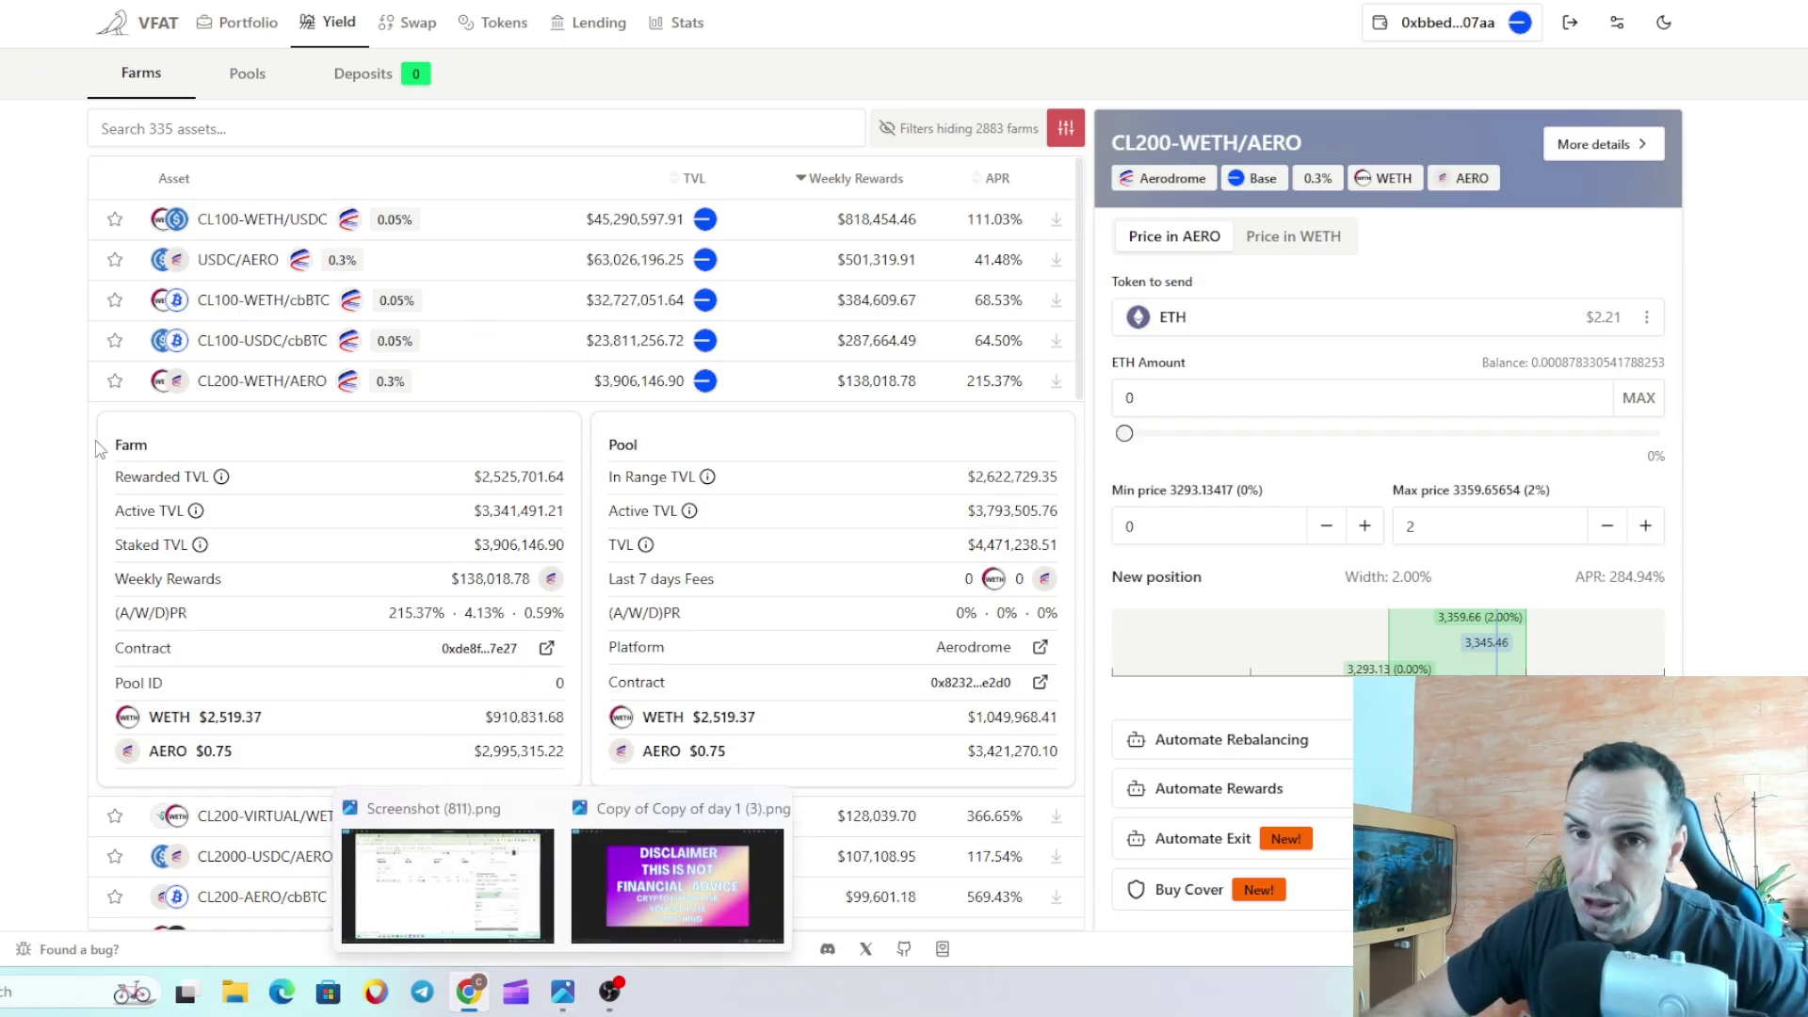
{"action": "mouse_move", "coordinate": [193, 476]}
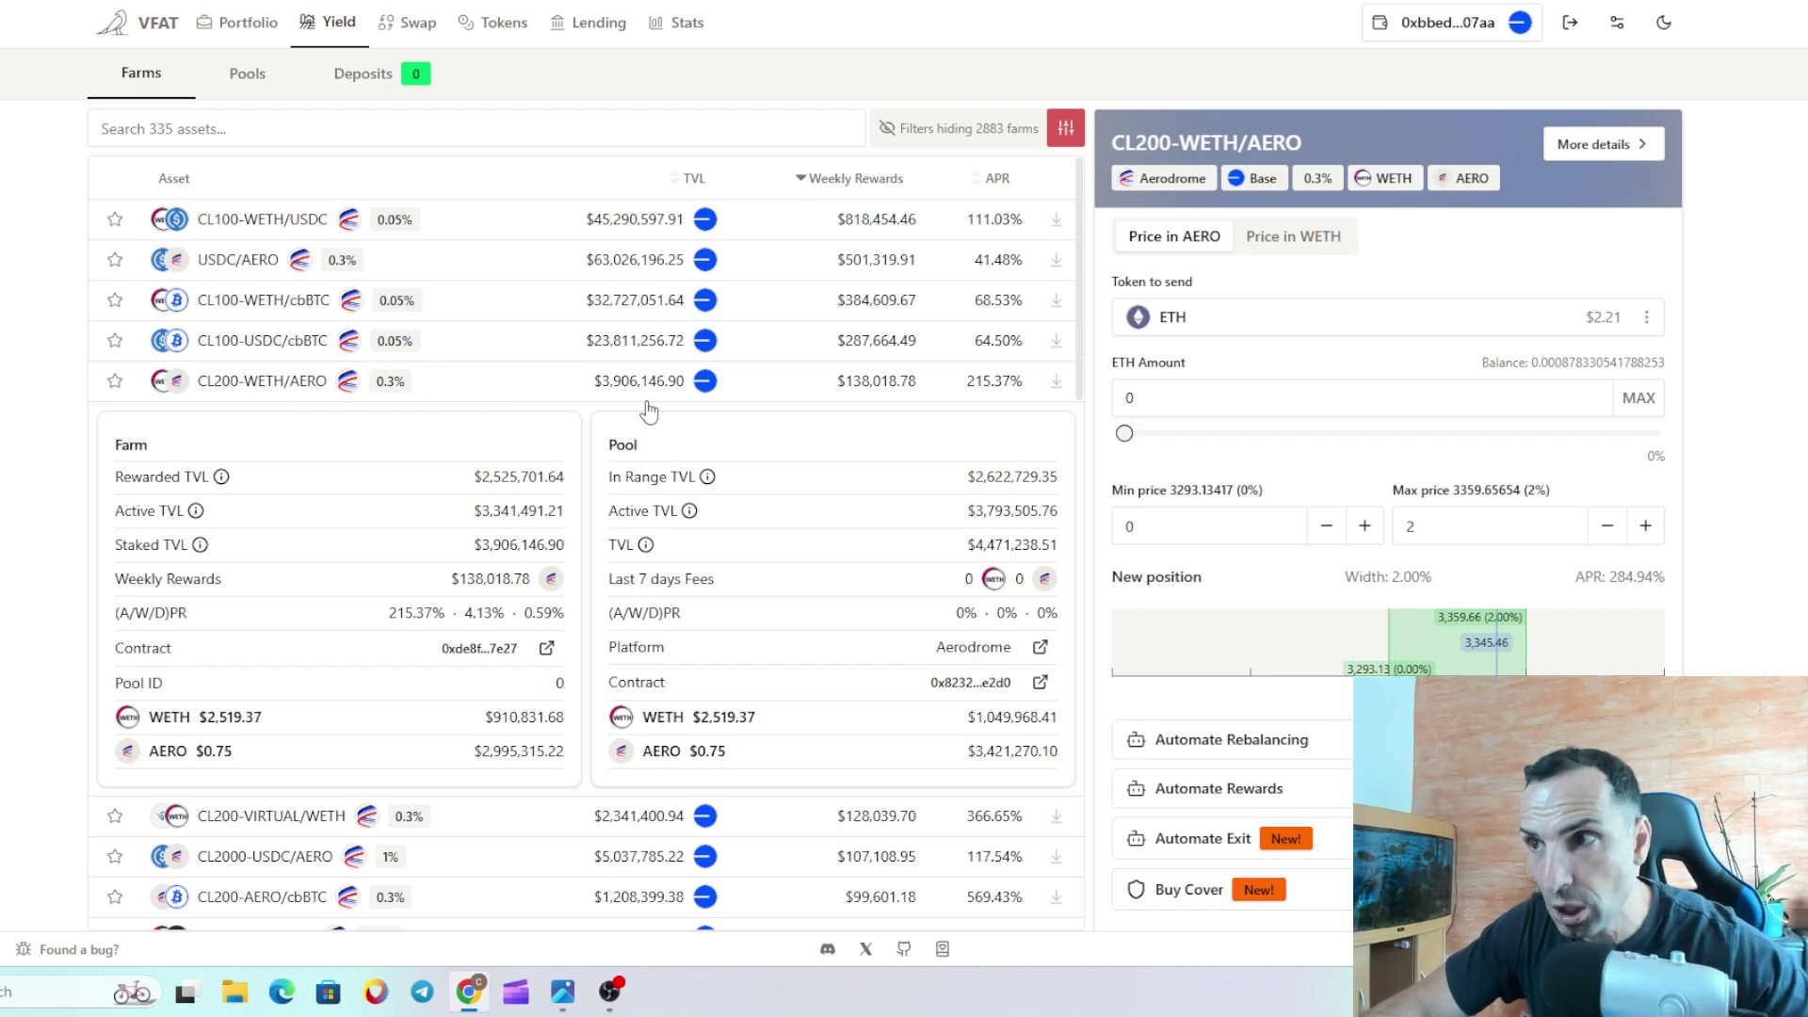
{"action": "left_click", "coordinate": [1001, 690]}
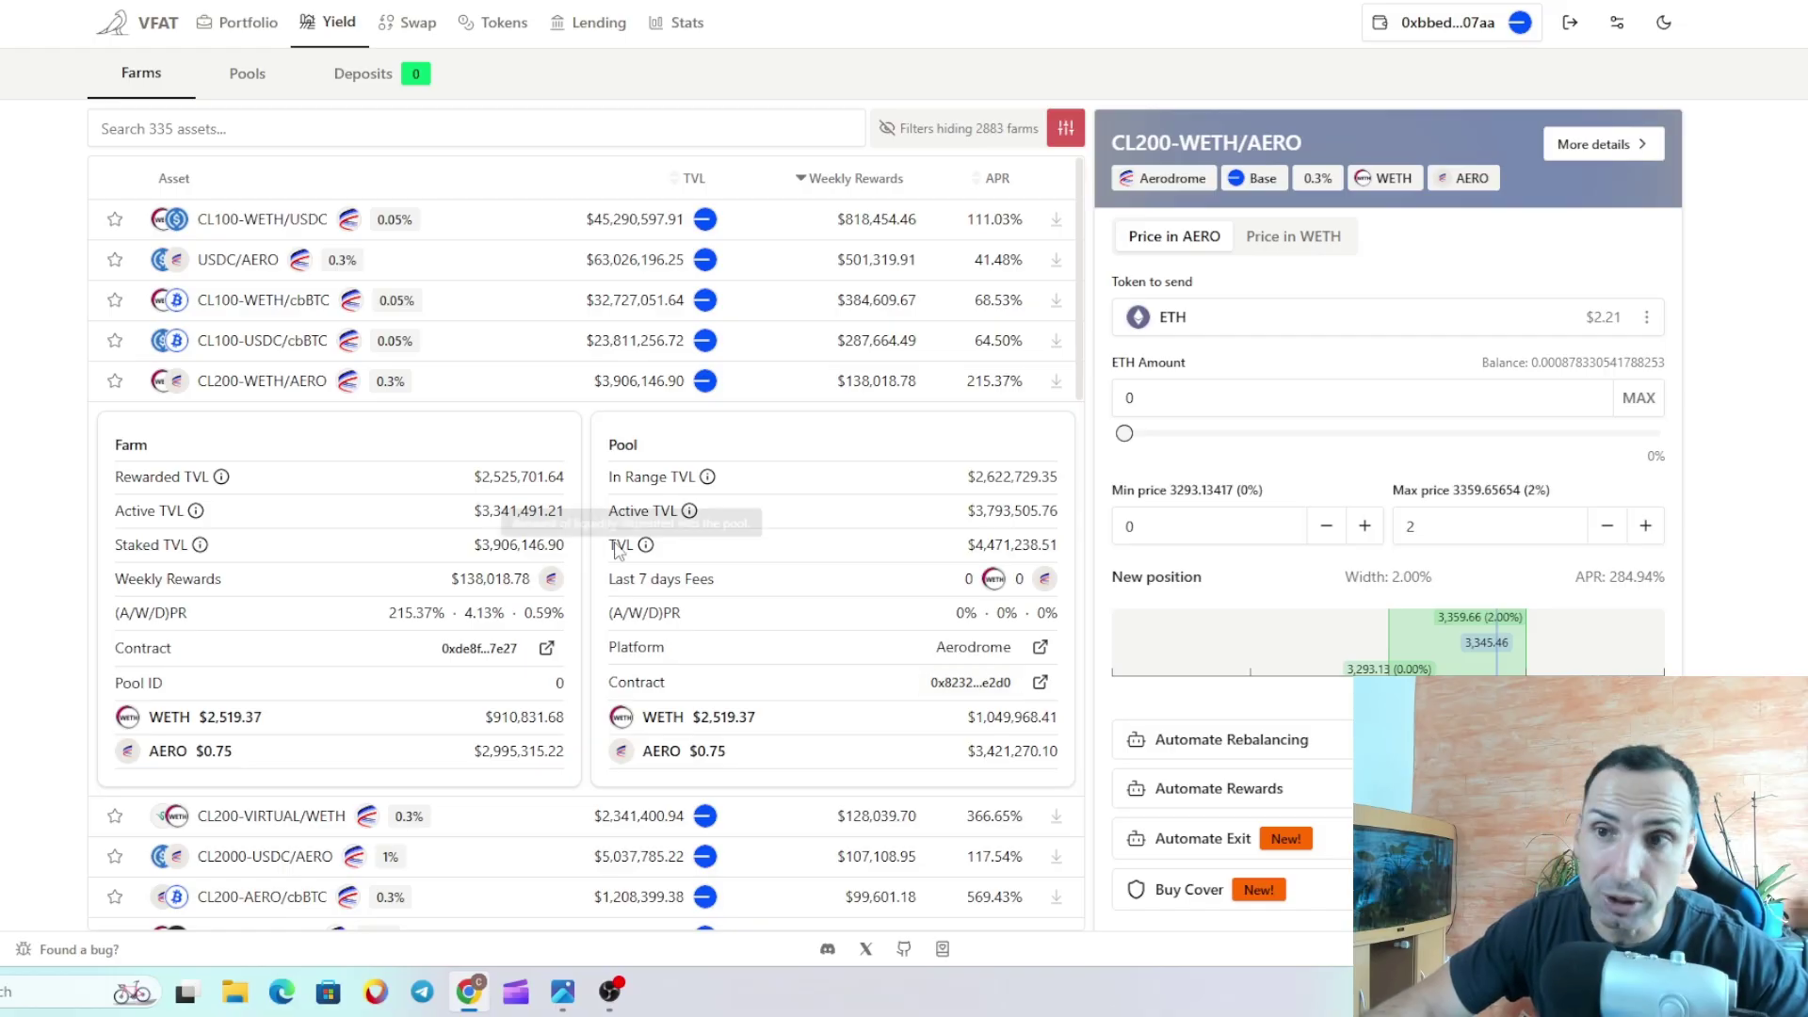
Step: Switch to DEX Screener, search for the copied pool contract address, and open the AERO/WETH chart priced in WETH
{"action": "key", "text": "ctrl+Tab"}
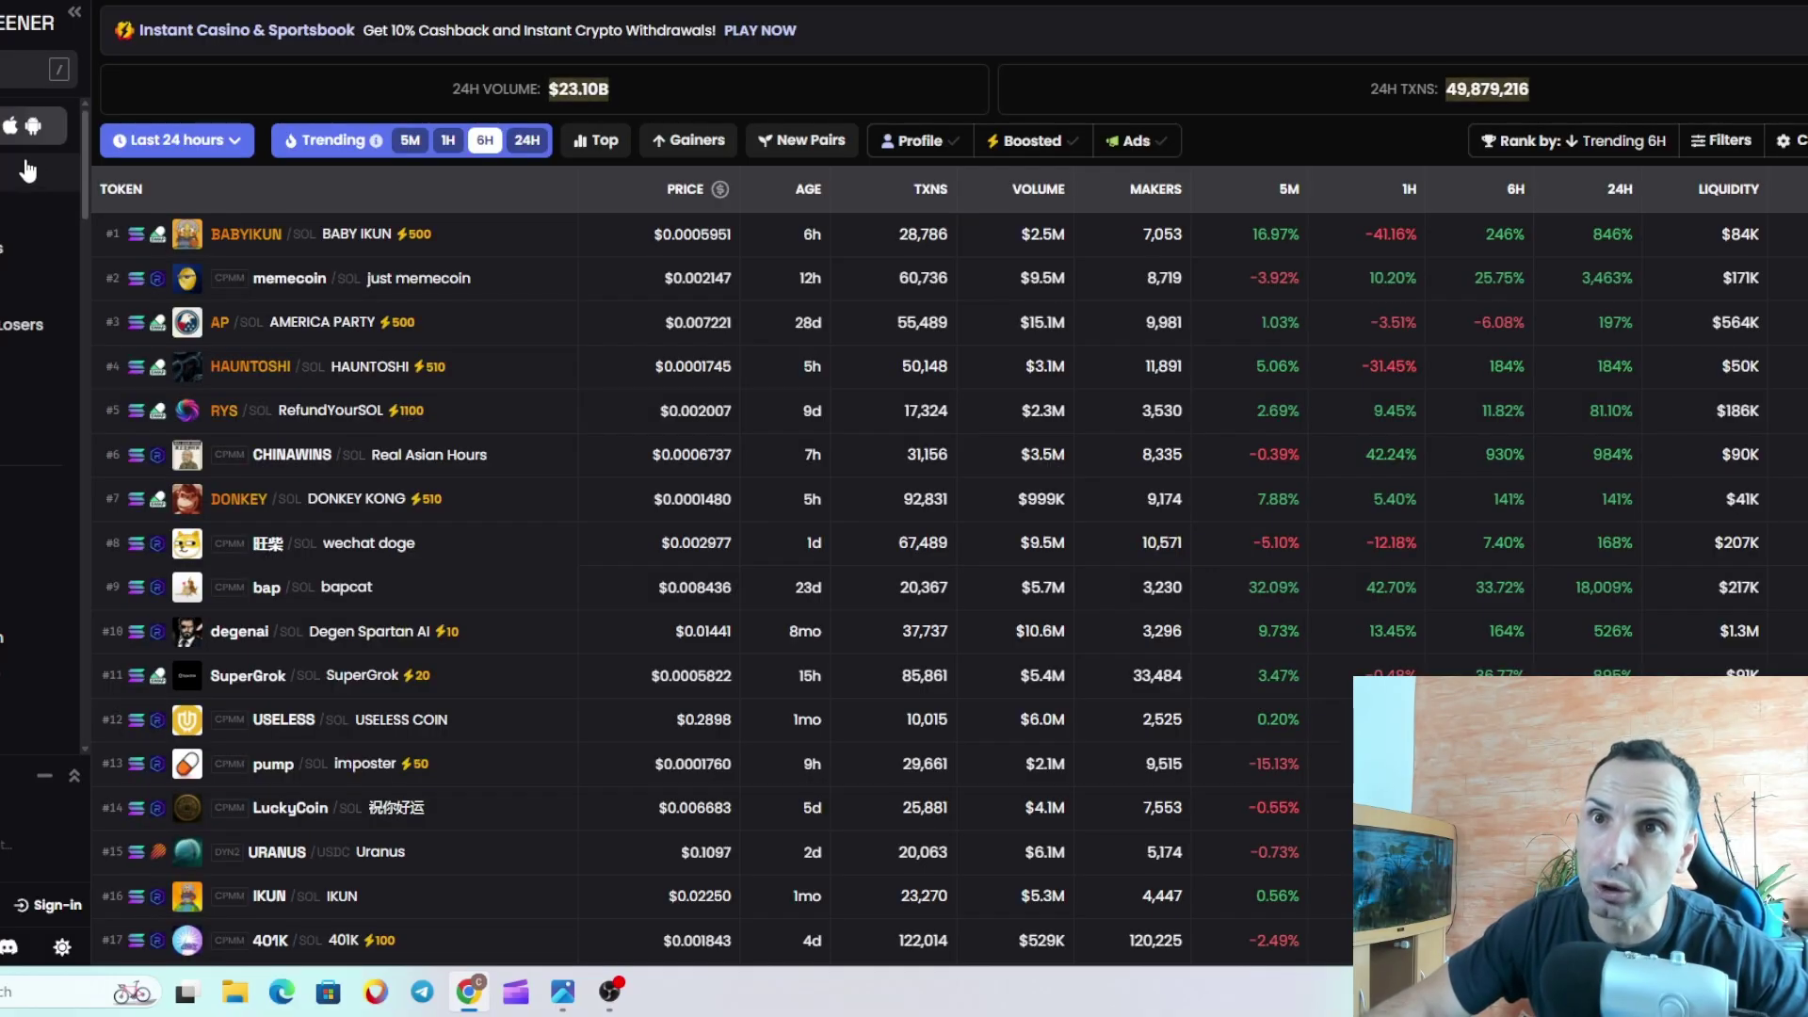
{"action": "key", "text": "slash"}
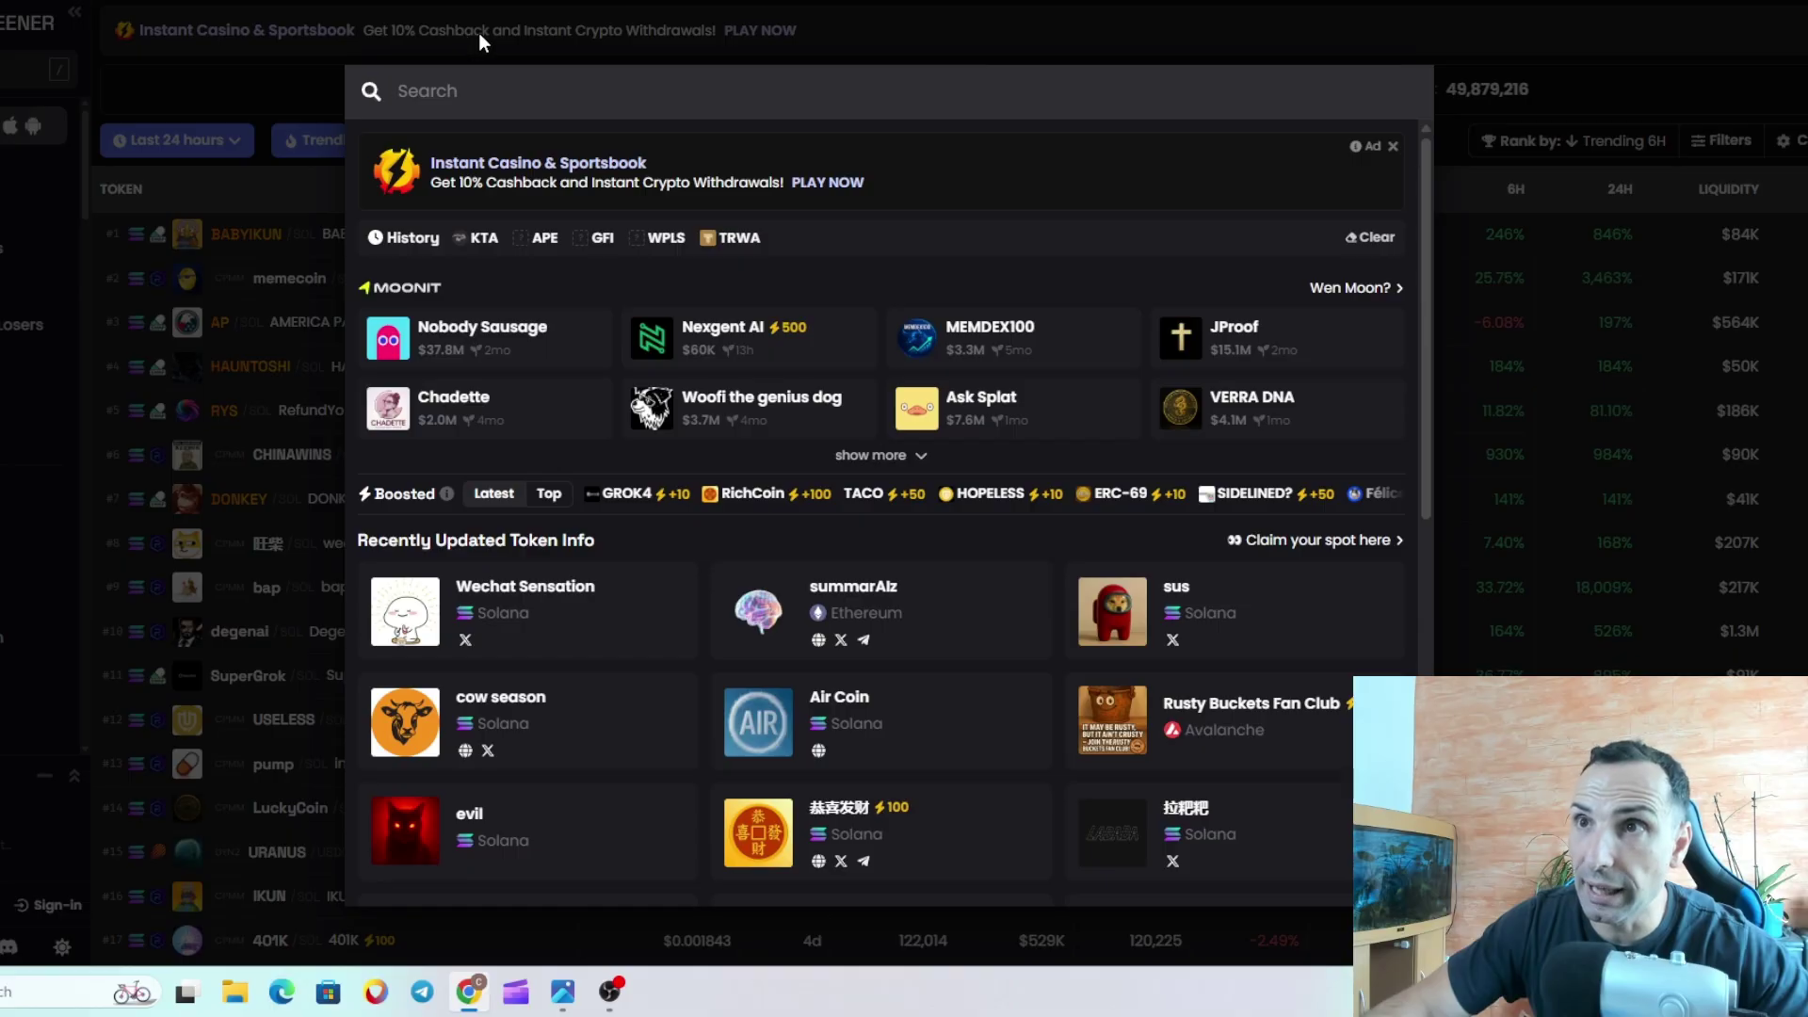
{"action": "right_click", "coordinate": [483, 94]}
{"action": "left_click", "coordinate": [594, 364]}
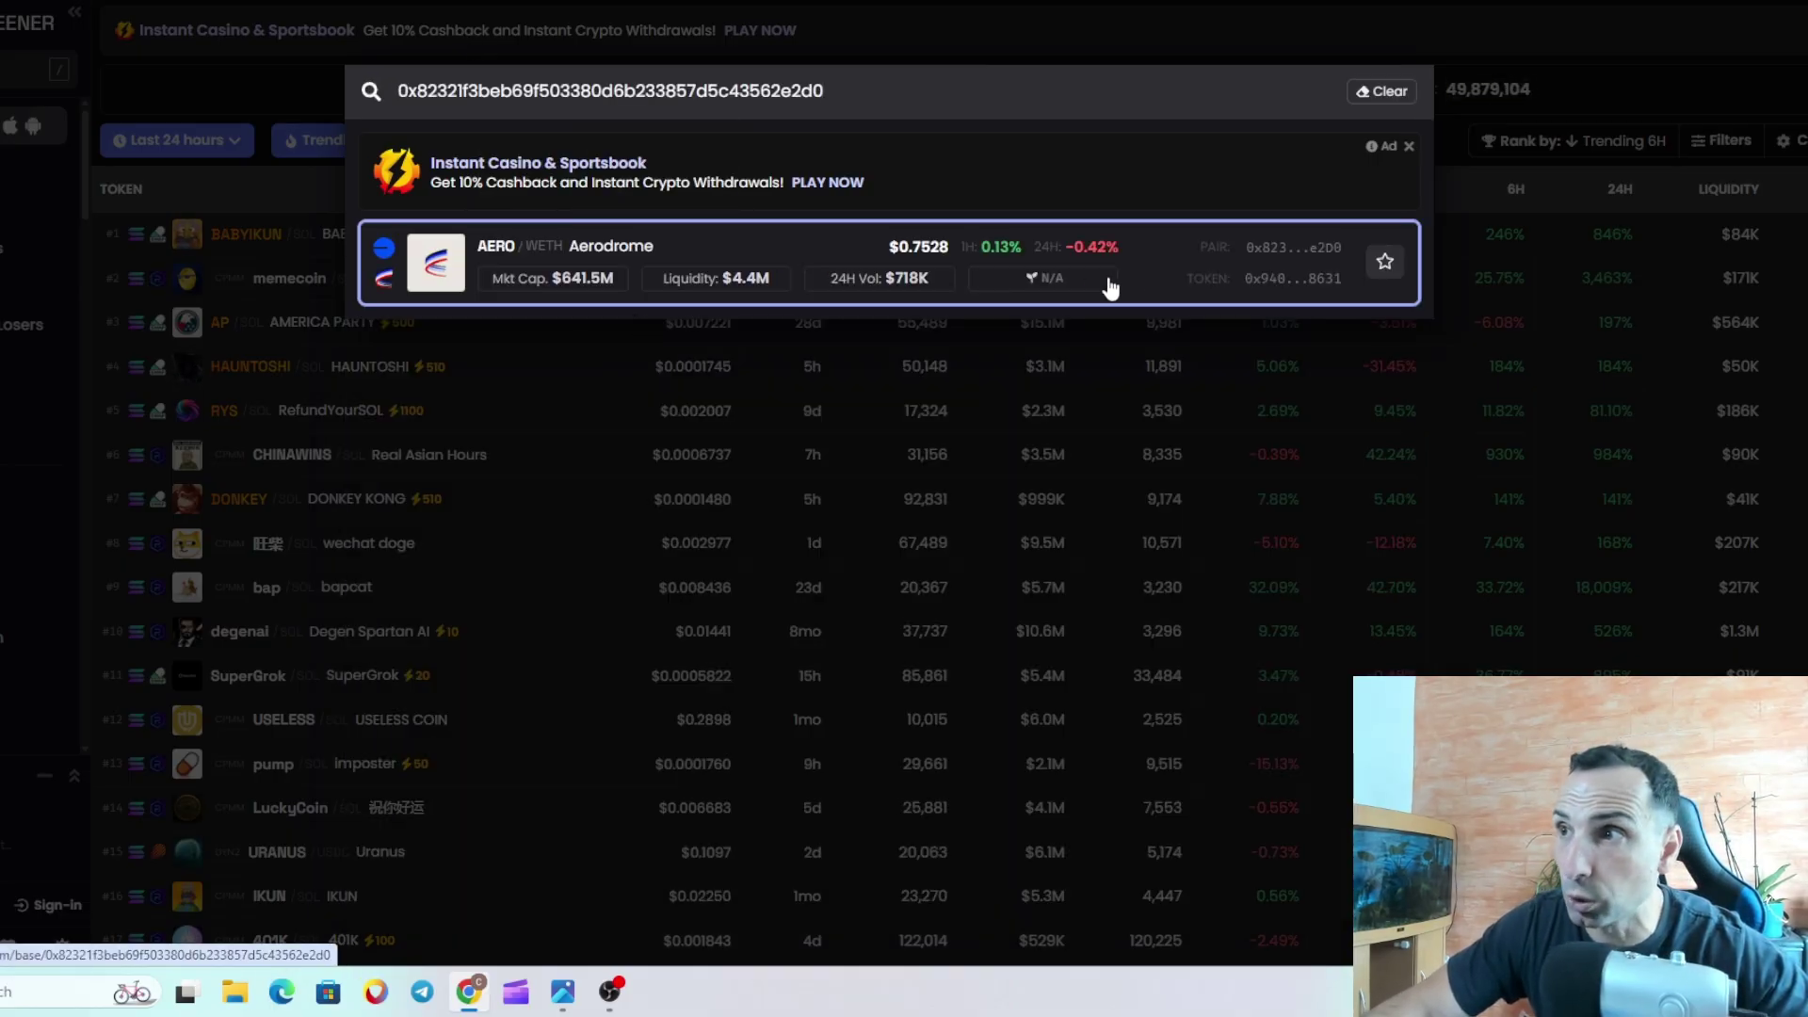
{"action": "left_click", "coordinate": [1111, 287]}
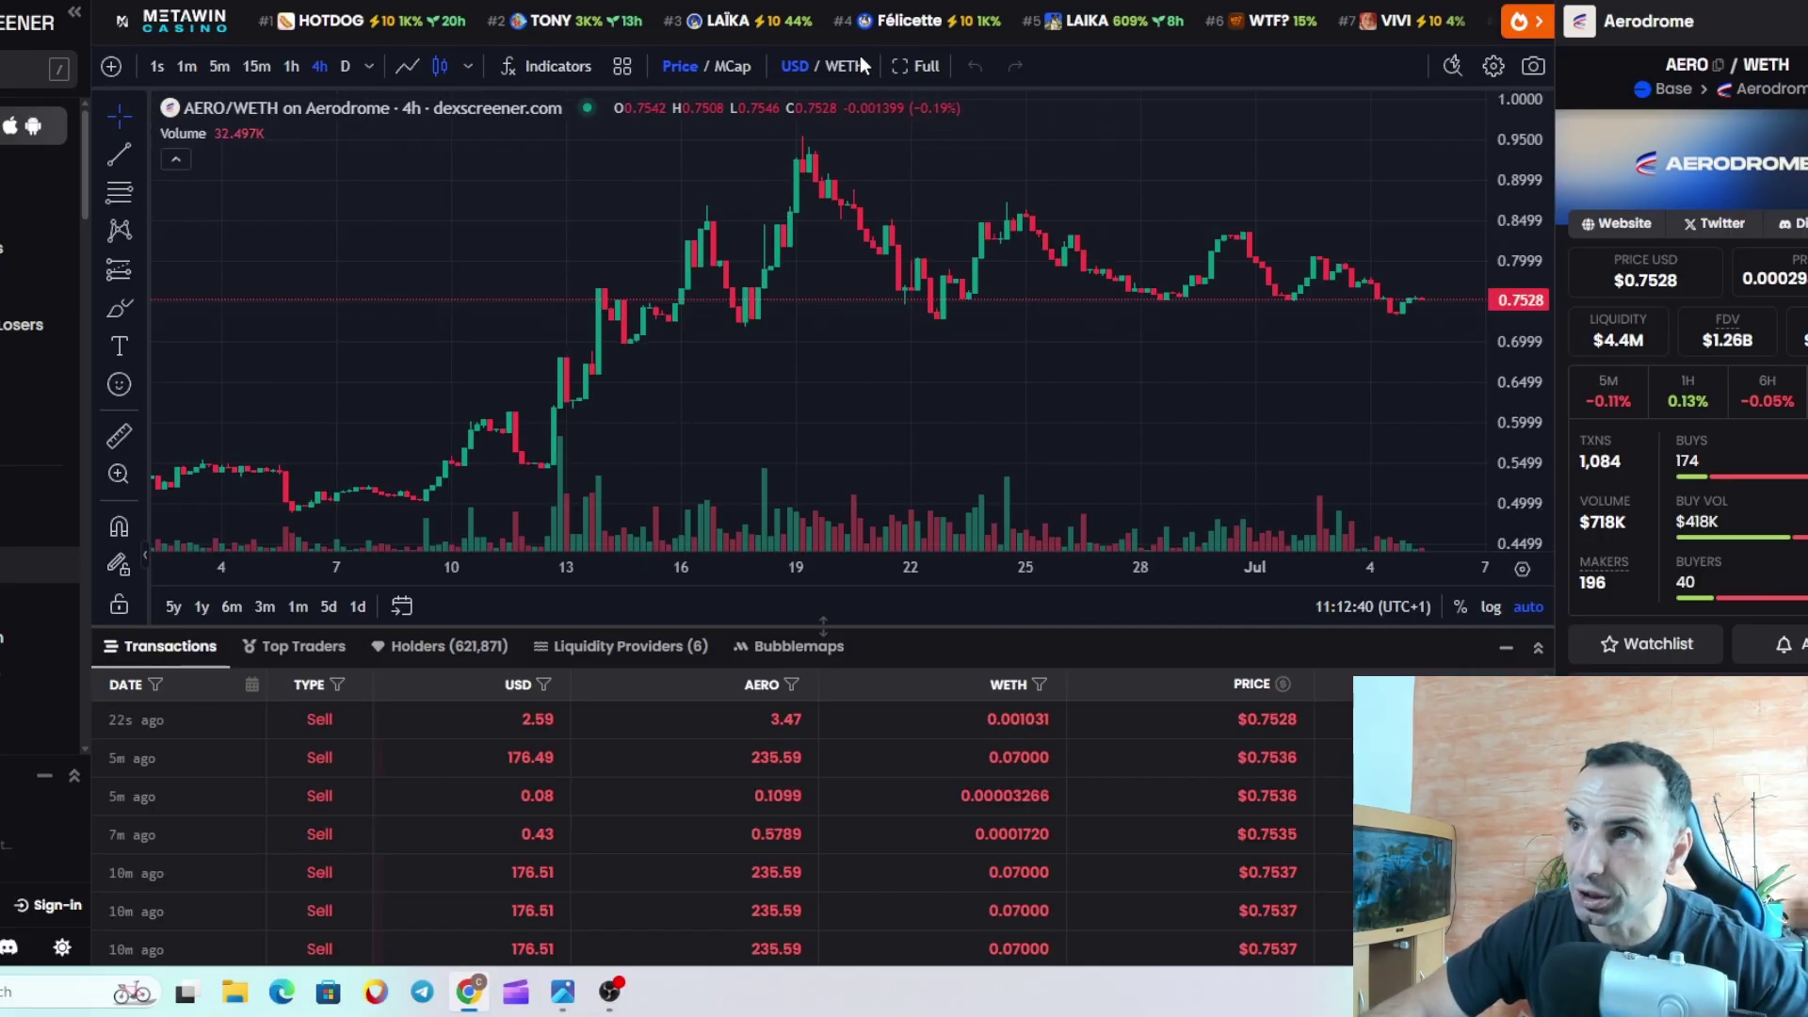
{"action": "left_click", "coordinate": [851, 63]}
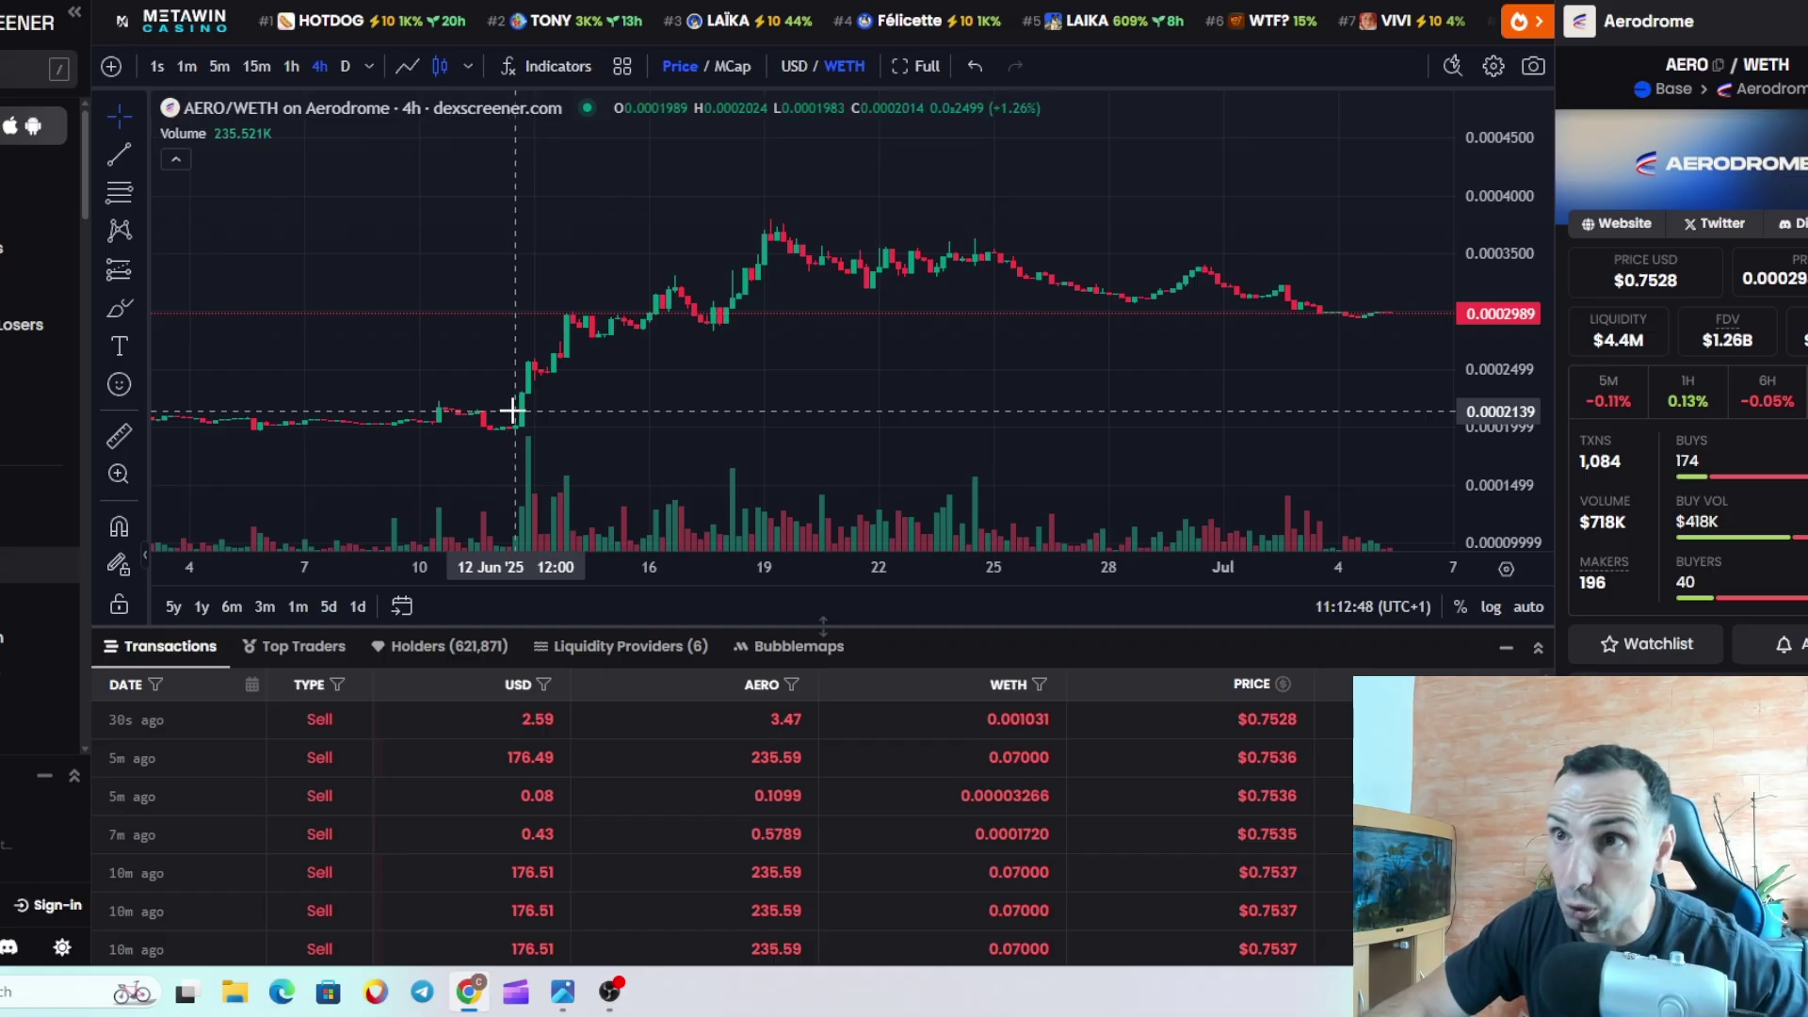
Step: Draw a near-horizontal trend line along the price highs at about 0.0003656 WETH, from 20 January to 6 July 2025
{"action": "scroll", "coordinate": [513, 410], "scroll_direction": "up", "scroll_amount": 2}
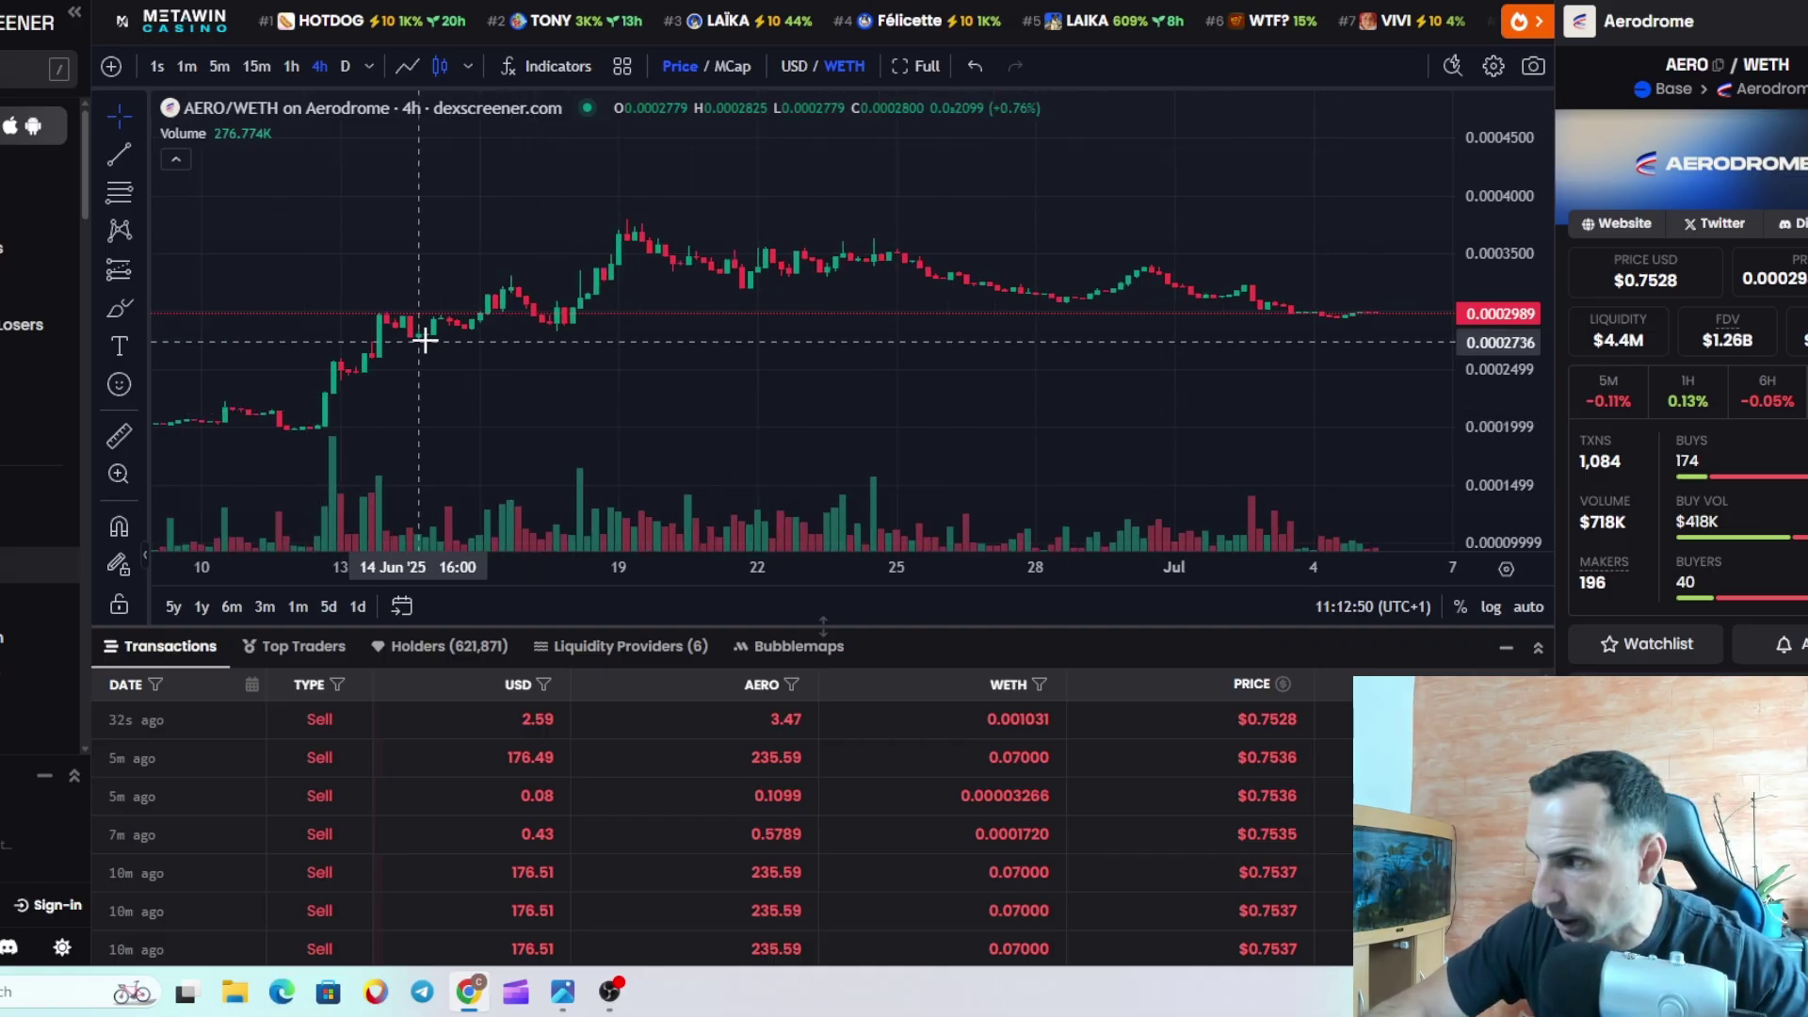
{"action": "scroll", "coordinate": [405, 339], "scroll_direction": "down", "scroll_amount": 2}
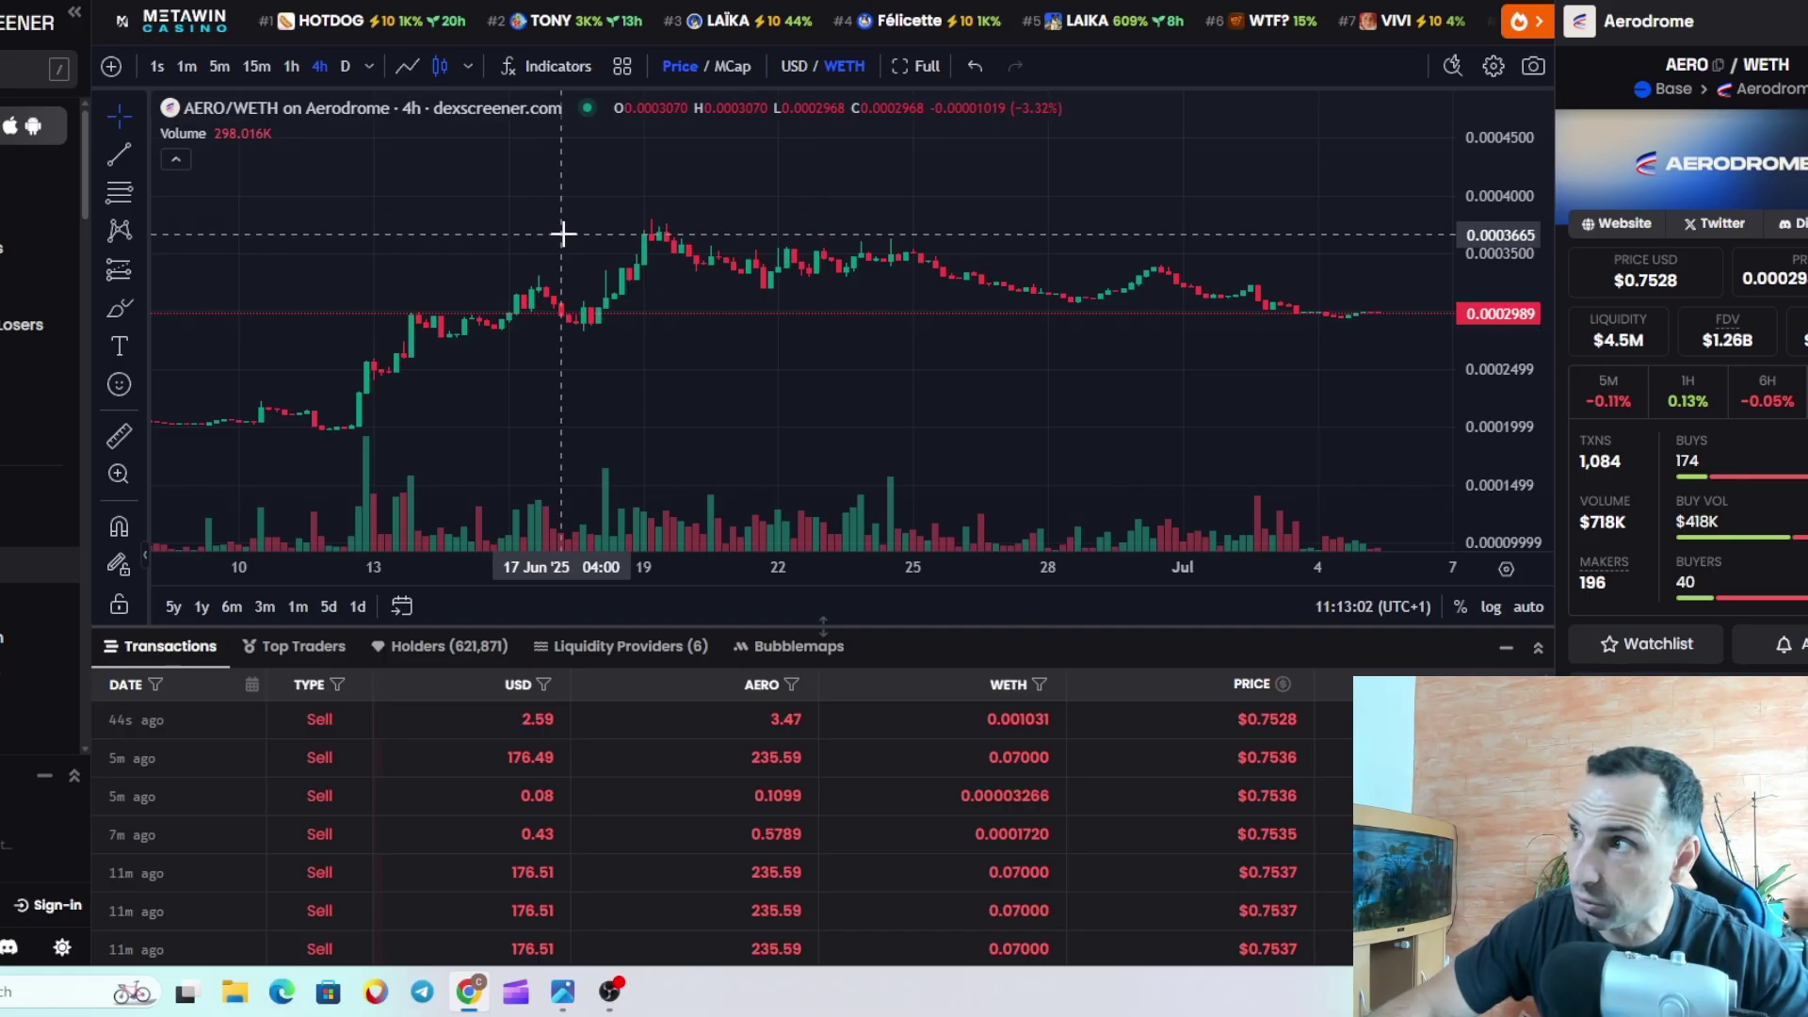
{"action": "left_click", "coordinate": [119, 154]}
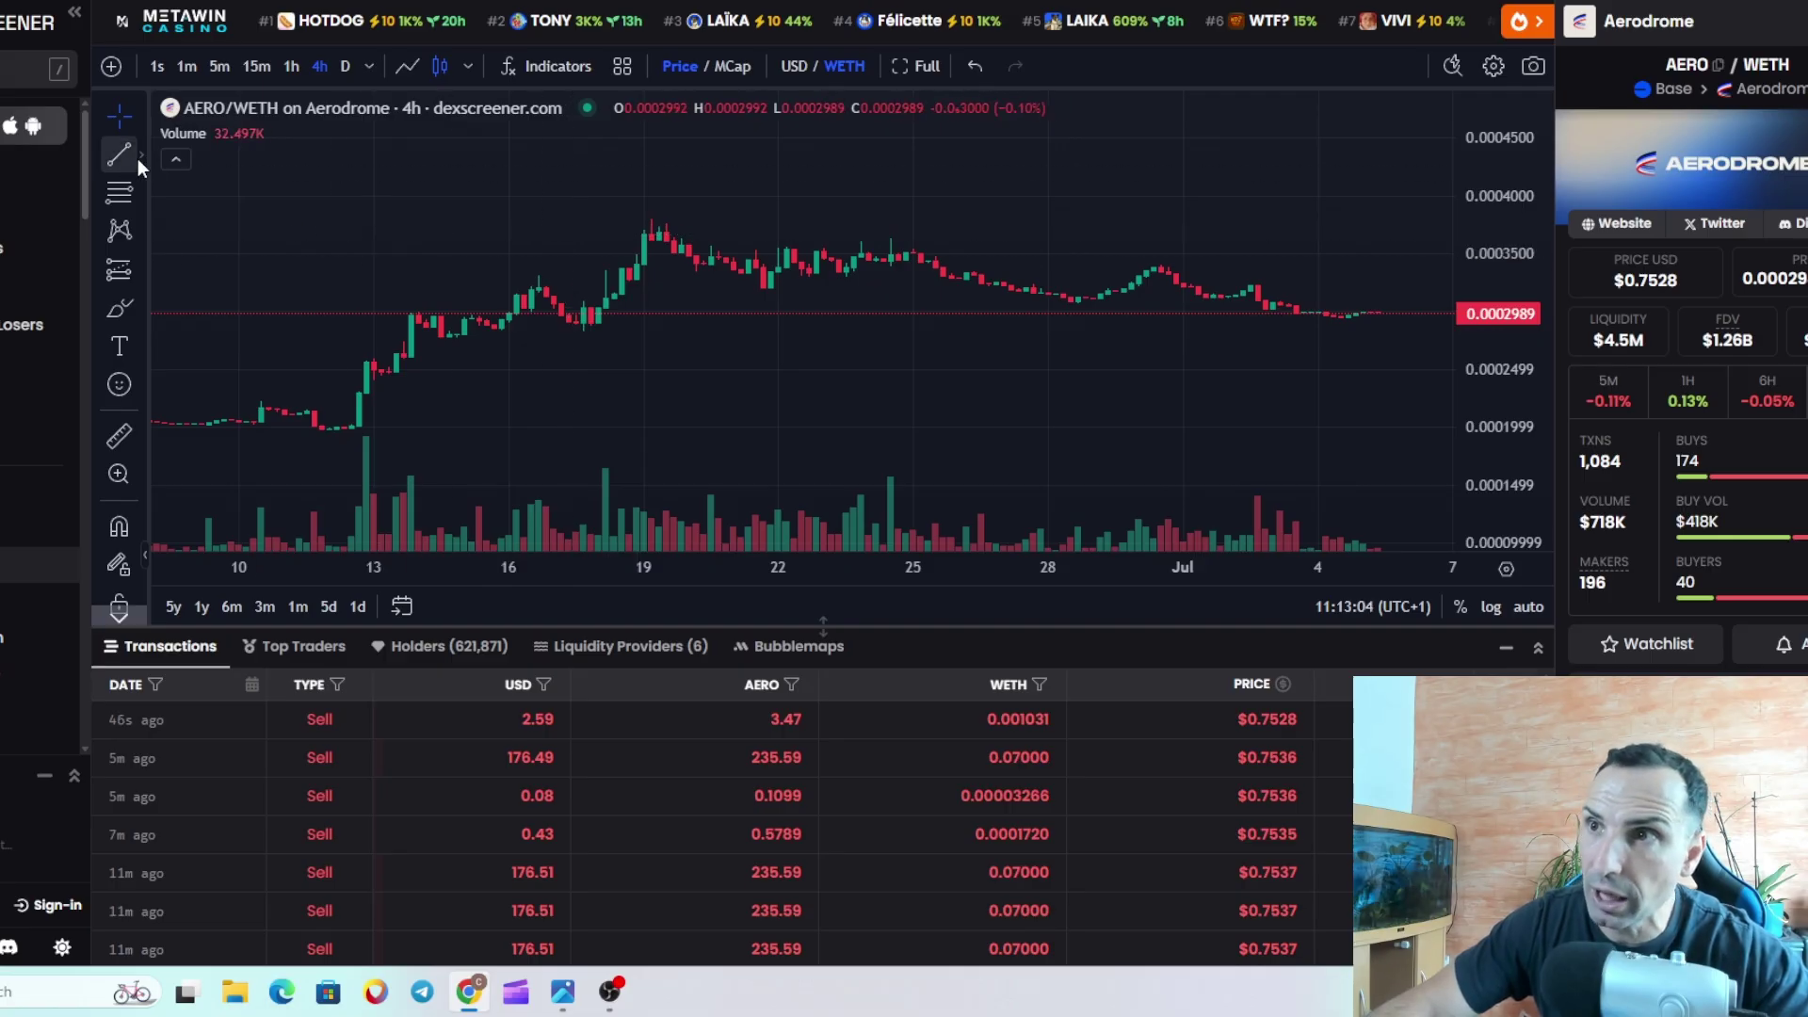
{"action": "left_click", "coordinate": [618, 229]}
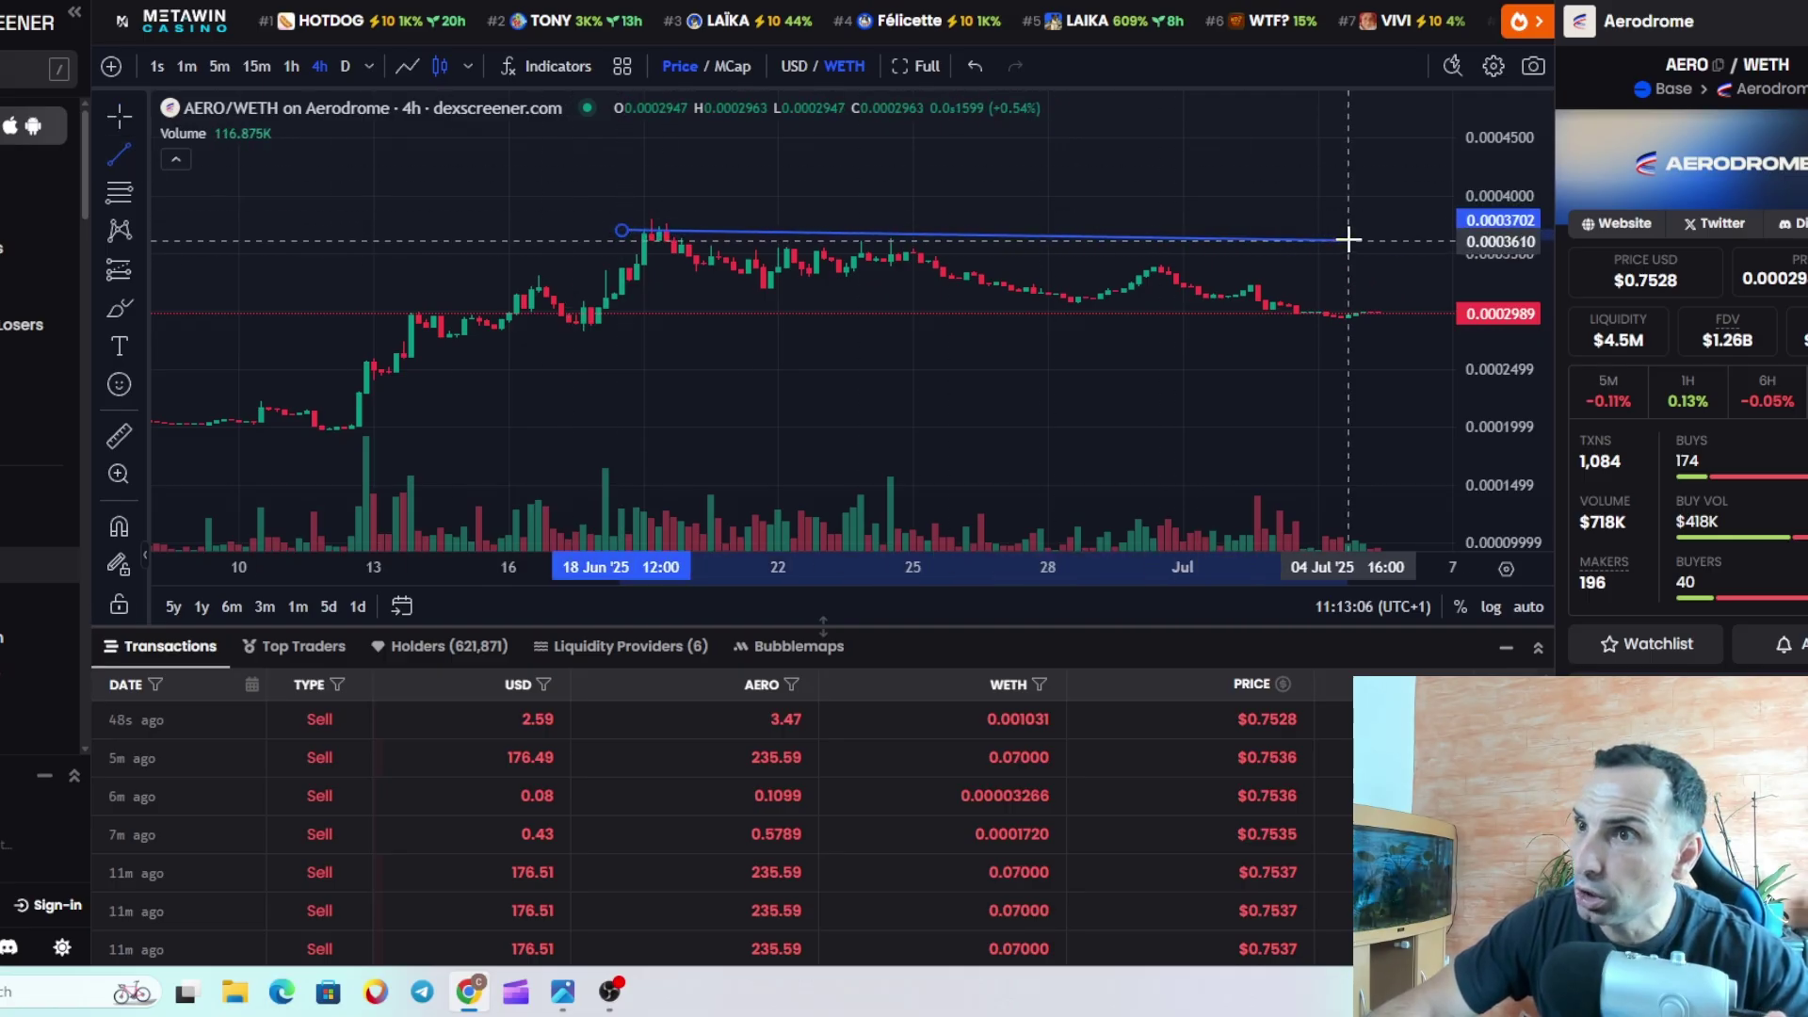
{"action": "left_click", "coordinate": [1437, 235]}
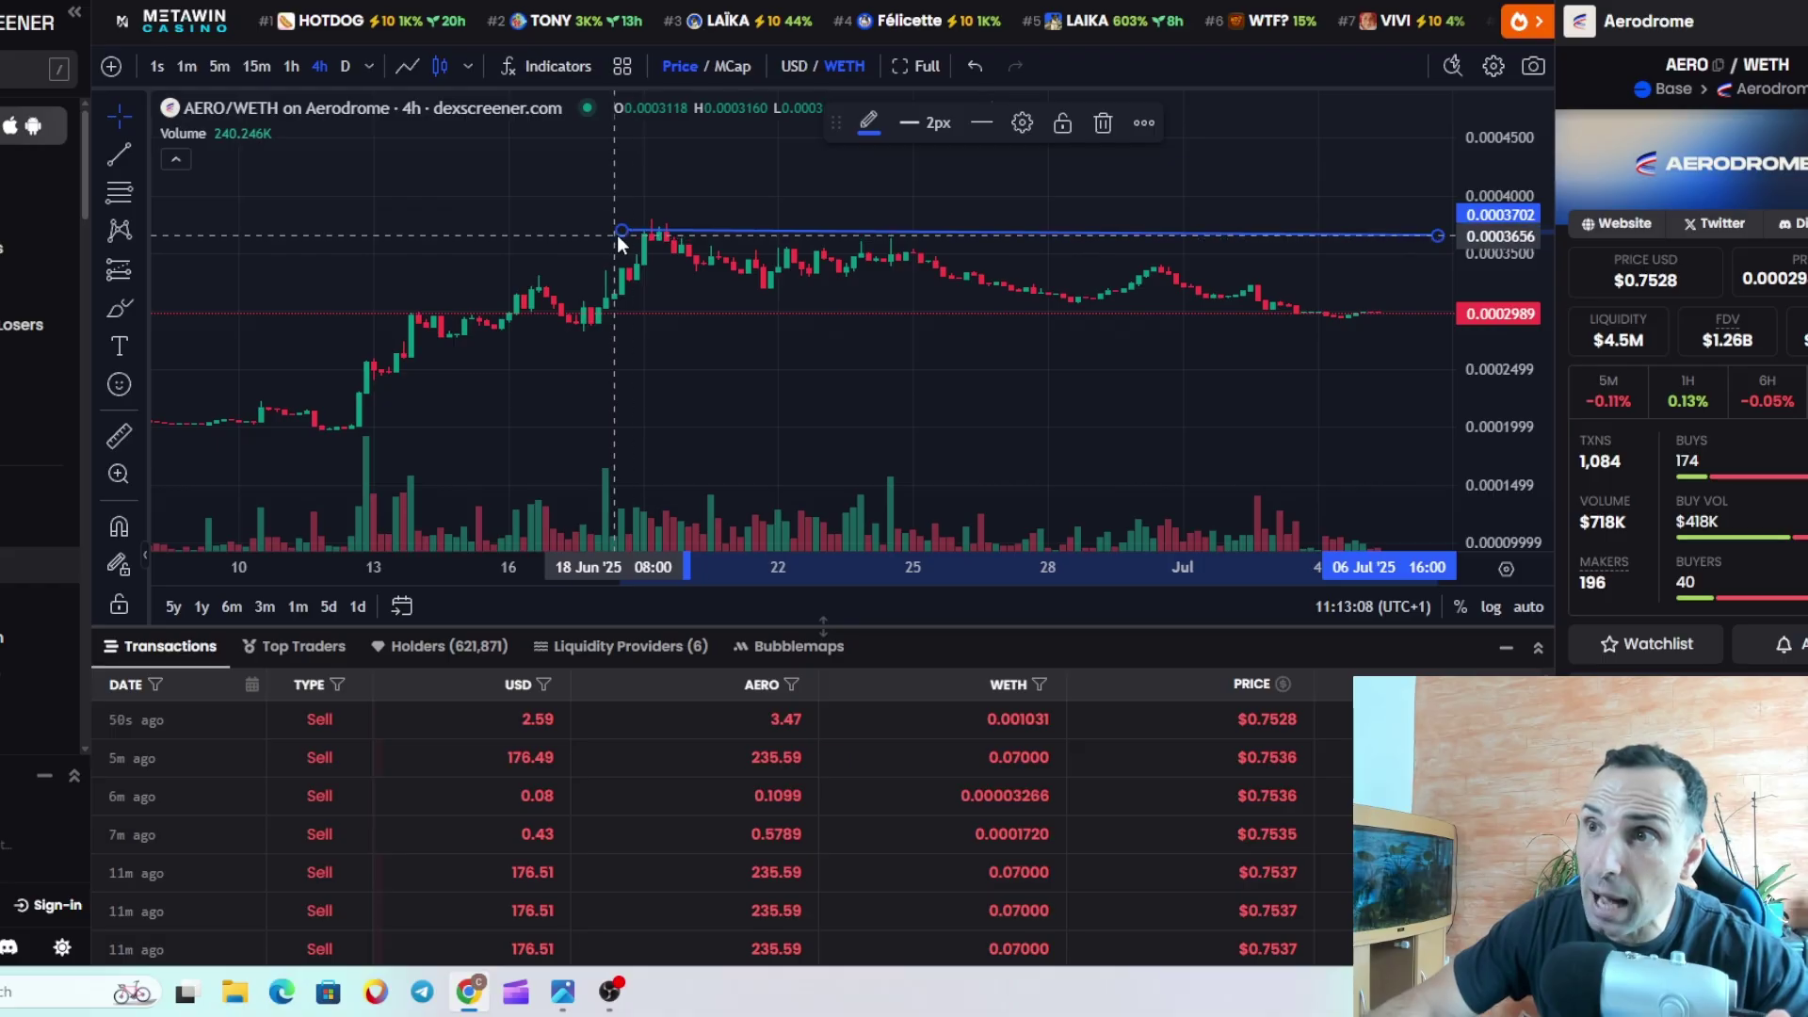
{"action": "left_click_drag", "start_coordinate": [621, 233], "coordinate": [626, 231]}
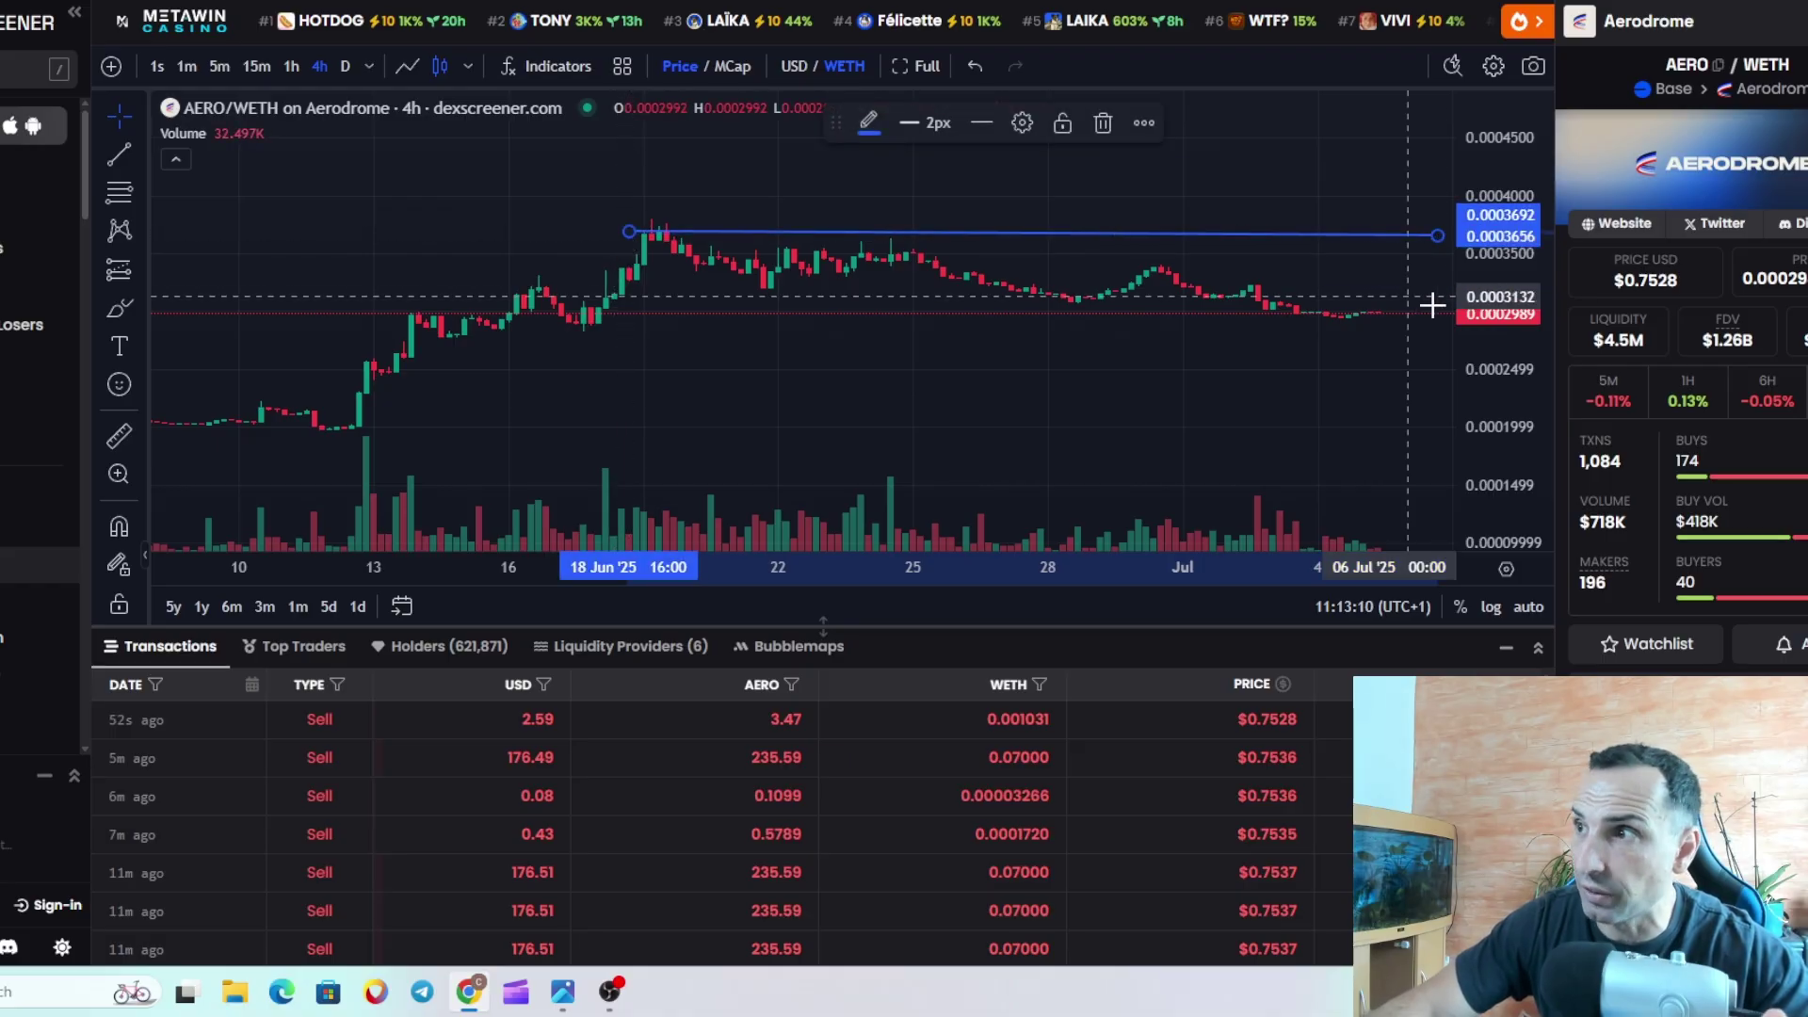
{"action": "scroll", "coordinate": [1446, 309], "scroll_direction": "down", "scroll_amount": 3}
{"action": "scroll", "coordinate": [1446, 309], "scroll_direction": "down", "scroll_amount": 5}
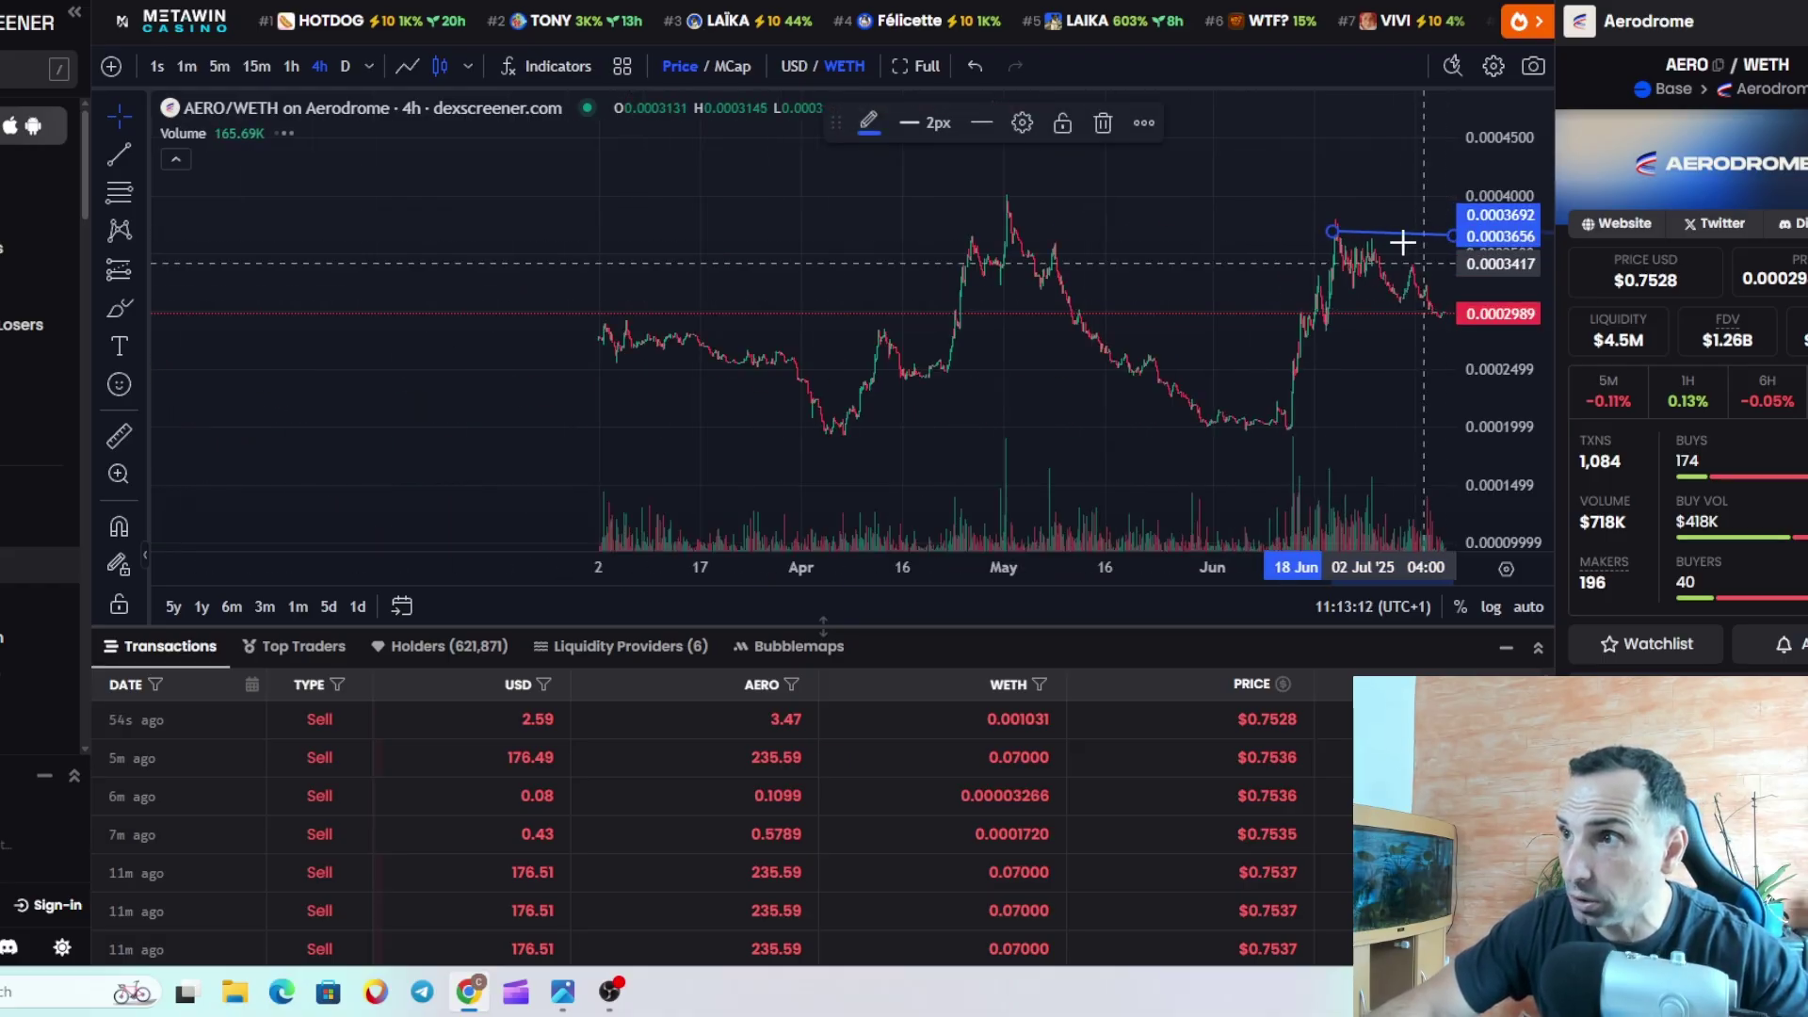
{"action": "left_click_drag", "start_coordinate": [1329, 232], "coordinate": [324, 234]}
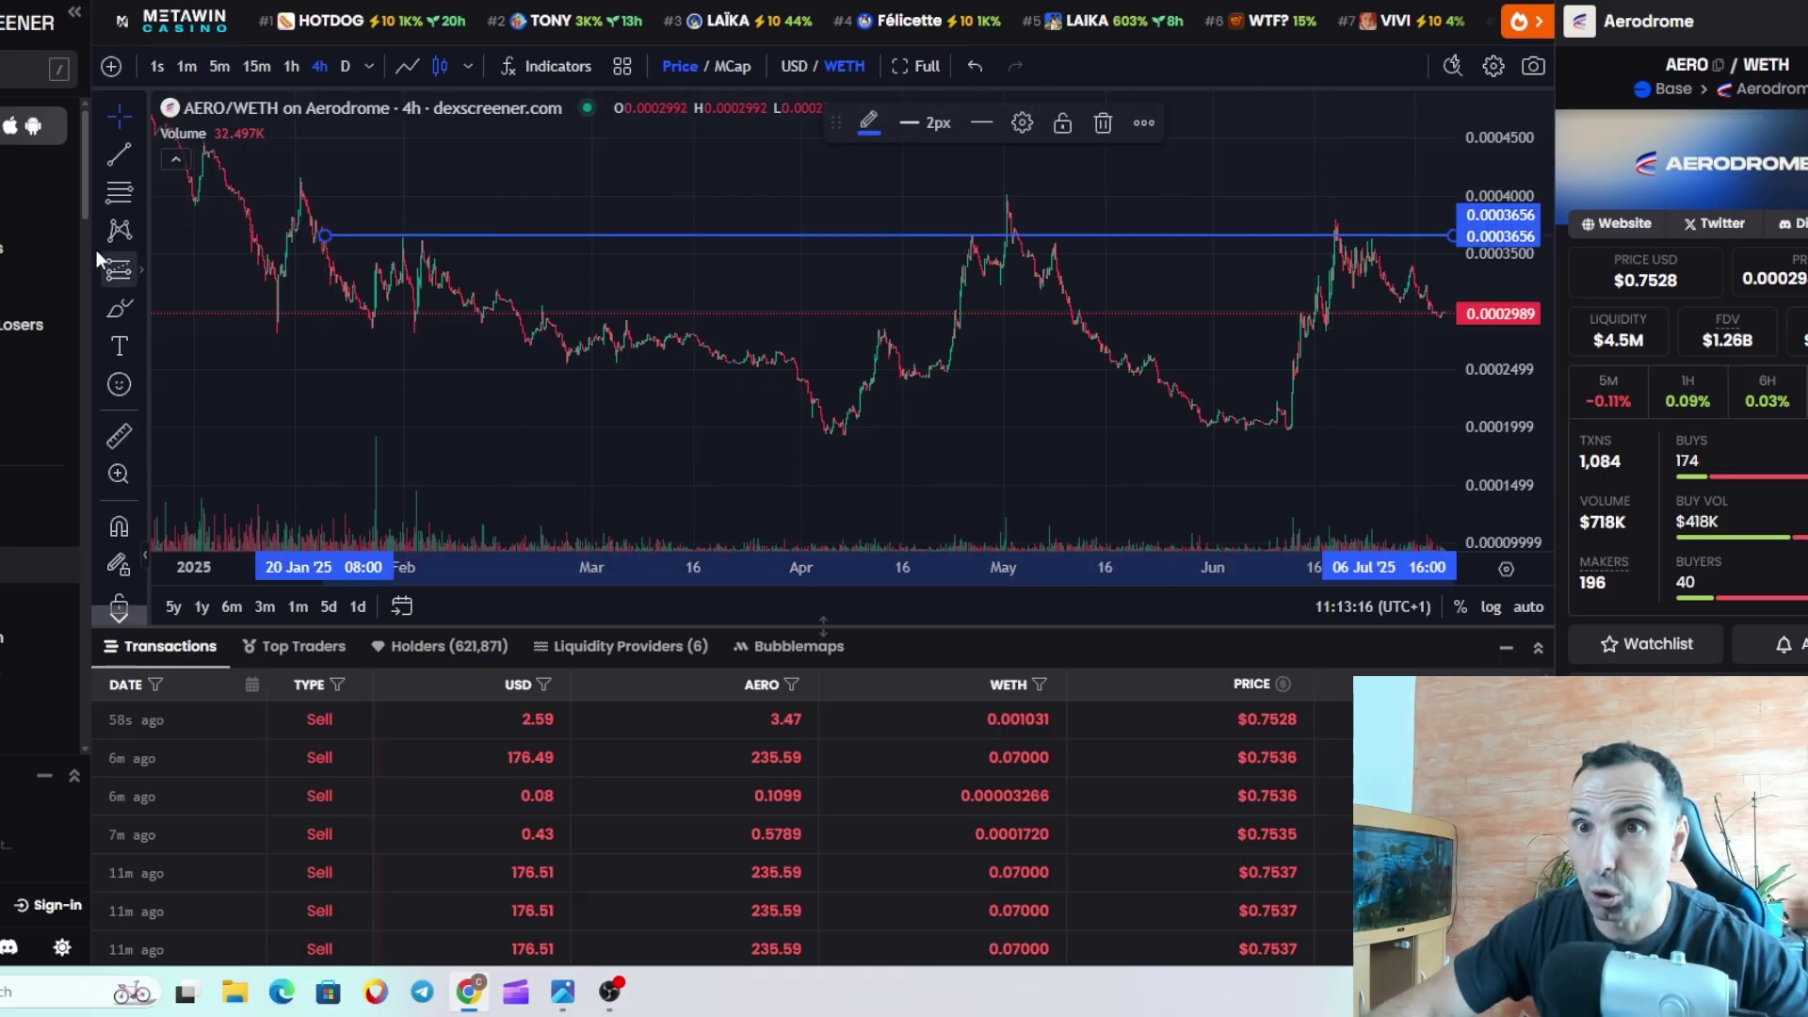
Step: Draw a lower trend line at about 0.000246 WETH, from 12 March to 5 July 2025
{"action": "left_click", "coordinate": [116, 170]}
{"action": "left_click", "coordinate": [672, 375]}
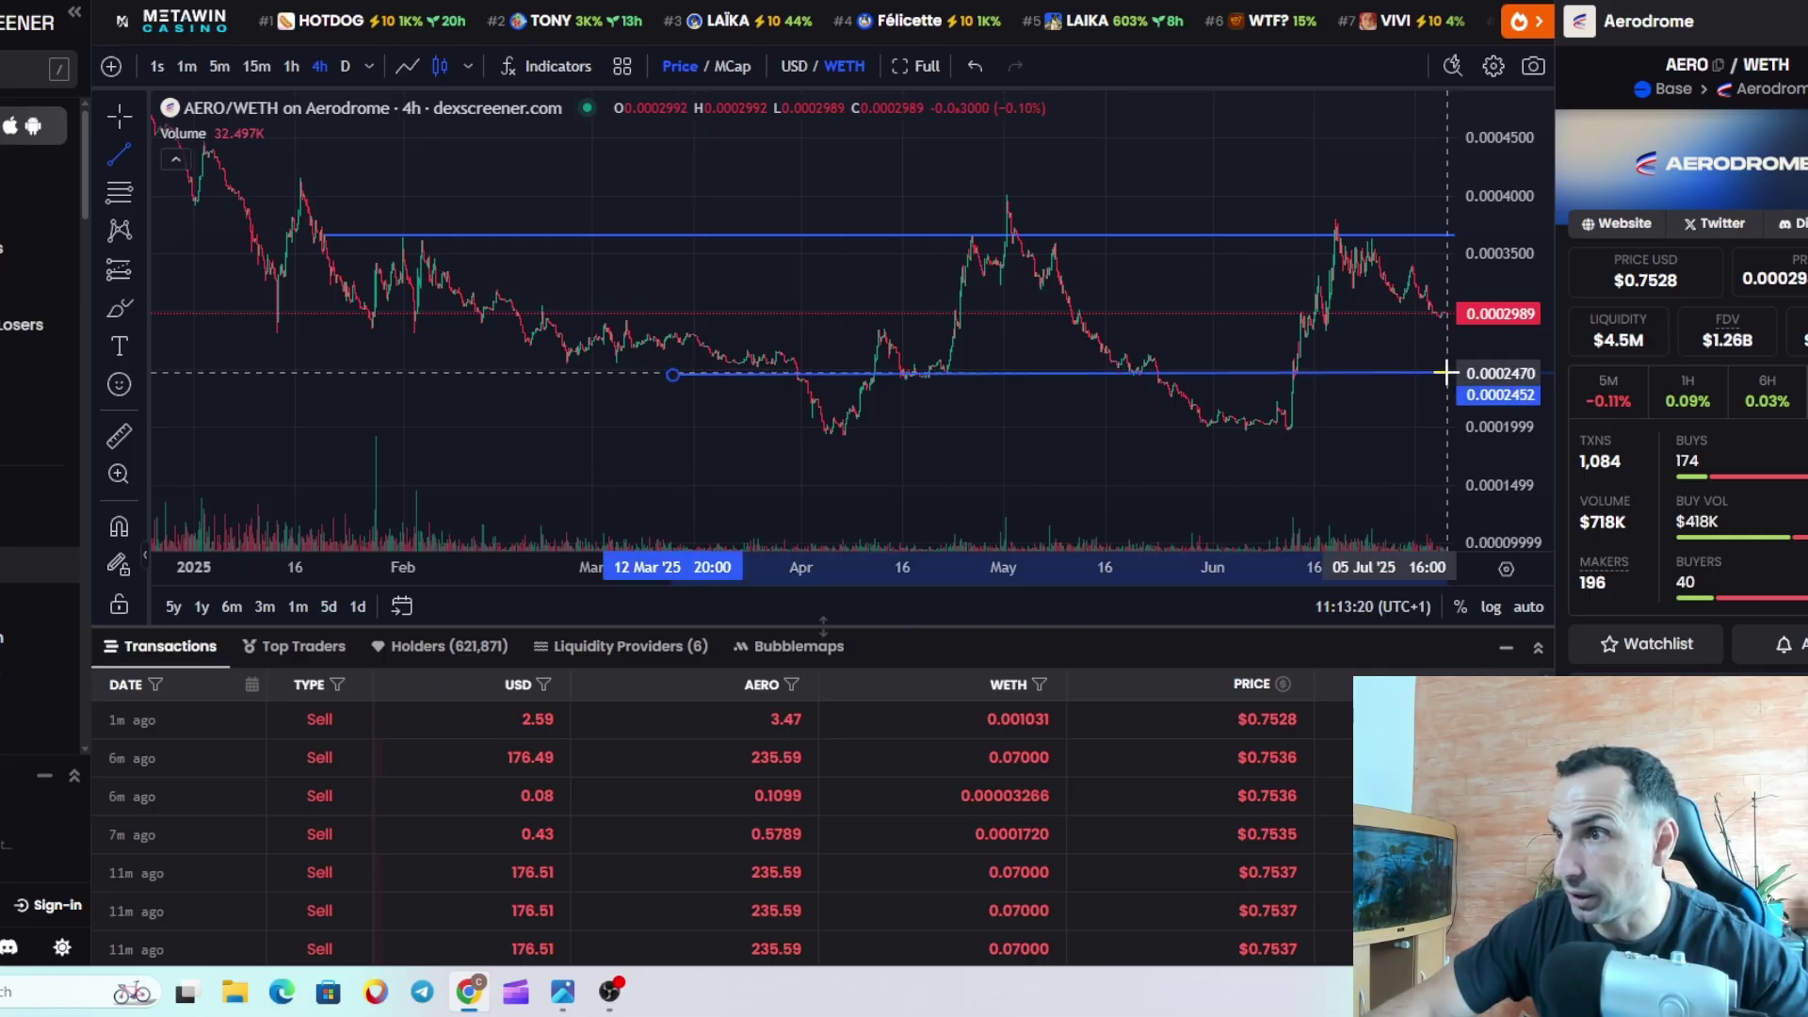
{"action": "left_click", "coordinate": [1446, 373]}
Step: Place a long position entered at about 0.0002985, with its target at 0.0003656 and its stop at about 0.000248 WETH
{"action": "scroll", "coordinate": [1288, 356], "scroll_direction": "up", "scroll_amount": 2}
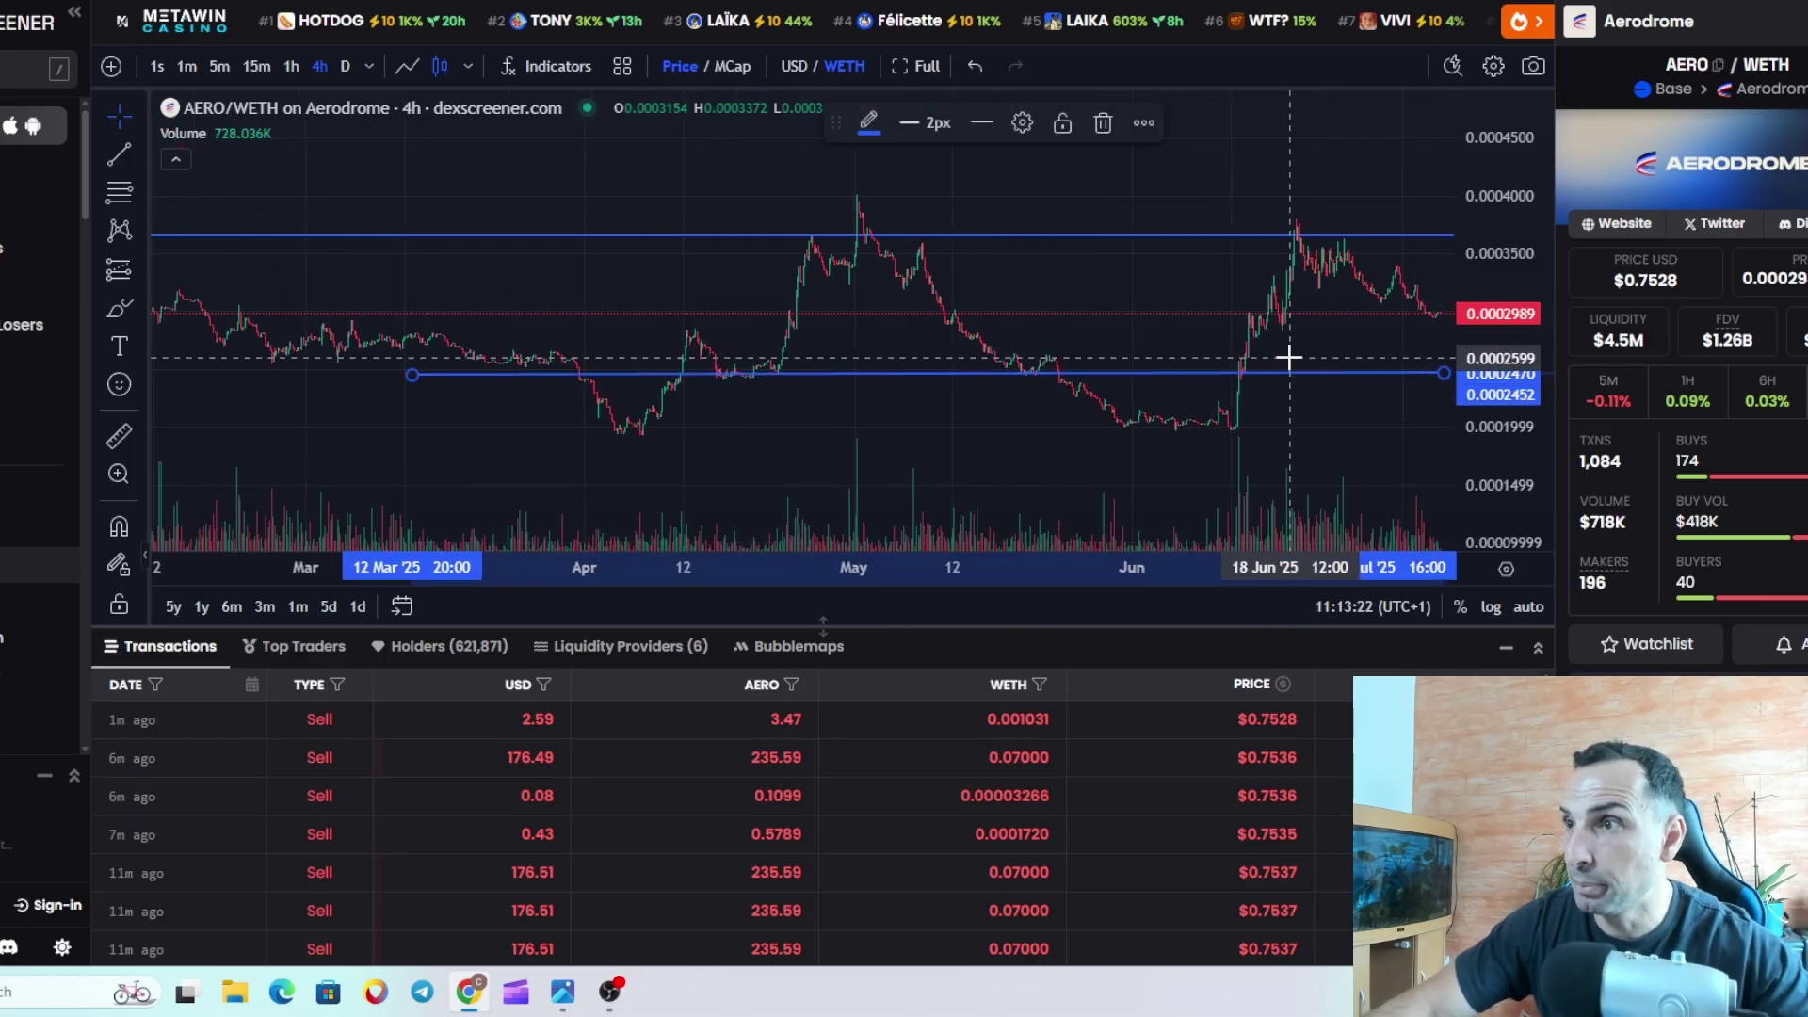
{"action": "scroll", "coordinate": [1286, 357], "scroll_direction": "up", "scroll_amount": 2}
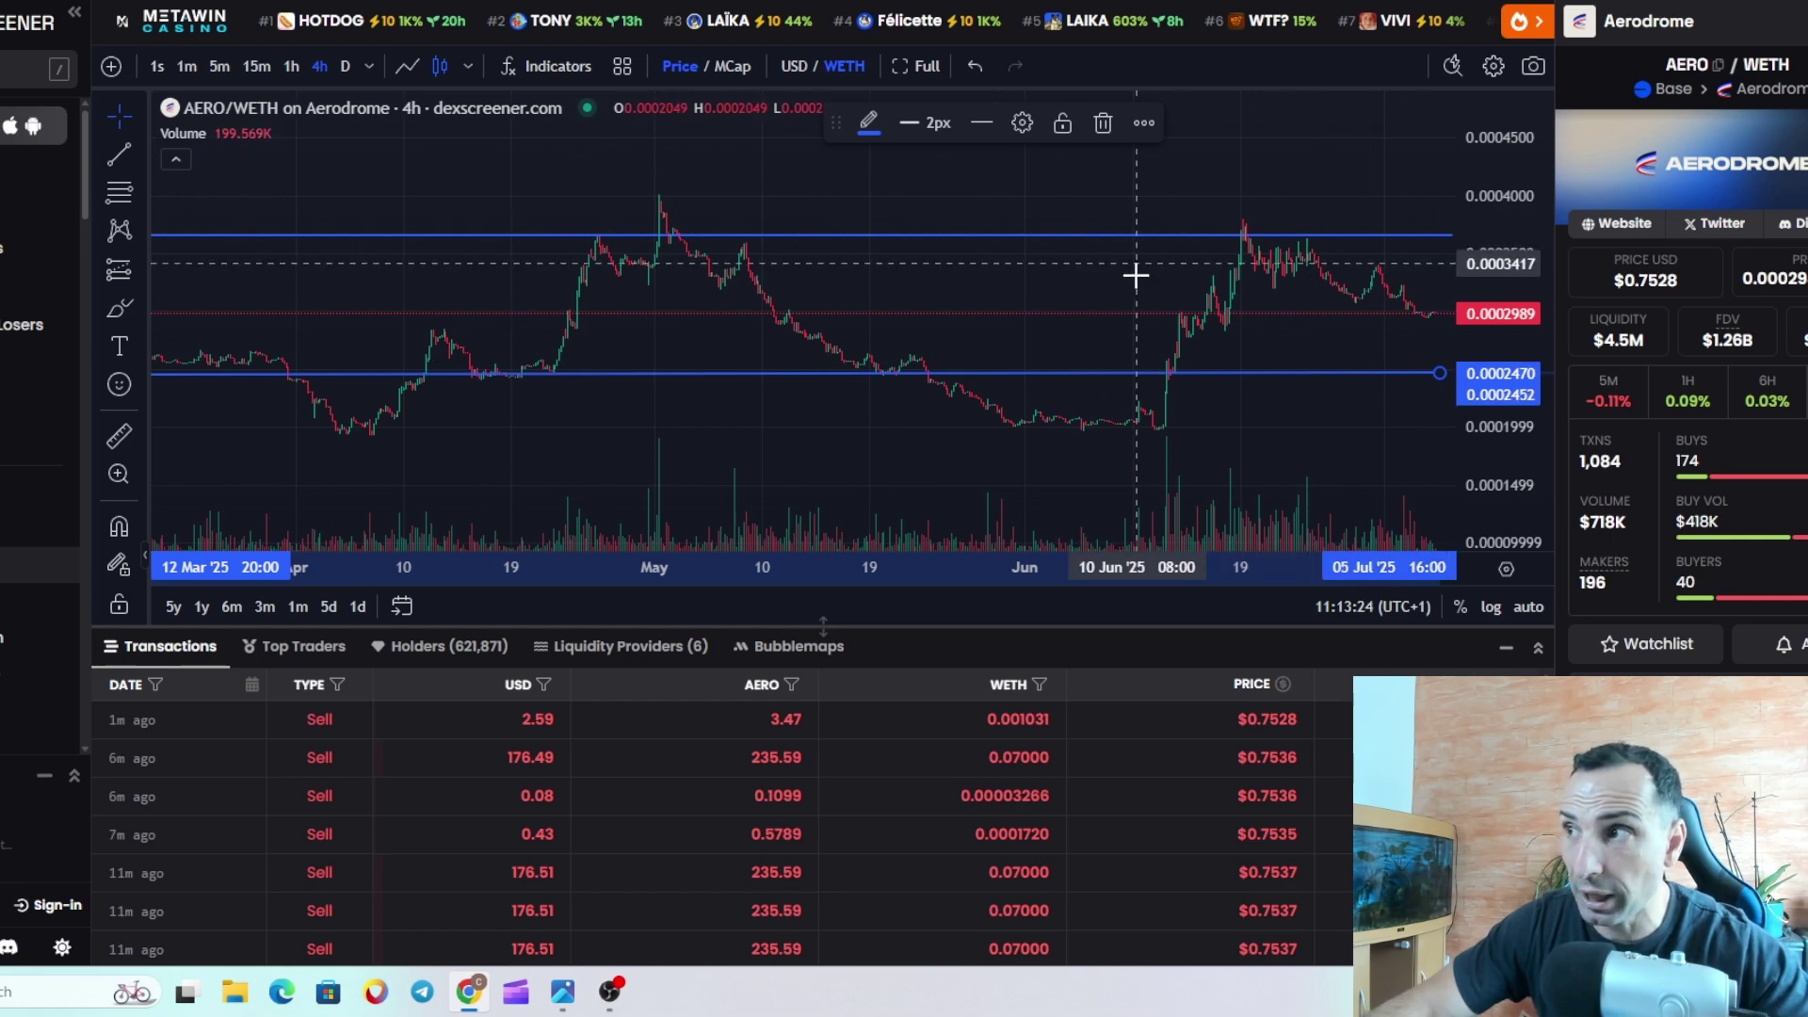
{"action": "left_click", "coordinate": [118, 272]}
{"action": "left_click", "coordinate": [1193, 311]}
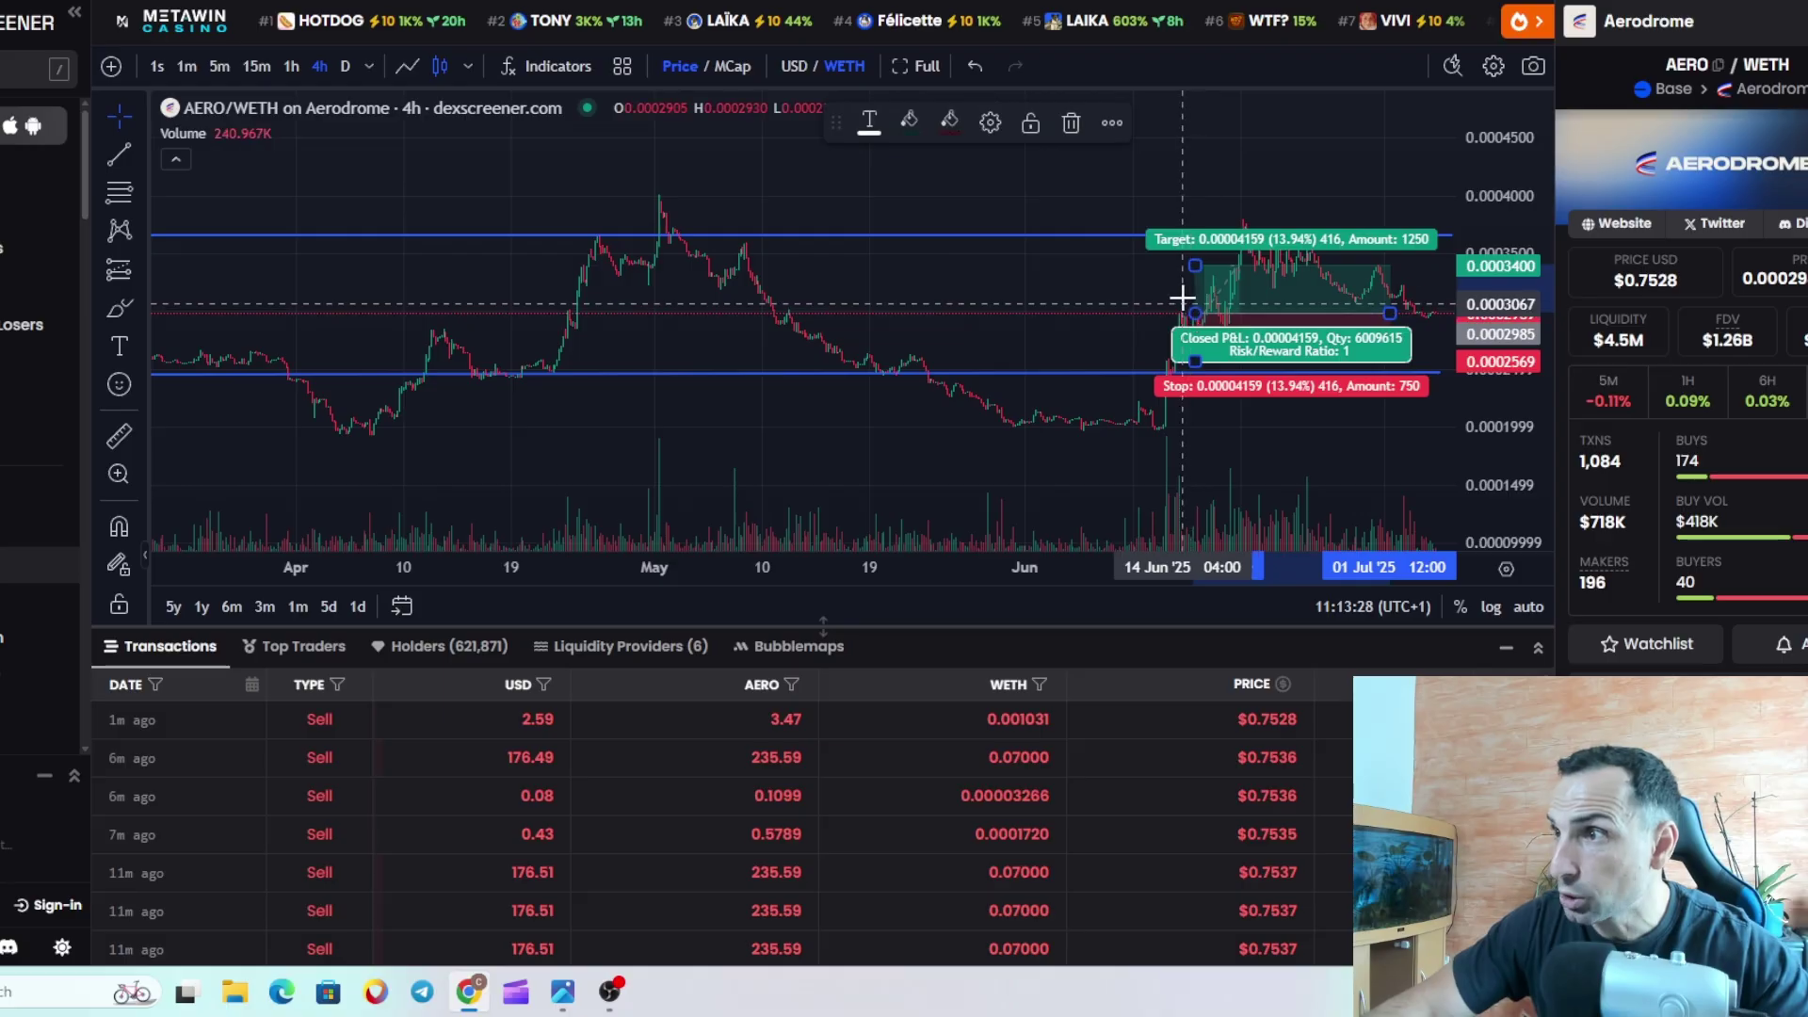
{"action": "left_click_drag", "start_coordinate": [1193, 266], "coordinate": [1194, 234]}
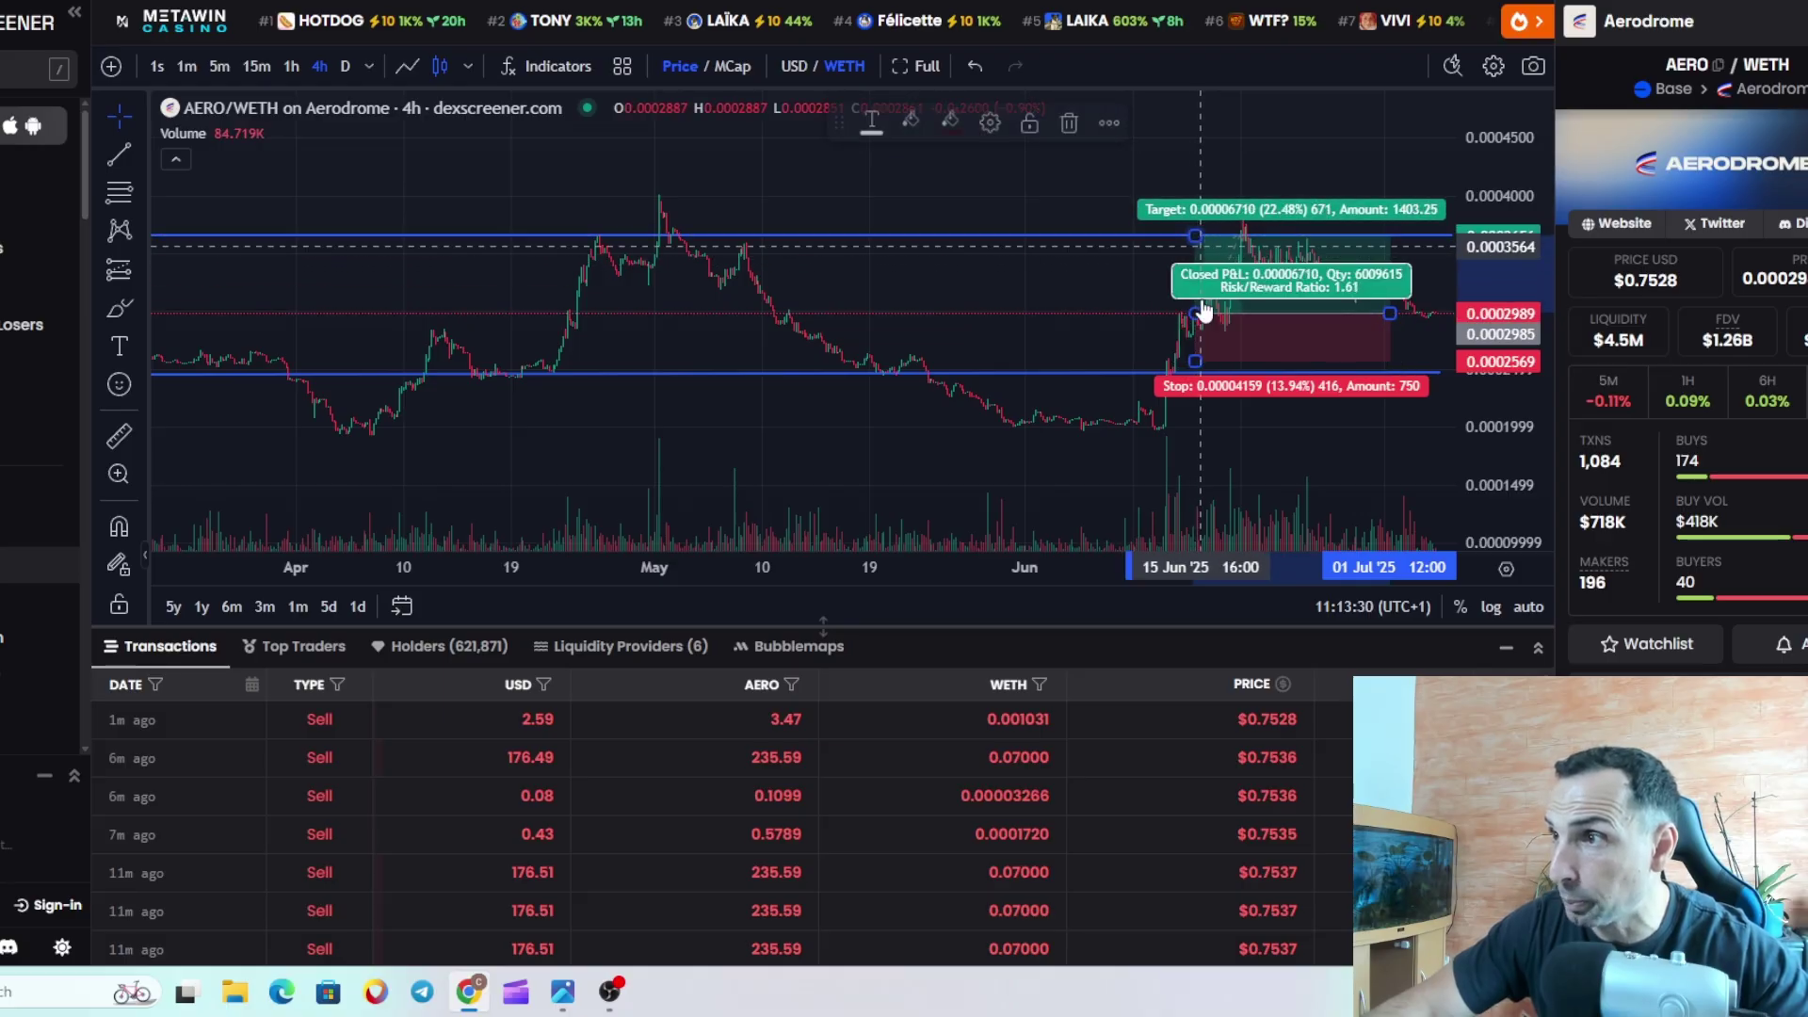
{"action": "left_click_drag", "start_coordinate": [1195, 360], "coordinate": [1198, 372]}
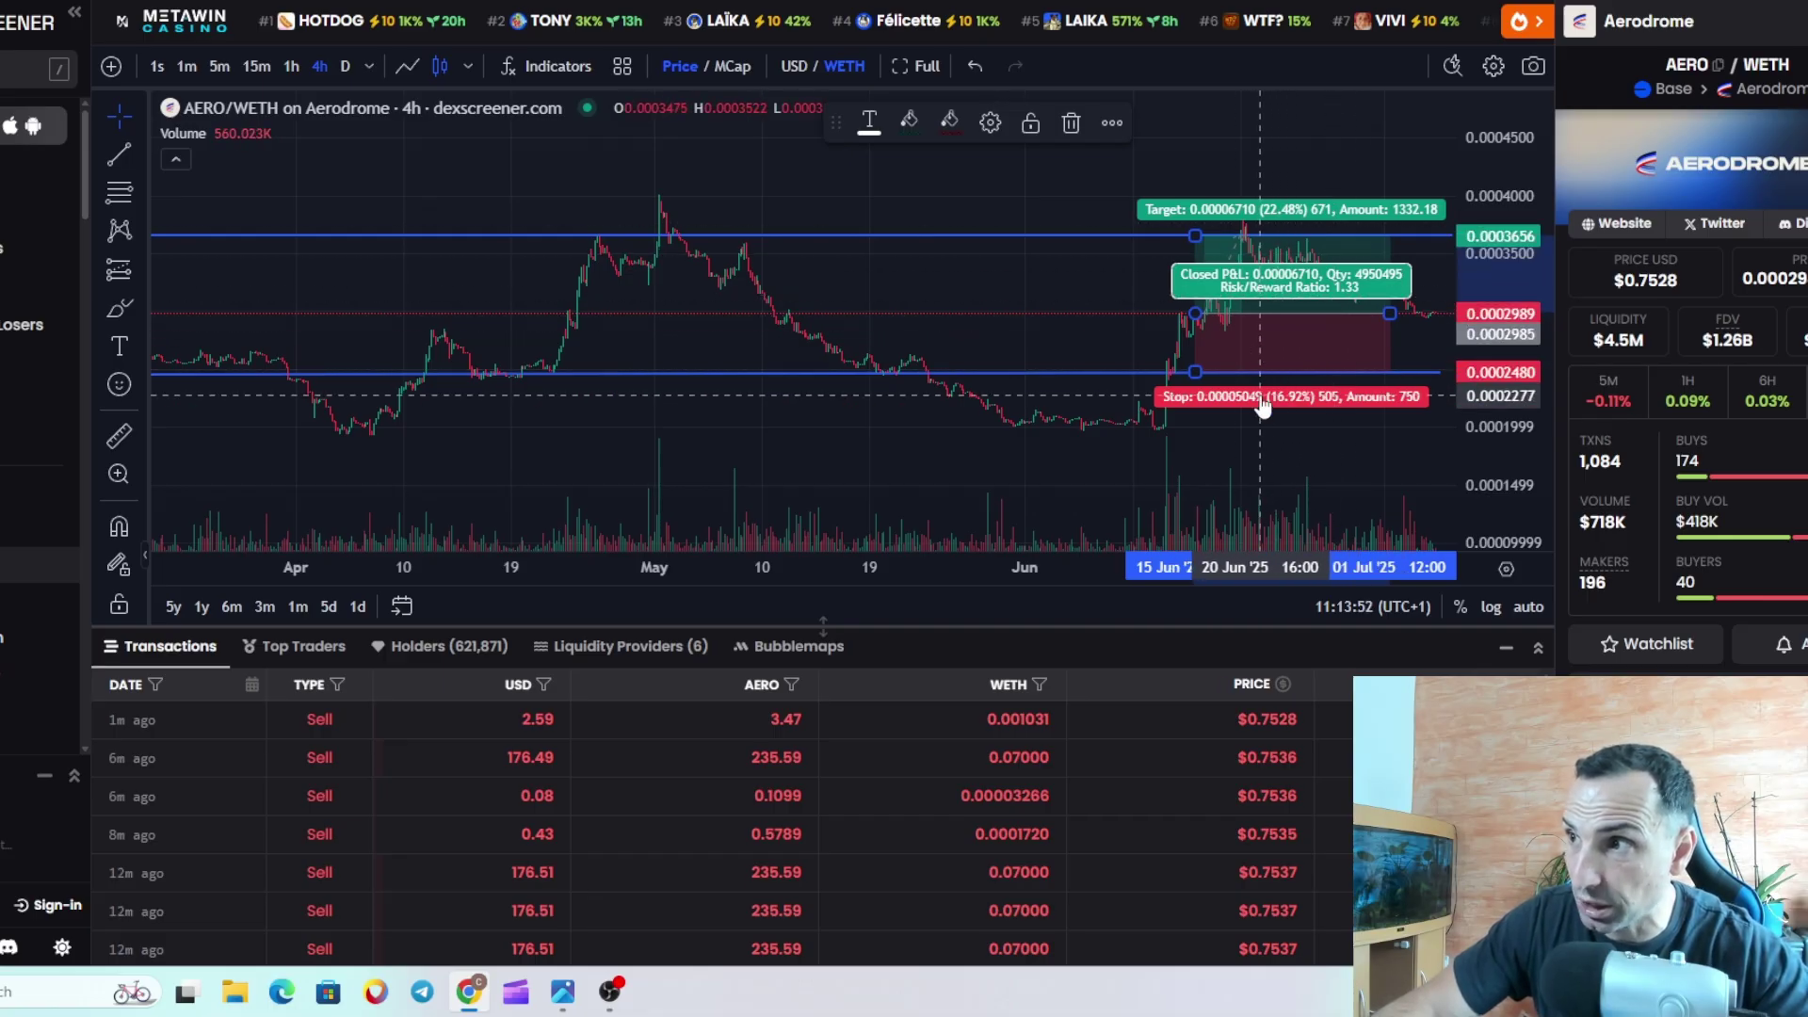
Step: Raise the long position's stop to about 0.0002608 and move the lower trend line up to about 0.00026 WETH
{"action": "mouse_move", "coordinate": [1195, 374]}
{"action": "left_mouse_down"}
{"action": "mouse_move", "coordinate": [1206, 418]}
{"action": "mouse_move", "coordinate": [1211, 355]}
{"action": "mouse_move", "coordinate": [1191, 361]}
{"action": "left_mouse_up"}
{"action": "left_click", "coordinate": [952, 386]}
{"action": "left_click_drag", "start_coordinate": [946, 375], "coordinate": [944, 360]}
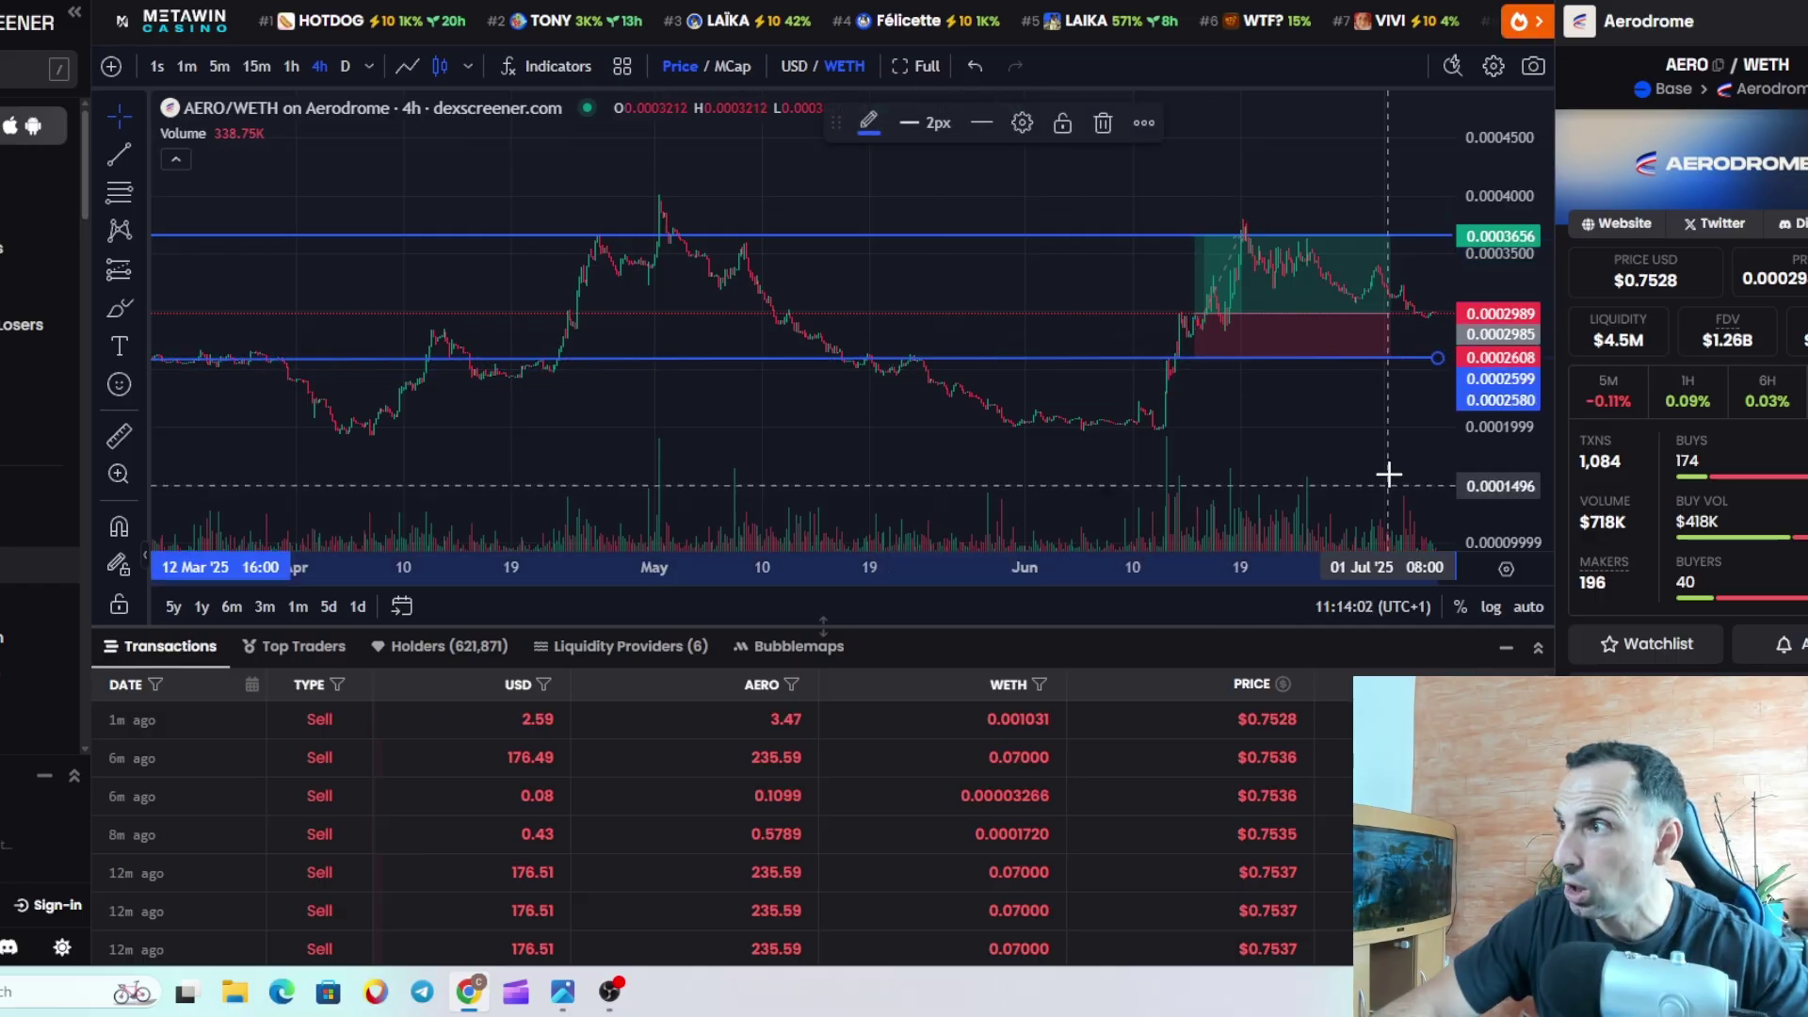
{"action": "left_click", "coordinate": [1317, 341]}
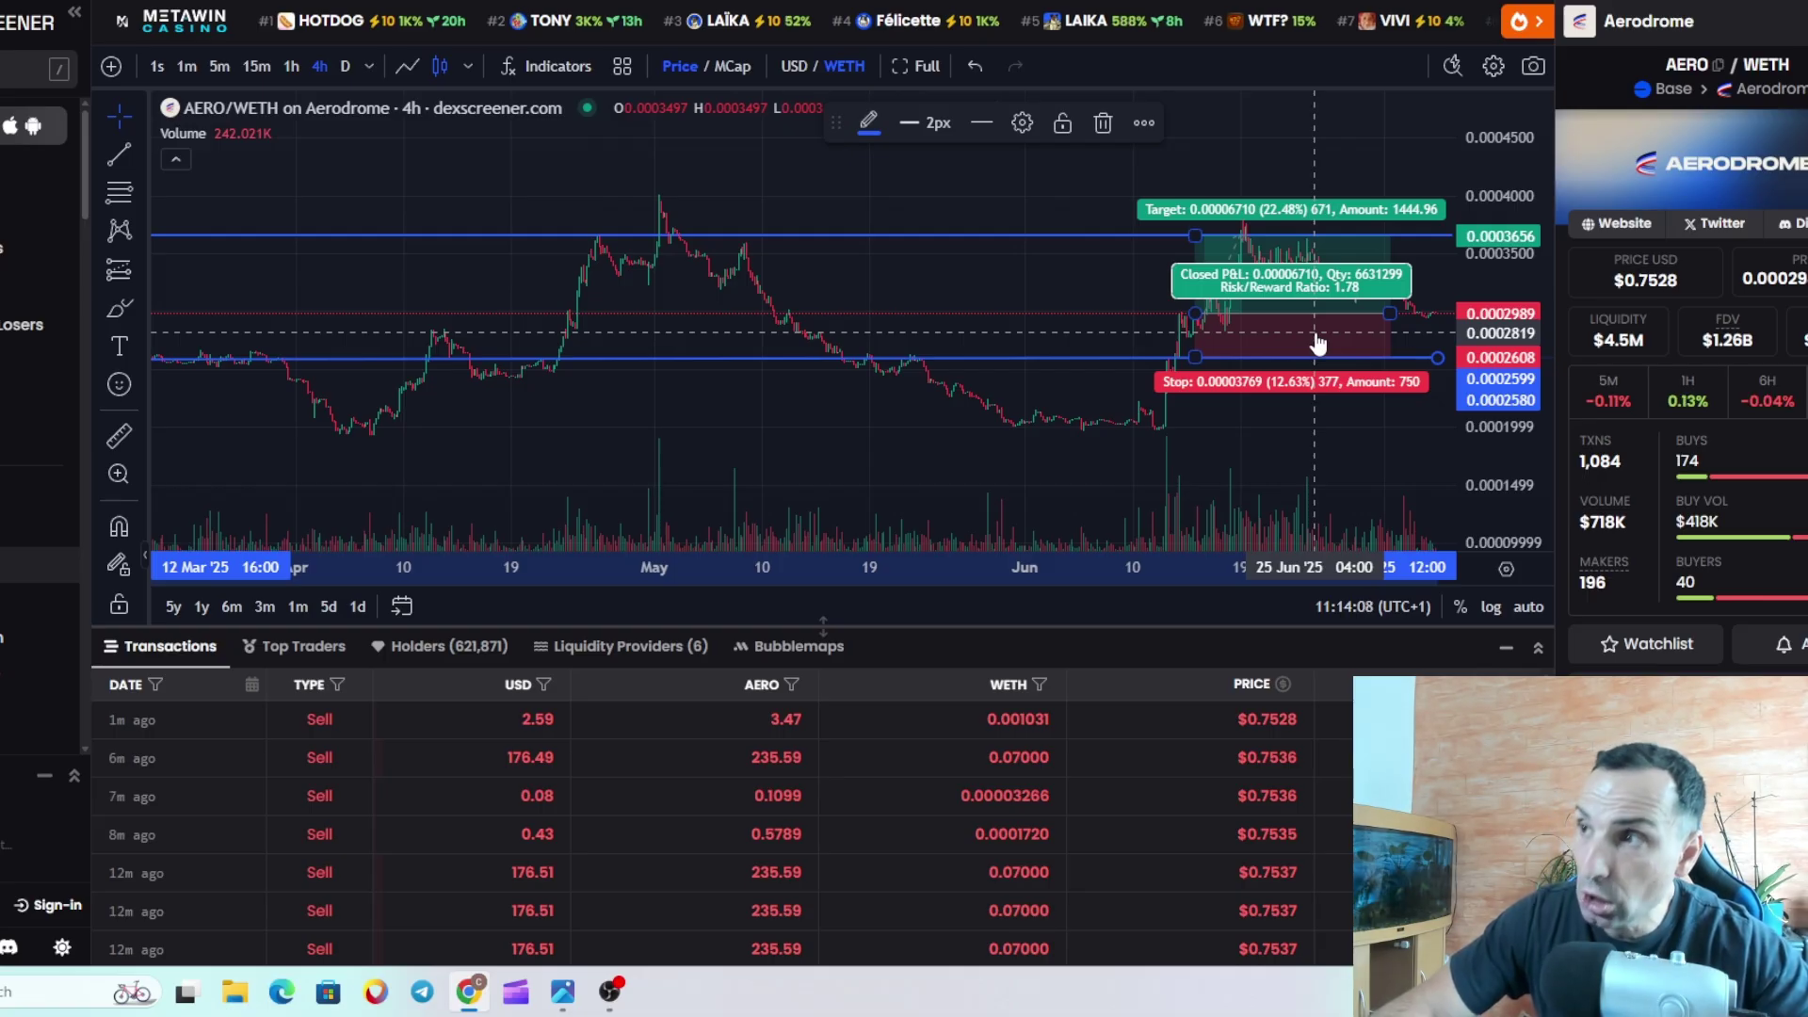
Step: Extend the lower trend line back to 5 January 2025 at about 0.00027 WETH and review the position's target and stop percentages
{"action": "left_click_drag", "start_coordinate": [1466, 277], "coordinate": [1466, 311]}
{"action": "scroll", "coordinate": [995, 329], "scroll_direction": "down", "scroll_amount": 6}
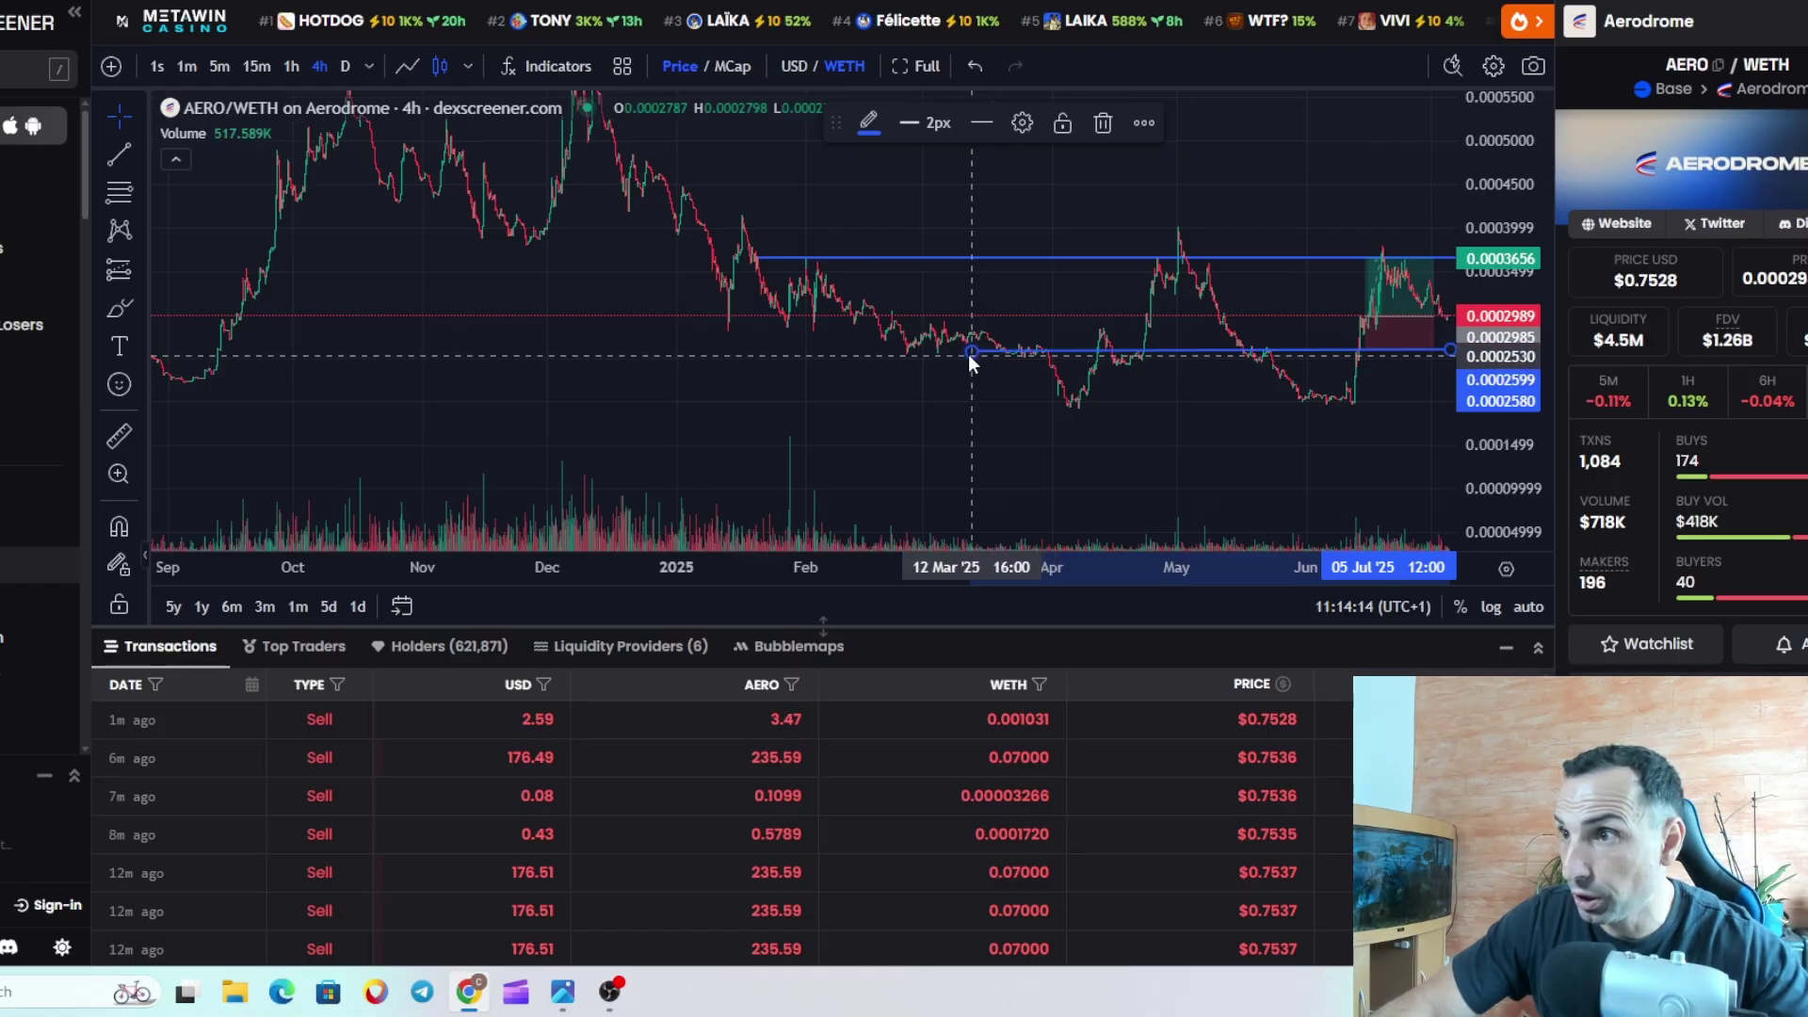
{"action": "left_click_drag", "start_coordinate": [964, 353], "coordinate": [694, 341]}
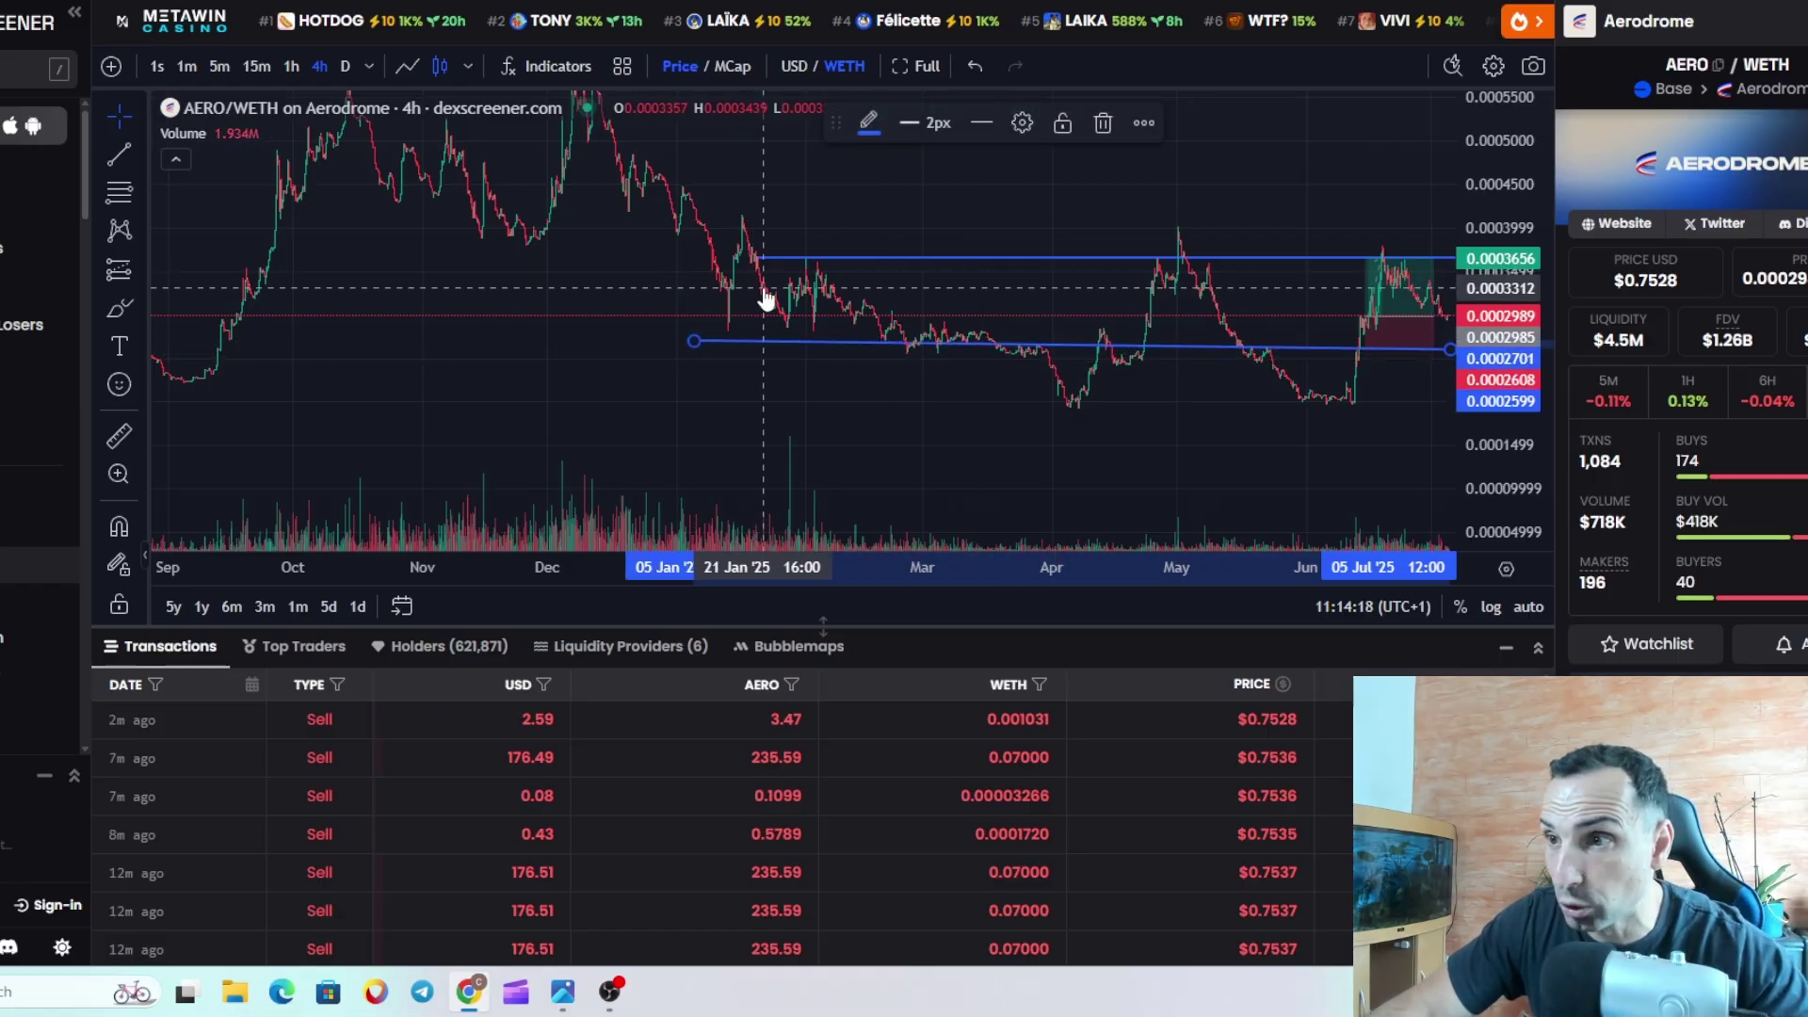
{"action": "left_click_drag", "start_coordinate": [1398, 400], "coordinate": [1170, 399]}
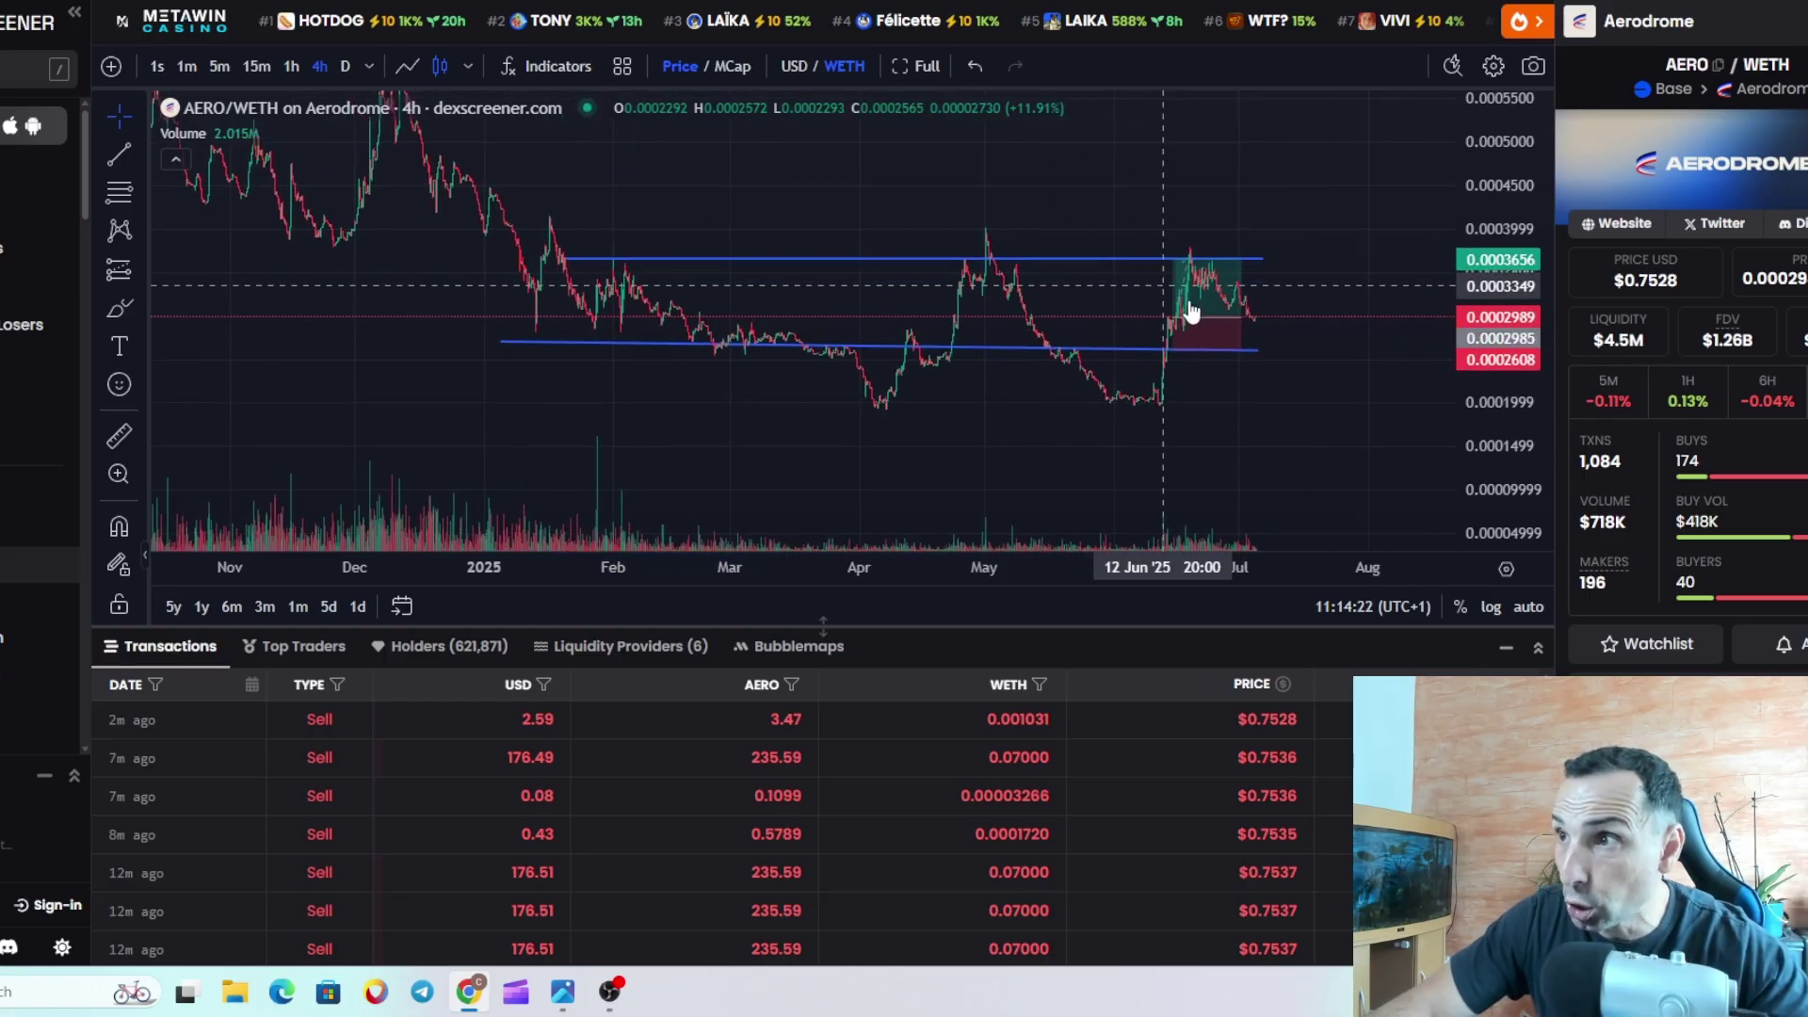
{"action": "left_click", "coordinate": [1269, 294]}
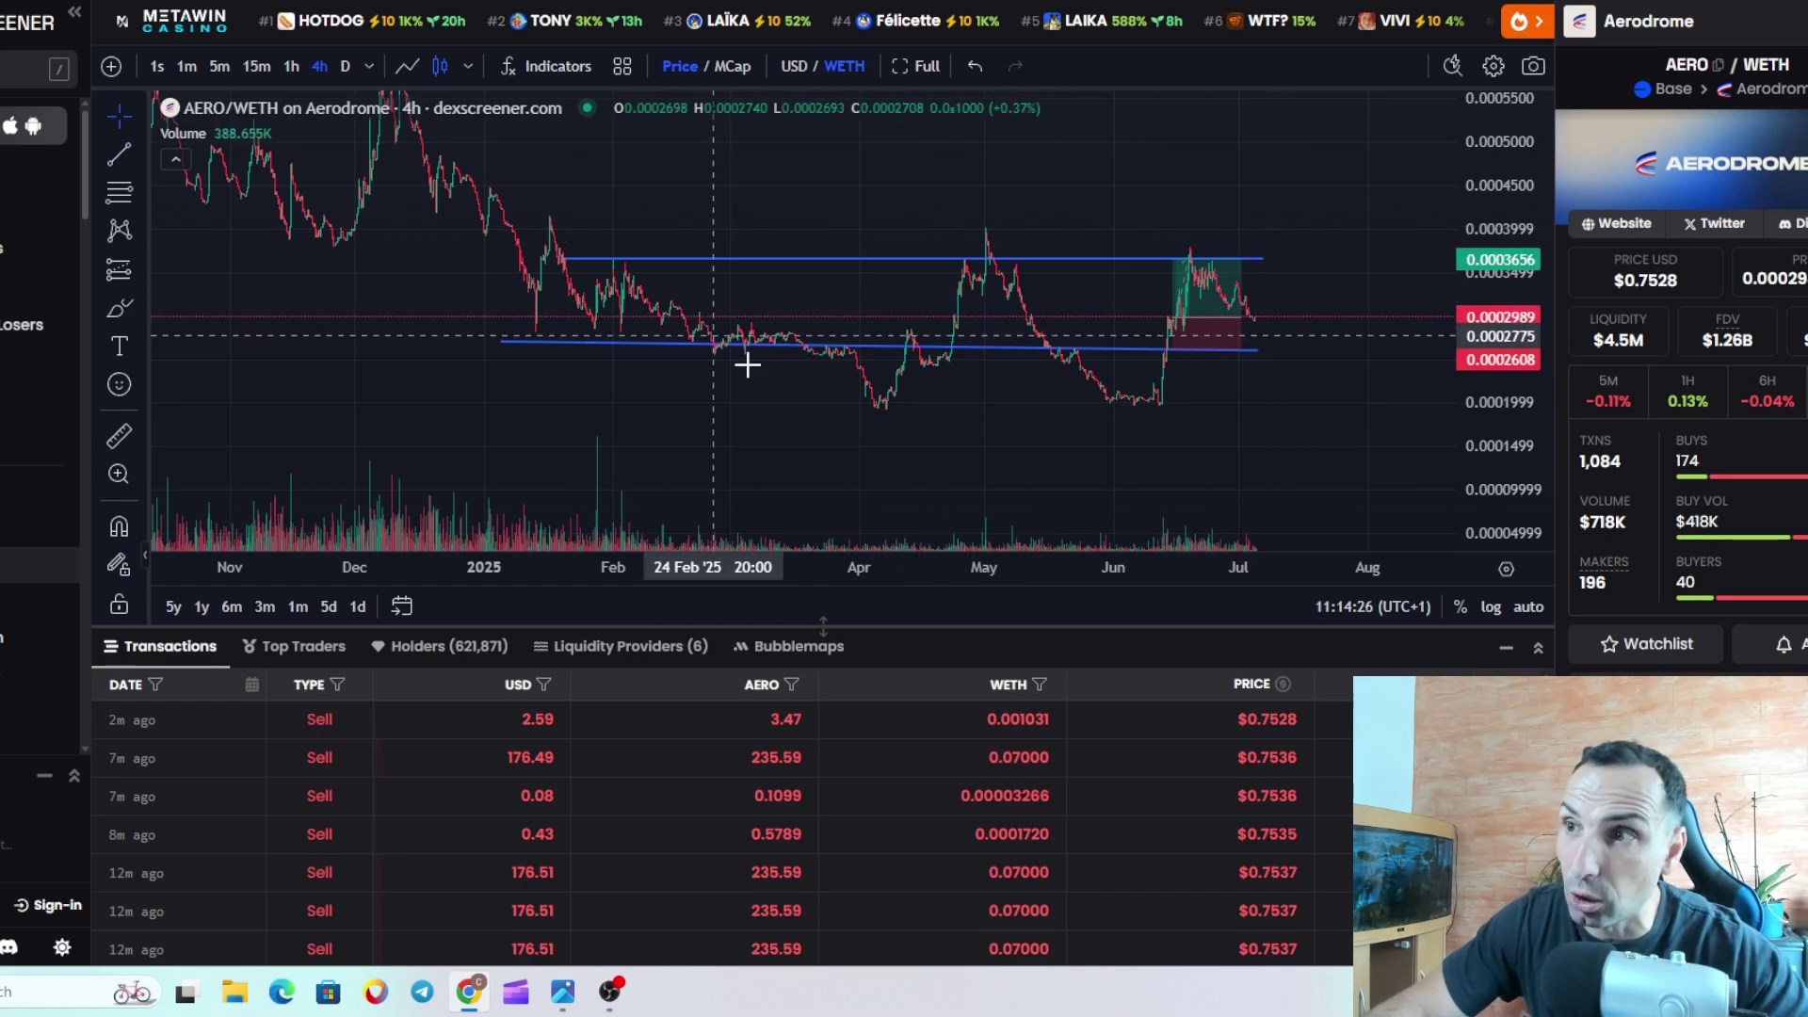
{"action": "scroll", "coordinate": [1240, 326], "scroll_direction": "up", "scroll_amount": 2}
{"action": "mouse_move", "coordinate": [1098, 318]}
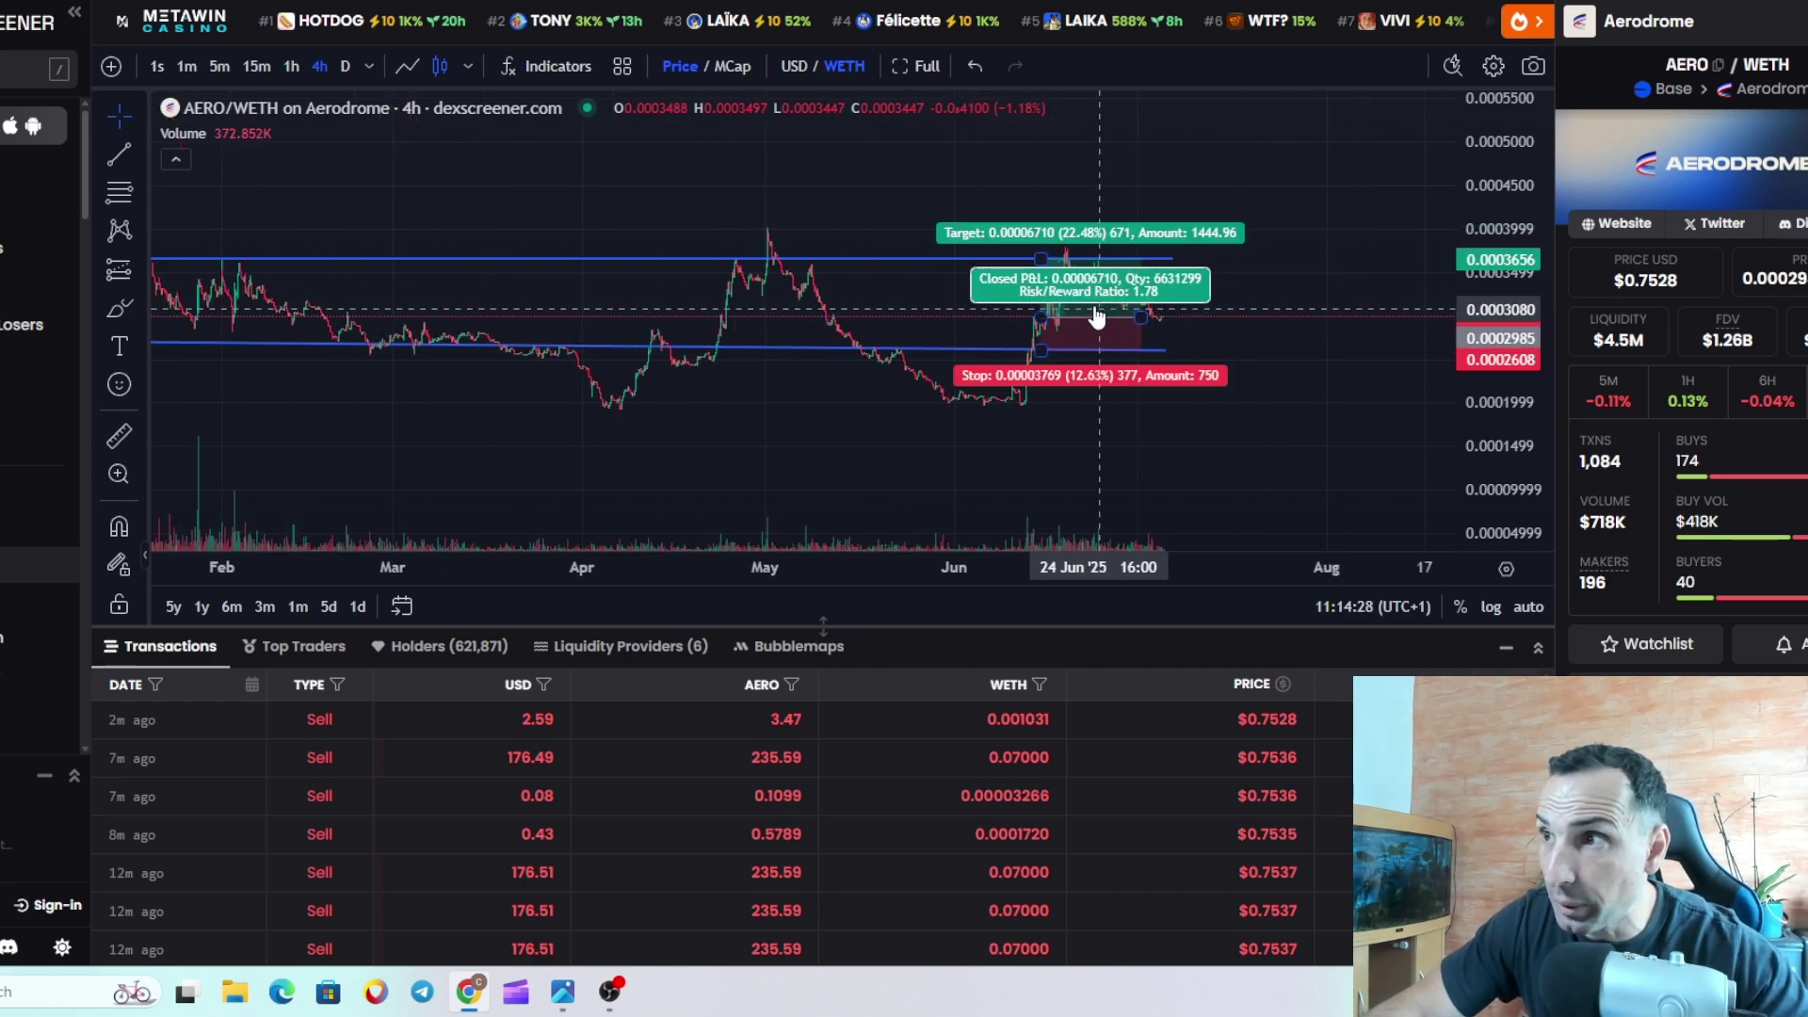
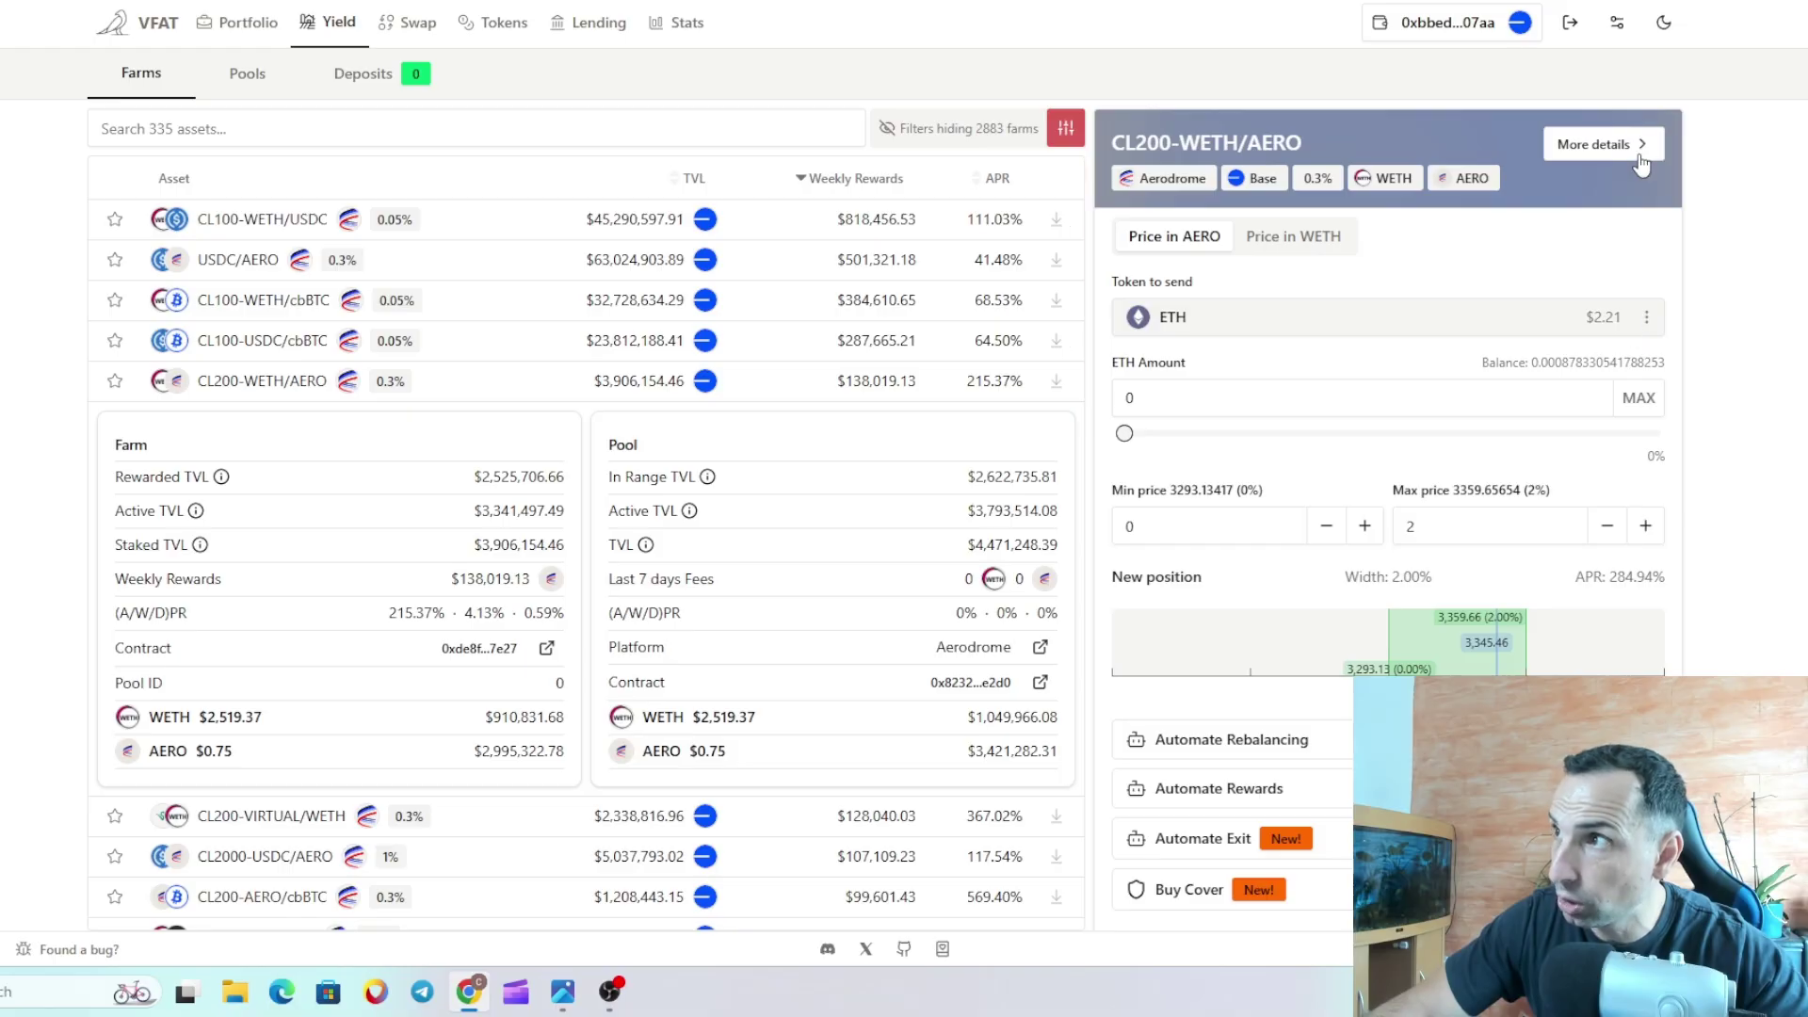
Step: Switch to VFAT, choose AERO as the token to send for the CL200-WETH/AERO farm, and set the minimum price to -8%
{"action": "left_click", "coordinate": [1461, 318]}
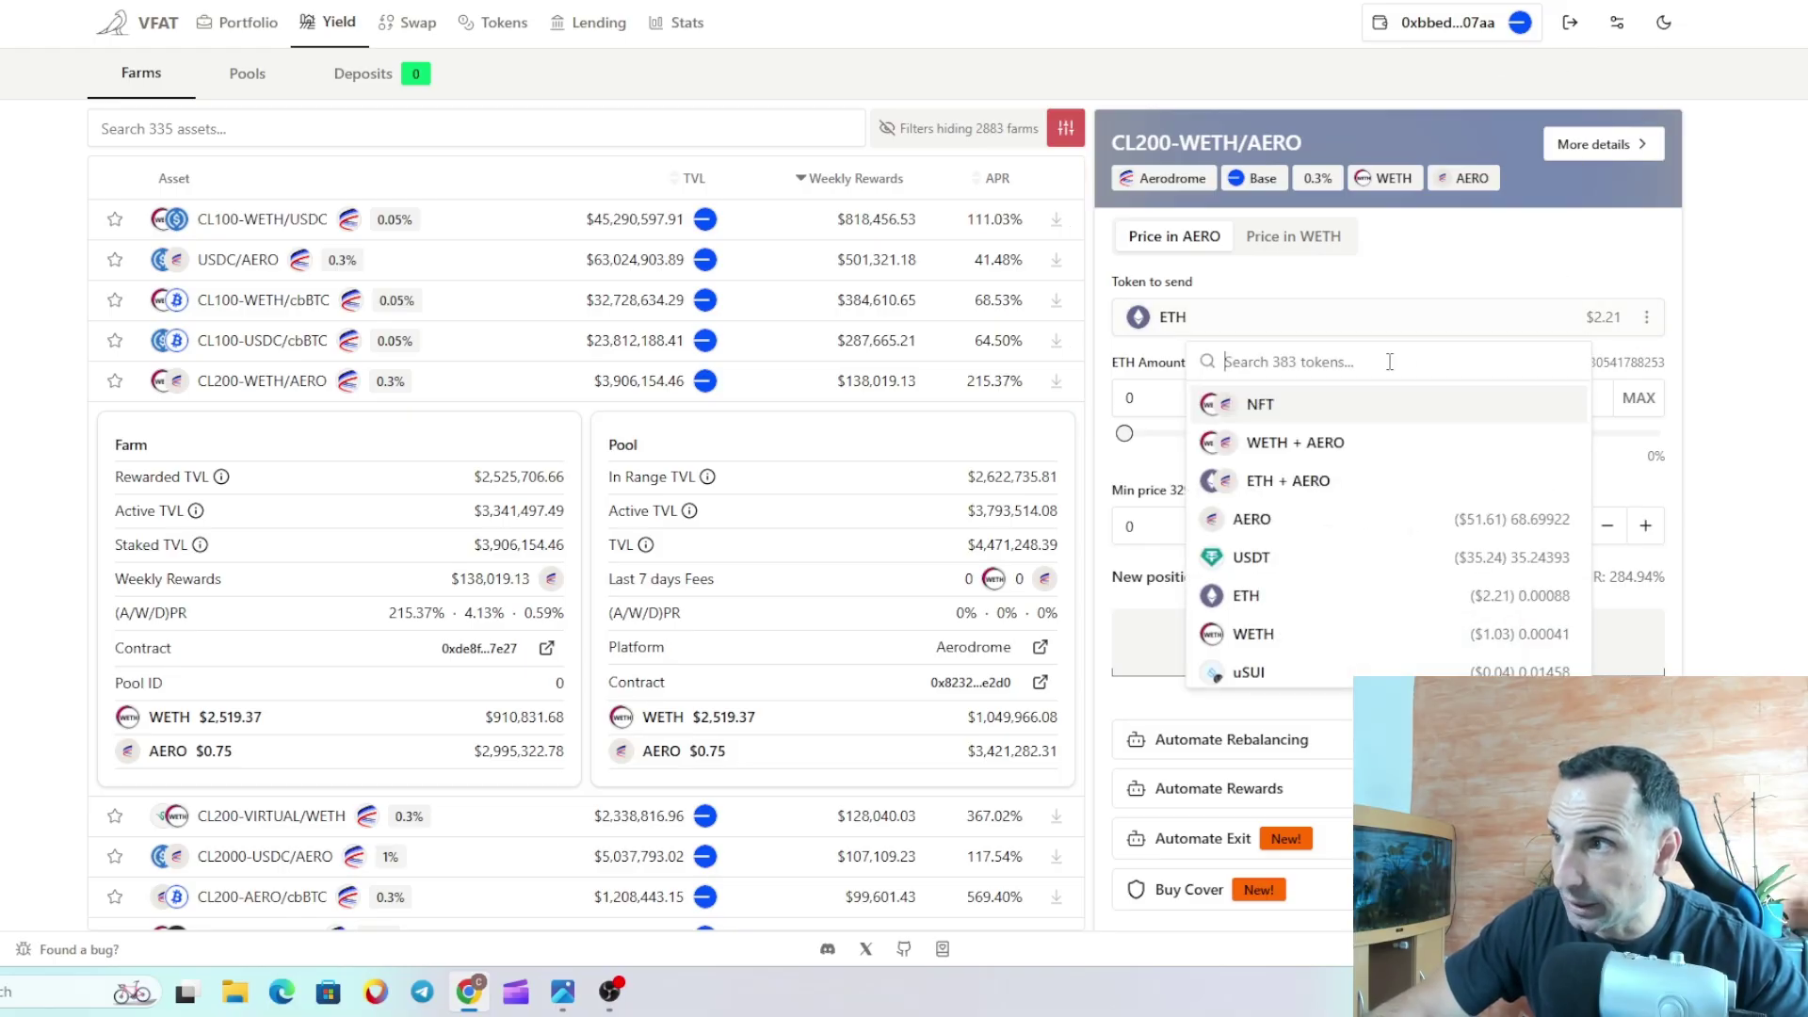
{"action": "left_click", "coordinate": [1314, 533]}
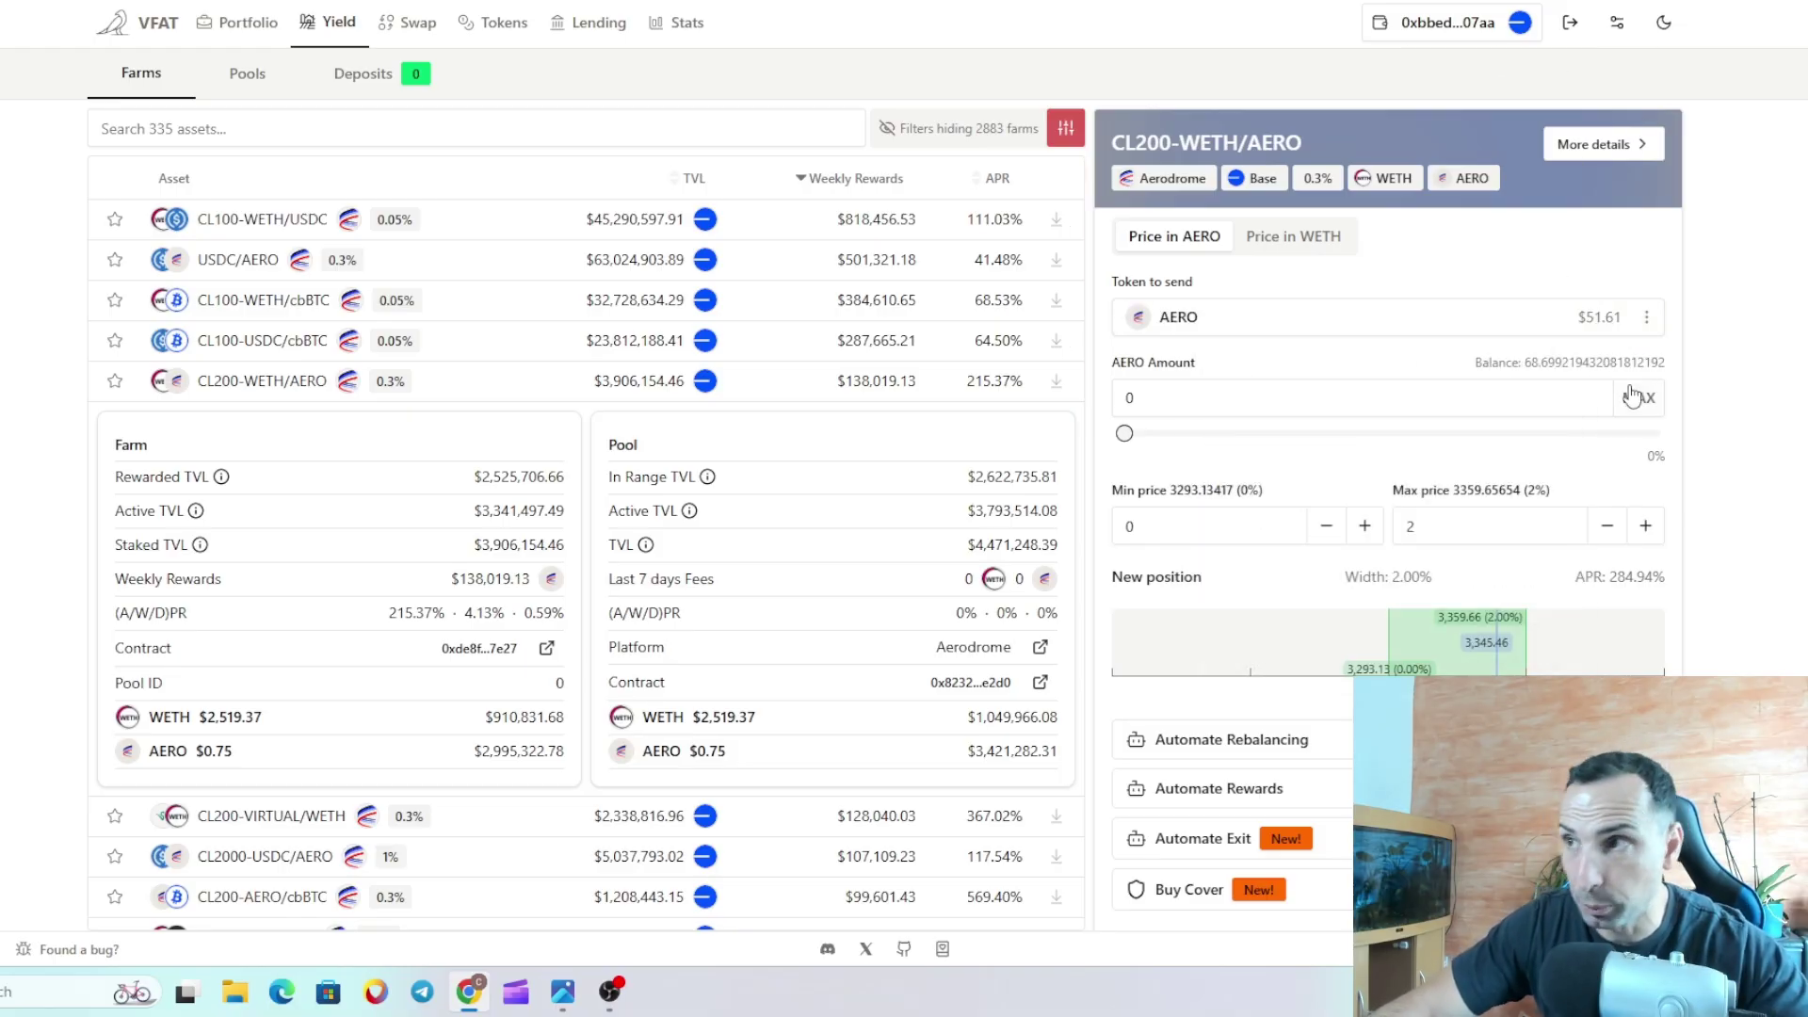
{"action": "scroll", "coordinate": [1588, 353], "scroll_direction": "down", "scroll_amount": 2}
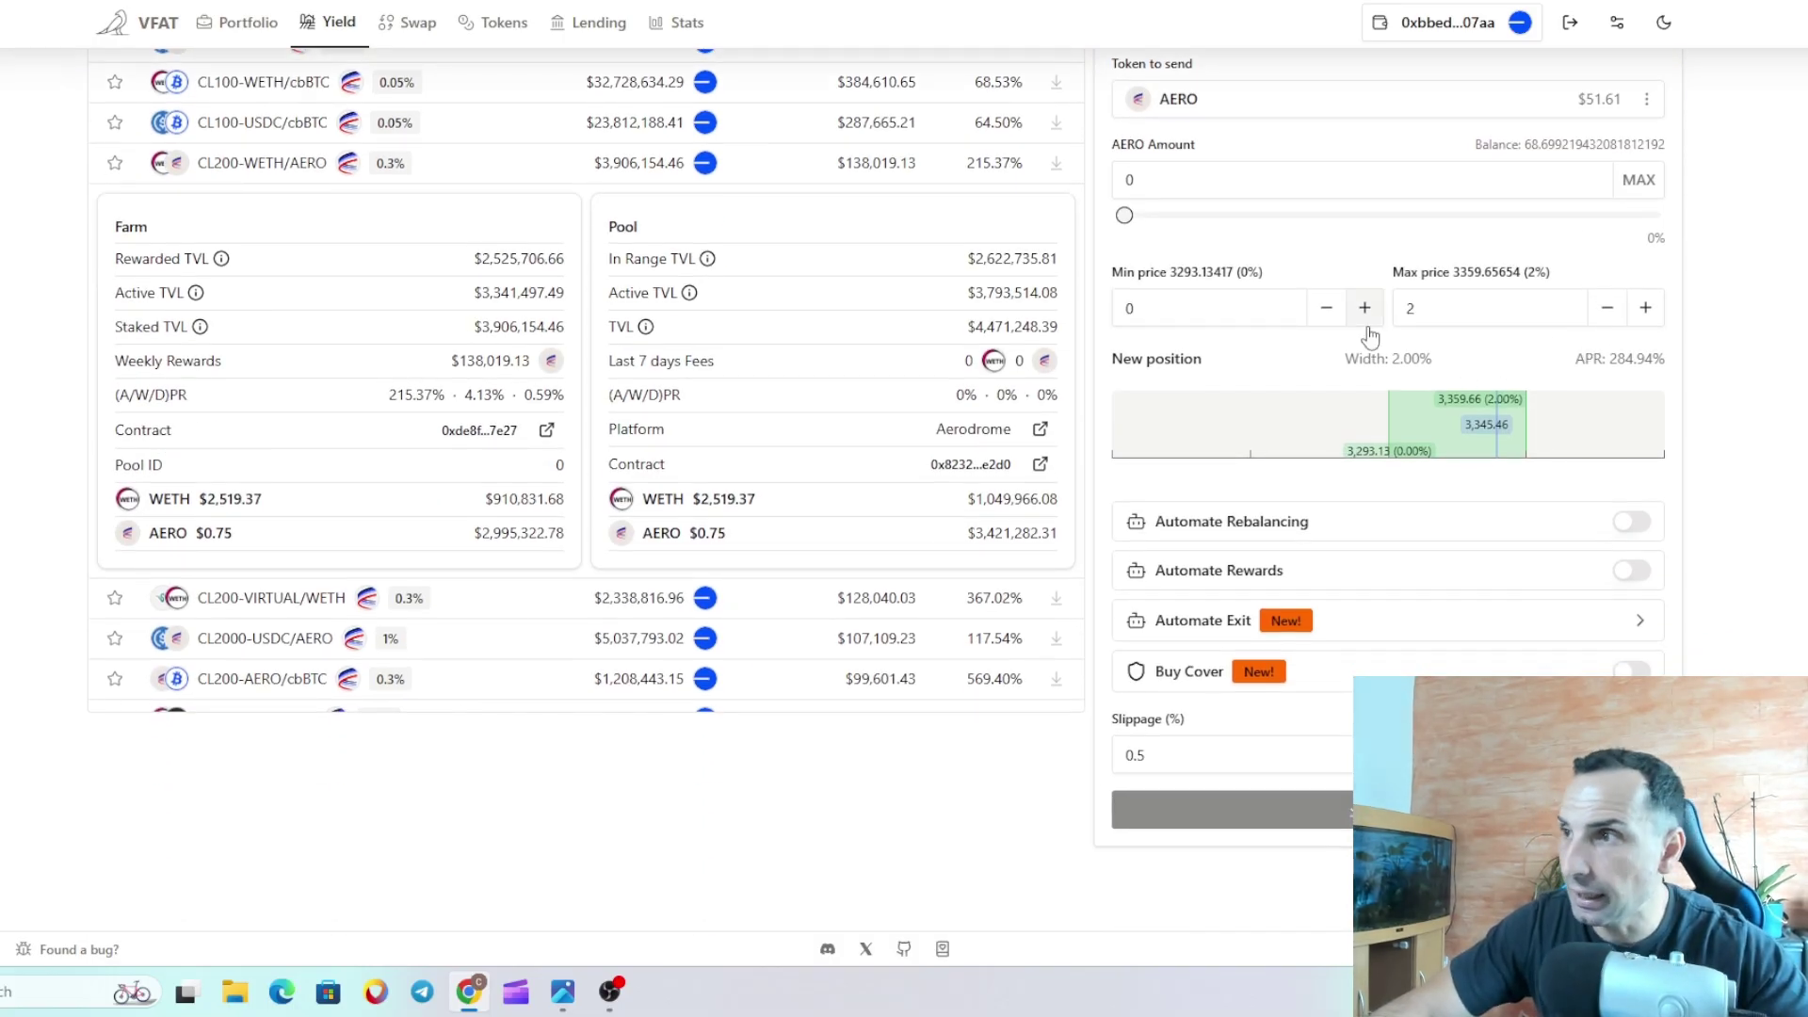
{"action": "left_click", "coordinate": [1328, 308]}
{"action": "left_click", "coordinate": [1326, 308]}
{"action": "left_click", "coordinate": [1327, 308]}
{"action": "left_click", "coordinate": [1326, 308]}
{"action": "left_click", "coordinate": [1327, 308]}
{"action": "left_click", "coordinate": [1327, 308]}
{"action": "left_click", "coordinate": [1326, 308]}
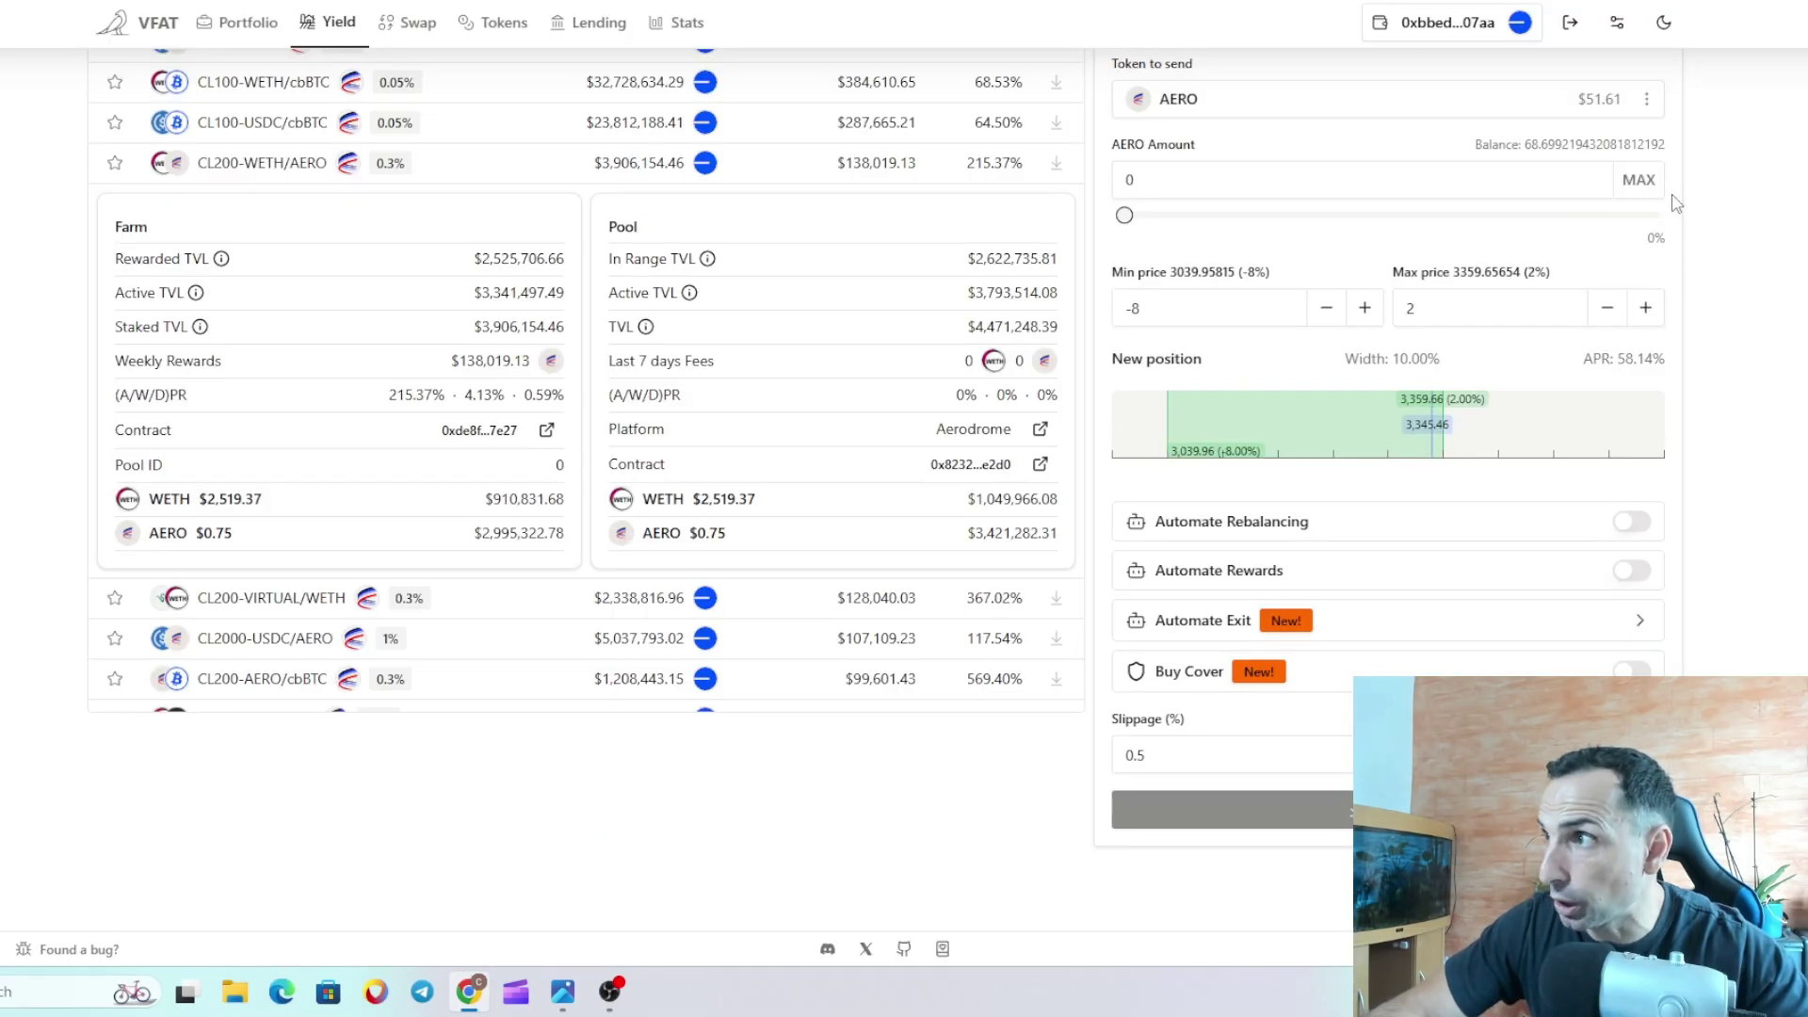
Step: Quote the position's price range in WETH and set the minimum price to -12%
{"action": "scroll", "coordinate": [1676, 203], "scroll_direction": "up", "scroll_amount": 3}
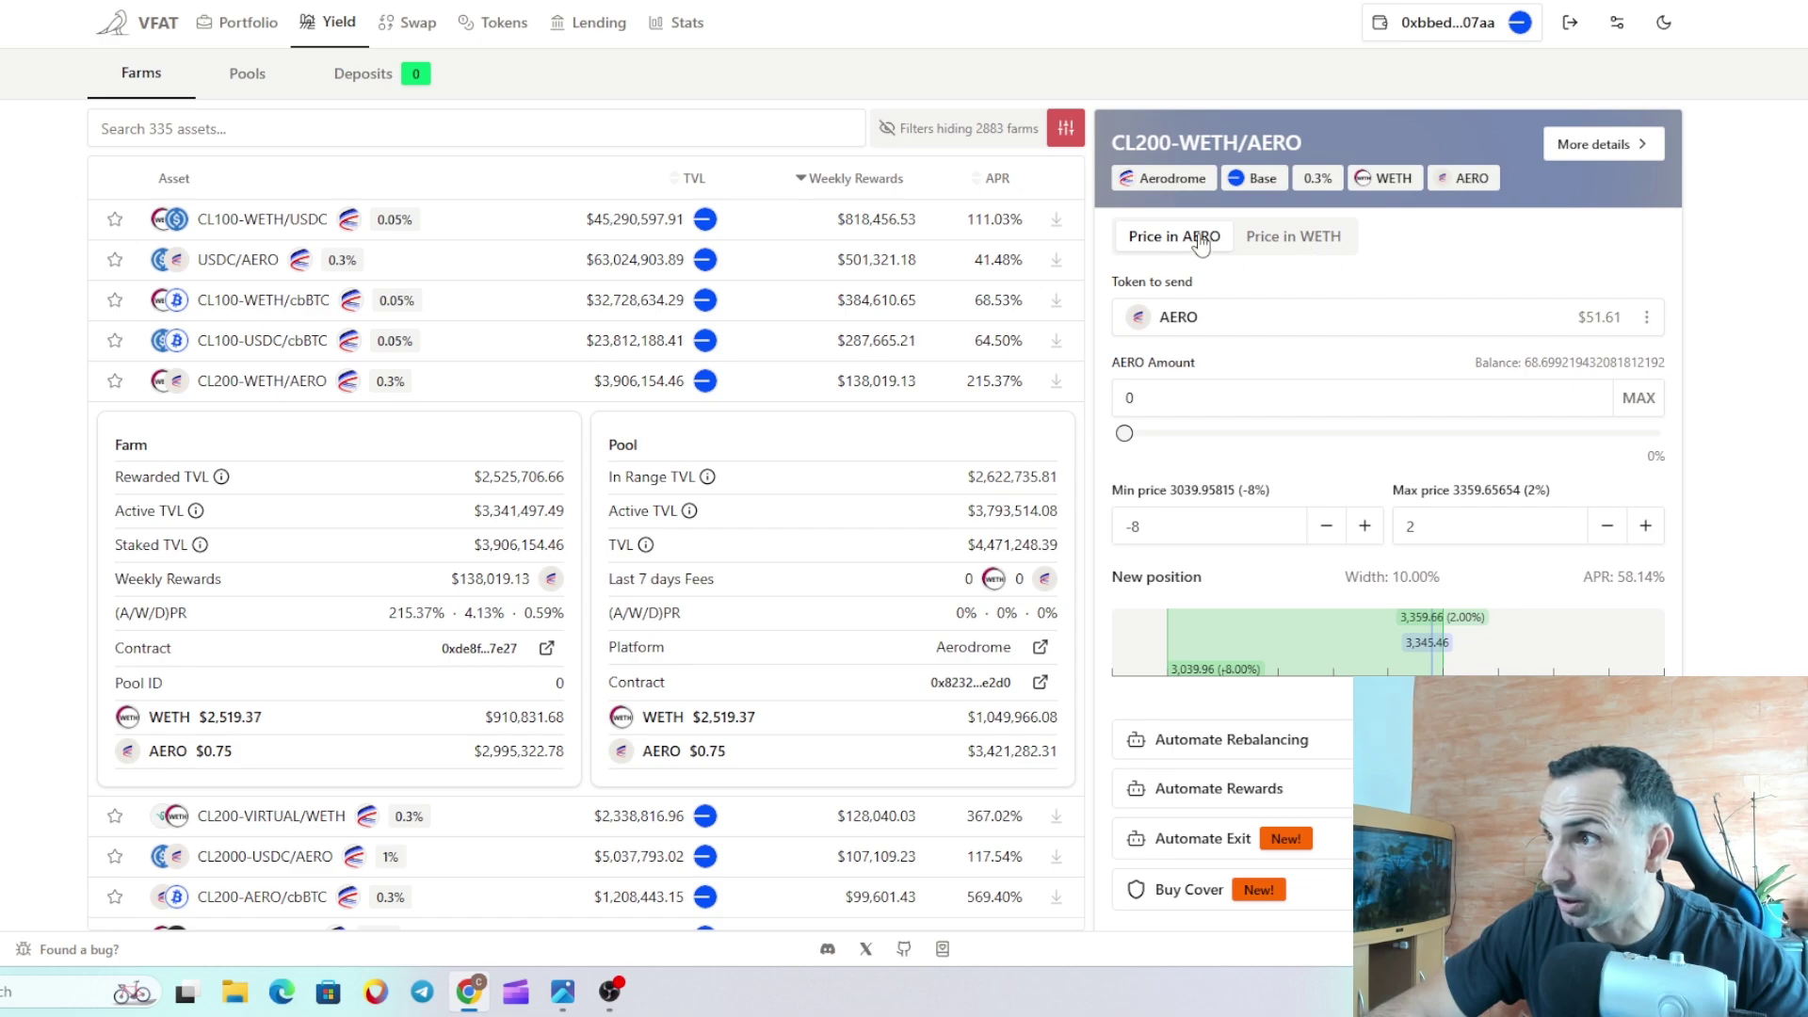
{"action": "left_click", "coordinate": [1287, 242]}
{"action": "scroll", "coordinate": [1287, 242], "scroll_direction": "down", "scroll_amount": 2}
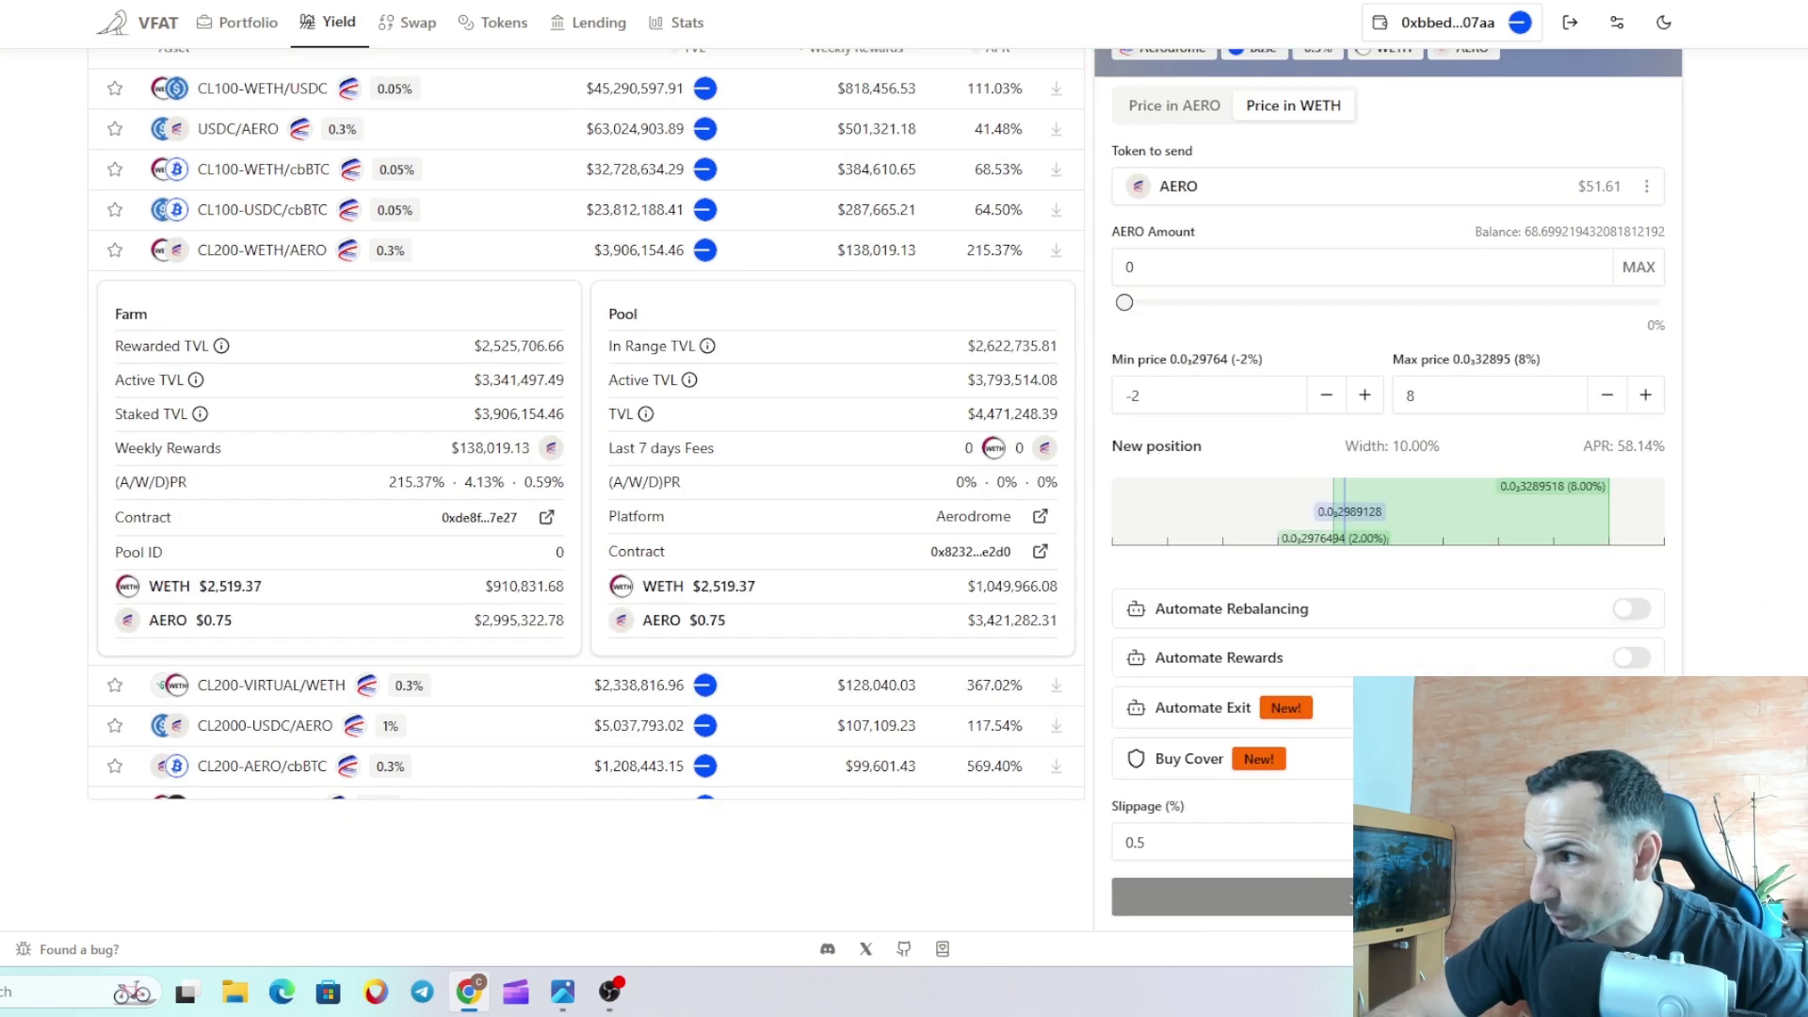
{"action": "left_click", "coordinate": [1326, 308]}
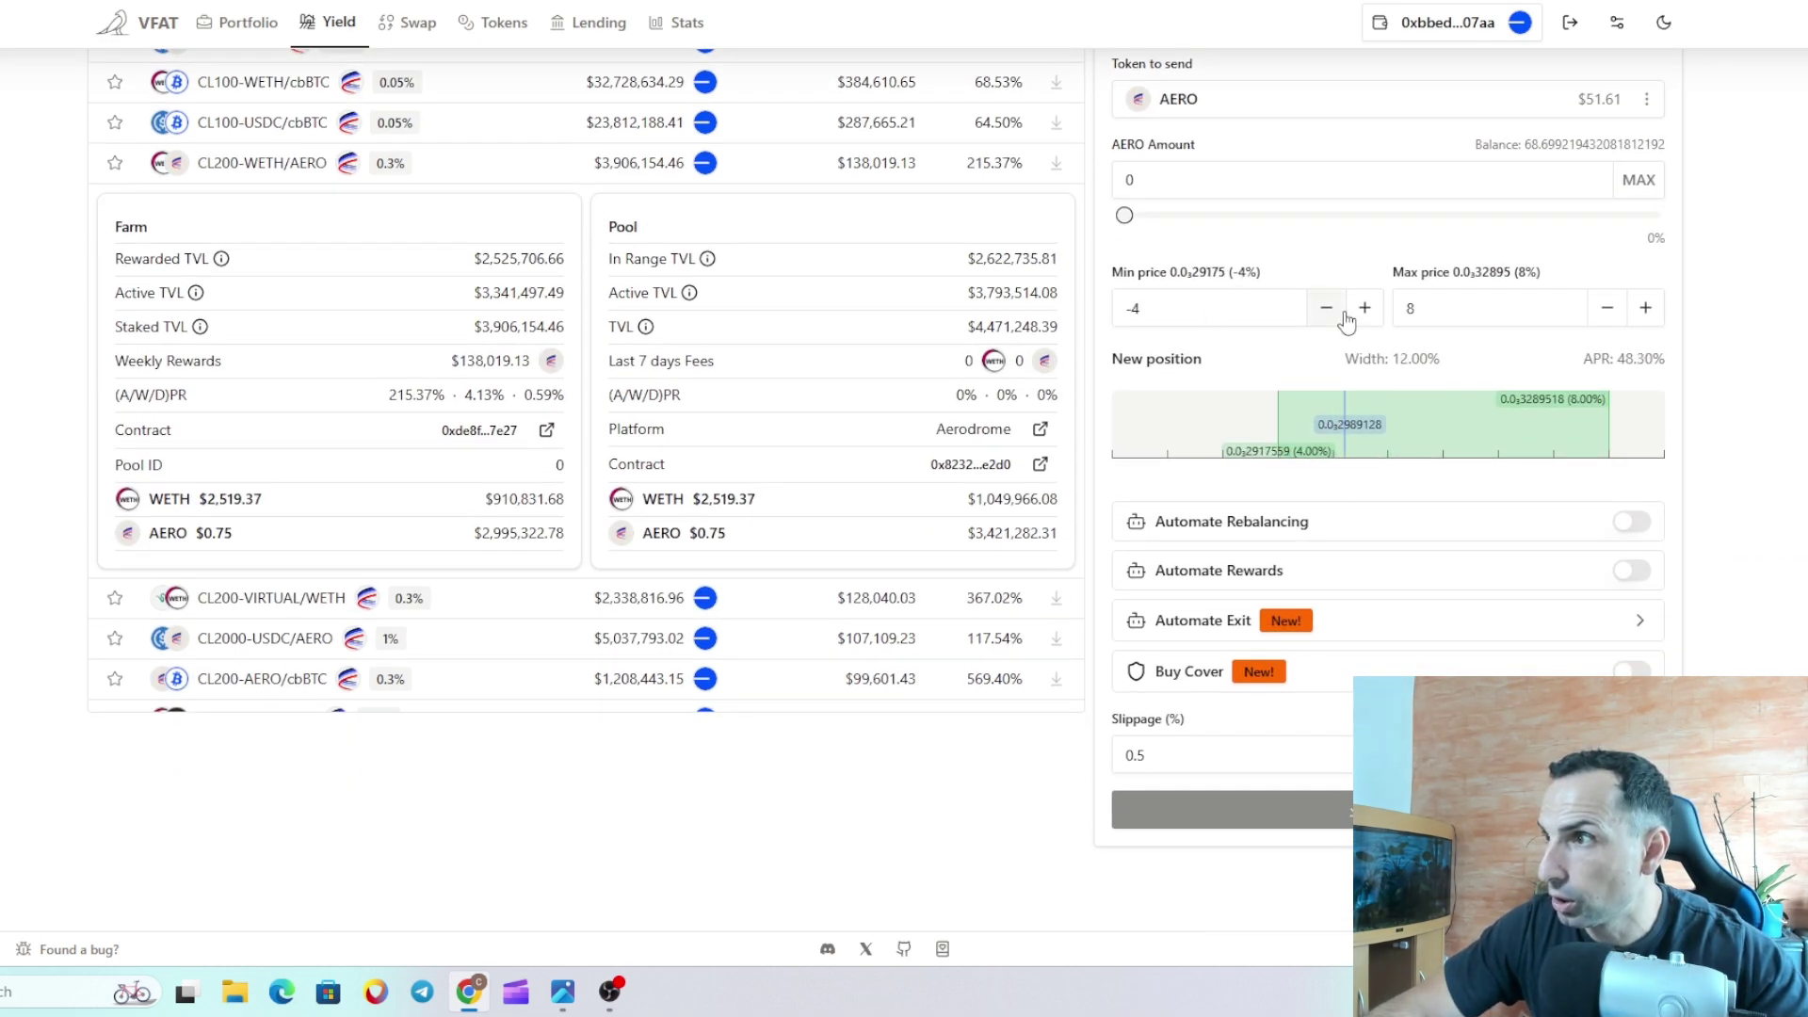
{"action": "left_click", "coordinate": [1325, 308]}
{"action": "left_click", "coordinate": [1326, 308]}
{"action": "left_click", "coordinate": [1325, 308]}
{"action": "left_click", "coordinate": [1325, 308]}
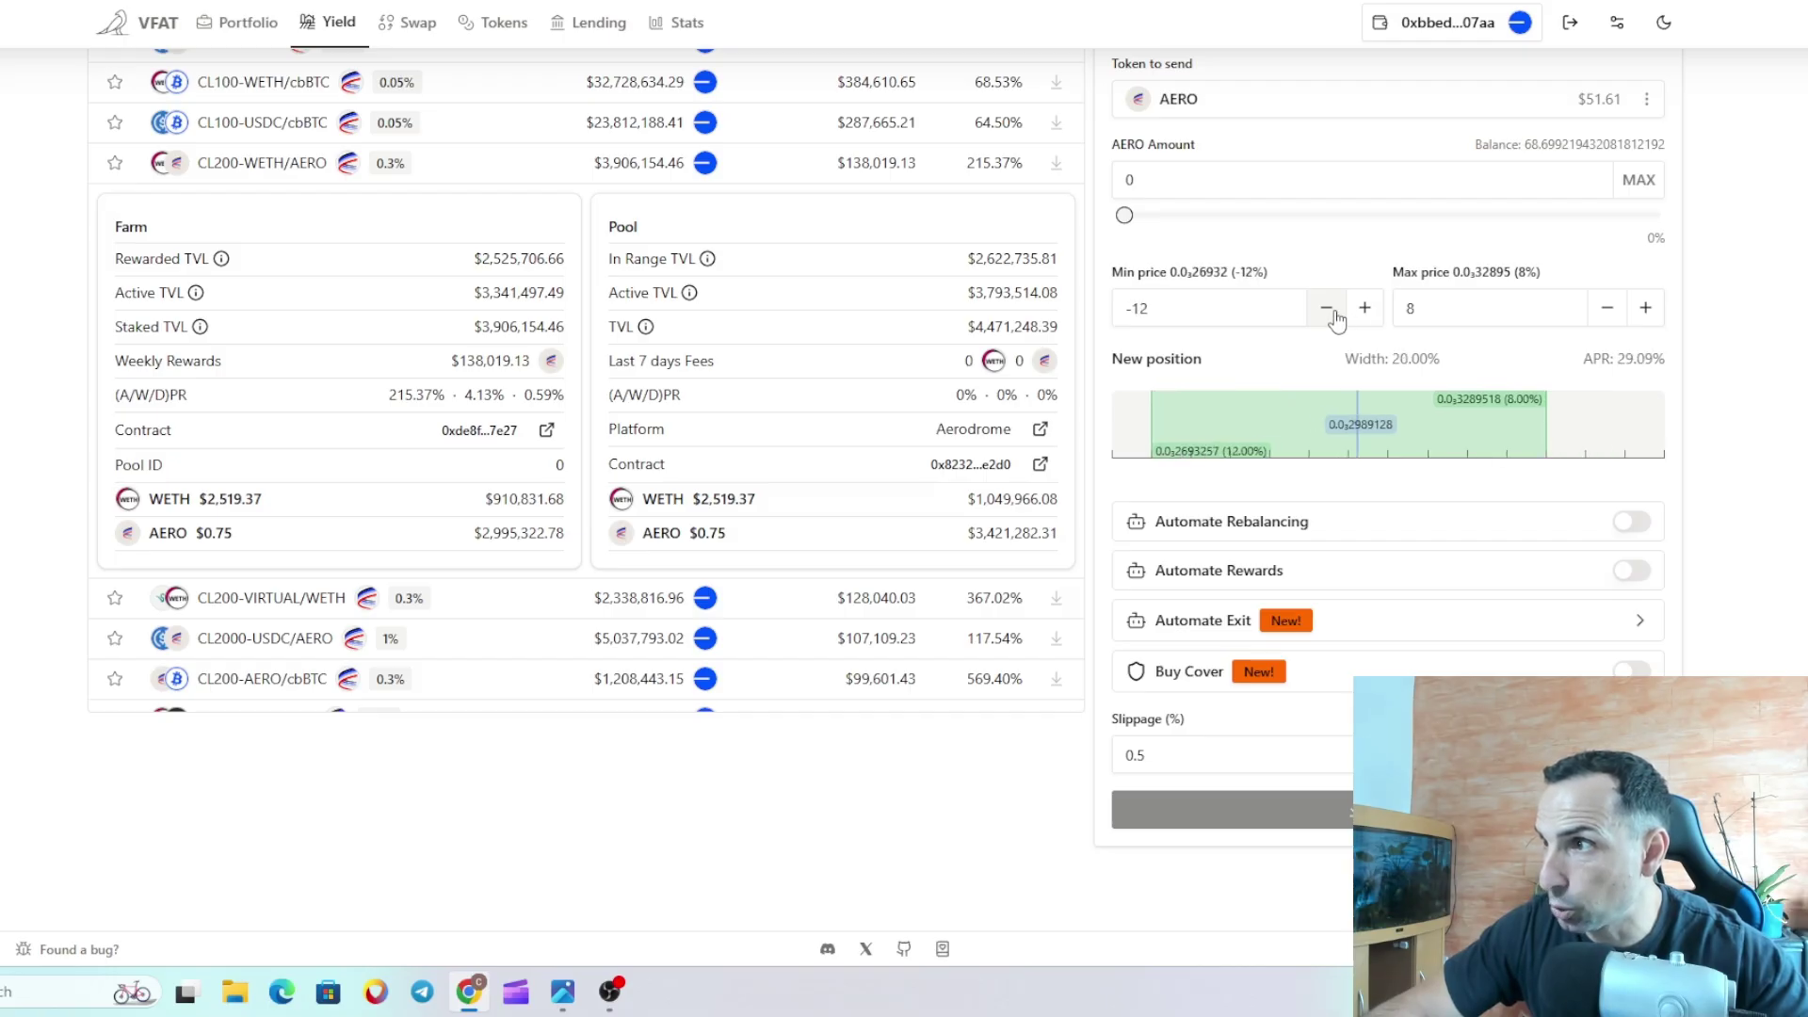
Step: Set the new position's maximum price to 18%
{"action": "left_click", "coordinate": [1646, 308]}
{"action": "left_click", "coordinate": [1646, 307]}
{"action": "left_click", "coordinate": [1647, 308]}
{"action": "left_click", "coordinate": [1648, 308]}
{"action": "left_click", "coordinate": [1648, 308]}
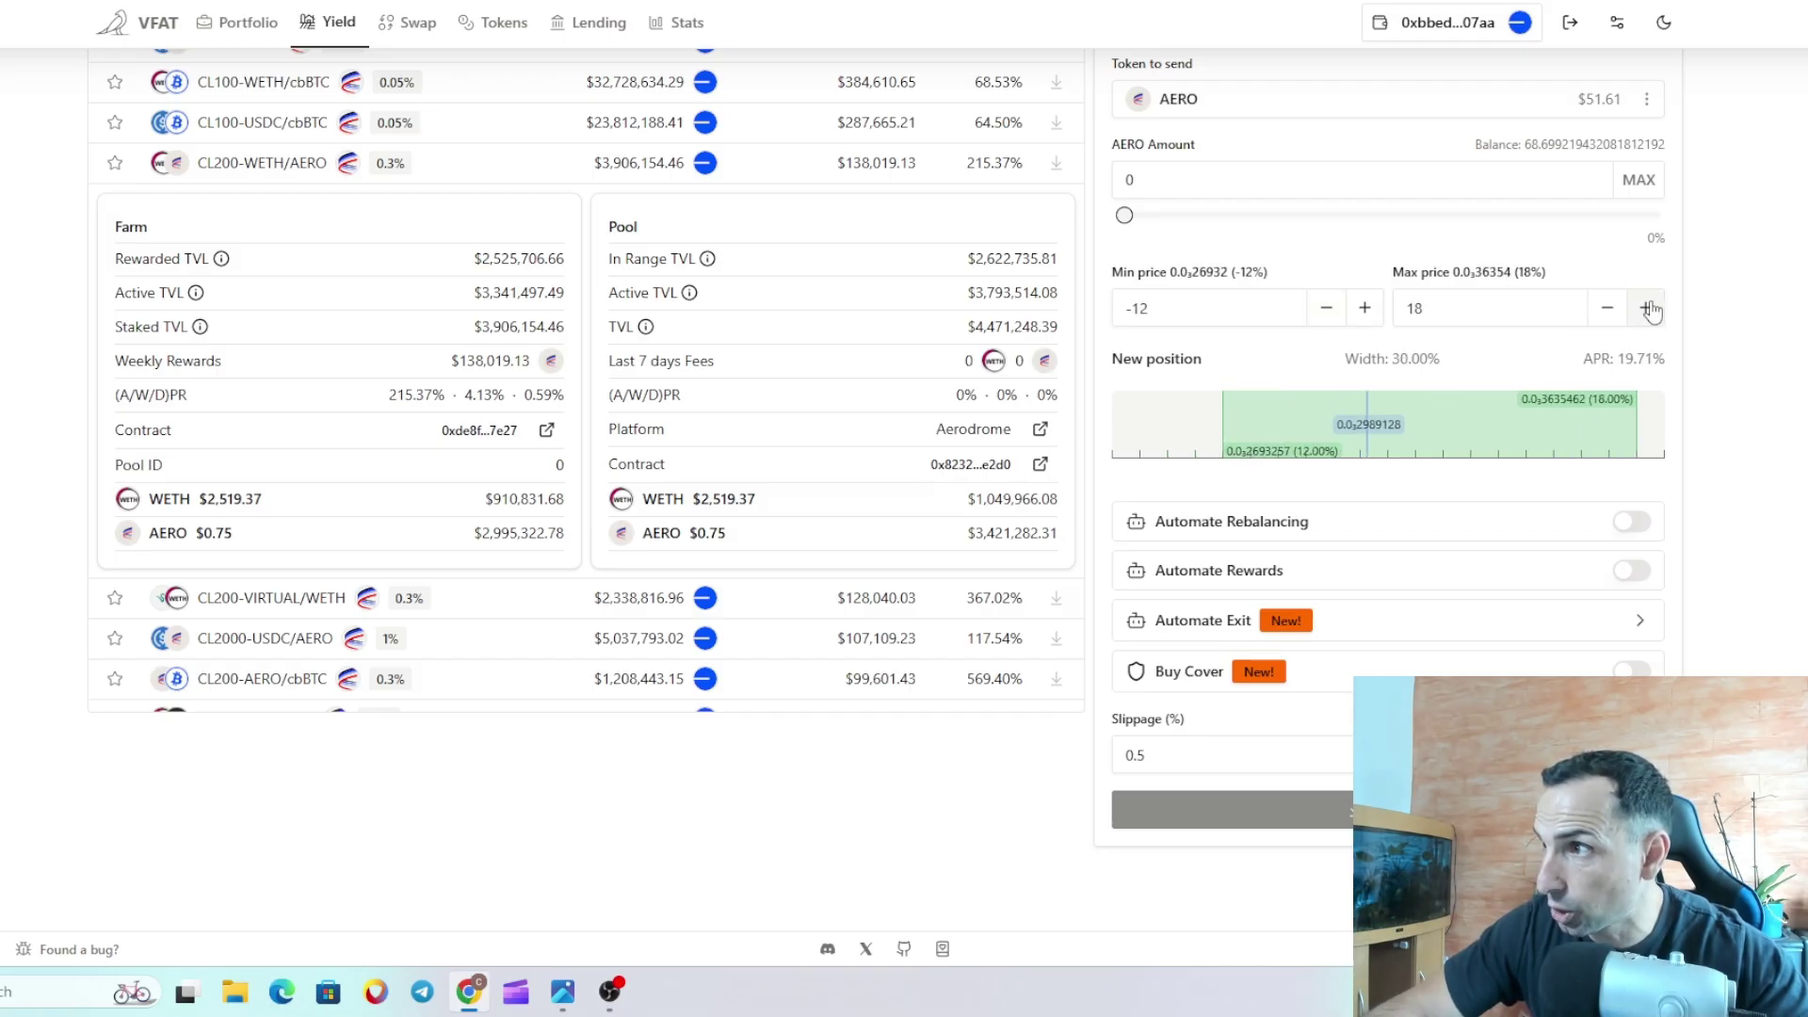
{"action": "left_click", "coordinate": [1648, 308]}
{"action": "left_click", "coordinate": [1648, 307]}
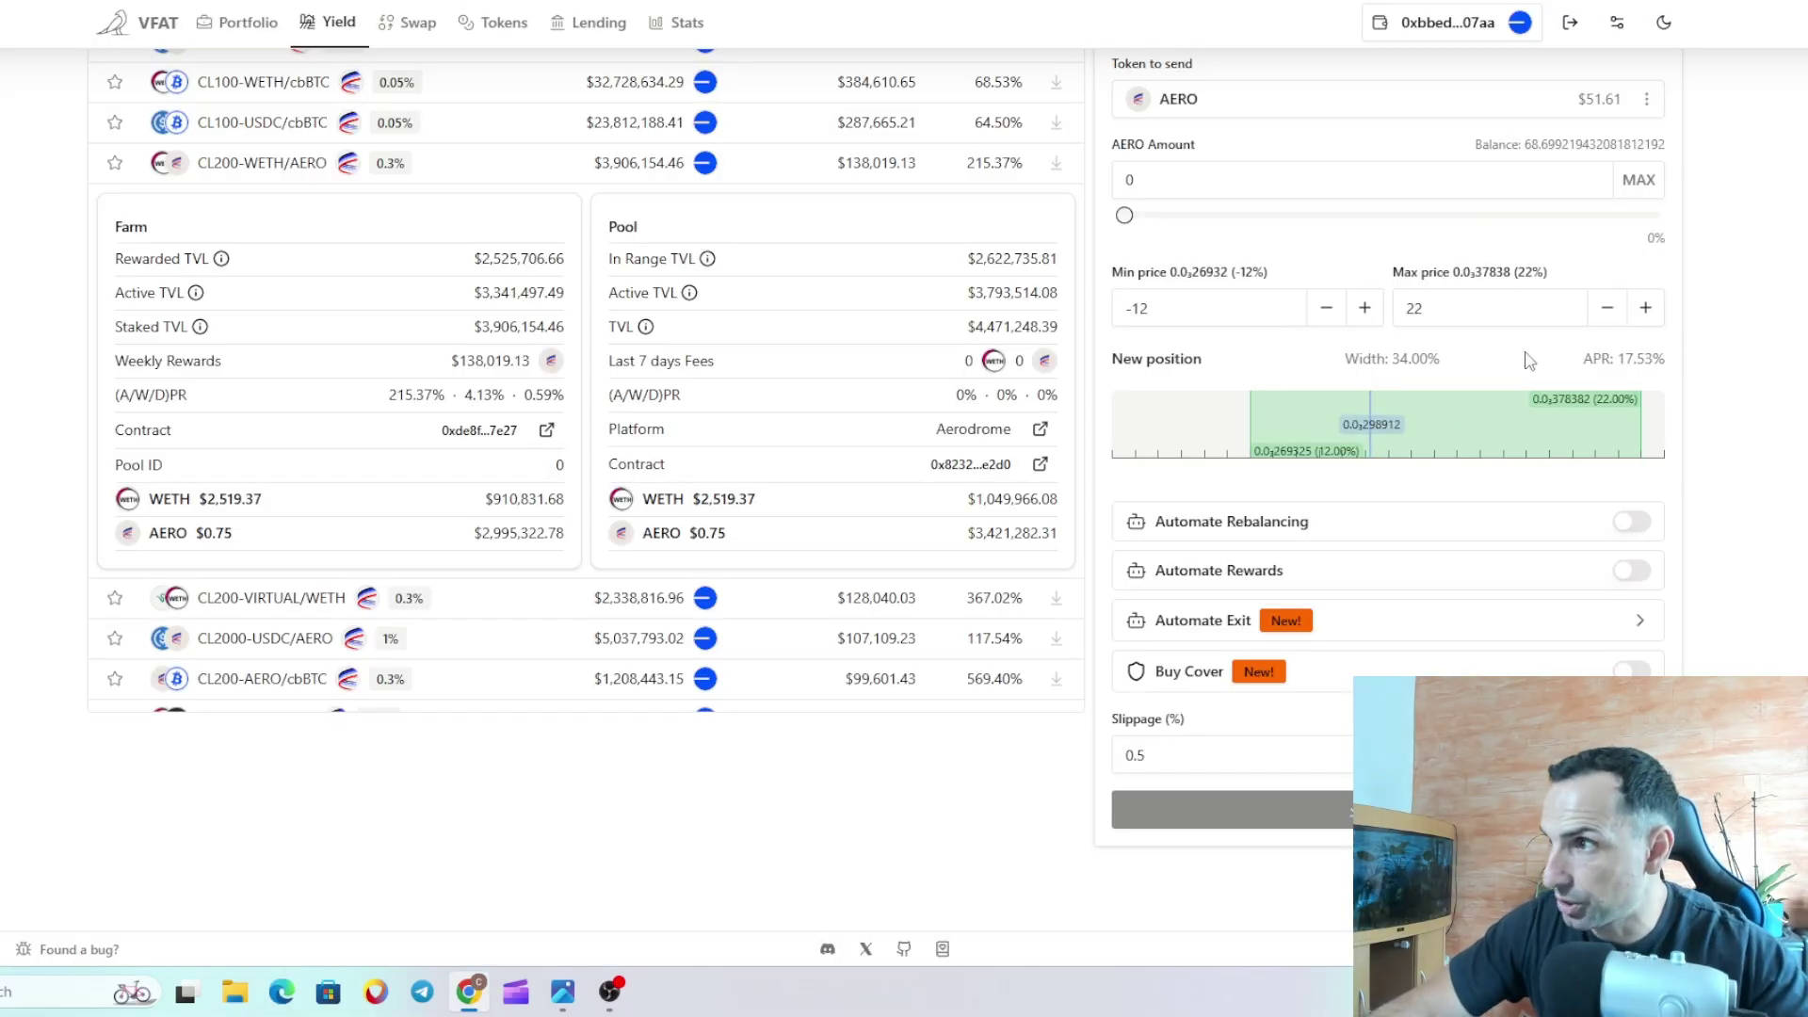
{"action": "left_click", "coordinate": [1604, 310]}
{"action": "left_click", "coordinate": [1607, 308]}
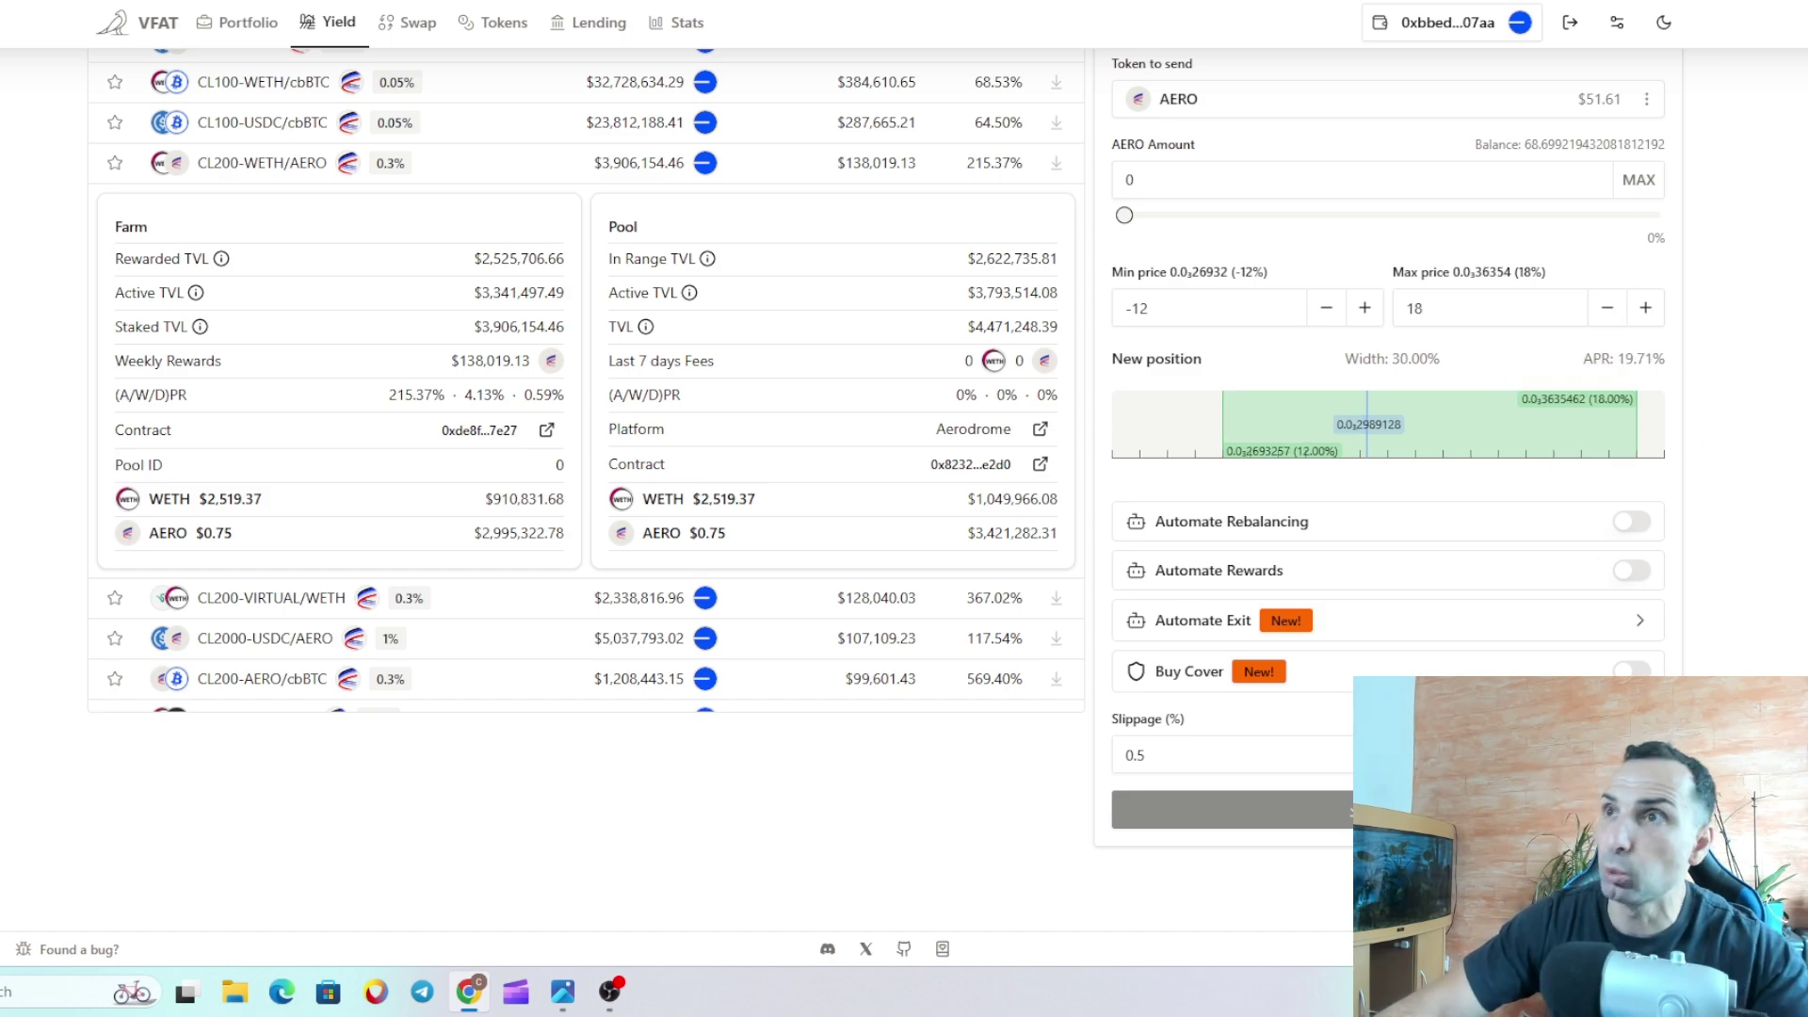
Step: Recheck the long position's target percentage on DEX Screener and try a wider maximum price in VFAT before restoring 18%
{"action": "key", "text": "ctrl+Tab"}
{"action": "key", "text": "ctrl+Tab"}
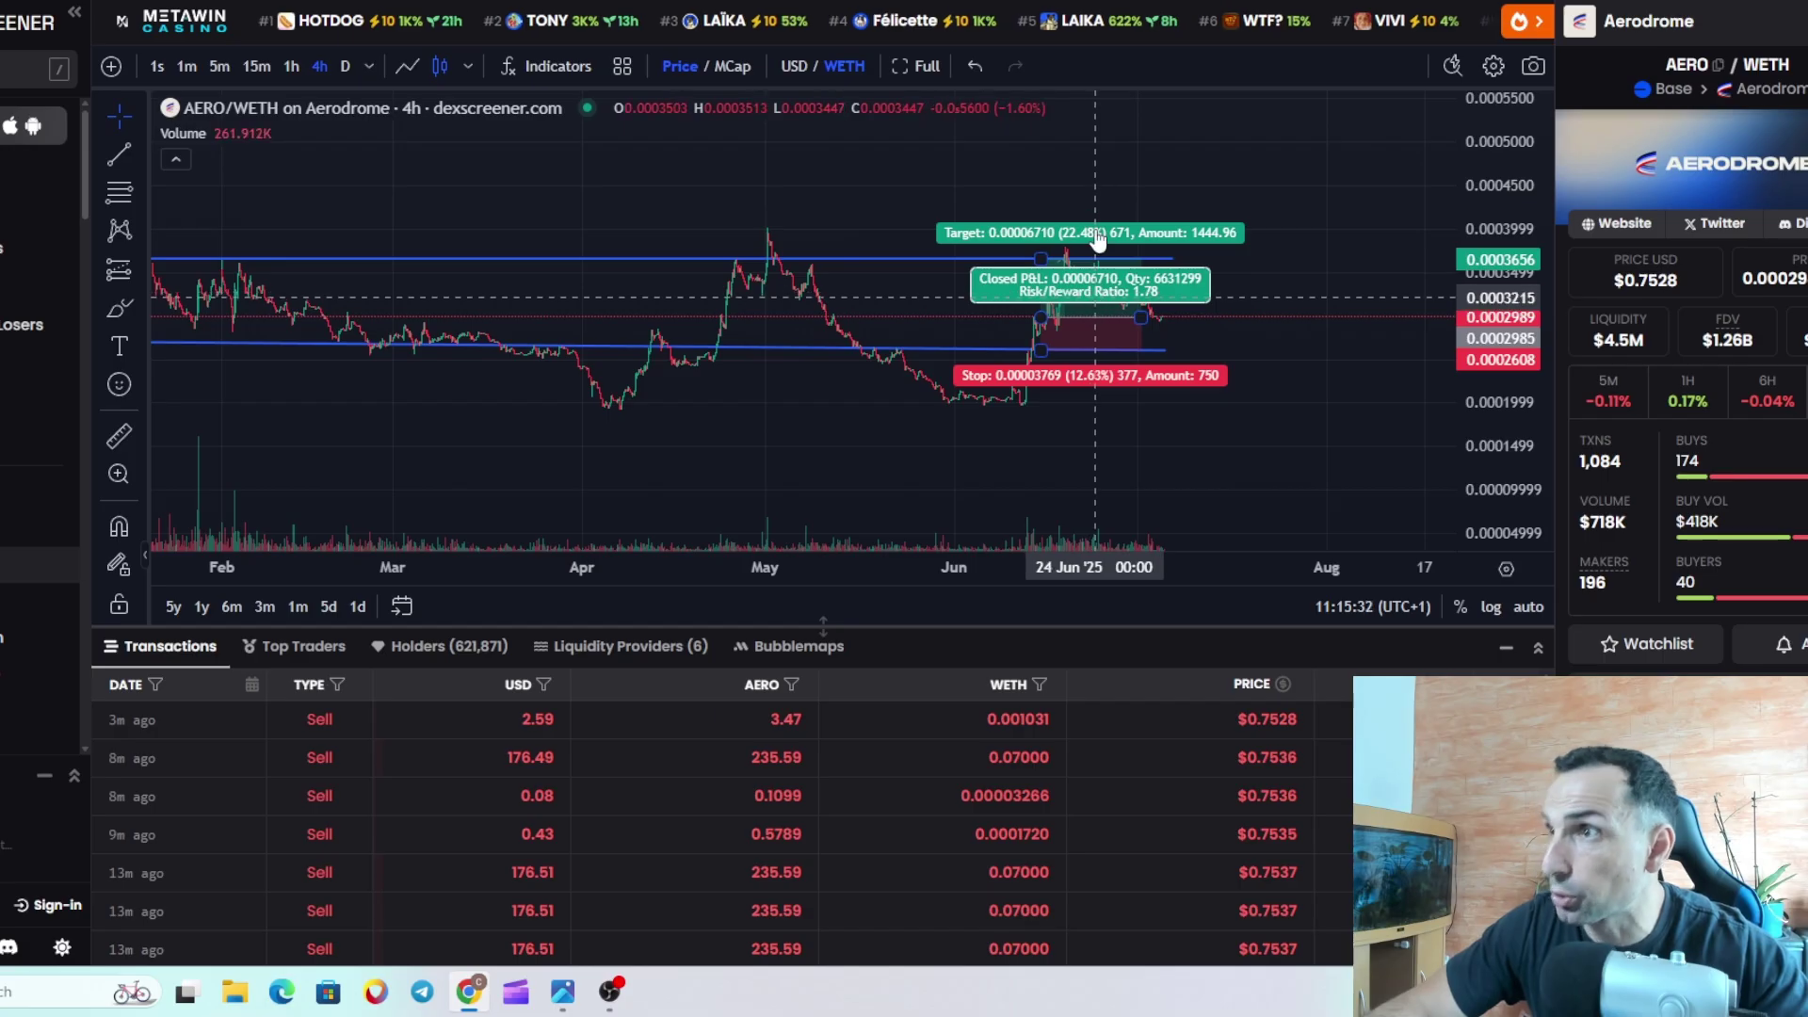
{"action": "key", "text": "ctrl+Tab"}
{"action": "left_click", "coordinate": [1646, 309]}
{"action": "left_click", "coordinate": [1646, 308]}
{"action": "left_click", "coordinate": [1607, 308]}
{"action": "left_click", "coordinate": [1607, 308]}
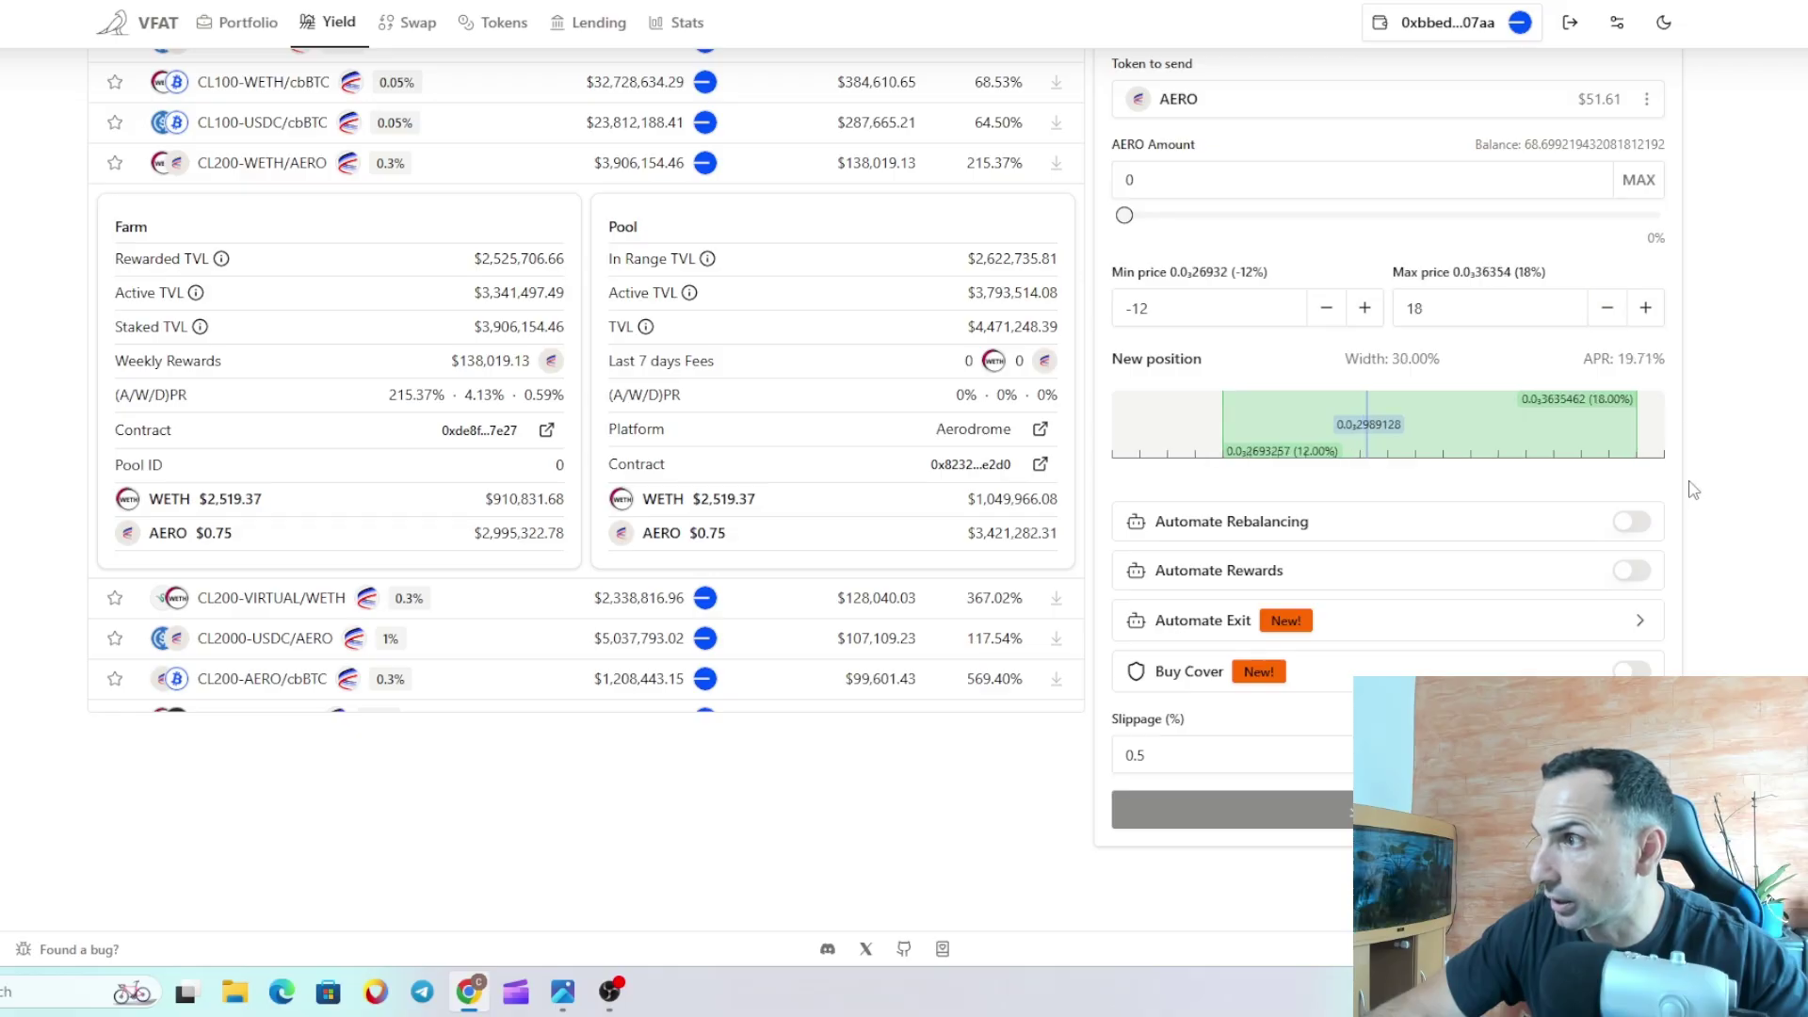
Step: Set the new position's maximum price to 20%
{"action": "left_click", "coordinate": [1645, 308]}
{"action": "left_click", "coordinate": [1646, 308]}
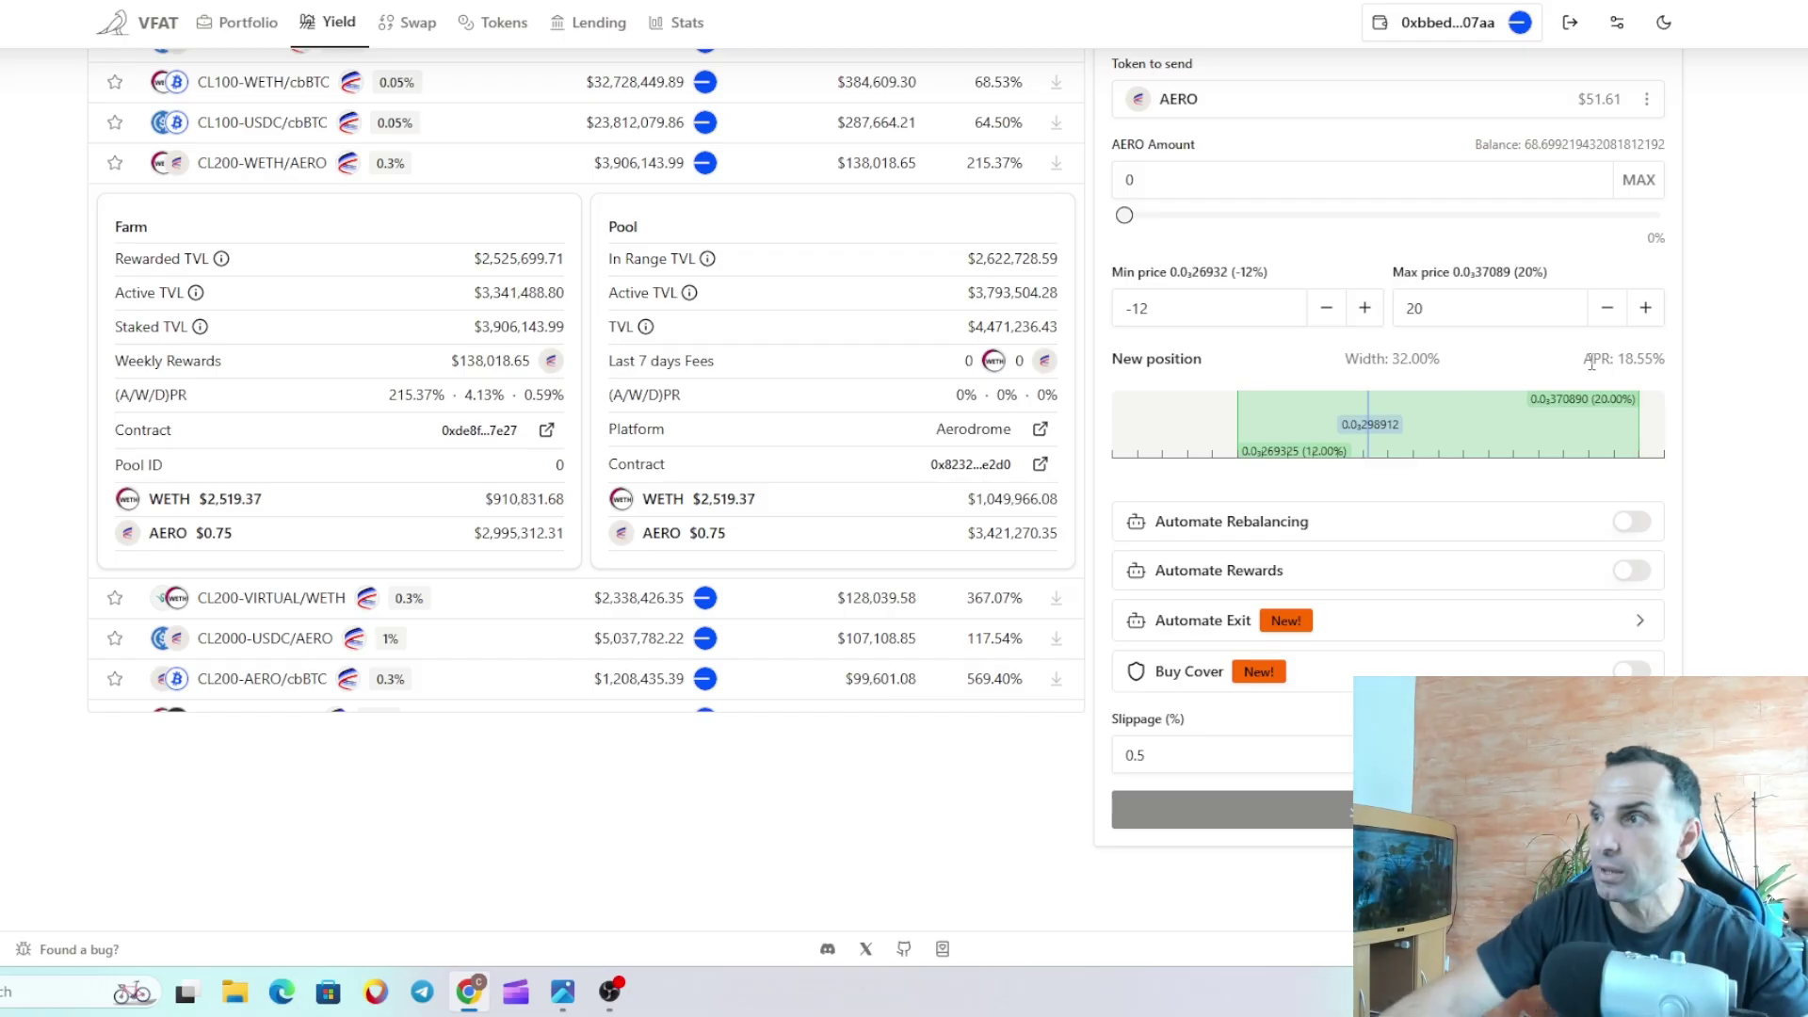
Step: Try a narrower range for the new position, with a minimum price of -2% and a maximum price of 8%
{"action": "left_click", "coordinate": [1363, 309]}
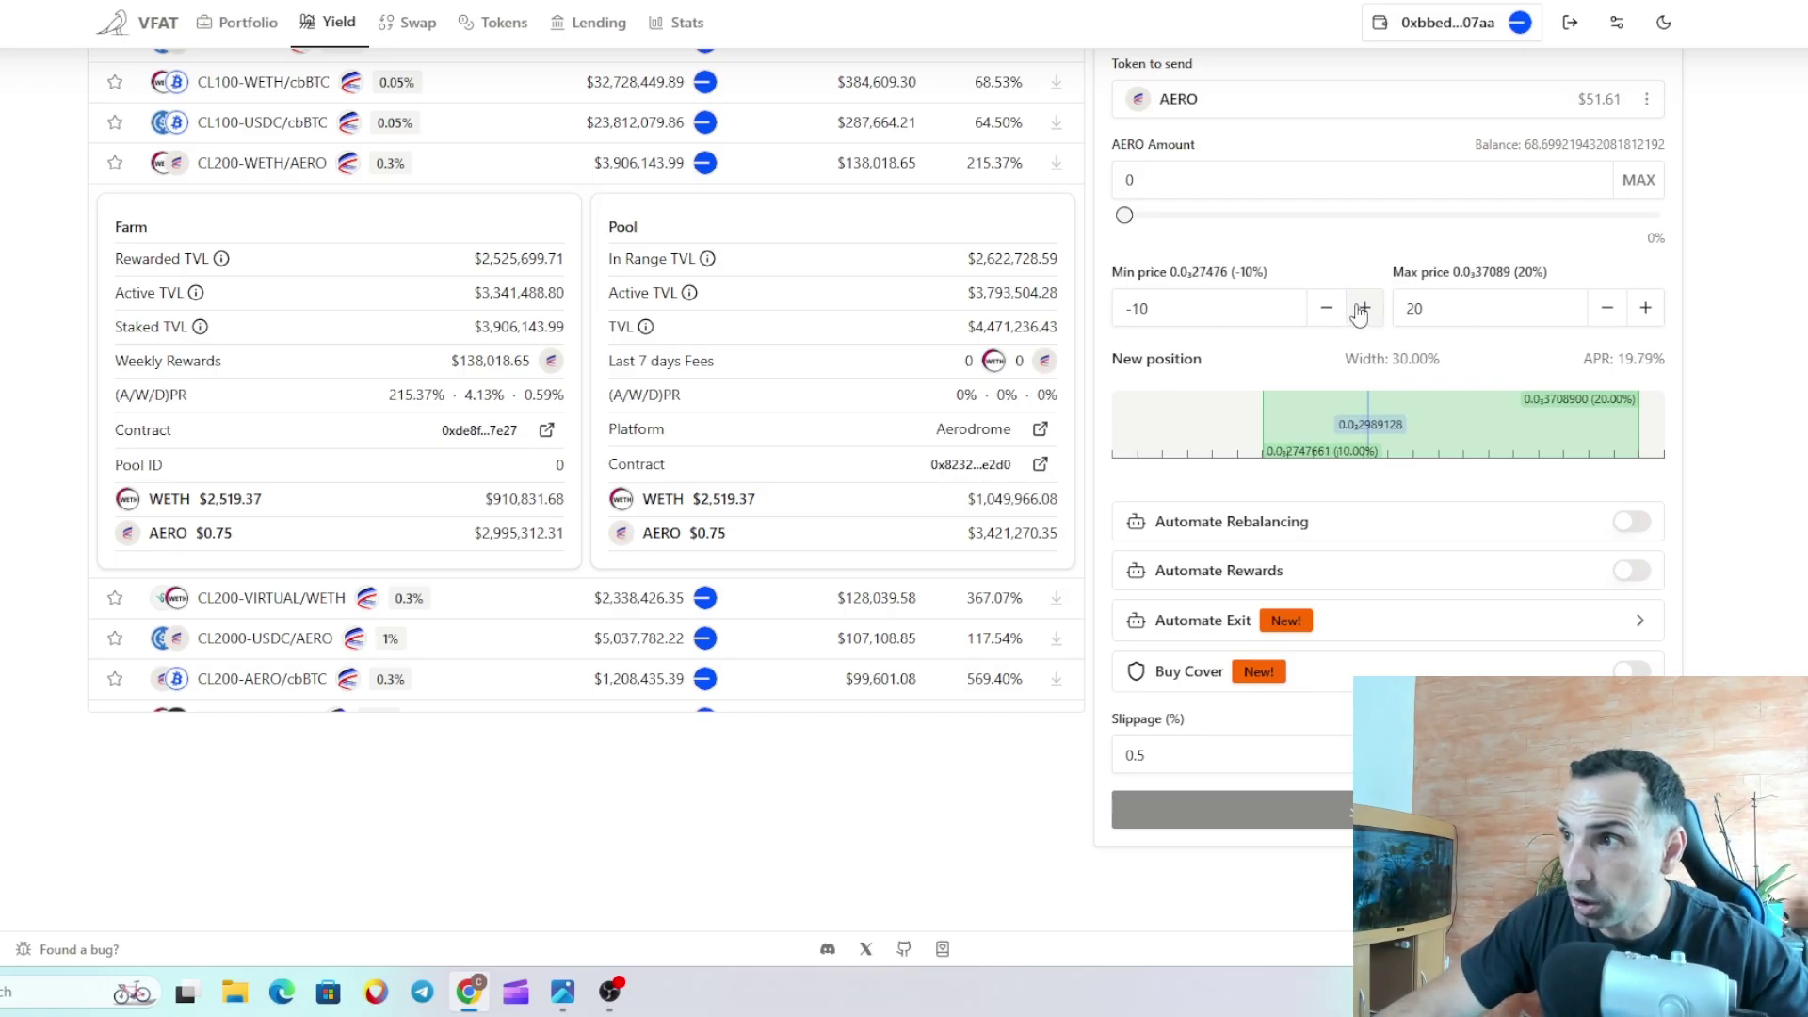
{"action": "left_click", "coordinate": [1363, 309]}
{"action": "left_click", "coordinate": [1362, 309]}
{"action": "left_click", "coordinate": [1362, 309]}
{"action": "left_click", "coordinate": [1363, 309]}
{"action": "left_click", "coordinate": [1606, 309]}
{"action": "left_click", "coordinate": [1606, 309]}
{"action": "left_click", "coordinate": [1606, 308]}
{"action": "left_click", "coordinate": [1606, 309]}
{"action": "left_click", "coordinate": [1607, 309]}
{"action": "left_click", "coordinate": [1605, 311]}
{"action": "left_click", "coordinate": [1604, 311]}
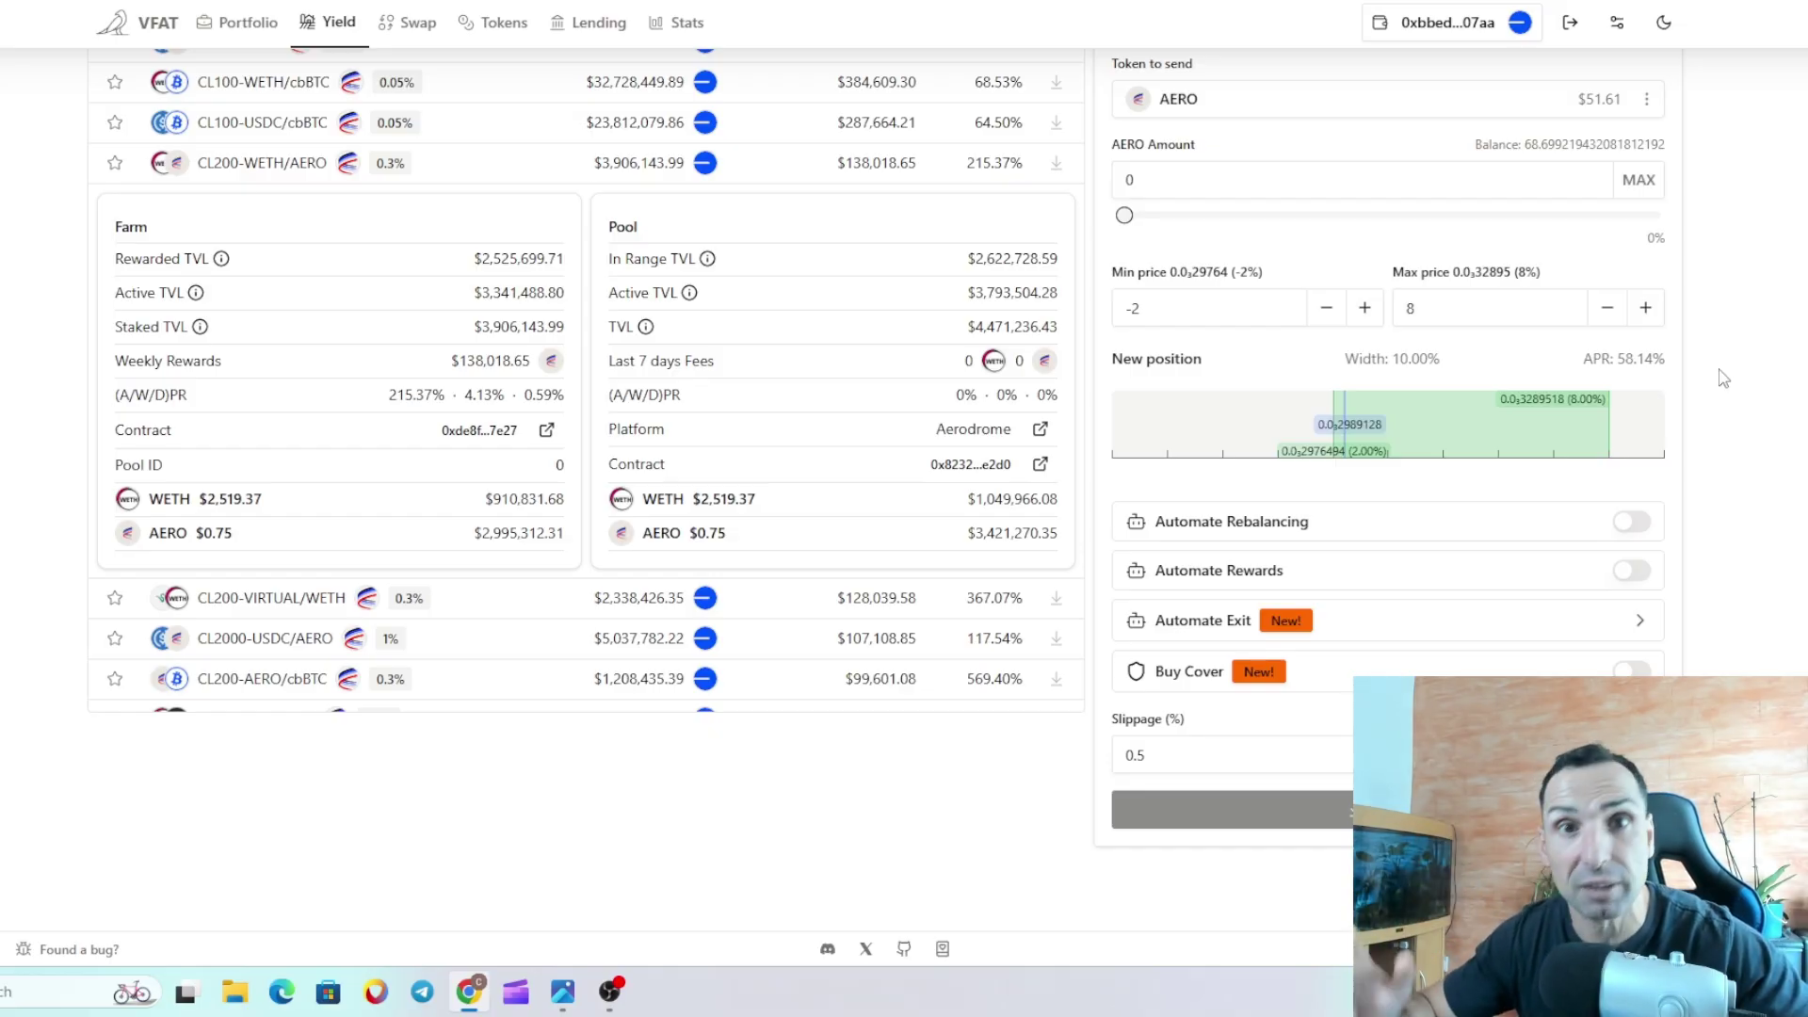
Step: Widen the new position's price range to a minimum of -12% and a maximum of 20%
{"action": "left_click", "coordinate": [1325, 307]}
{"action": "left_click", "coordinate": [1326, 307]}
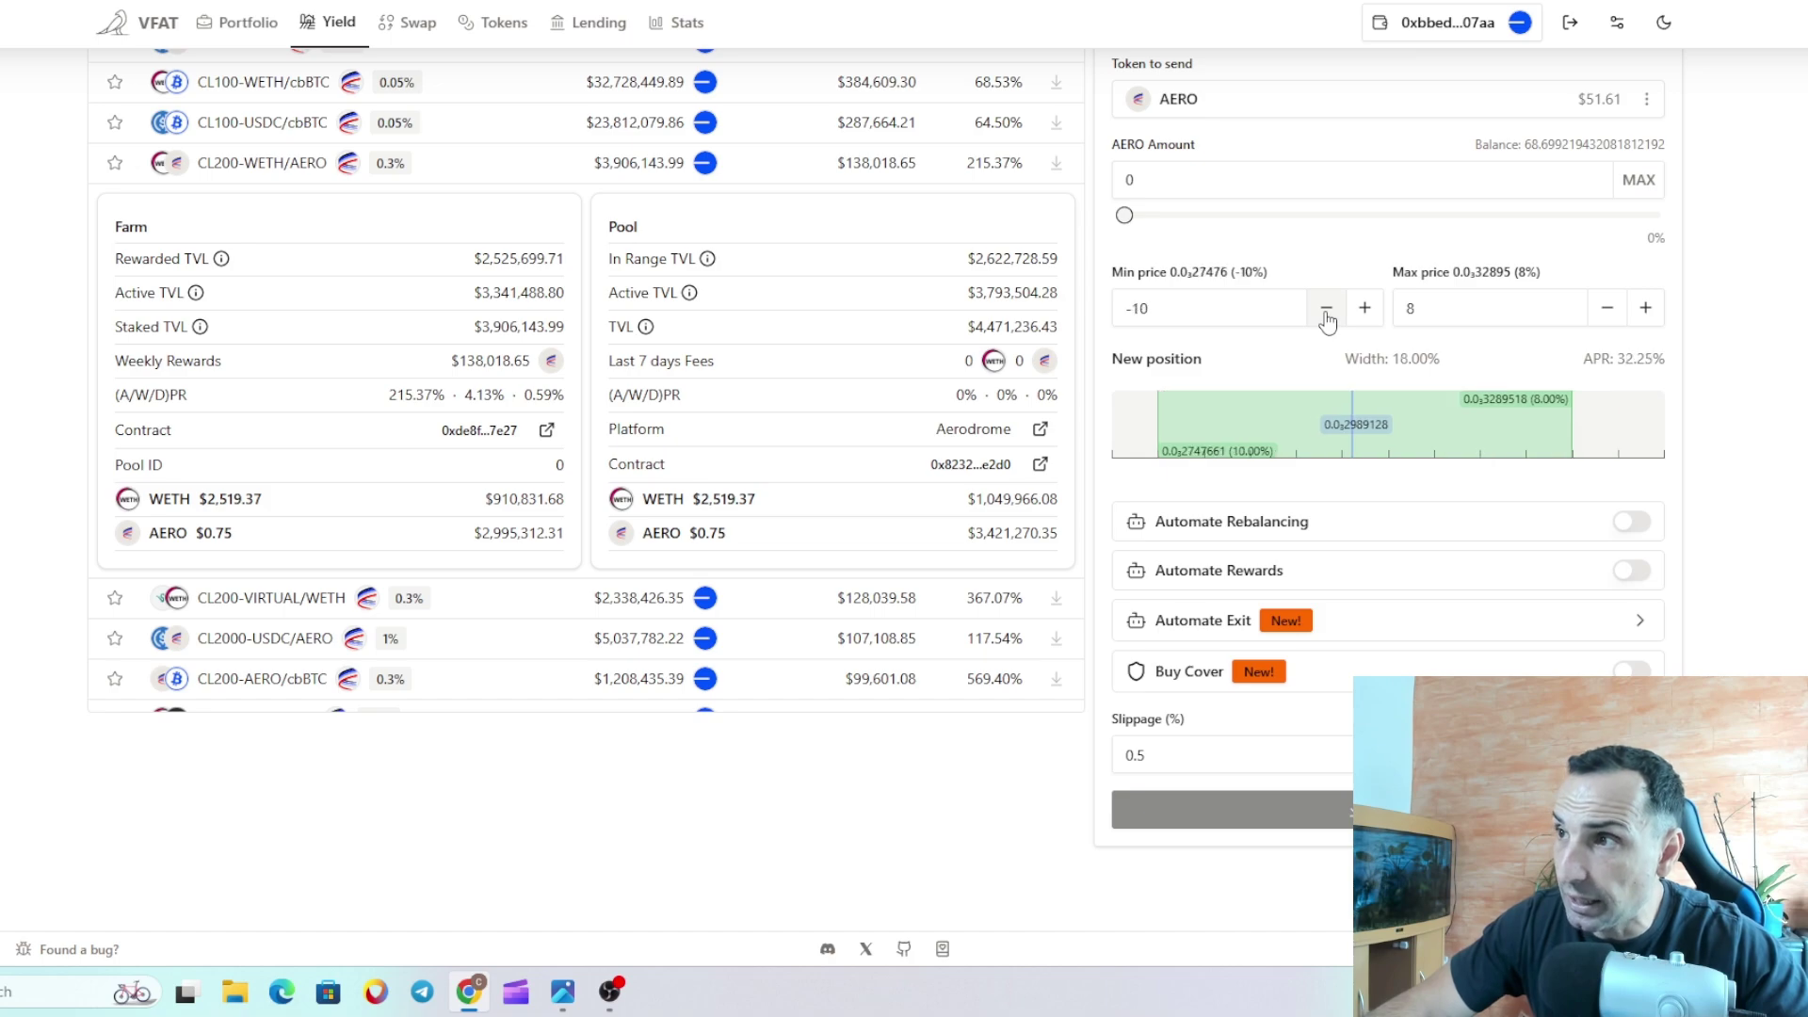
{"action": "left_click", "coordinate": [1645, 308]}
{"action": "left_click", "coordinate": [1644, 307]}
{"action": "left_click", "coordinate": [1644, 308]}
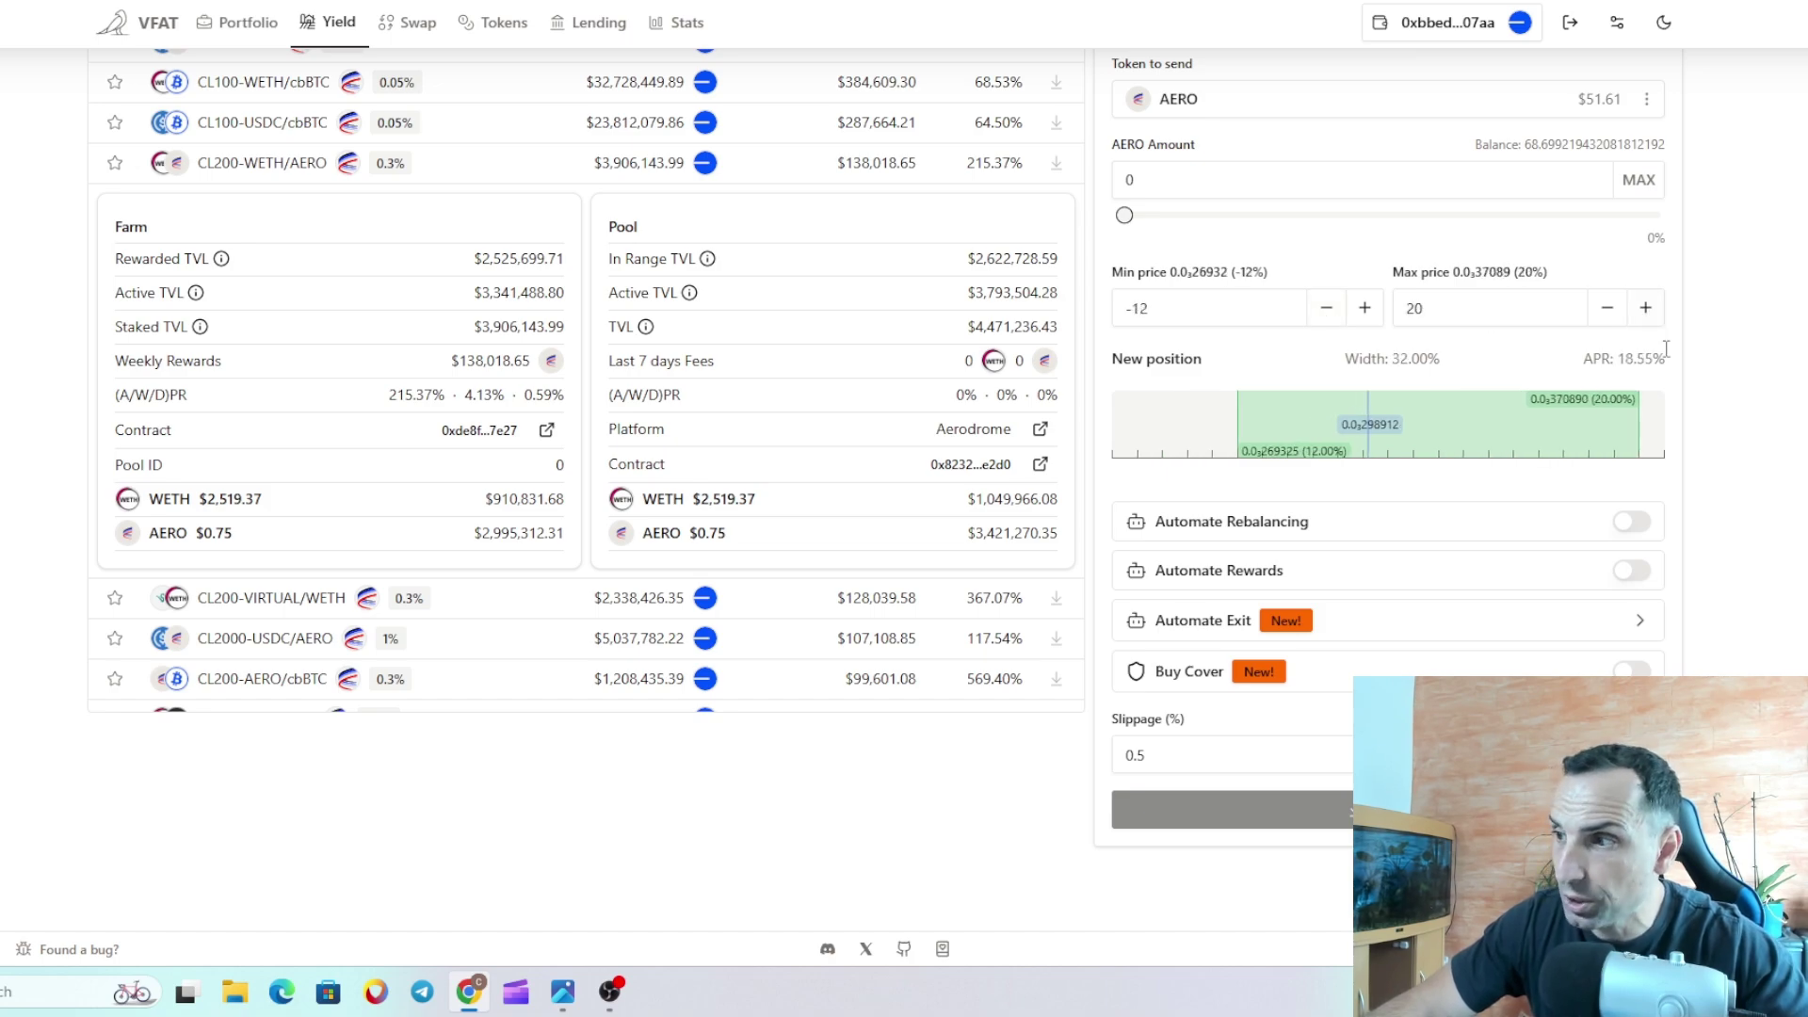
Step: Set the AERO amount to 100% of the balance and submit the deposit into the CL200-WETH/AERO farm
{"action": "left_click_drag", "start_coordinate": [1125, 212], "coordinate": [1681, 226]}
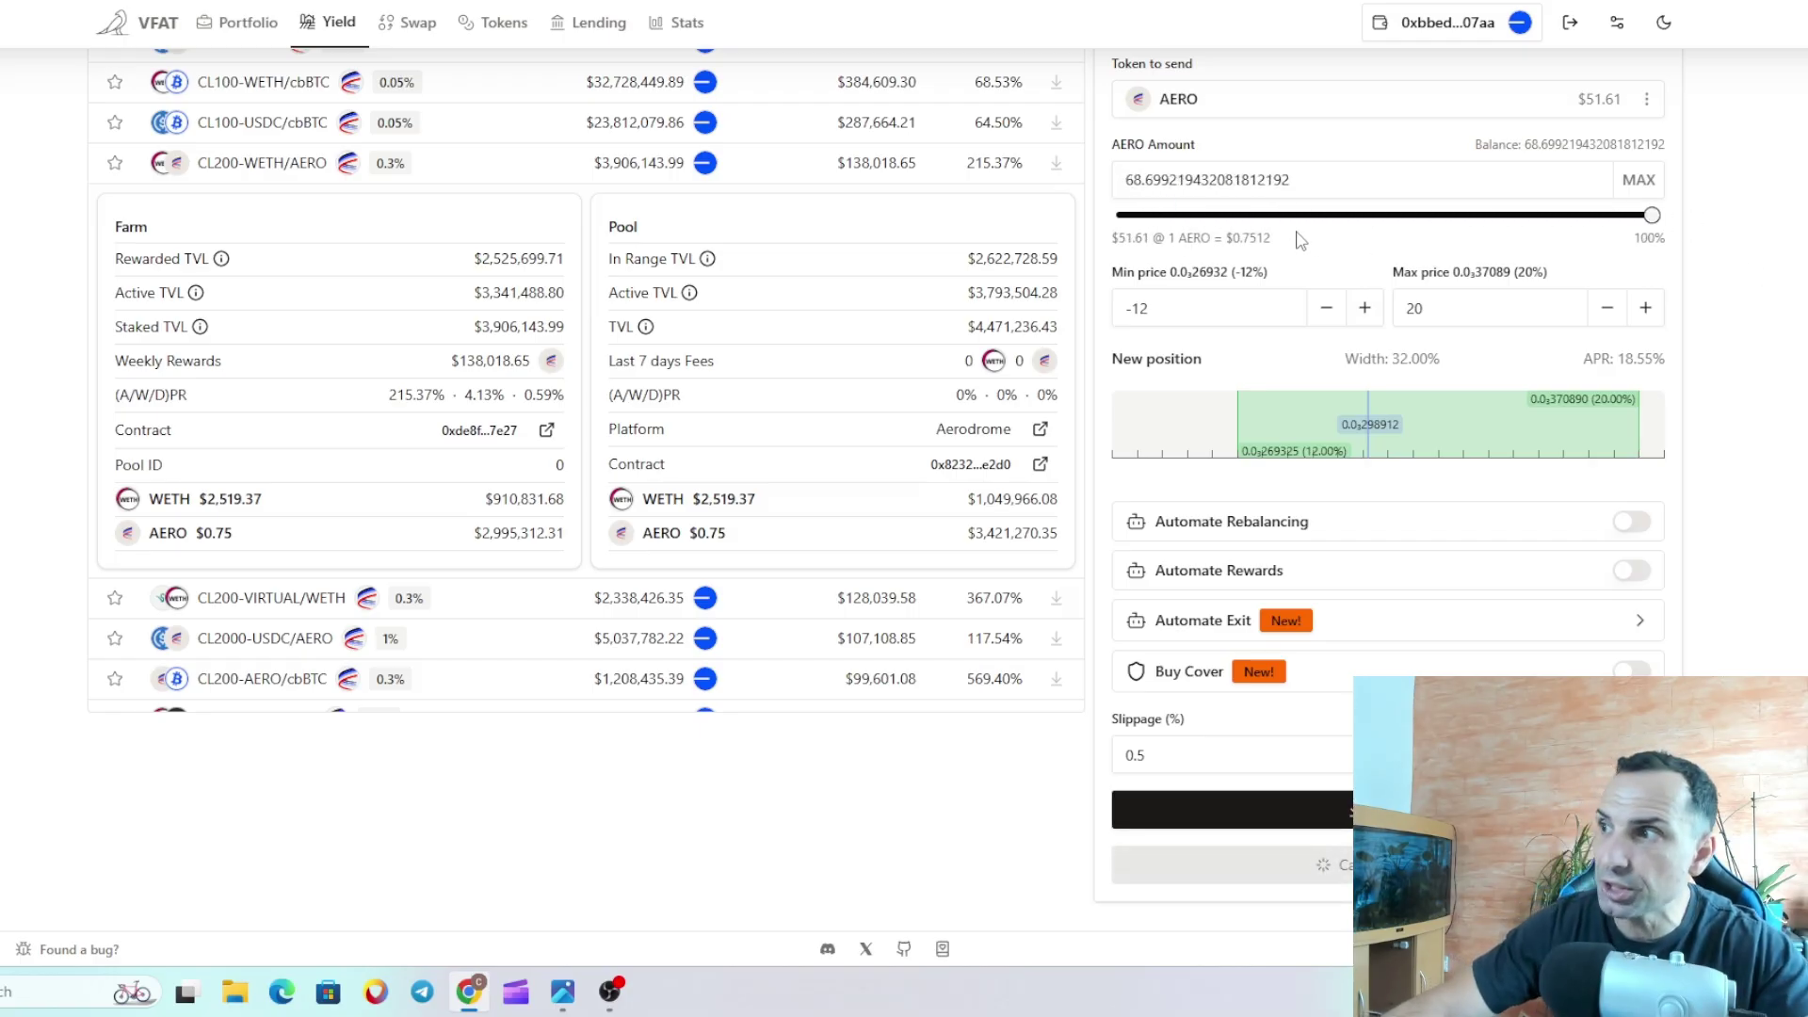
{"action": "scroll", "coordinate": [1453, 502], "scroll_direction": "up", "scroll_amount": 3}
{"action": "scroll", "coordinate": [1401, 501], "scroll_direction": "down", "scroll_amount": 5}
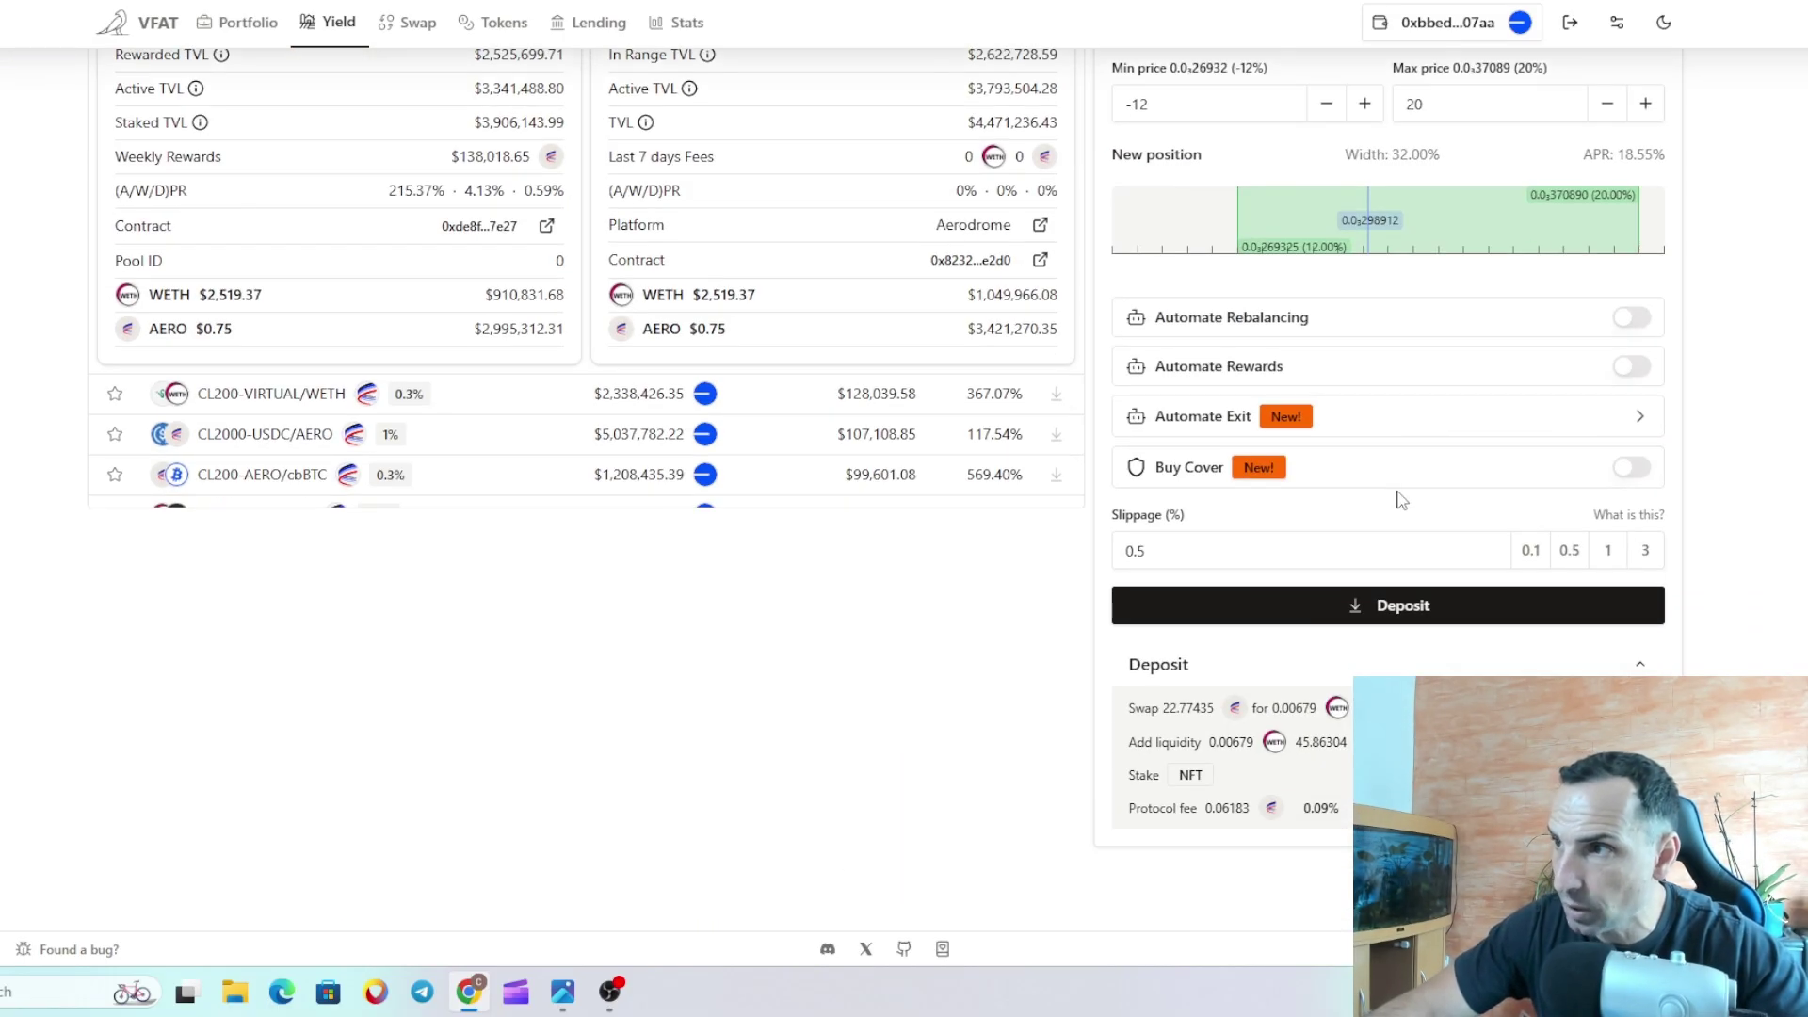
{"action": "left_click", "coordinate": [1401, 613]}
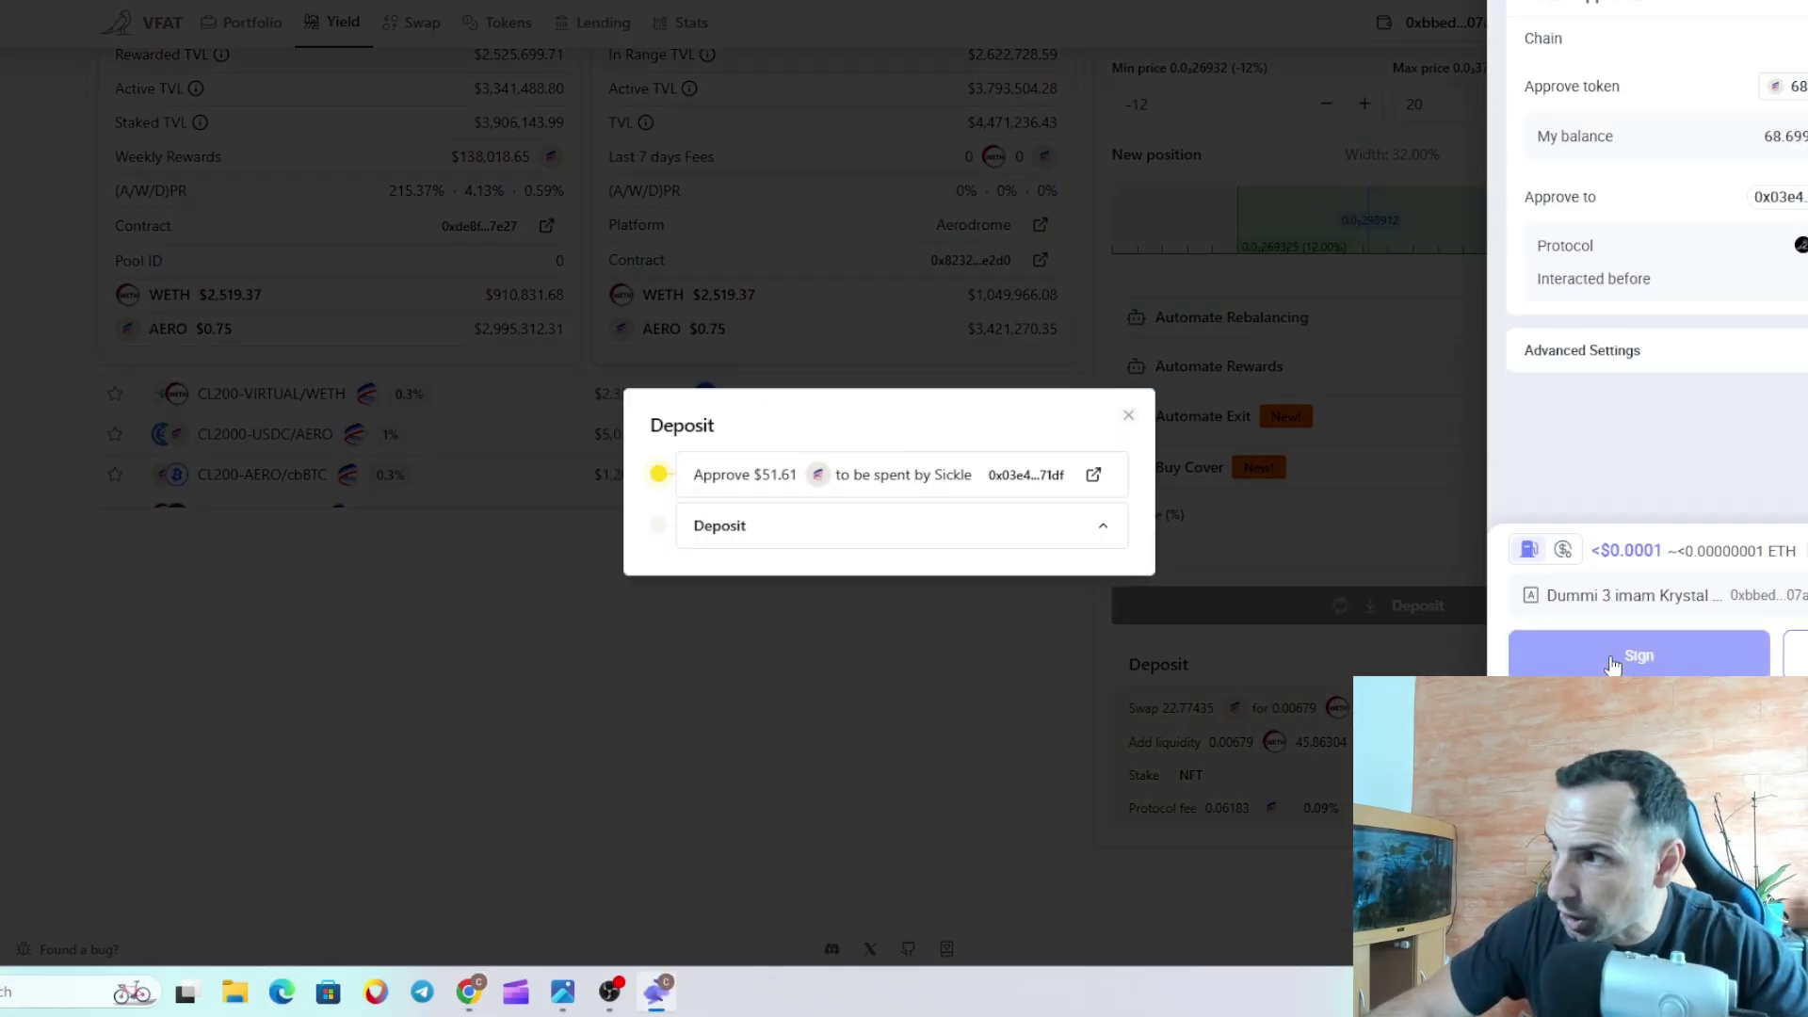
Step: Sign the AERO spending approval and the deposit transaction in the wallet, and close the deposit dialog
{"action": "left_click", "coordinate": [1590, 656]}
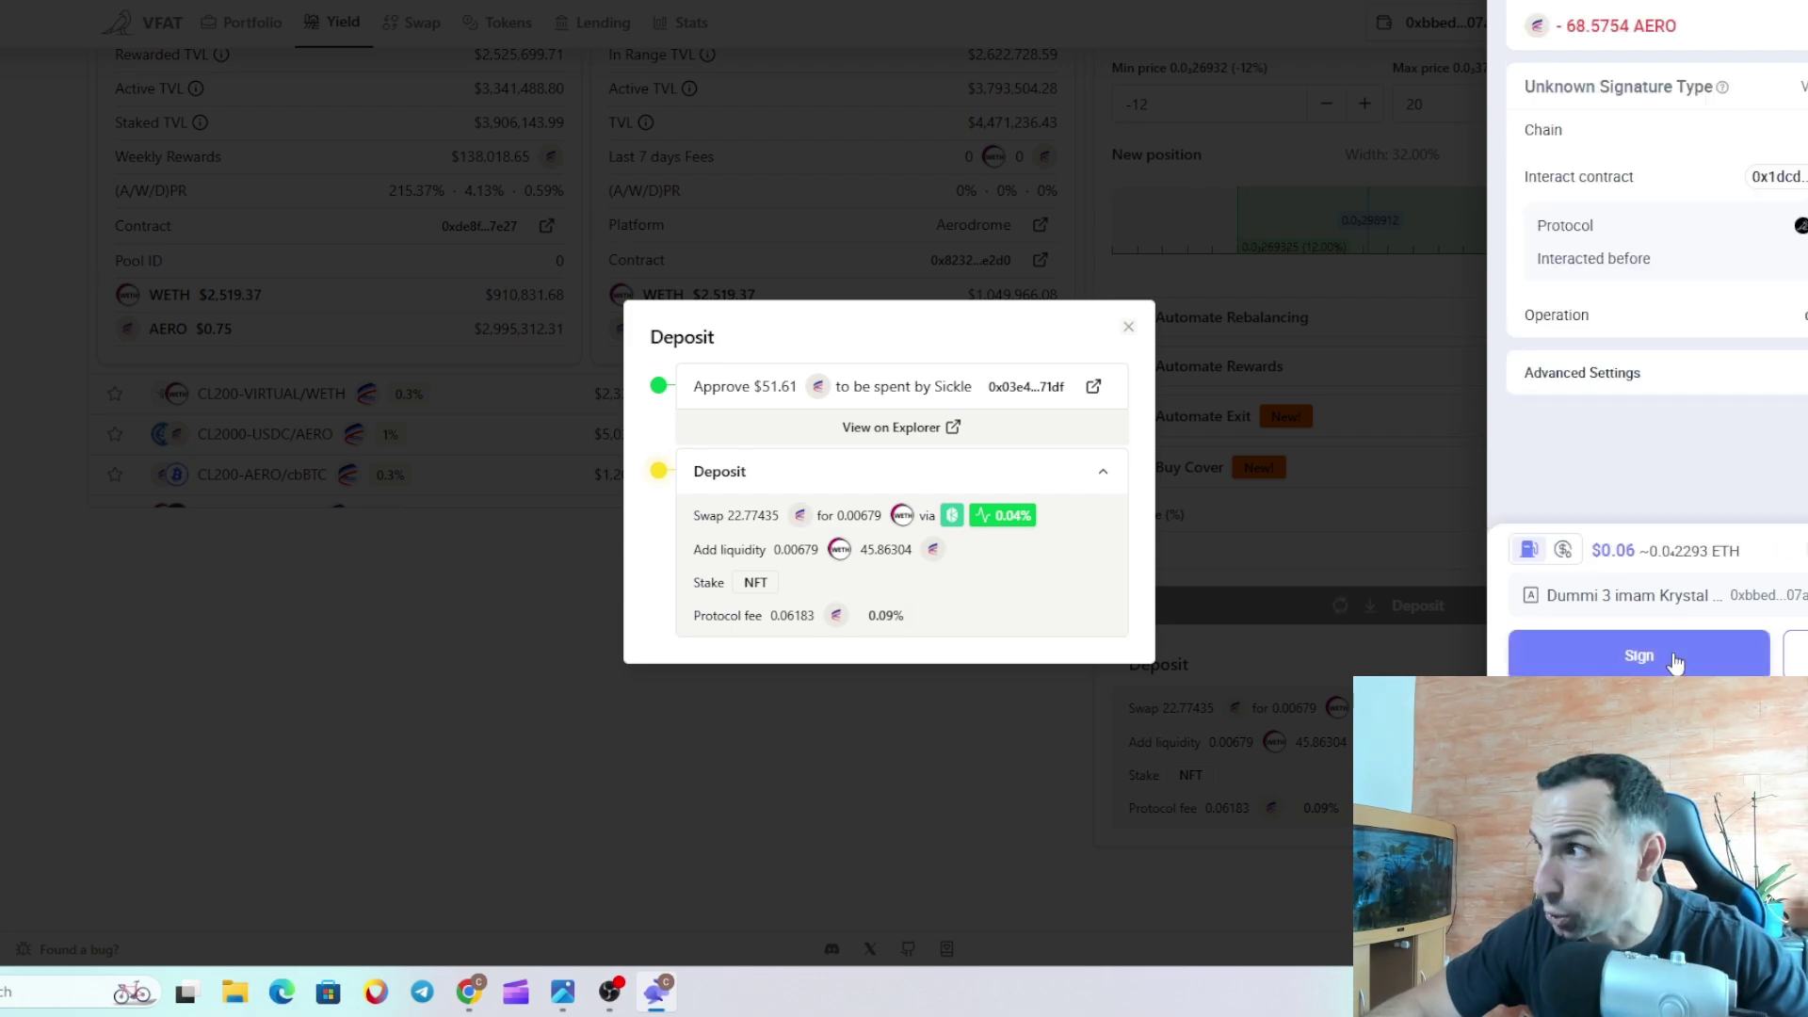
{"action": "left_click", "coordinate": [1648, 659]}
{"action": "left_click", "coordinate": [1650, 659]}
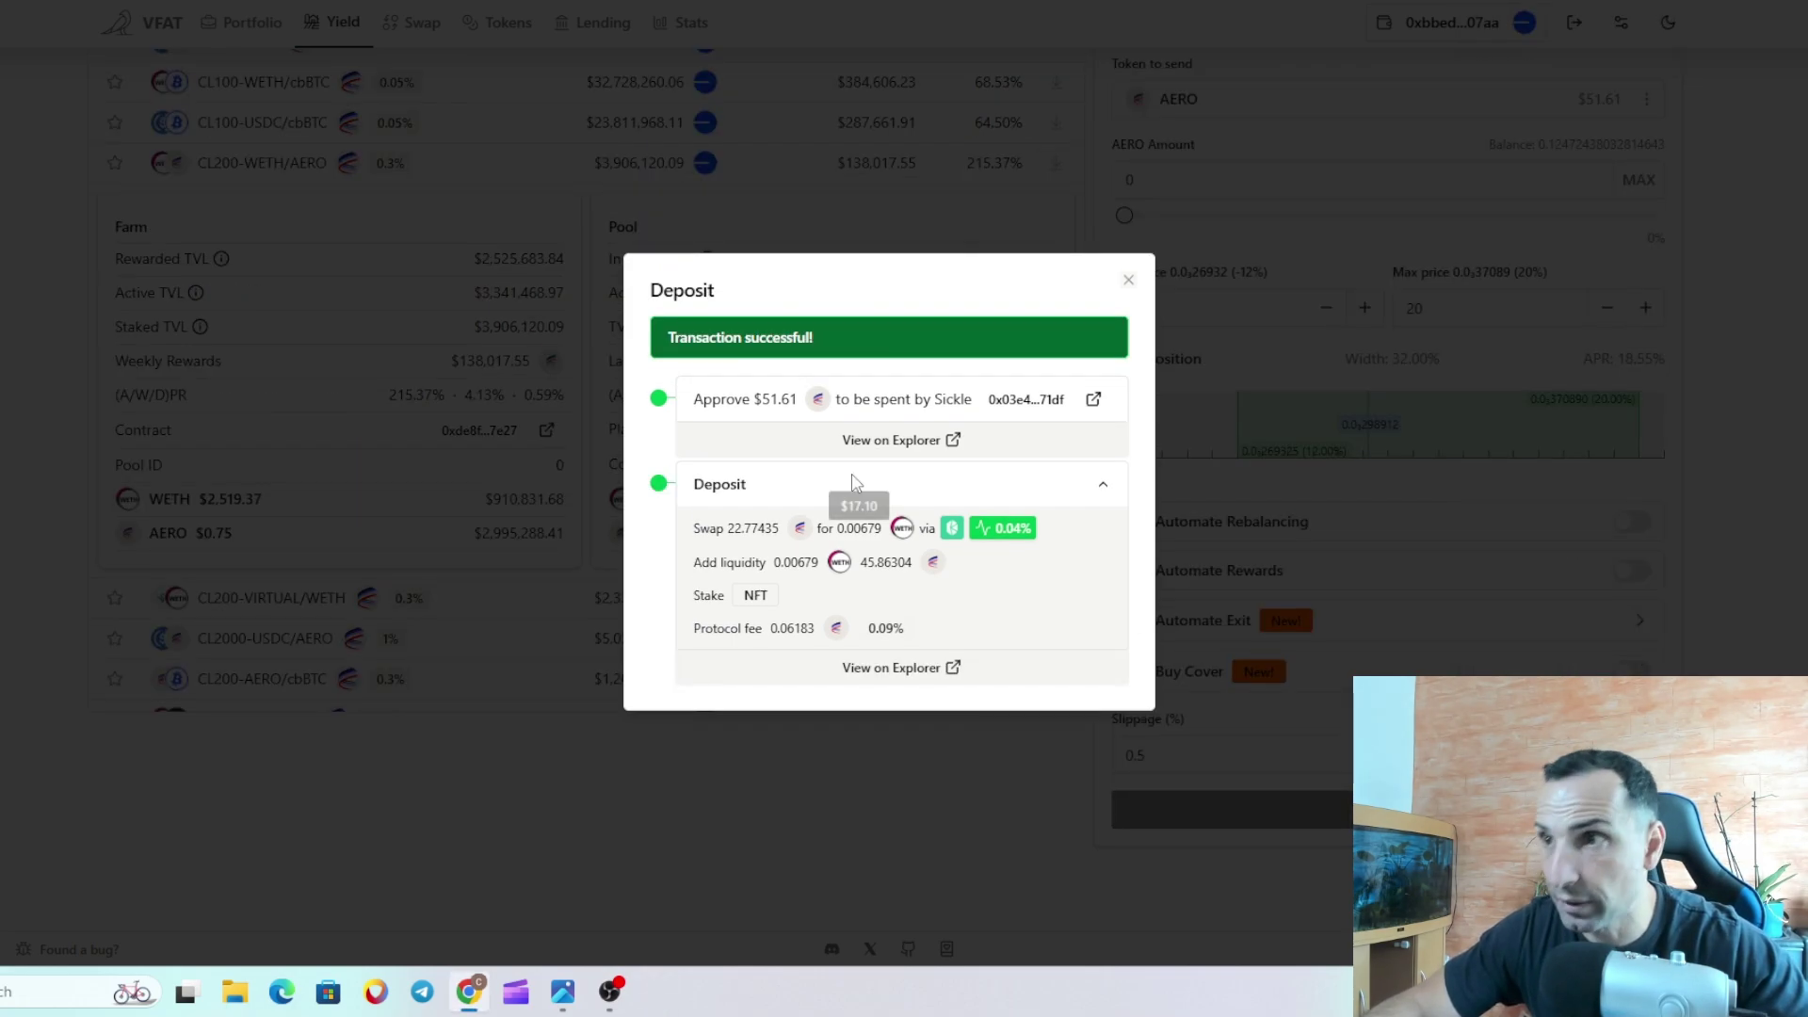
{"action": "left_click", "coordinate": [1128, 280]}
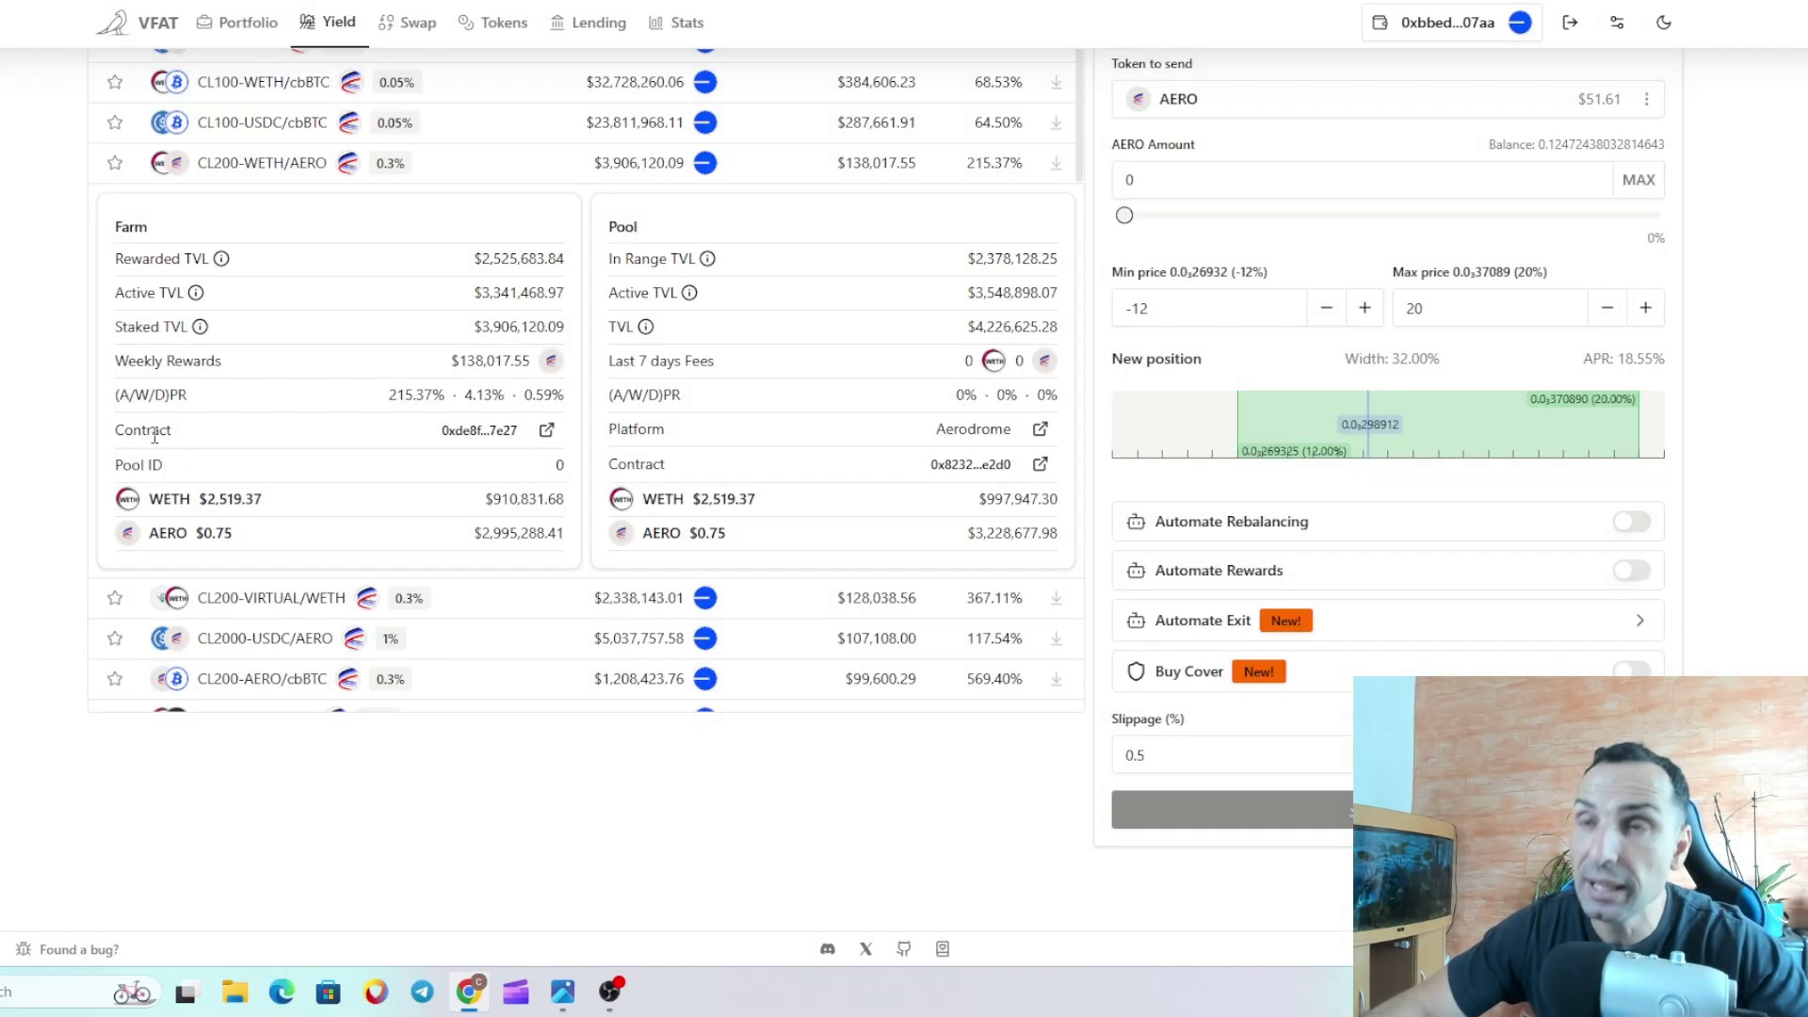
Step: Open the Deposits list and reload it by way of Farms and Pools to find the new position
{"action": "scroll", "coordinate": [160, 439], "scroll_direction": "up", "scroll_amount": 3}
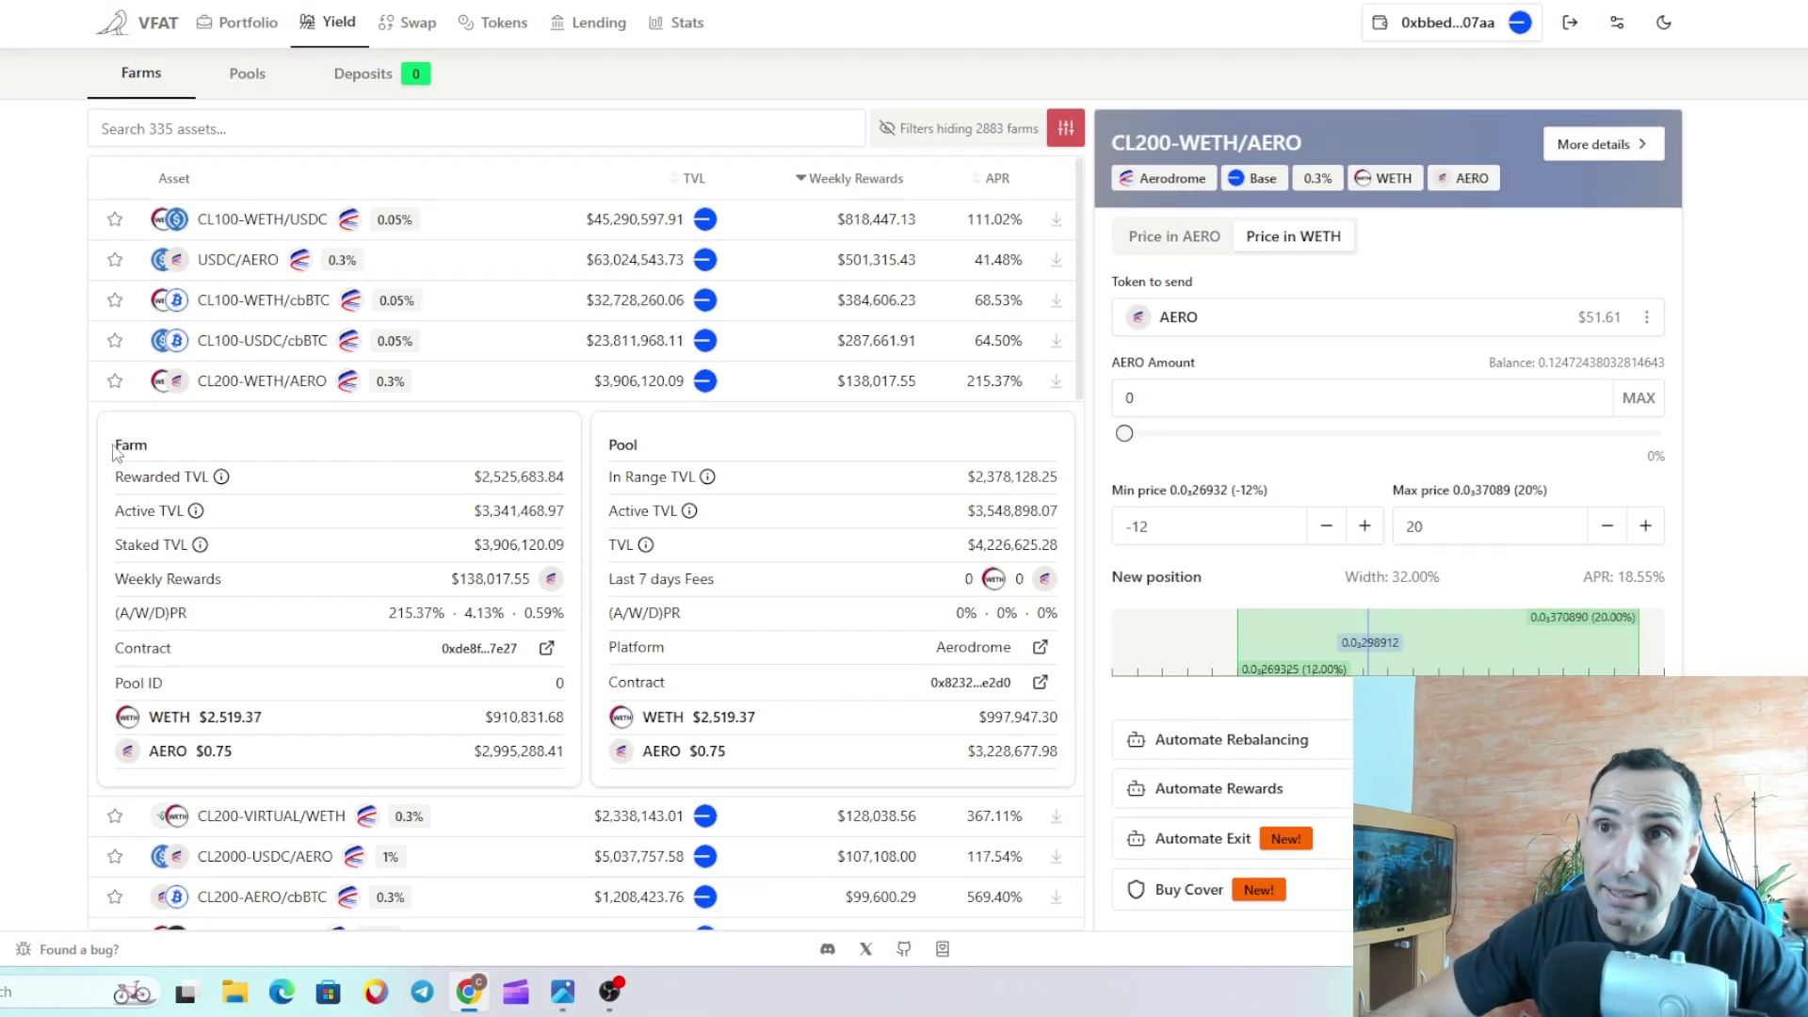
{"action": "left_click", "coordinate": [380, 79]}
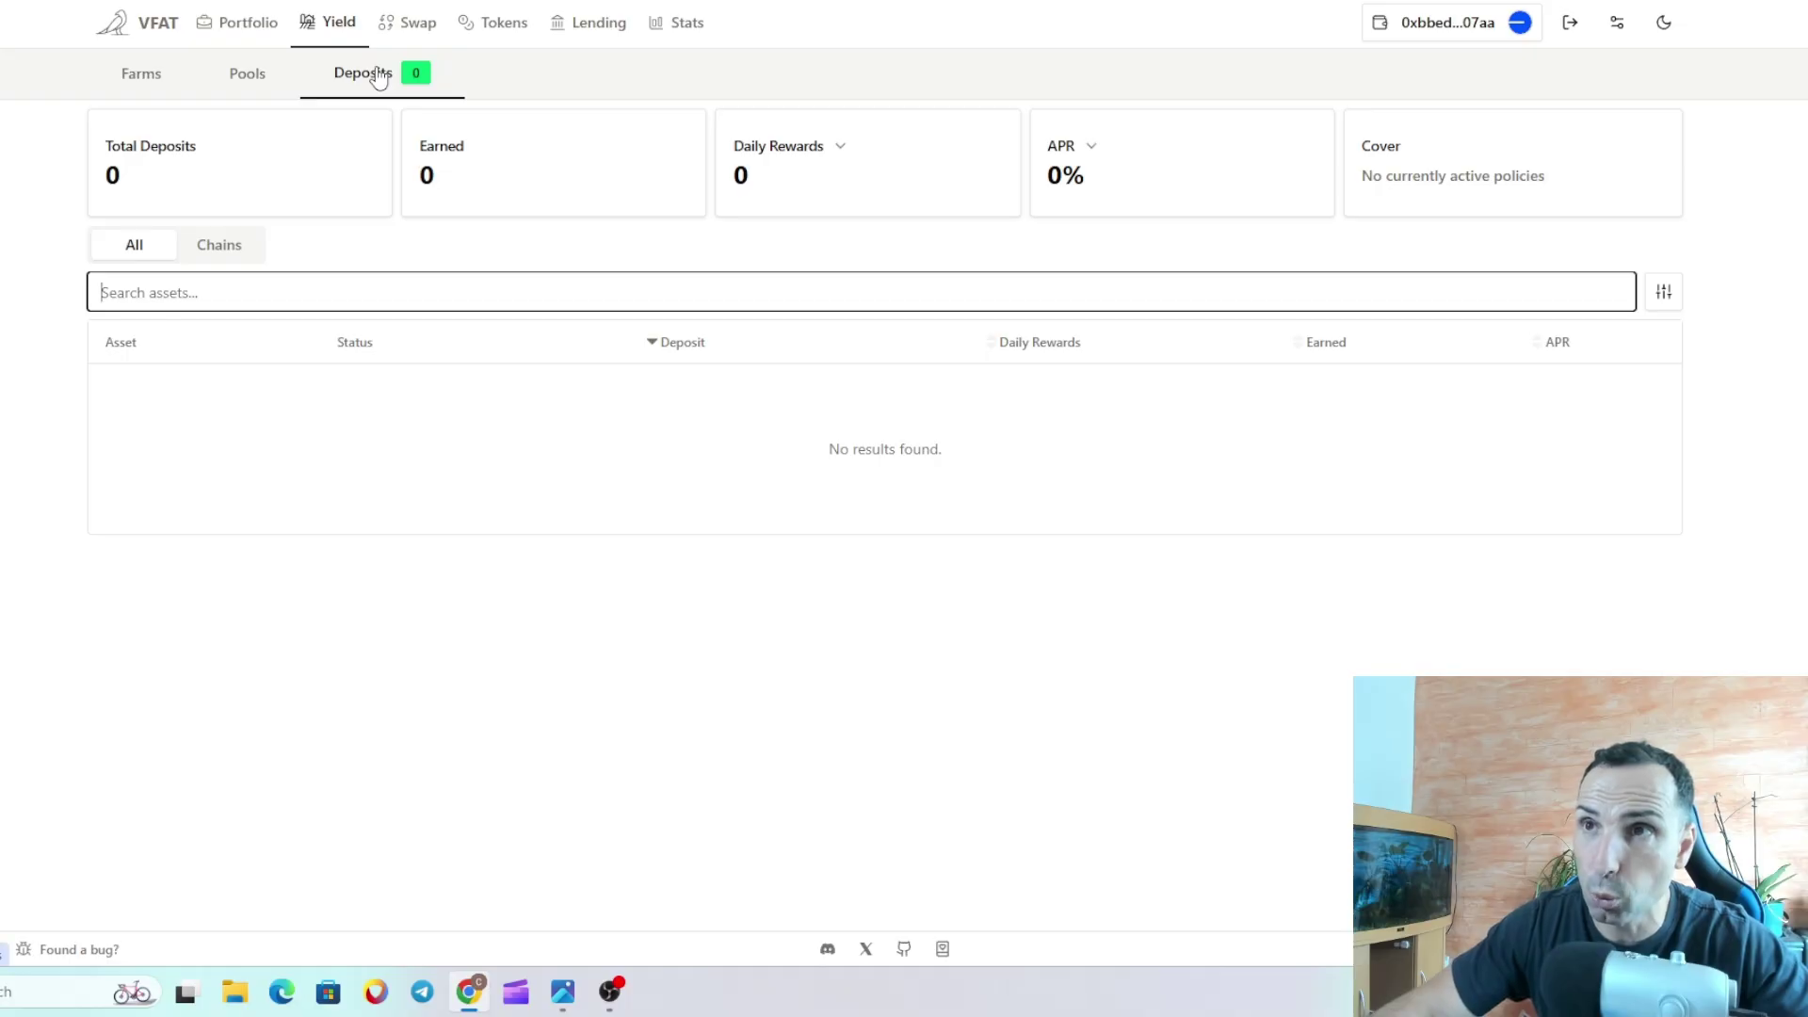
{"action": "left_click", "coordinate": [149, 85]}
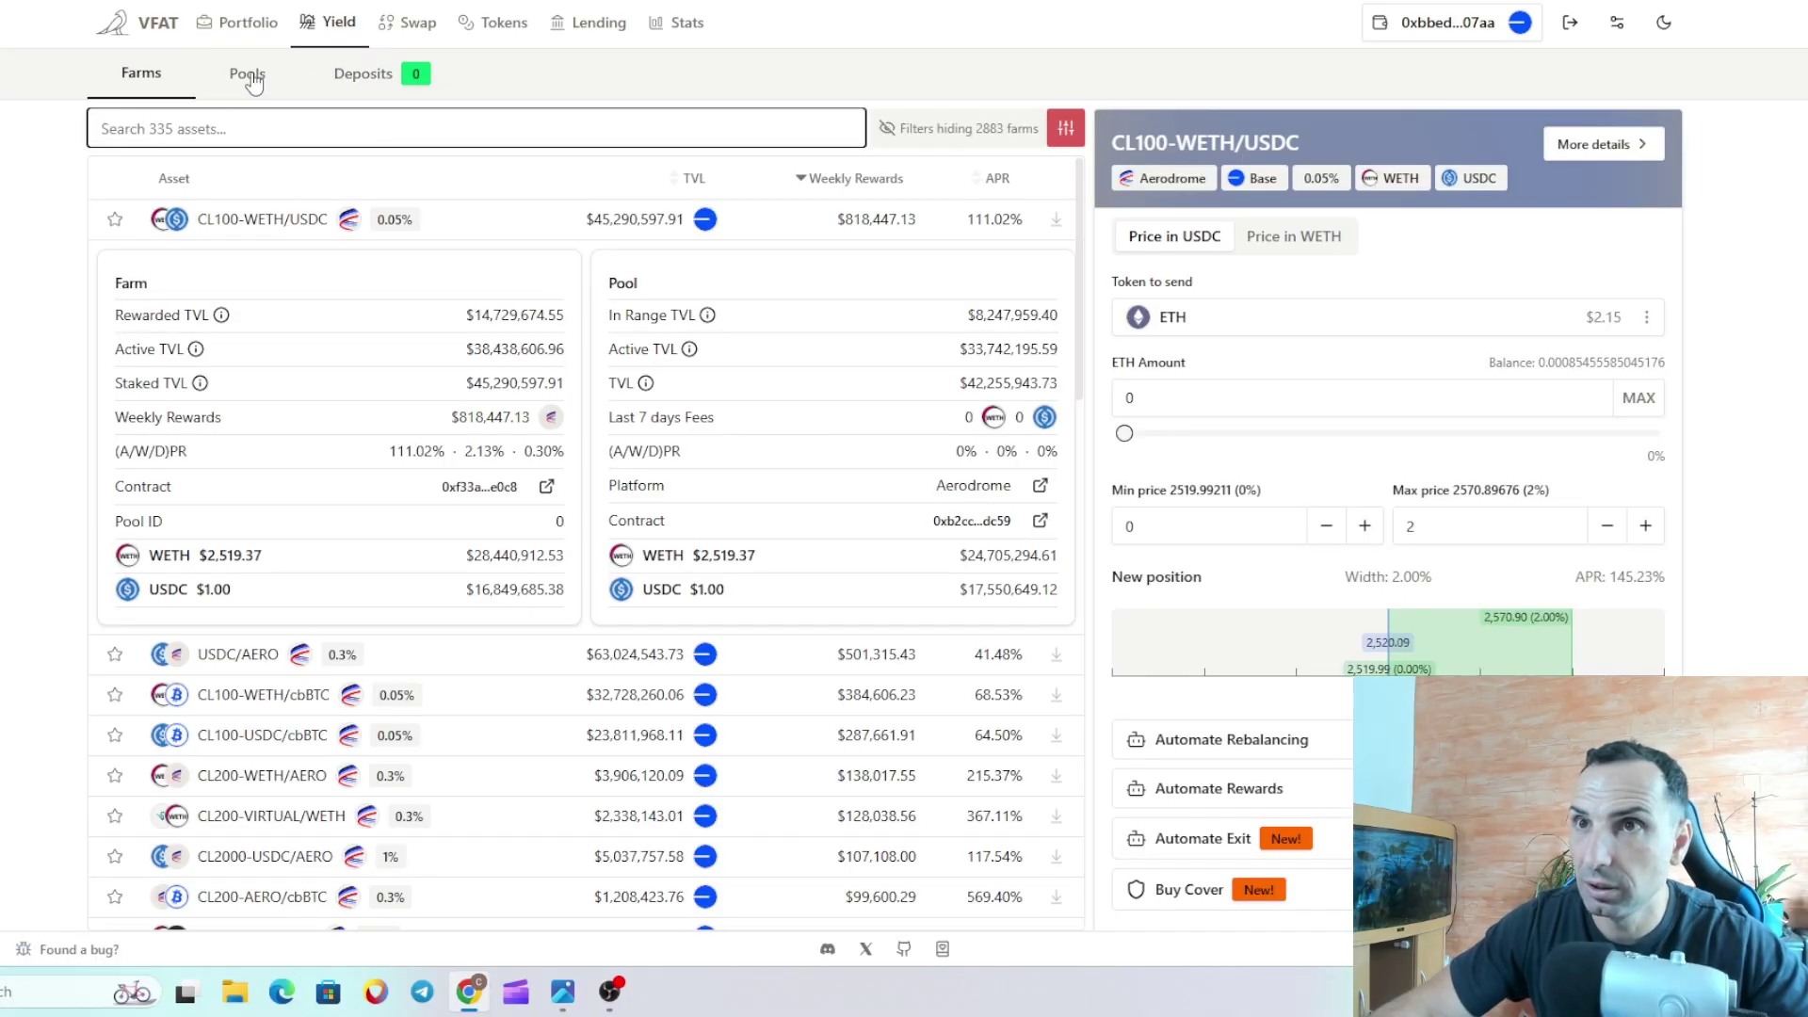
{"action": "left_click", "coordinate": [241, 75]}
{"action": "left_click", "coordinate": [386, 79]}
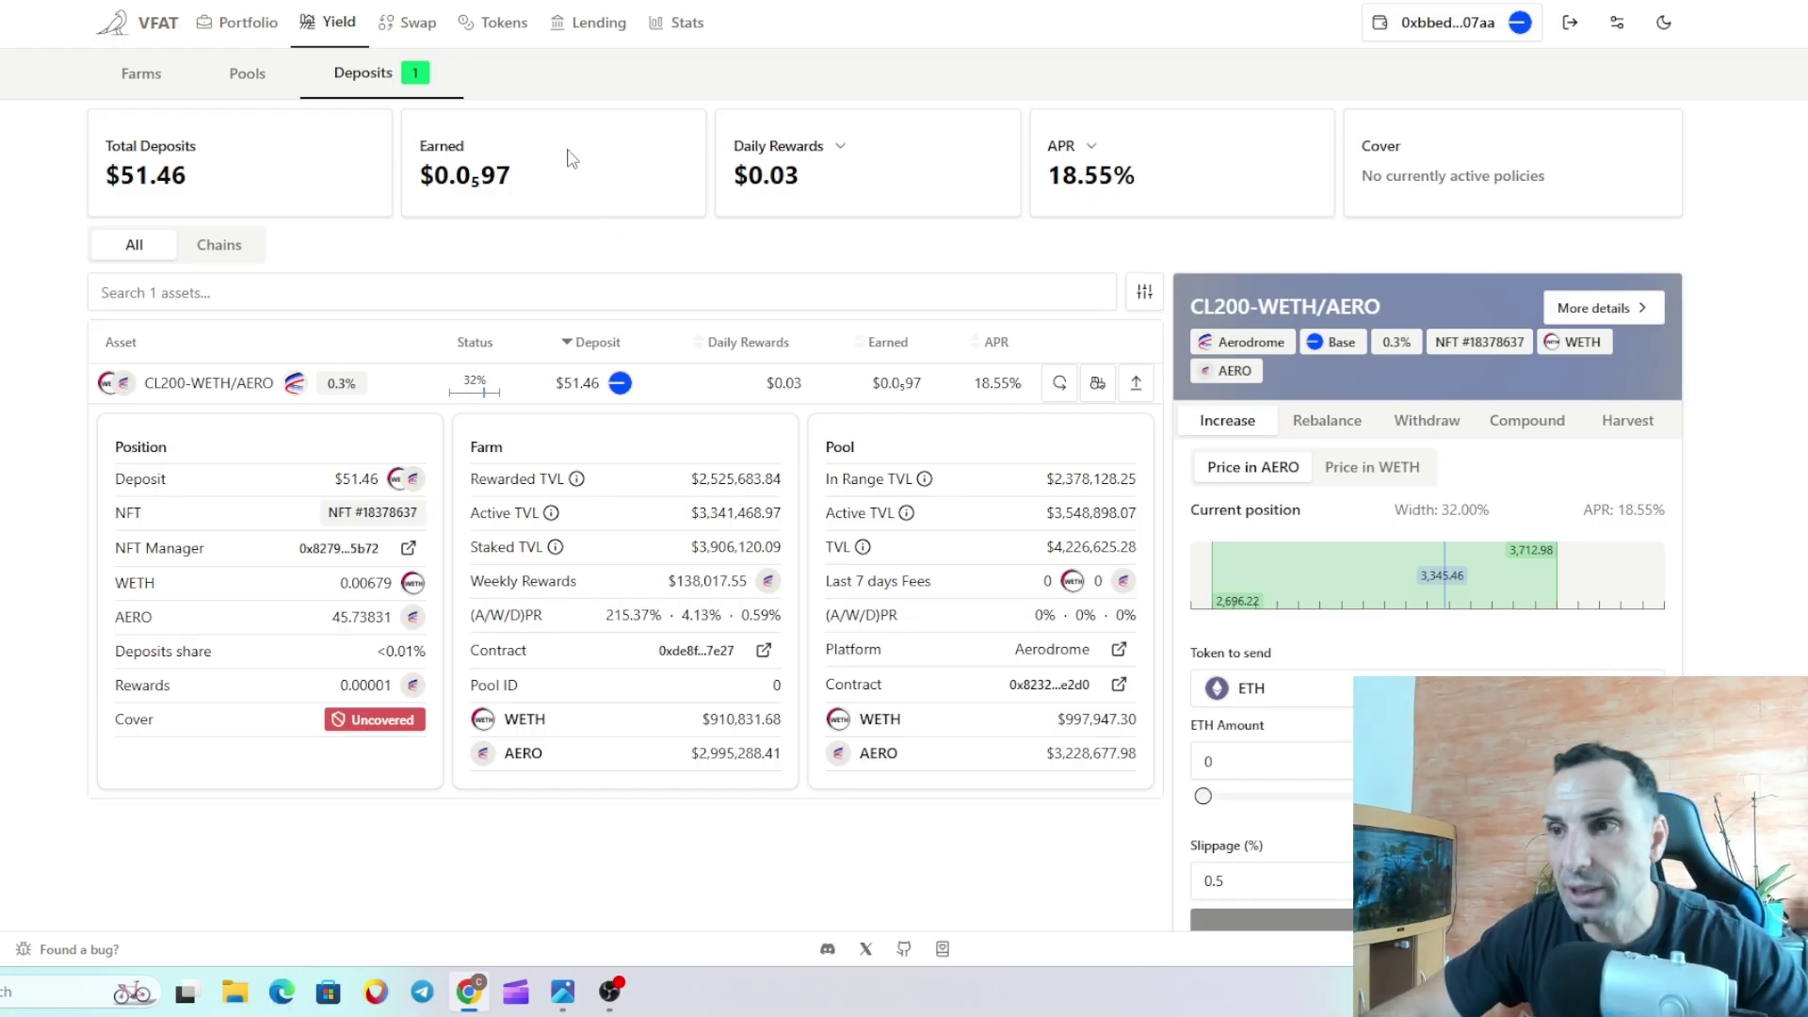
Step: Examine the CL200-WETH/AERO deposit's WETH and AERO amounts with their dollar values, and the pool's token balances
{"action": "scroll", "coordinate": [570, 160], "scroll_direction": "down", "scroll_amount": 1}
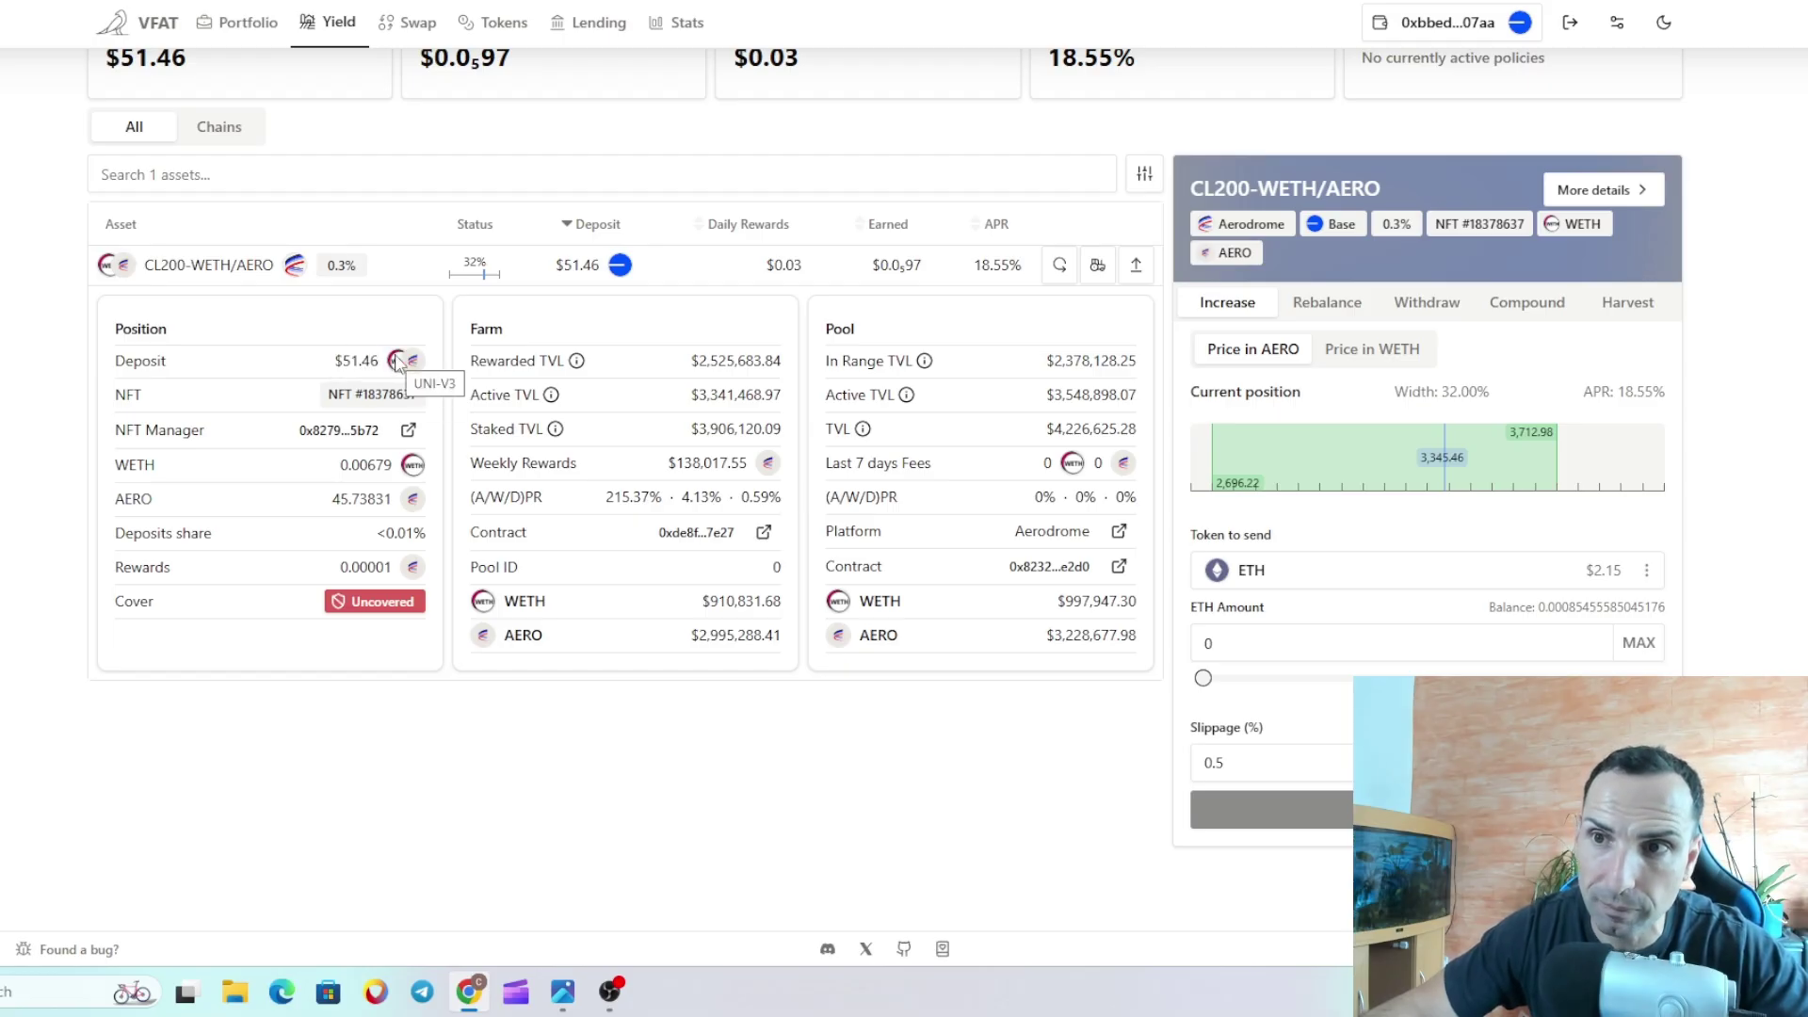
{"action": "mouse_move", "coordinate": [365, 471]}
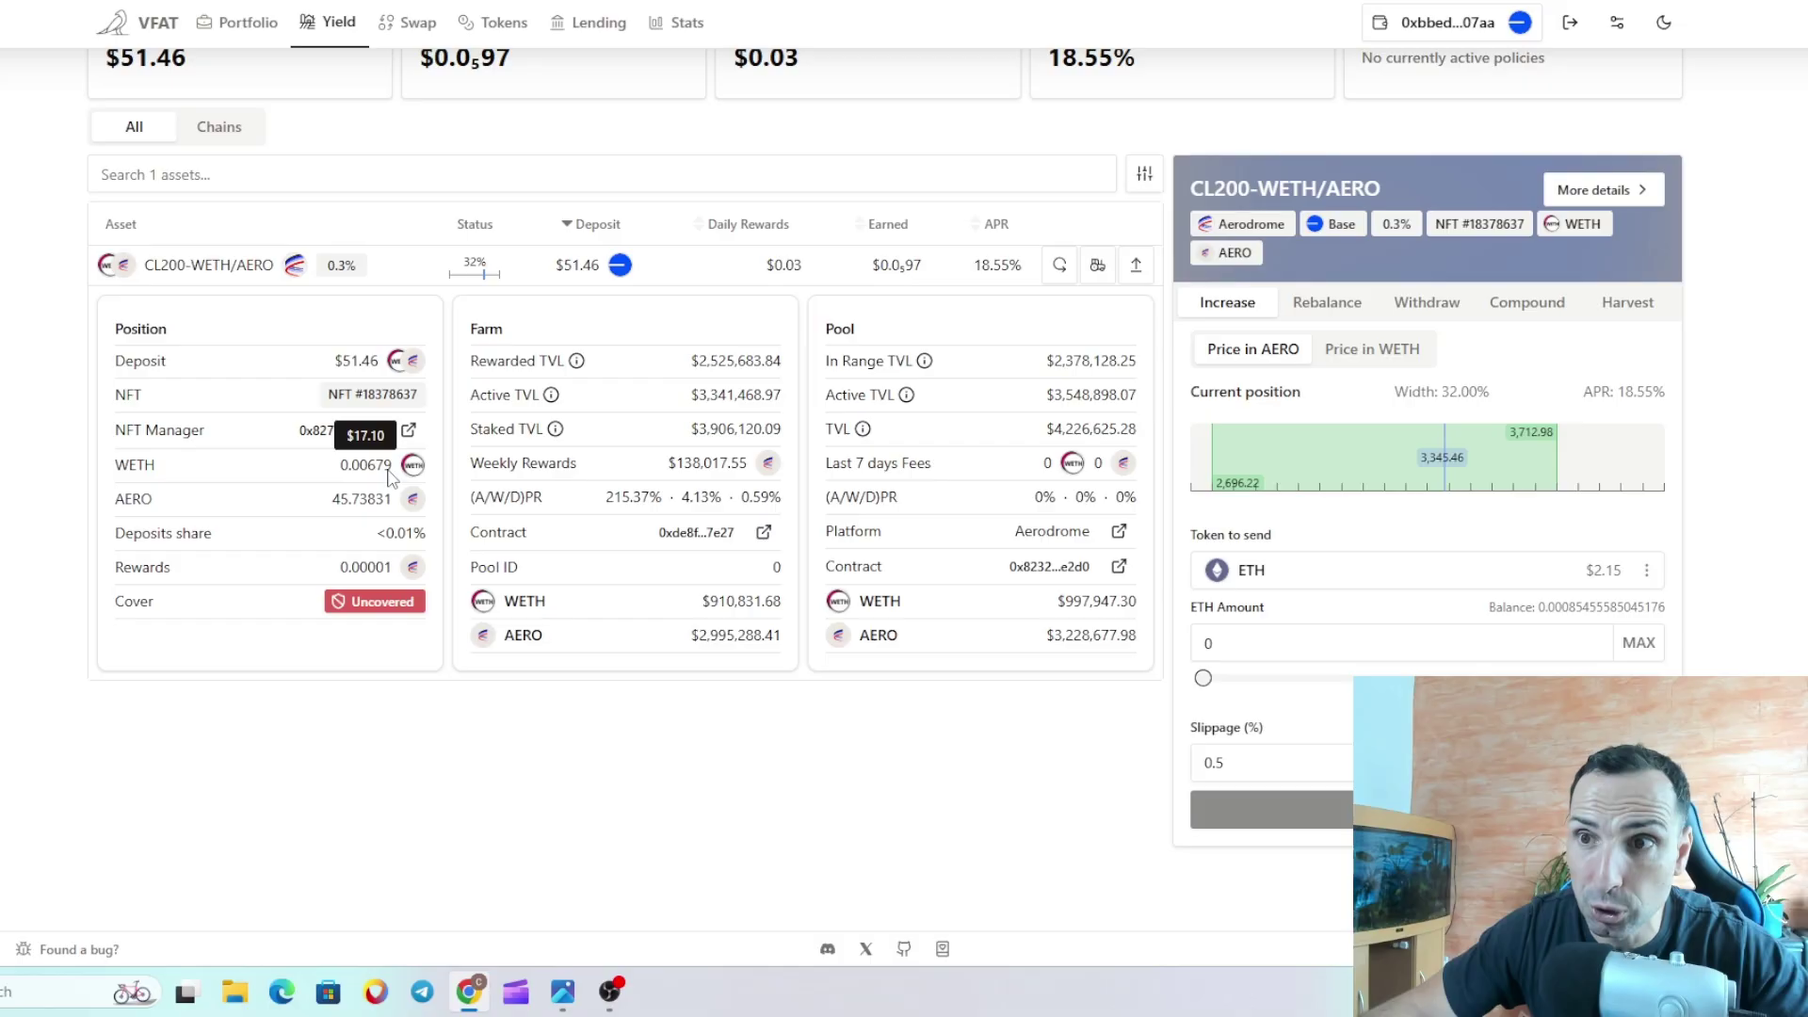
{"action": "mouse_move", "coordinate": [370, 509]}
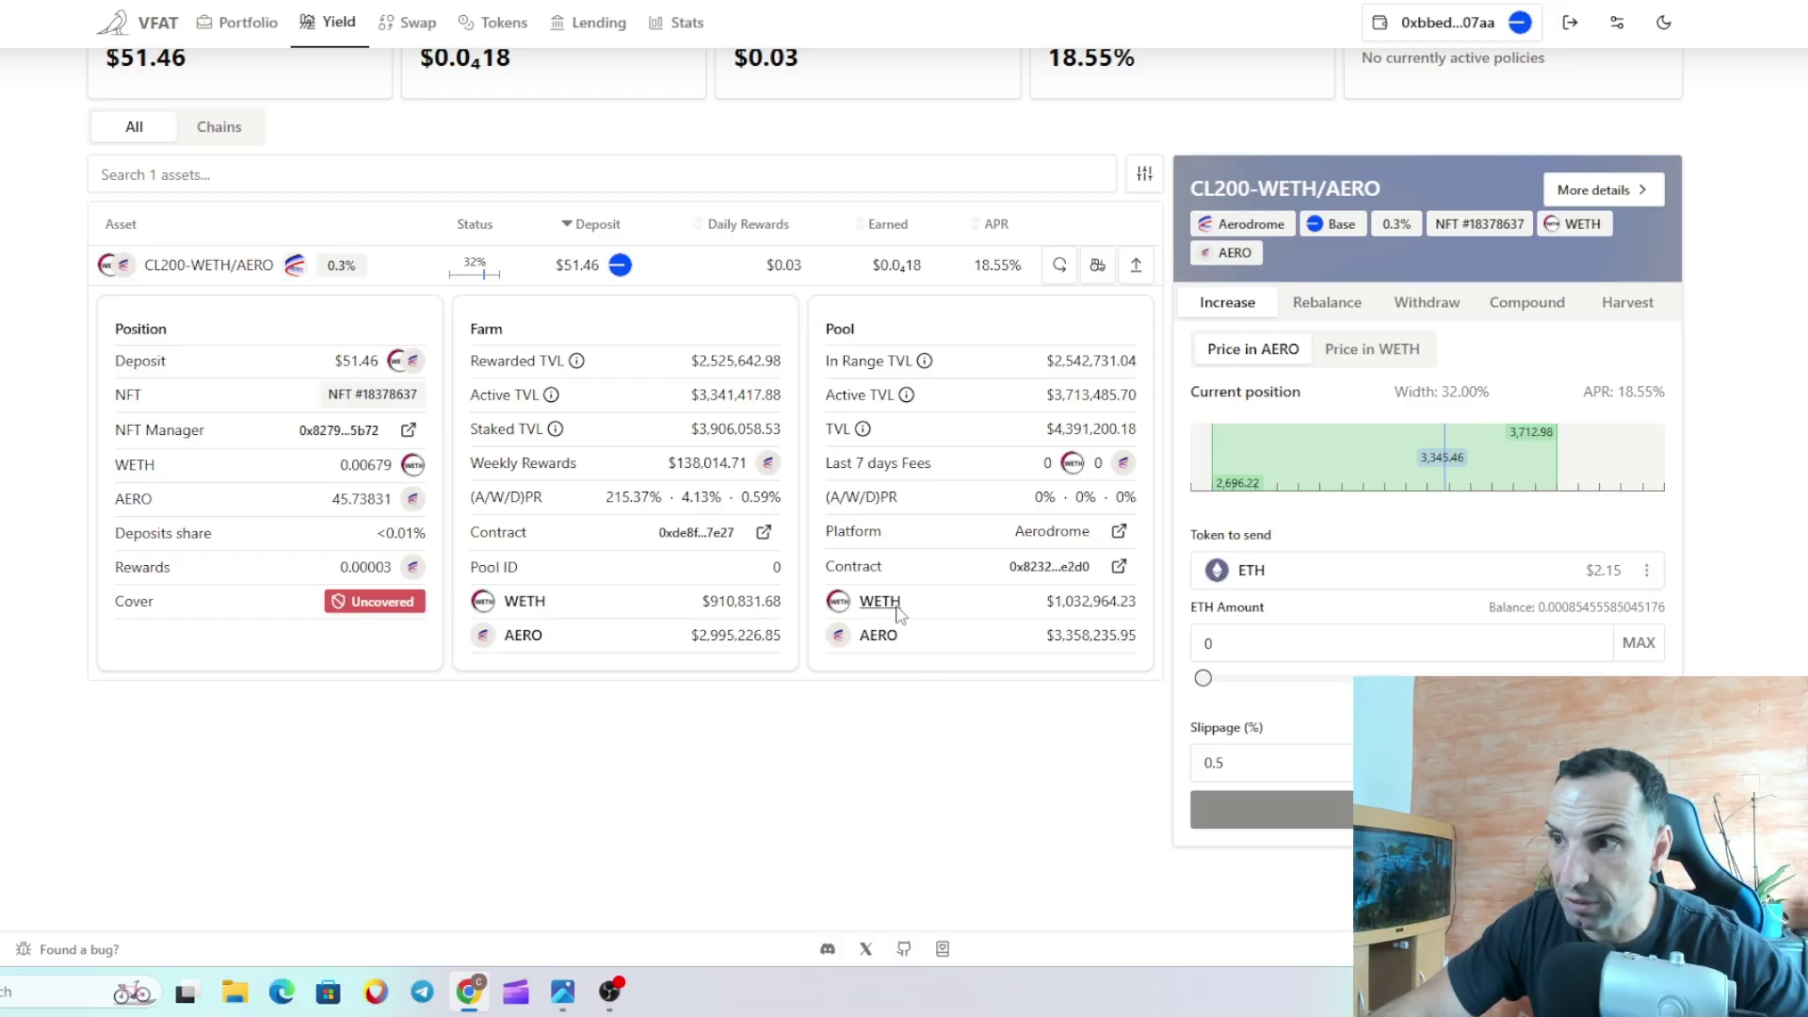
{"action": "mouse_move", "coordinate": [1090, 599]}
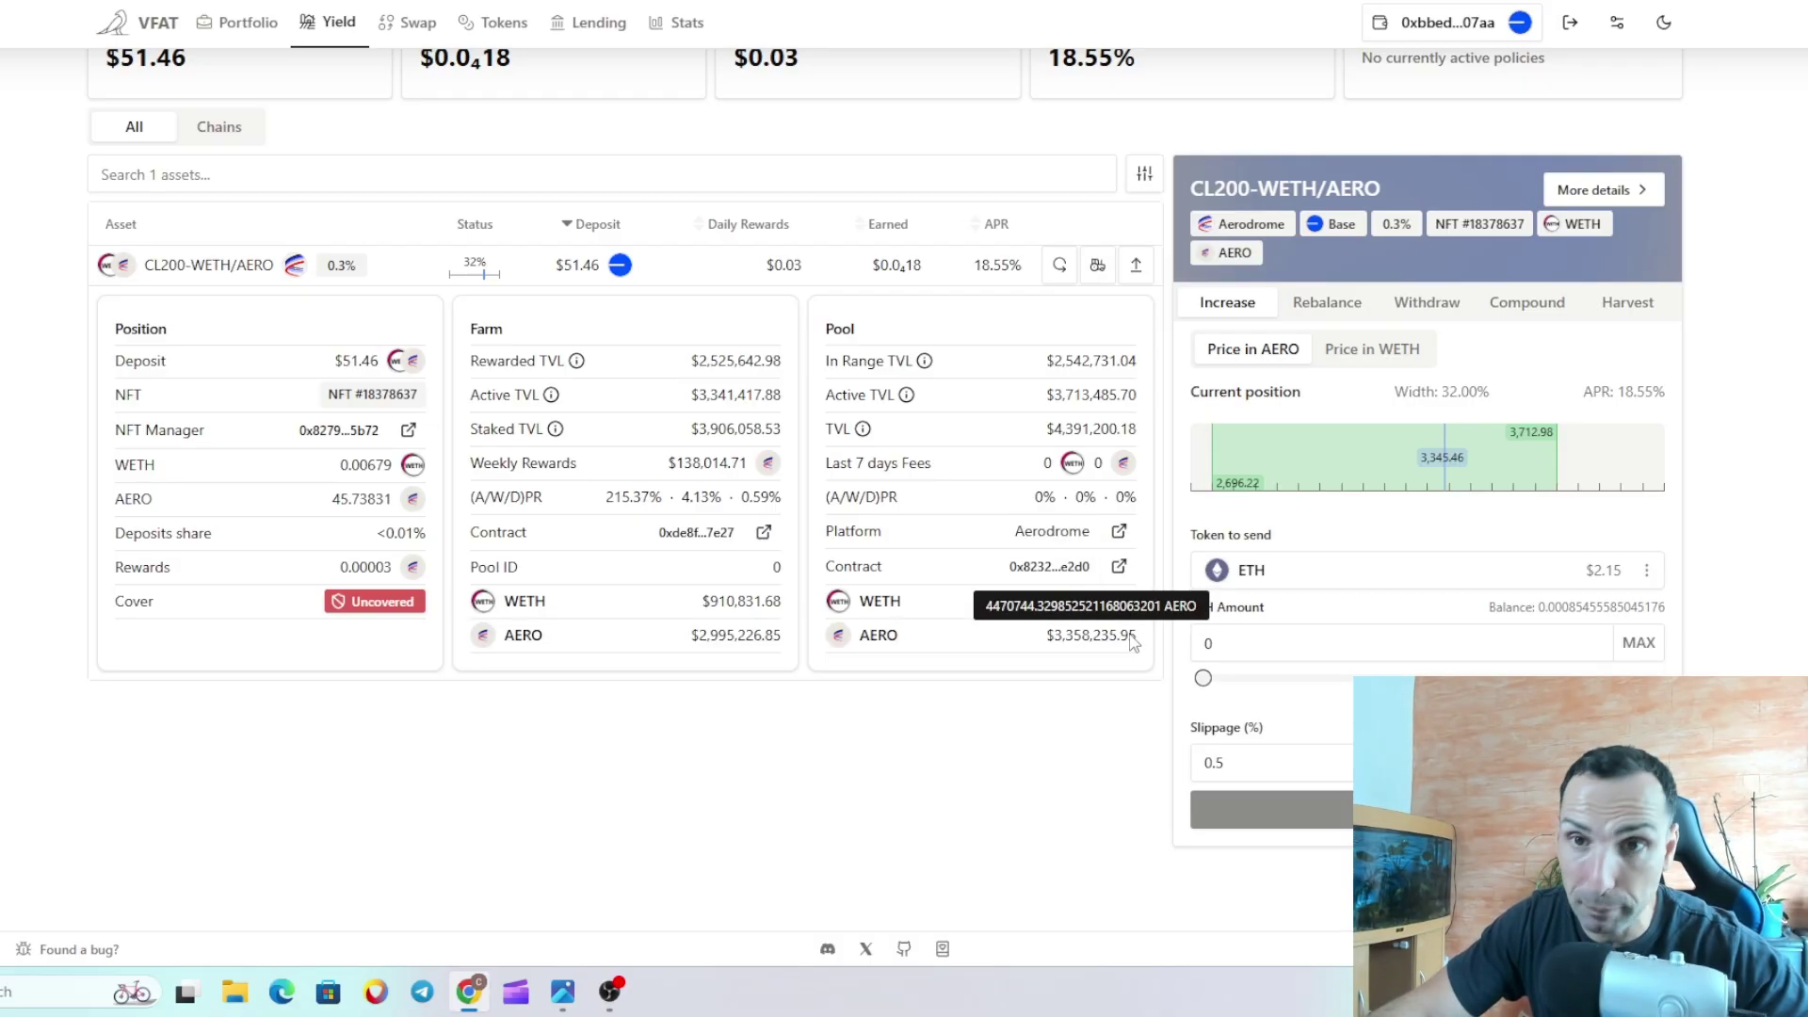
{"action": "scroll", "coordinate": [891, 683], "scroll_direction": "up", "scroll_amount": 2}
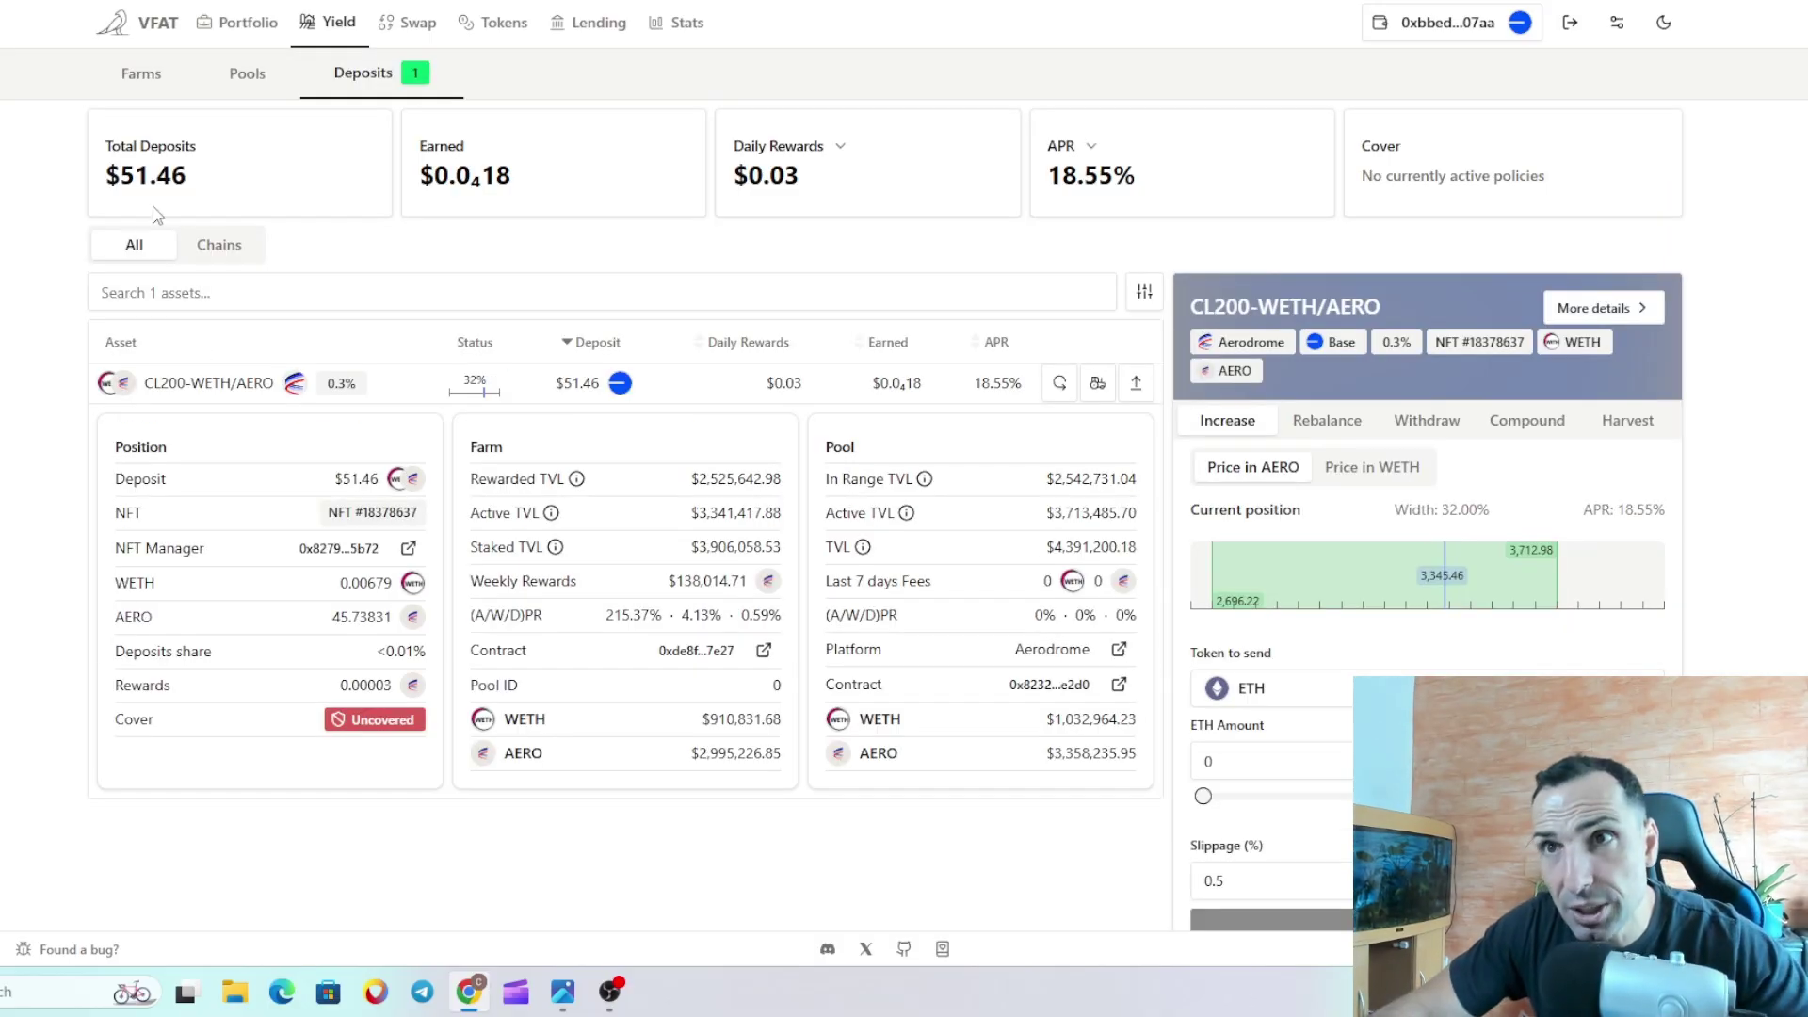
Step: Return to the CL200-WETH/AERO deposit and review its Withdraw, Harvest and Rebalance options, trying a 48% withdrawal without submitting it
{"action": "left_click", "coordinate": [334, 30]}
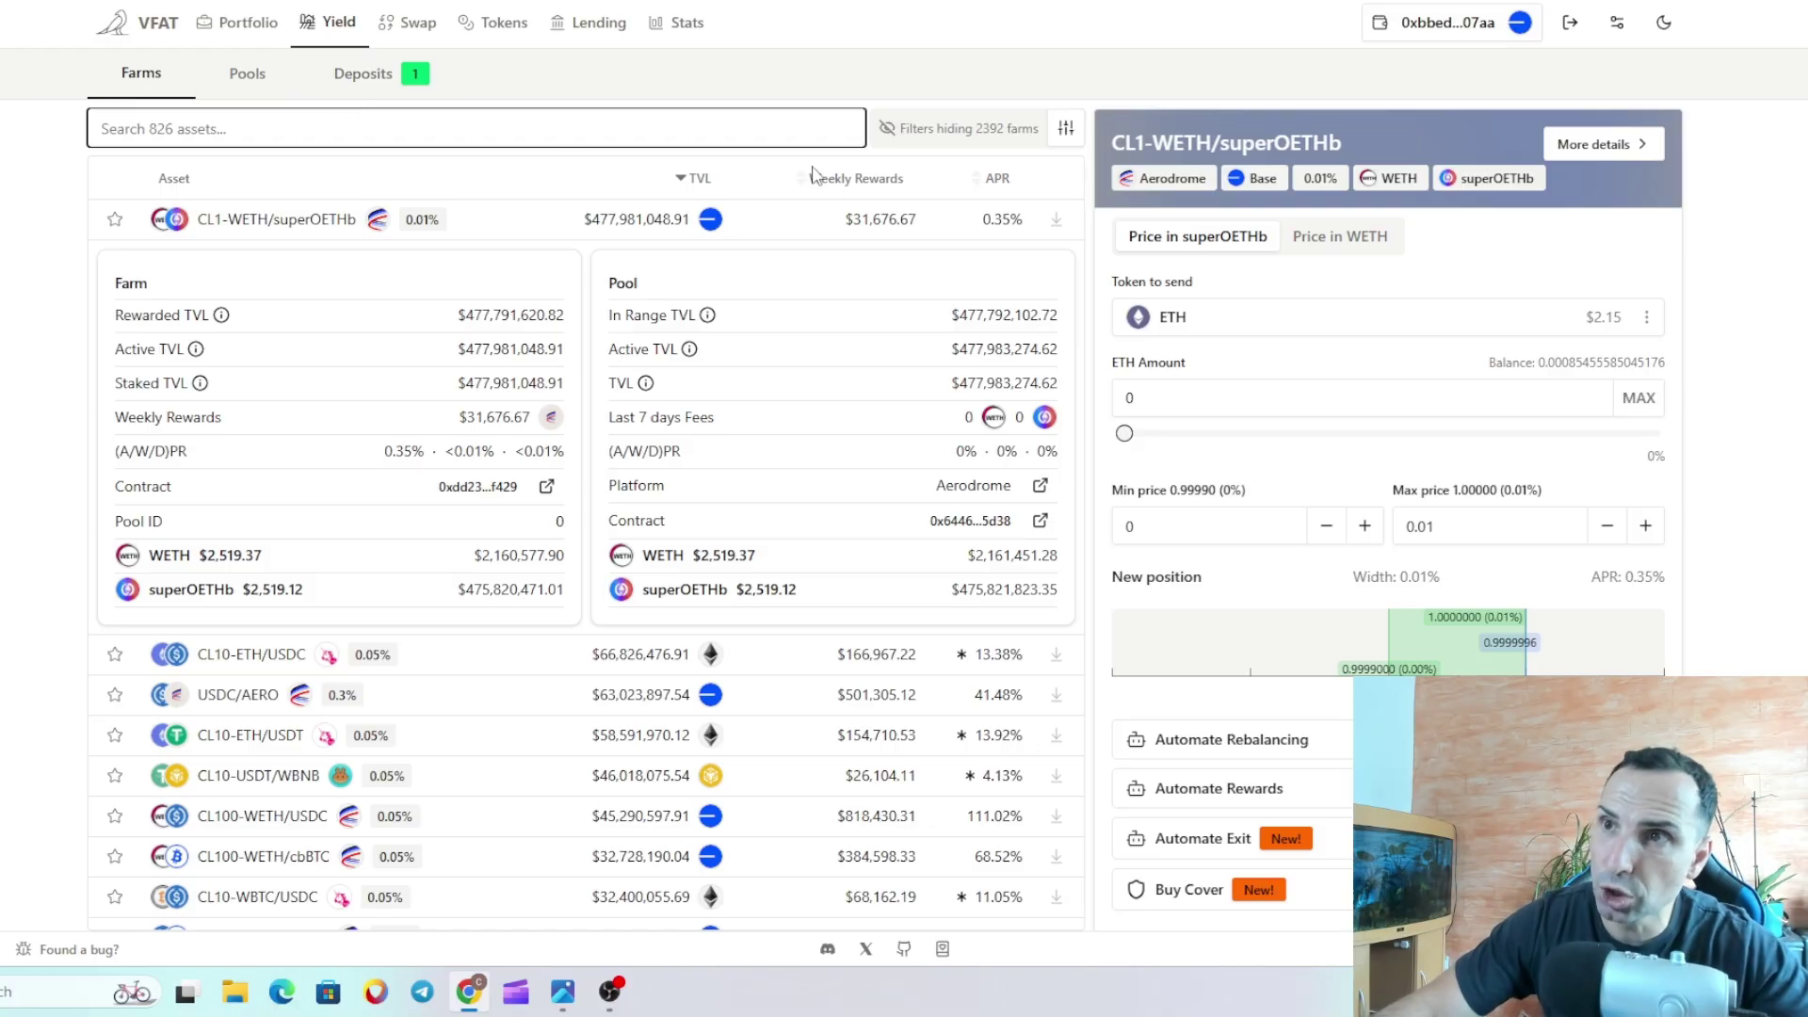
{"action": "left_click", "coordinate": [367, 75]}
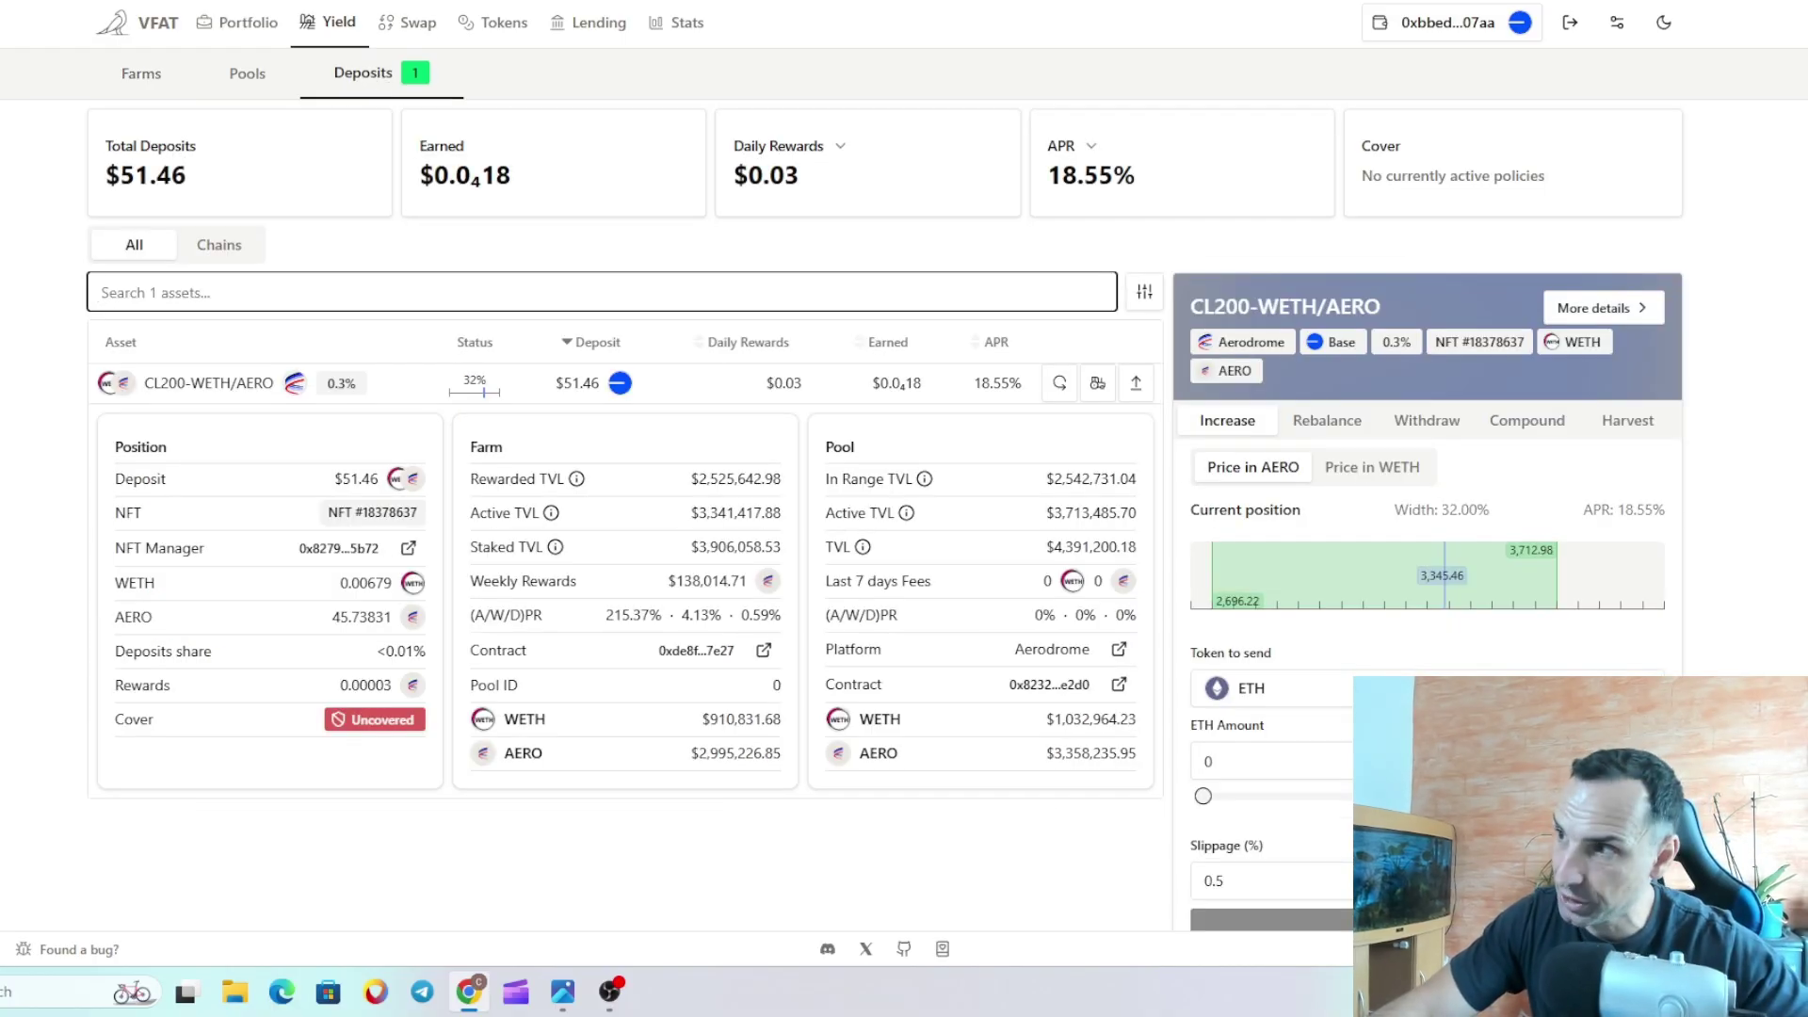
{"action": "left_click", "coordinate": [1445, 420]}
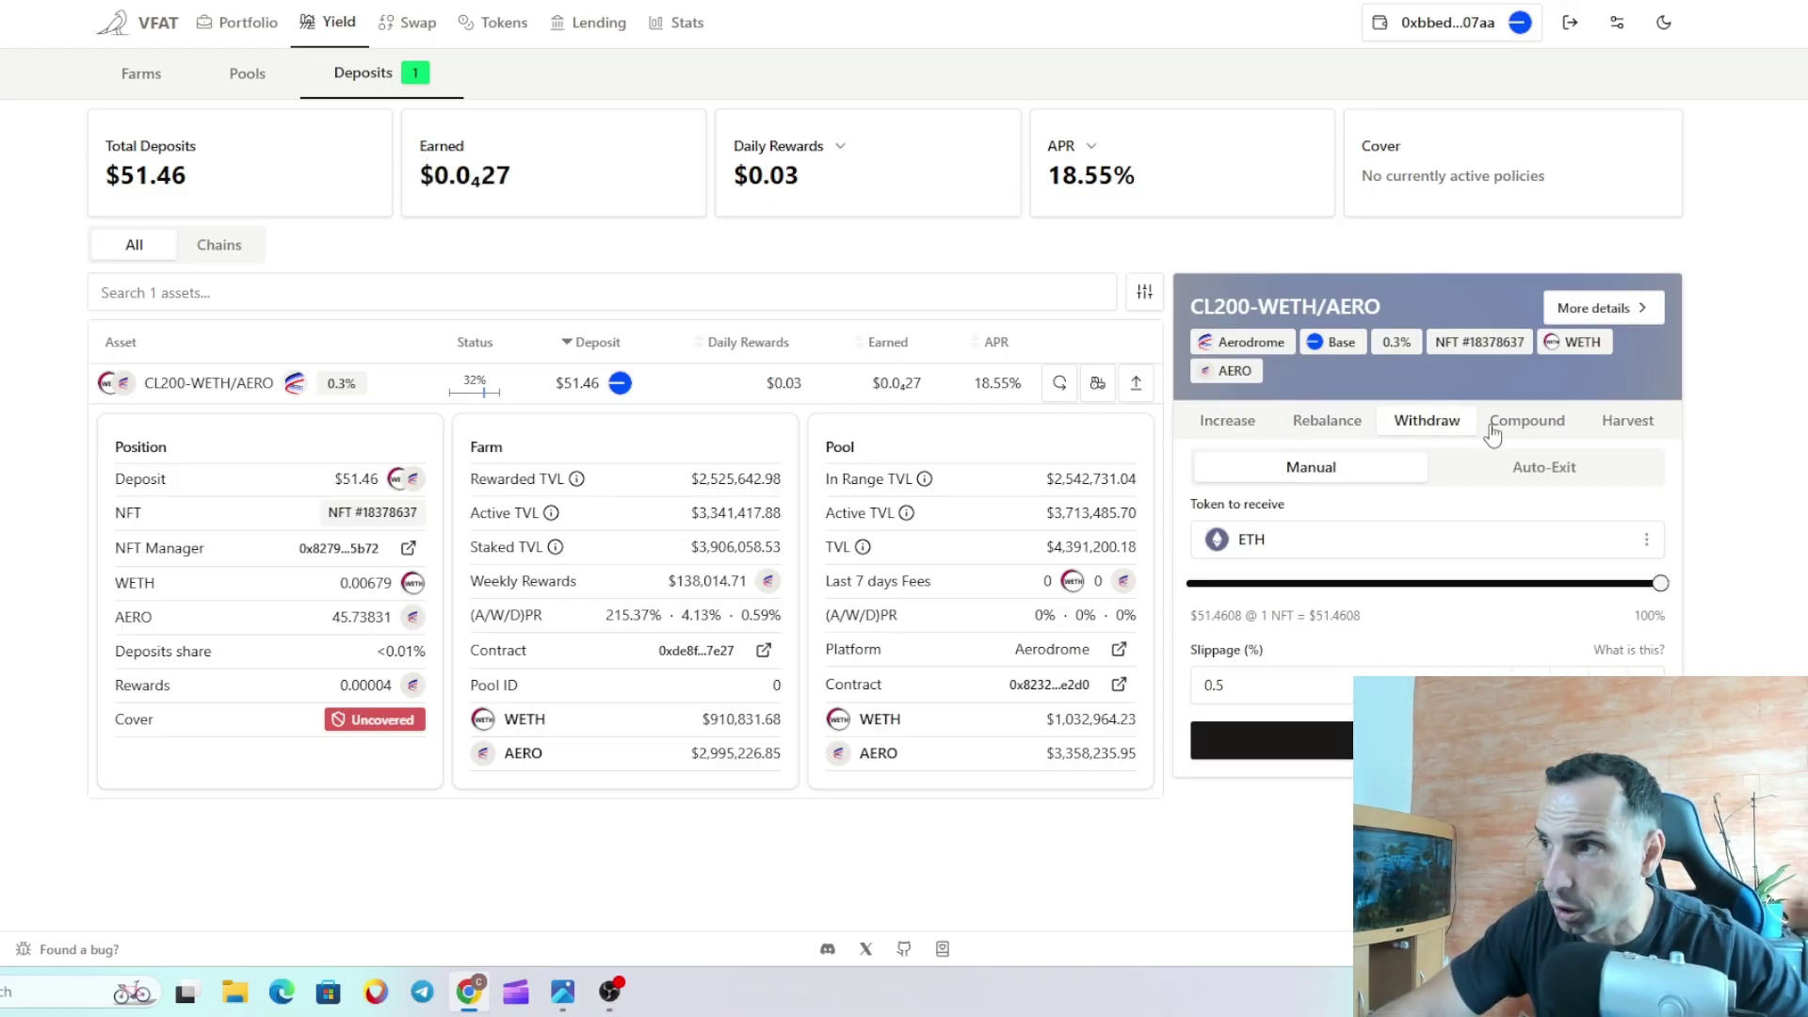
{"action": "left_click_drag", "start_coordinate": [1554, 584], "coordinate": [1422, 588]}
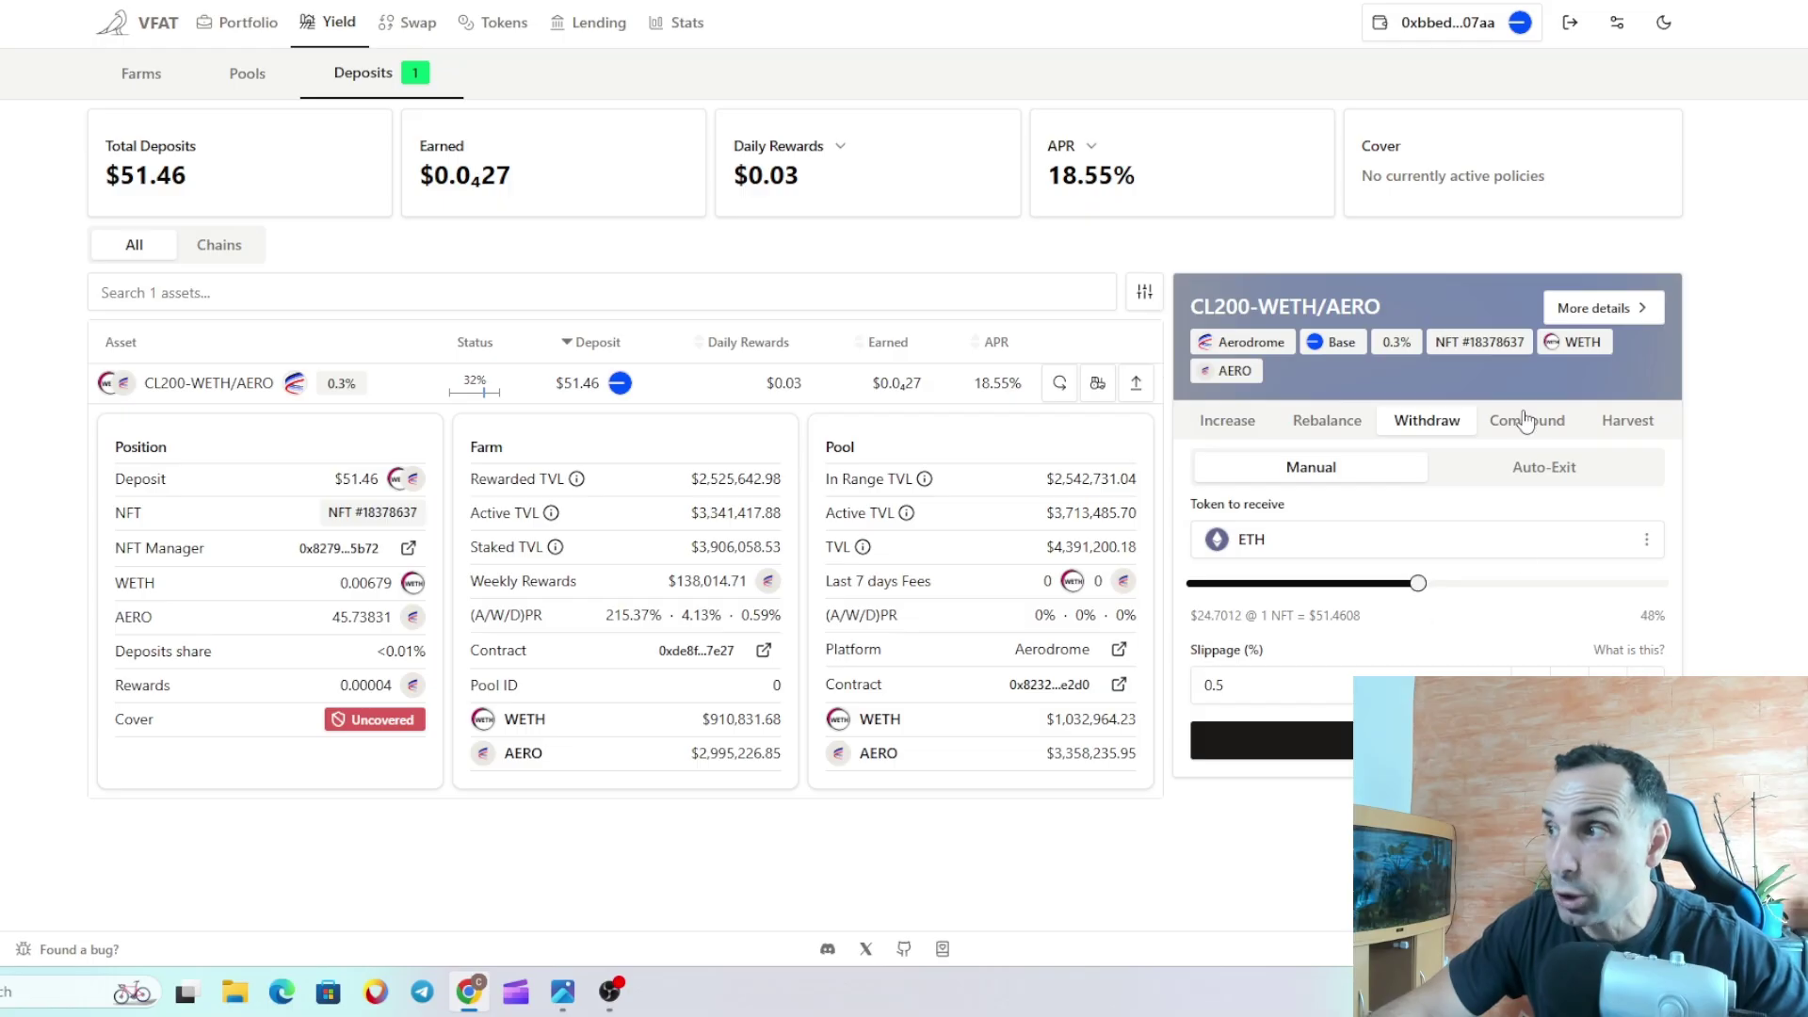
{"action": "left_click", "coordinate": [1643, 426]}
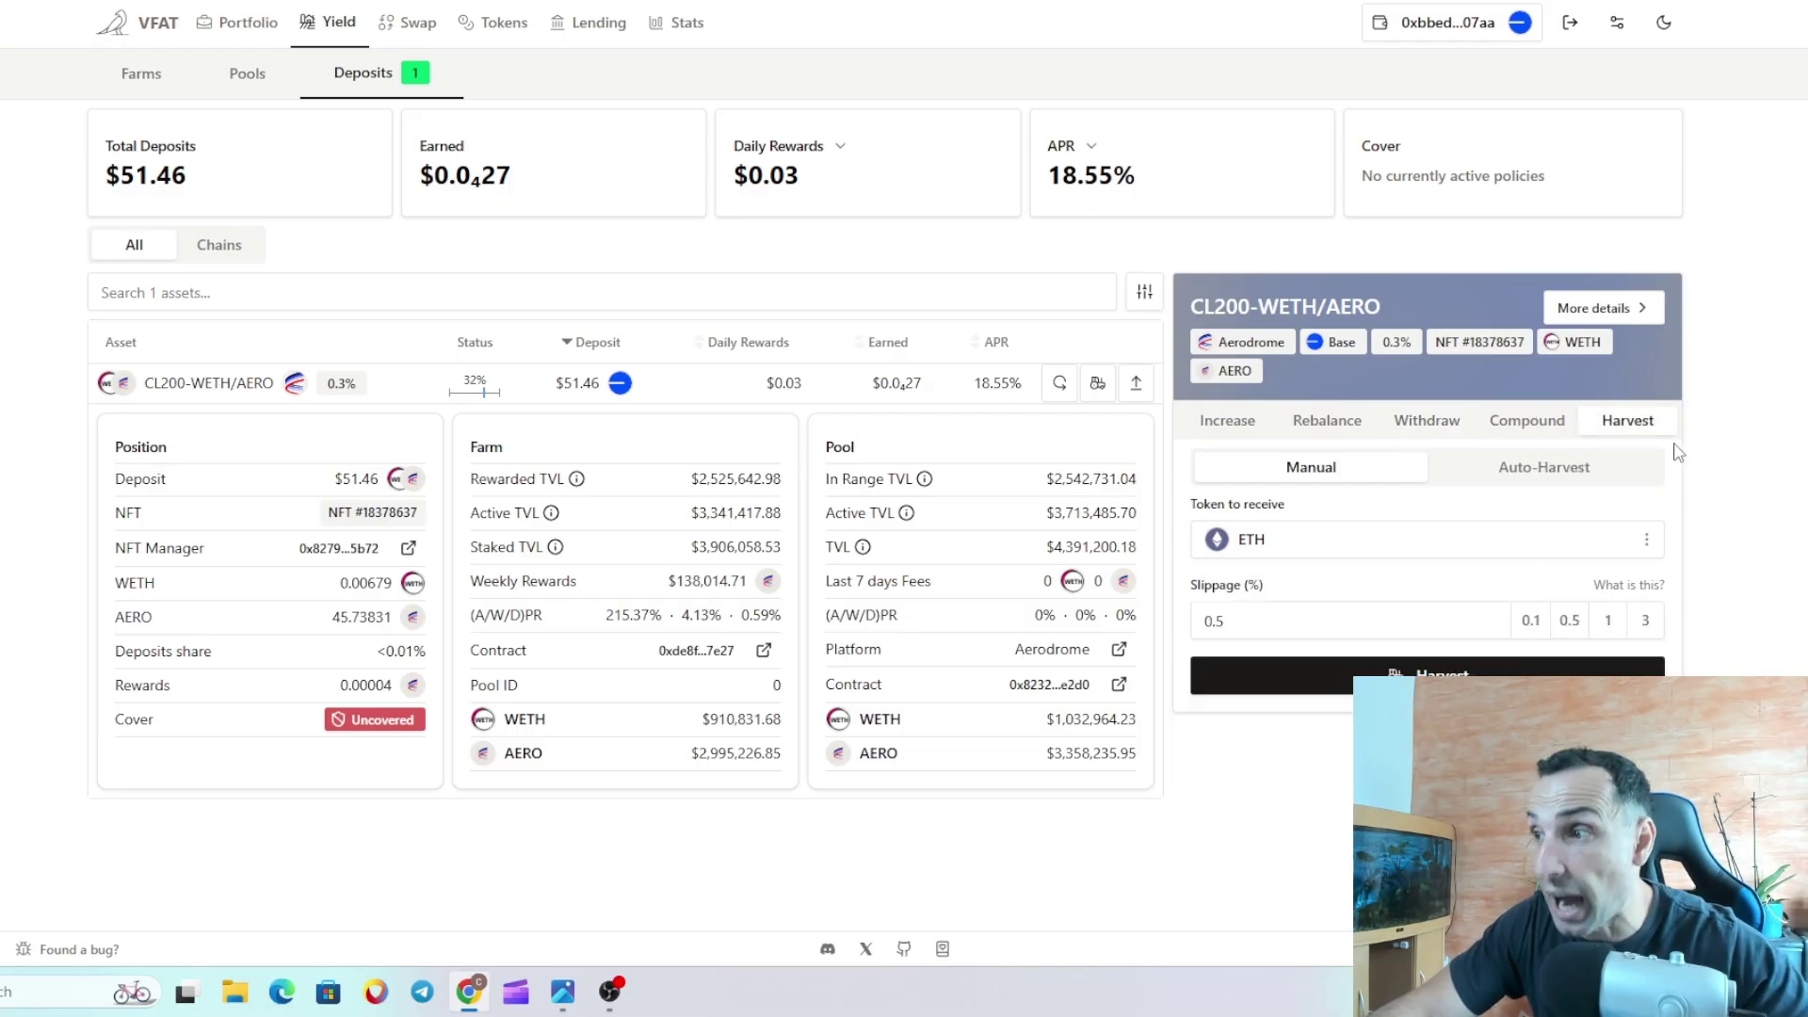
{"action": "left_click", "coordinate": [1332, 420]}
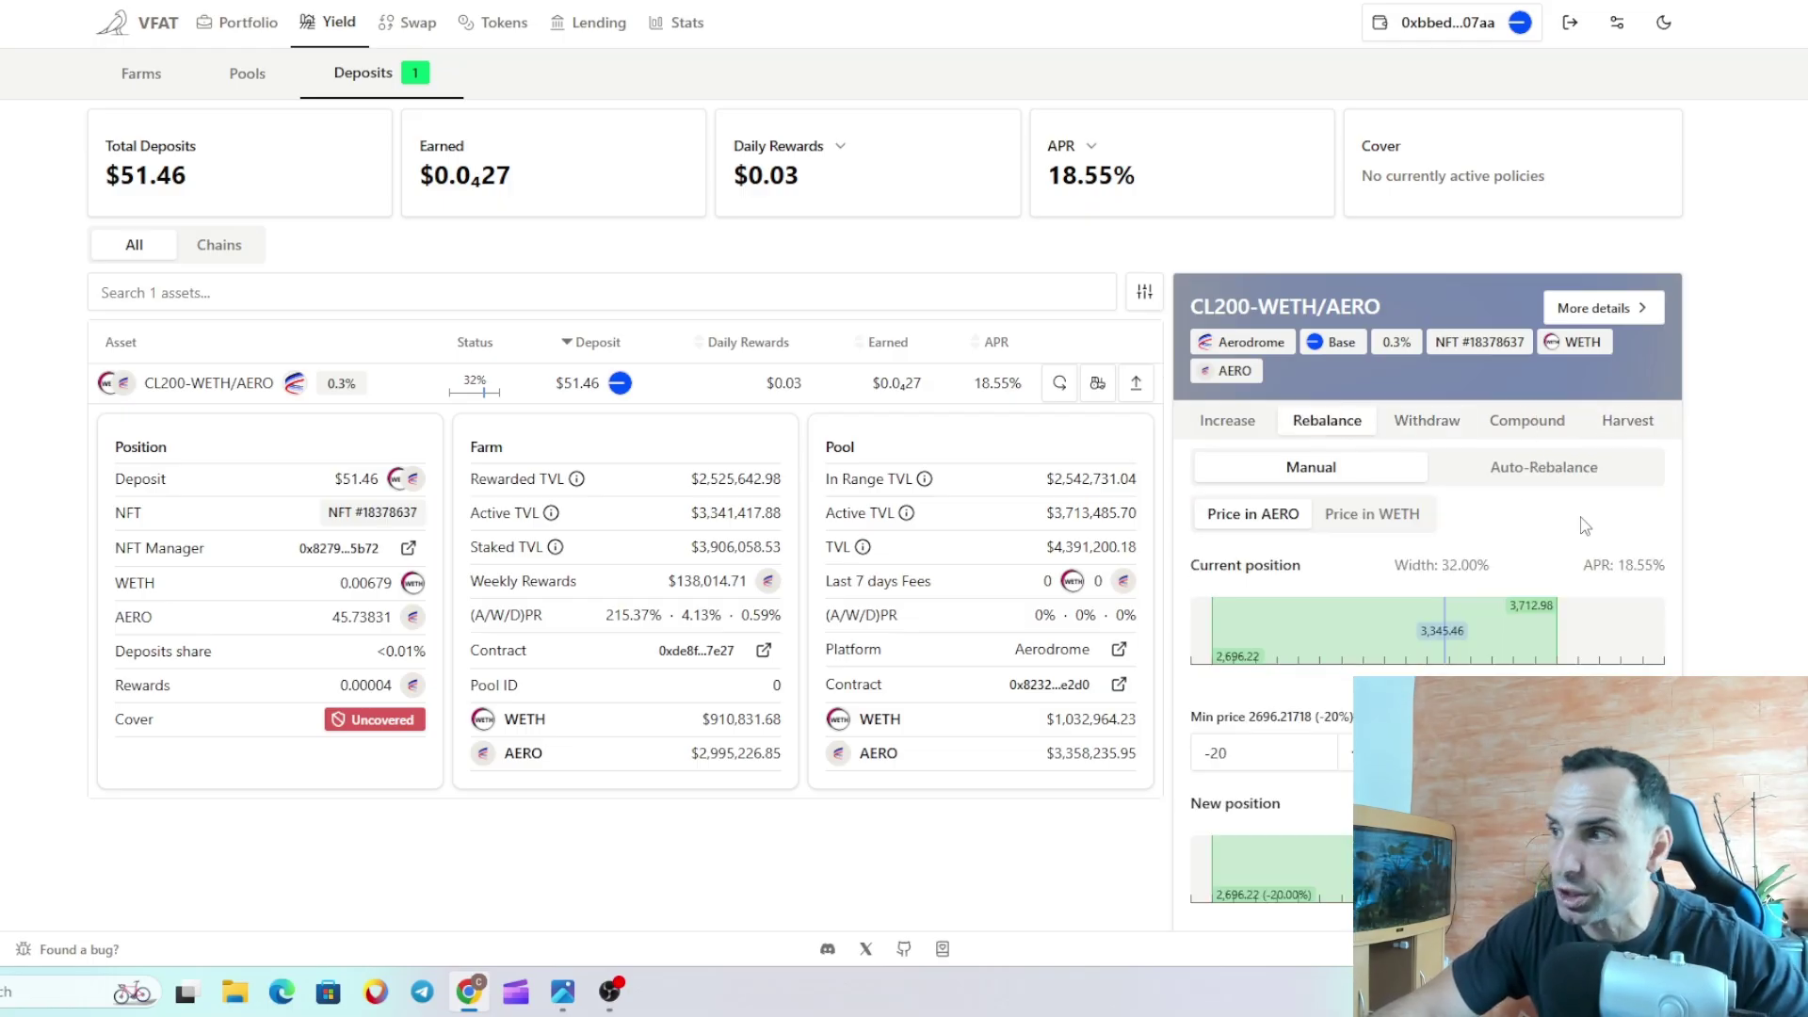
{"action": "scroll", "coordinate": [1582, 527], "scroll_direction": "down", "scroll_amount": 2}
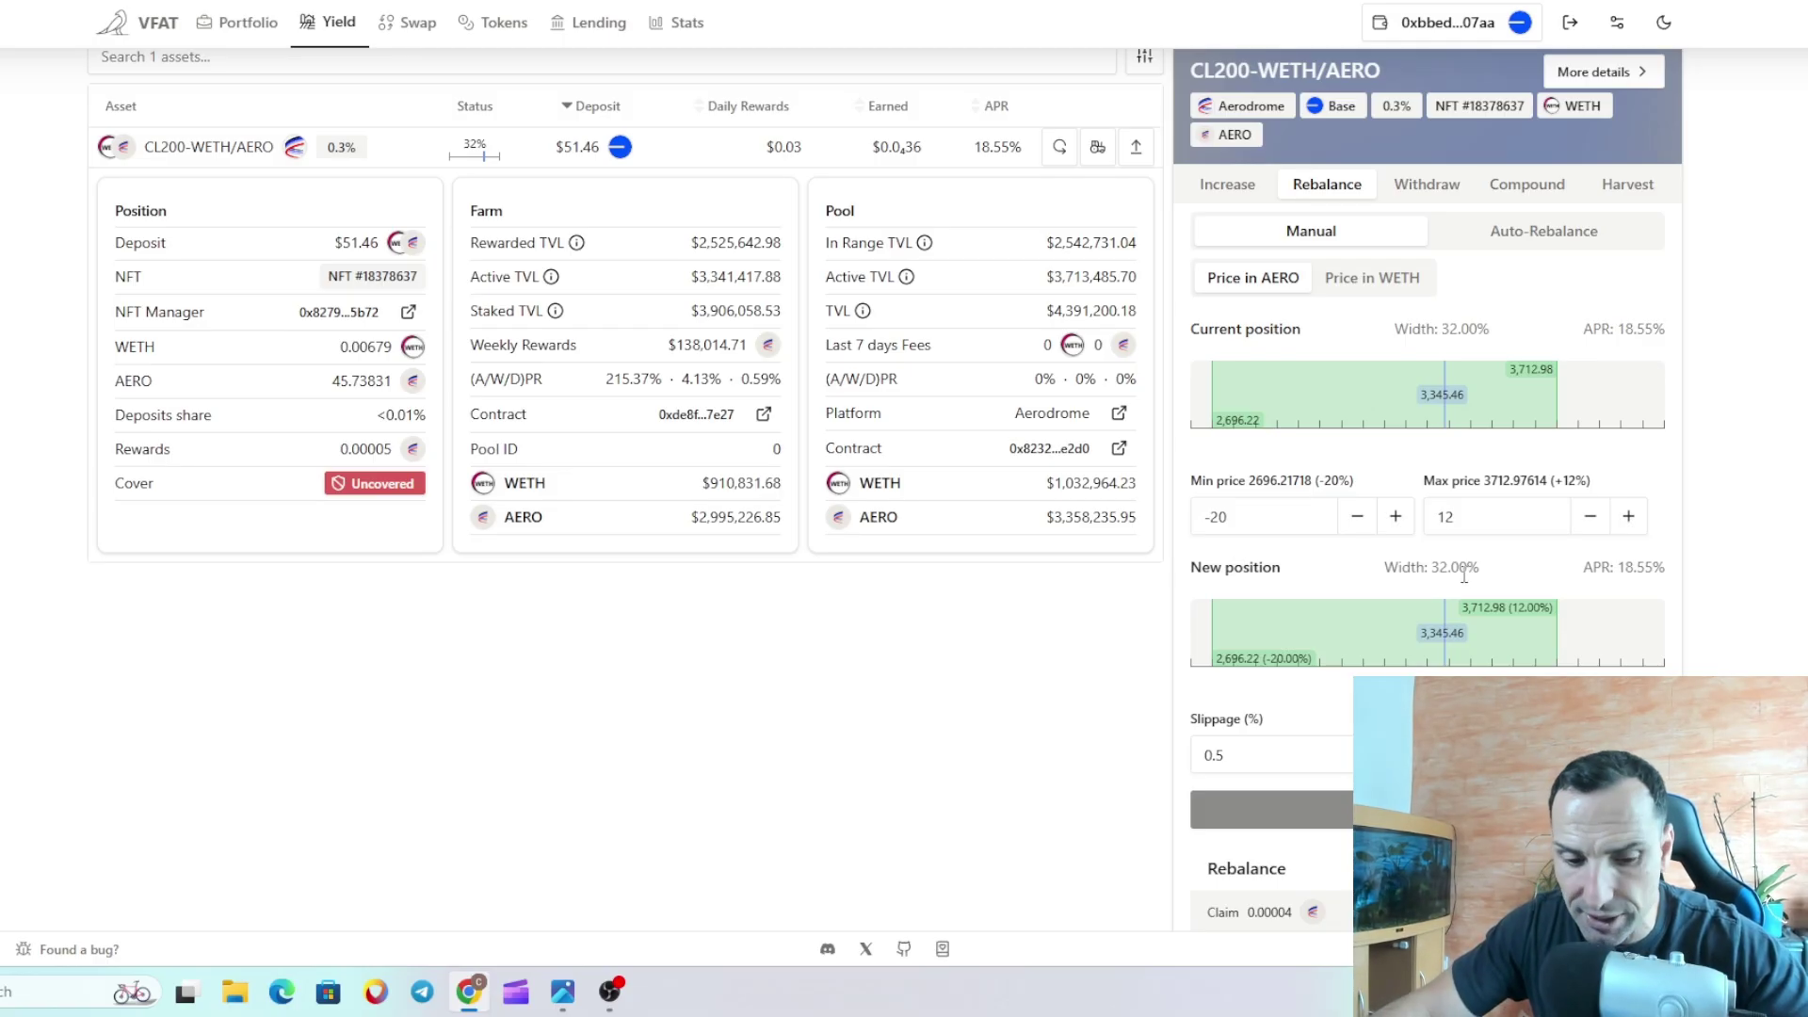
{"action": "scroll", "coordinate": [1461, 572], "scroll_direction": "up", "scroll_amount": 3}
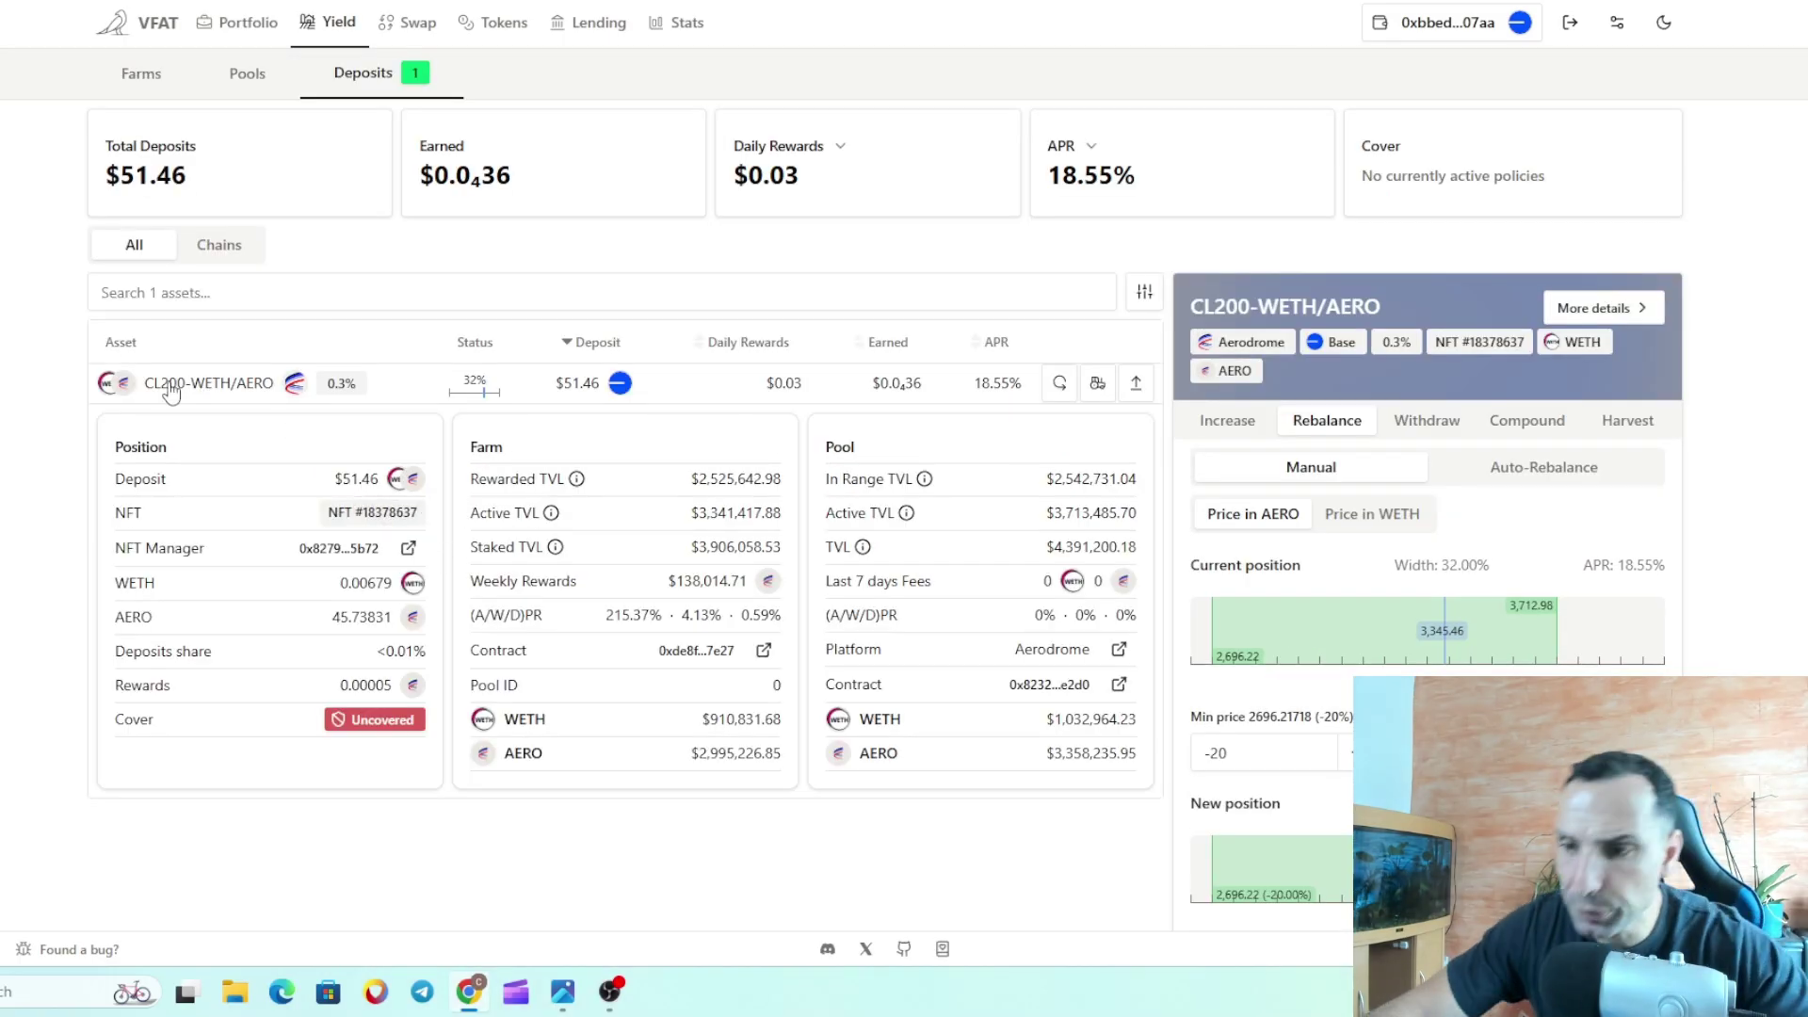
Step: Check the deposit filters, open the Pools list, look at its chain and protocol filters, and browse it sorted by past 7-day fees
{"action": "left_click", "coordinate": [1144, 291]}
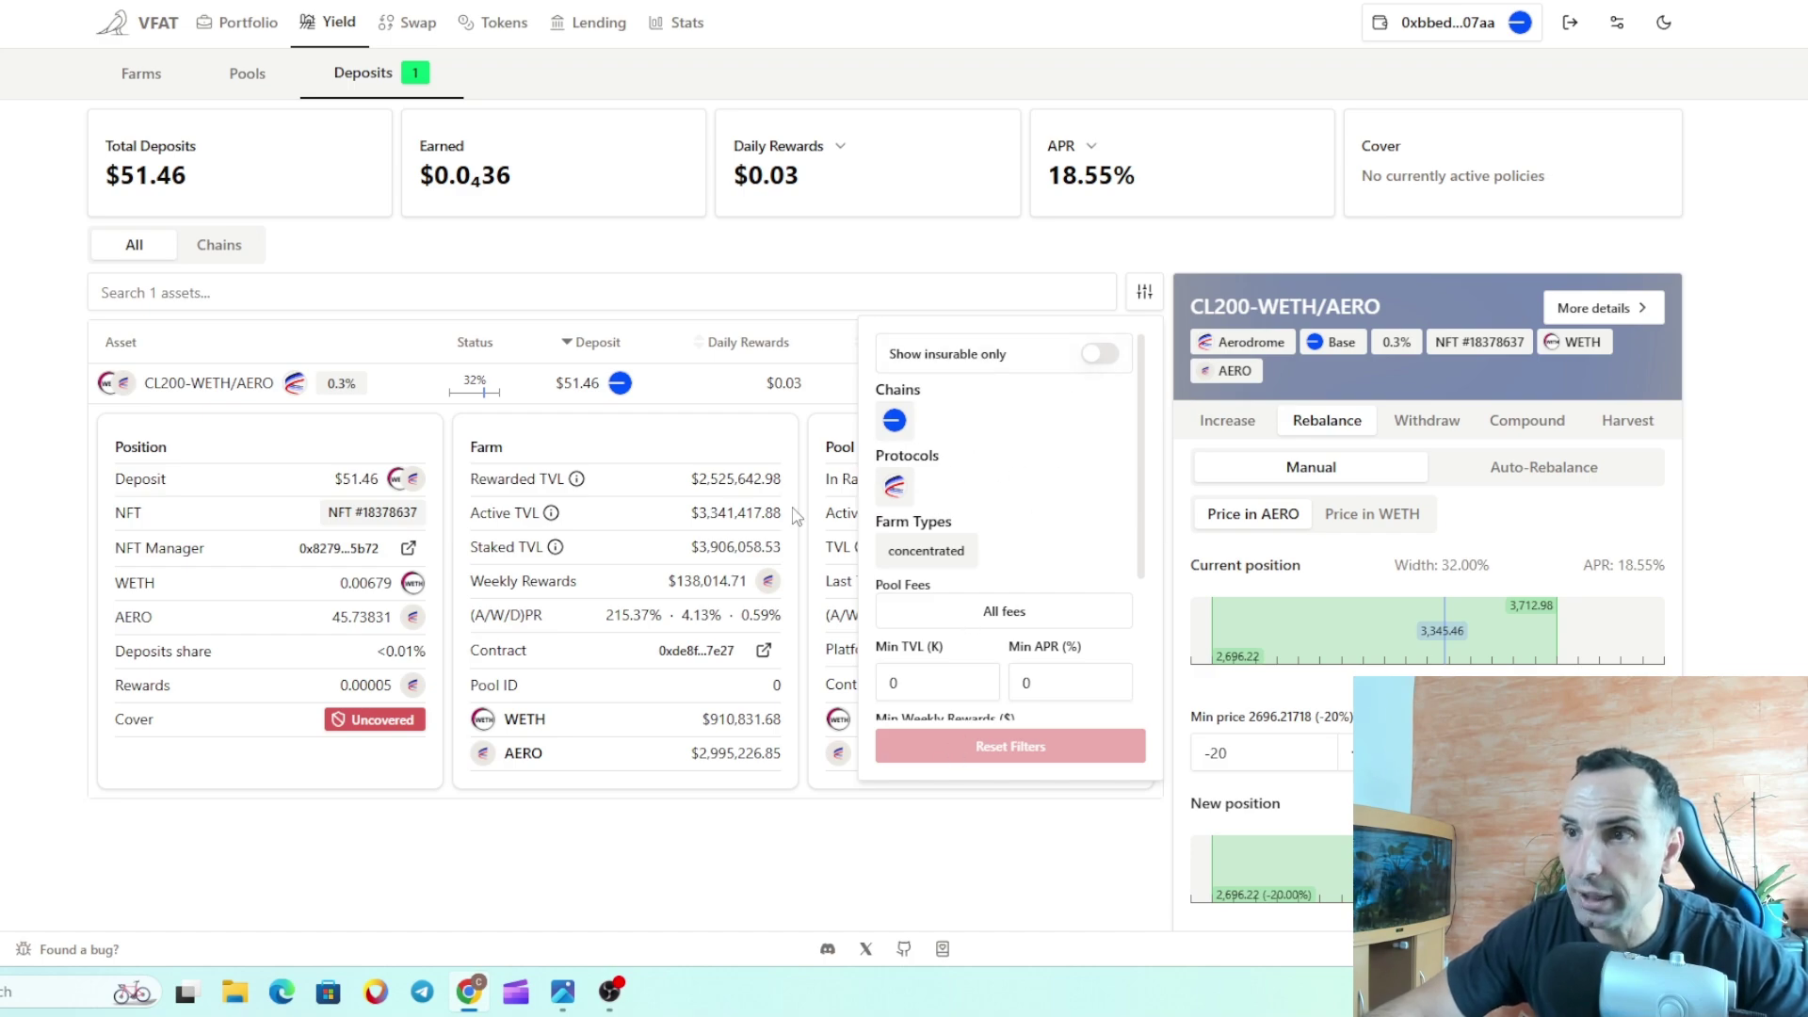
{"action": "left_click", "coordinate": [248, 75]}
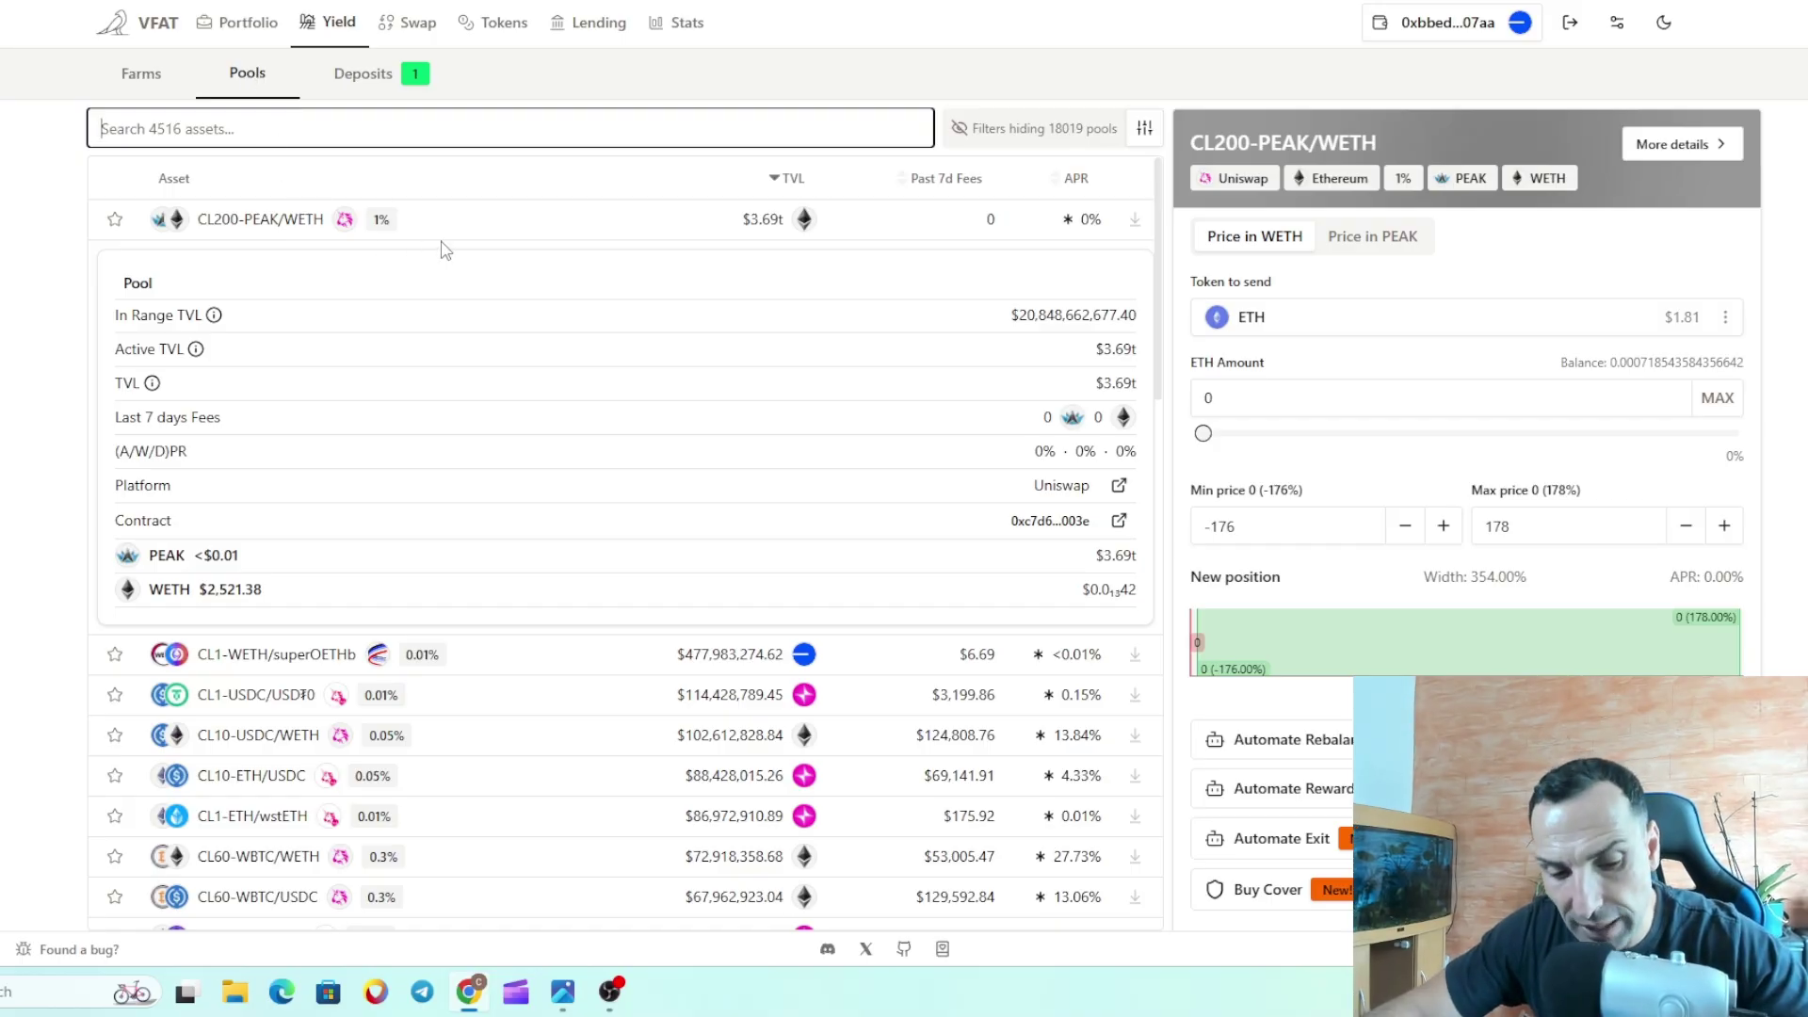
{"action": "left_click", "coordinate": [1143, 130]}
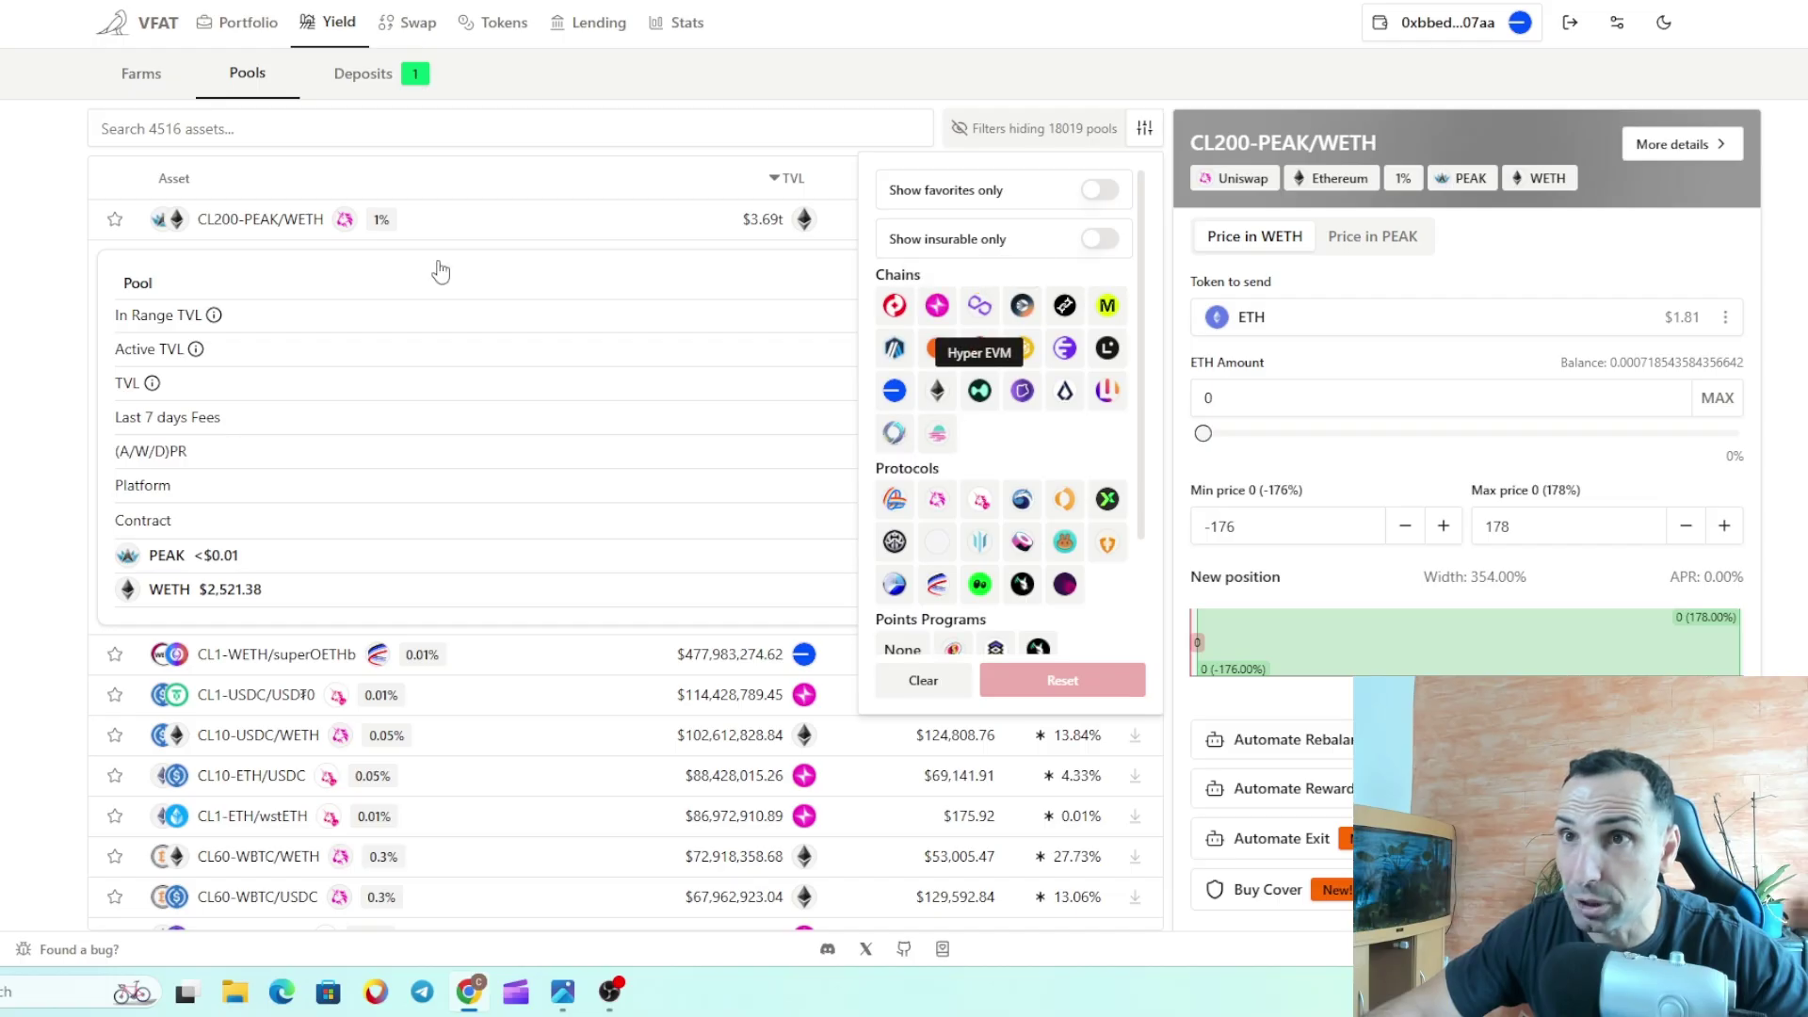
{"action": "left_click", "coordinate": [942, 179]}
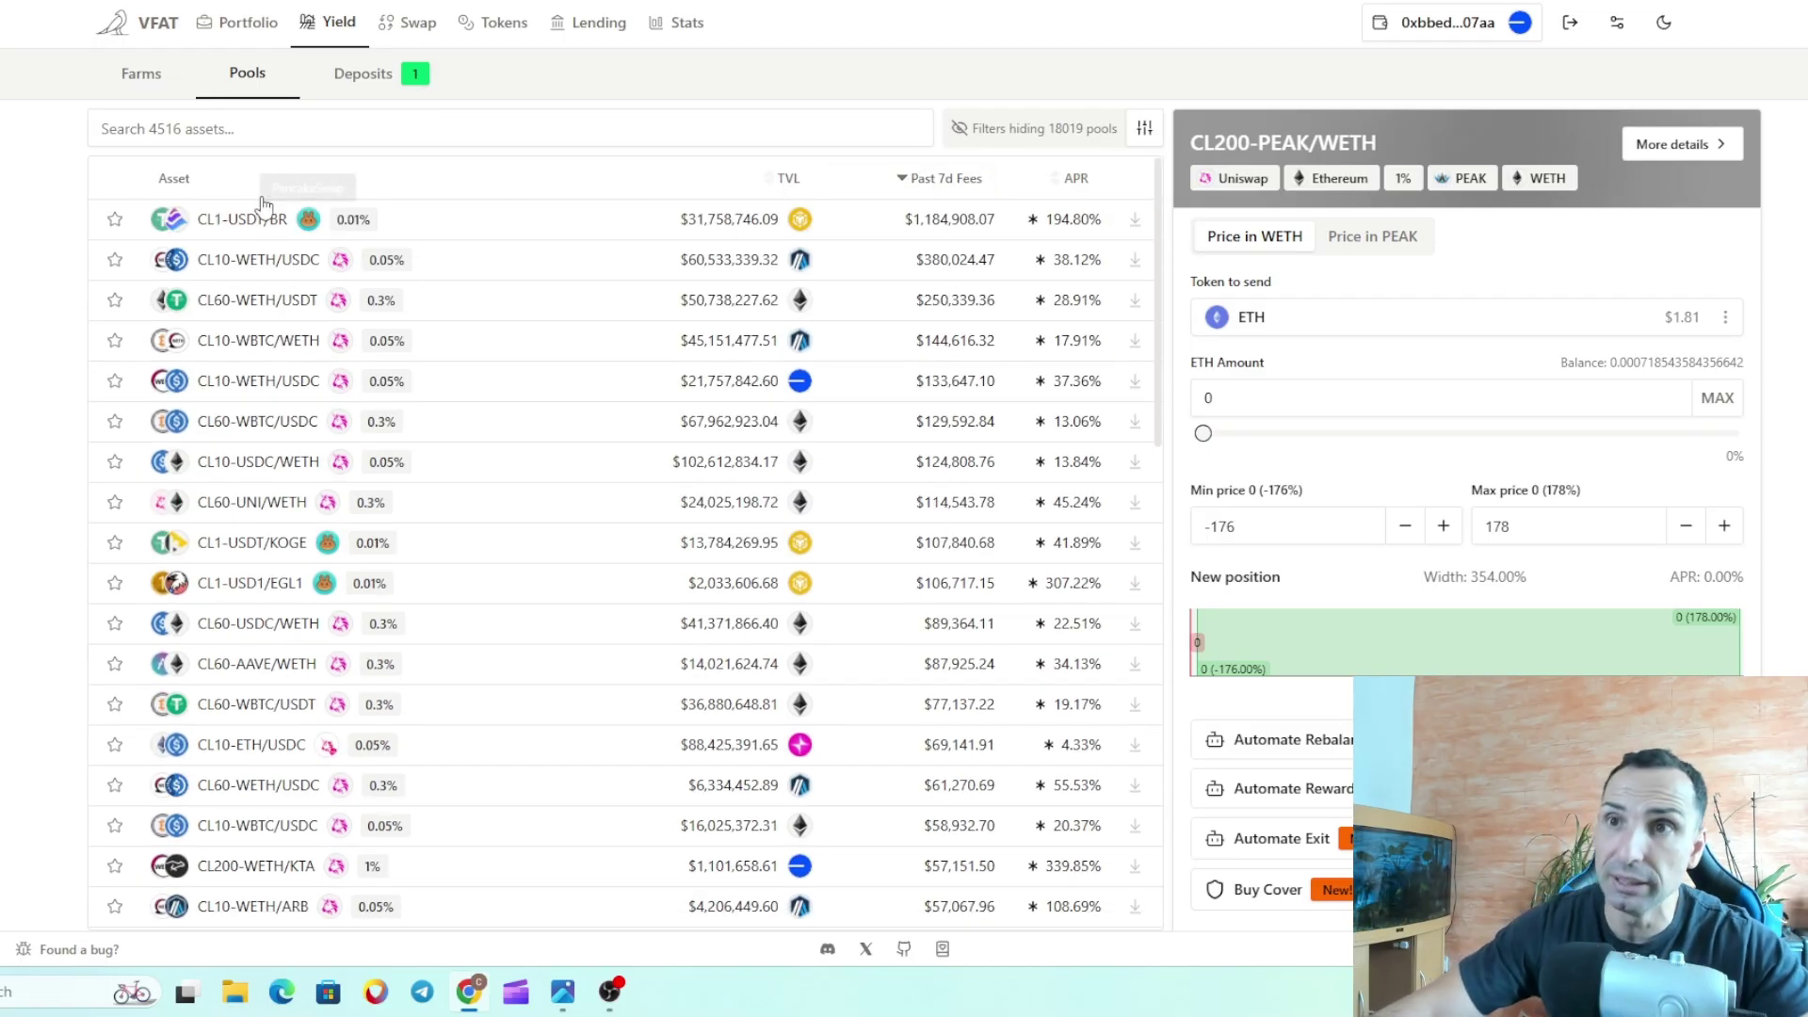
{"action": "mouse_move", "coordinate": [1012, 231]}
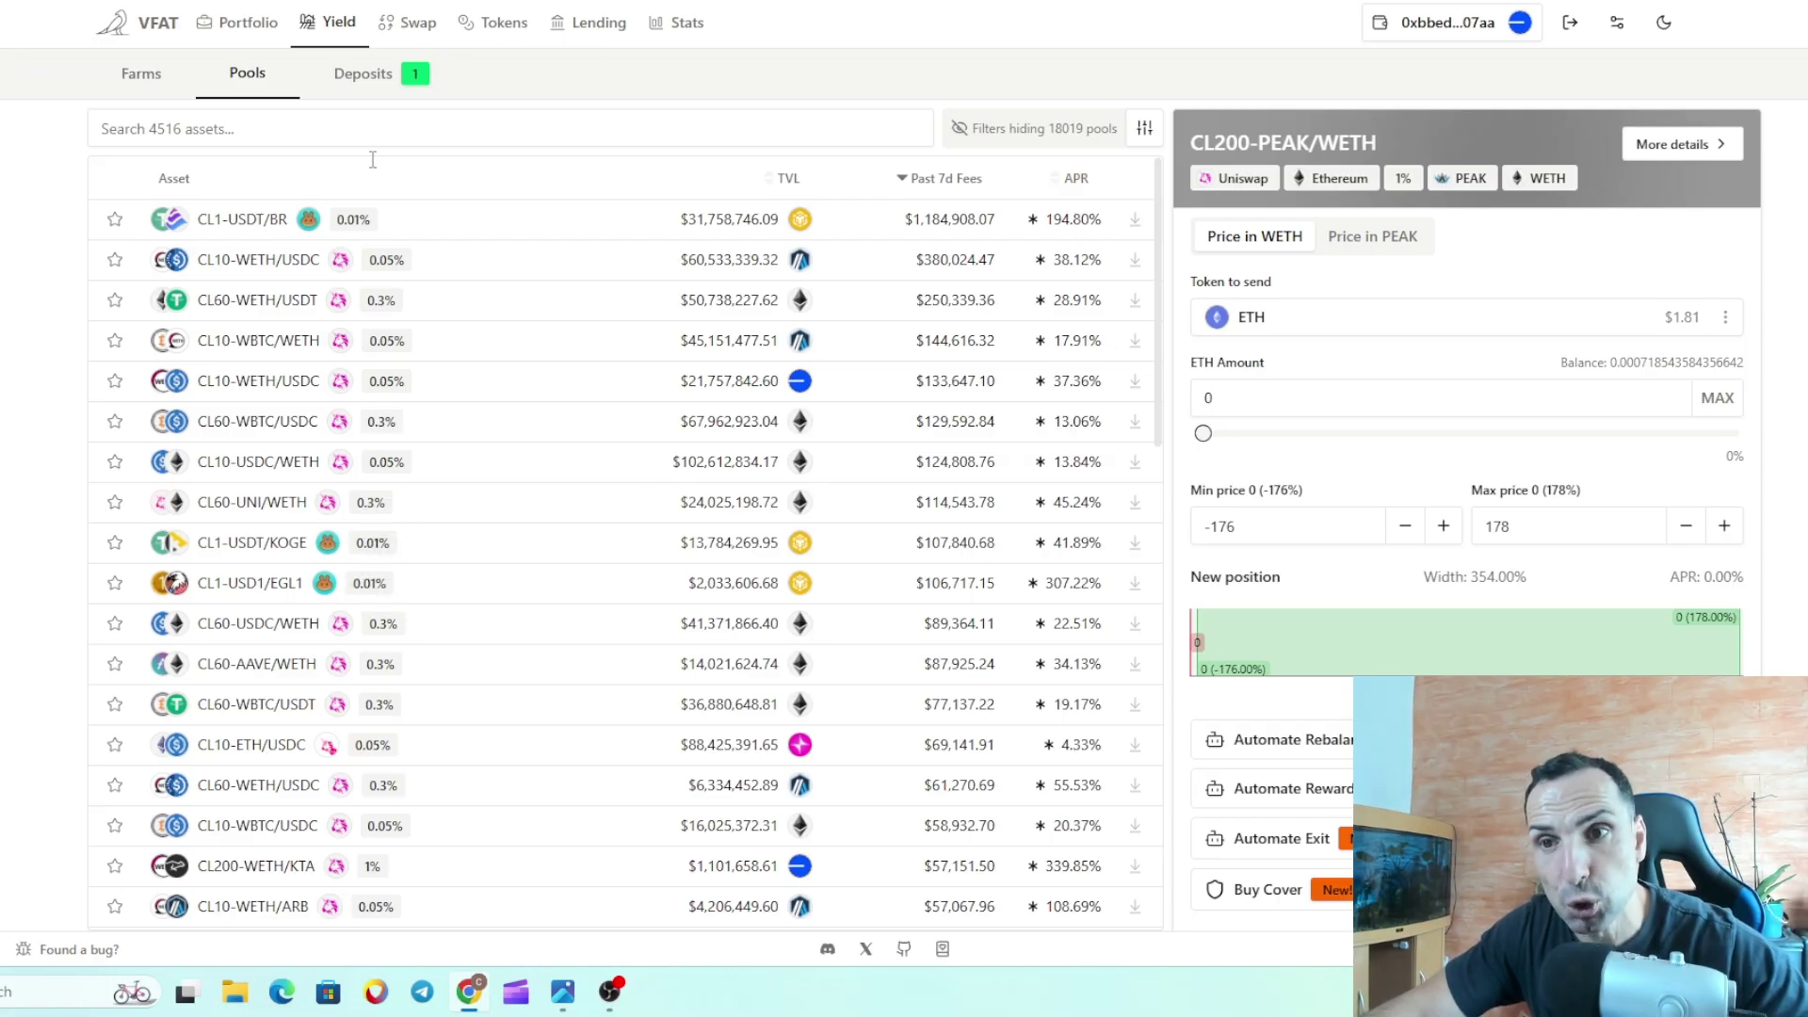
{"action": "scroll", "coordinate": [539, 428], "scroll_direction": "down", "scroll_amount": 2}
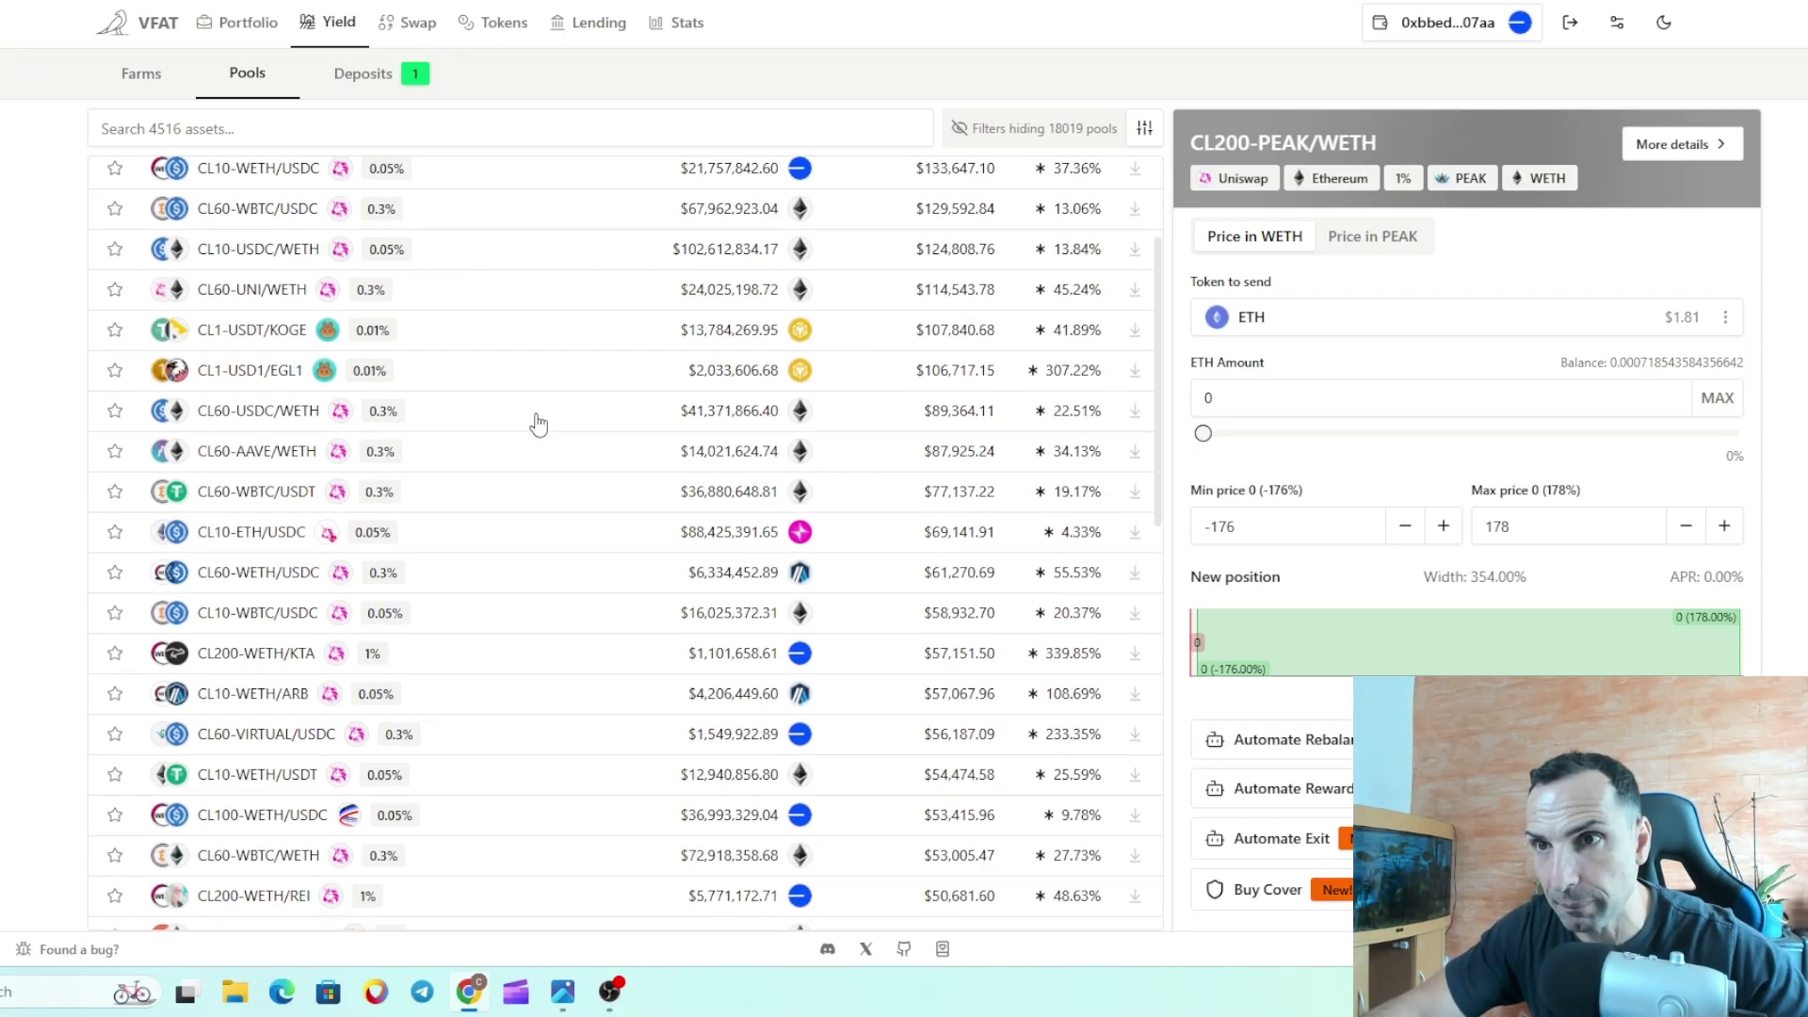
{"action": "scroll", "coordinate": [533, 425], "scroll_direction": "up", "scroll_amount": 2}
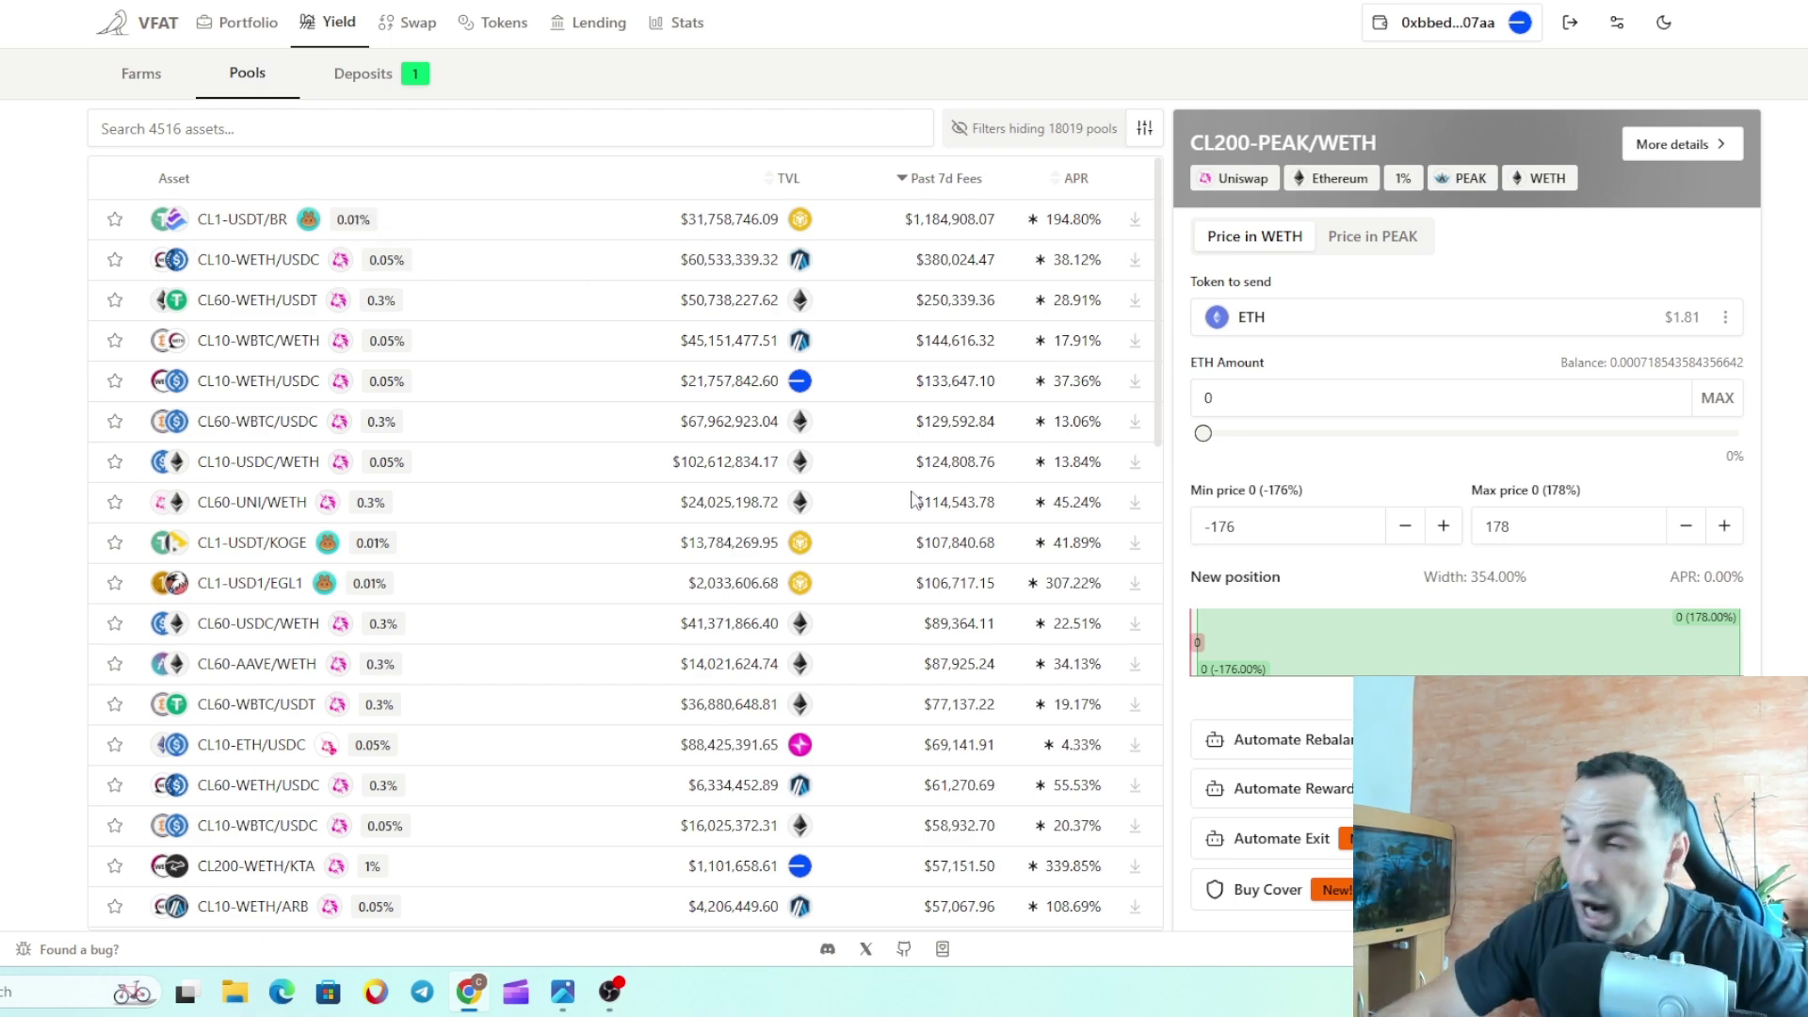
Step: Select the Uniswap CL10-WETH/USDC 0.05% pool on Base from the Pools list and fill its deposit with 100% of the USDT balance
{"action": "scroll", "coordinate": [932, 377], "scroll_direction": "down", "scroll_amount": 3}
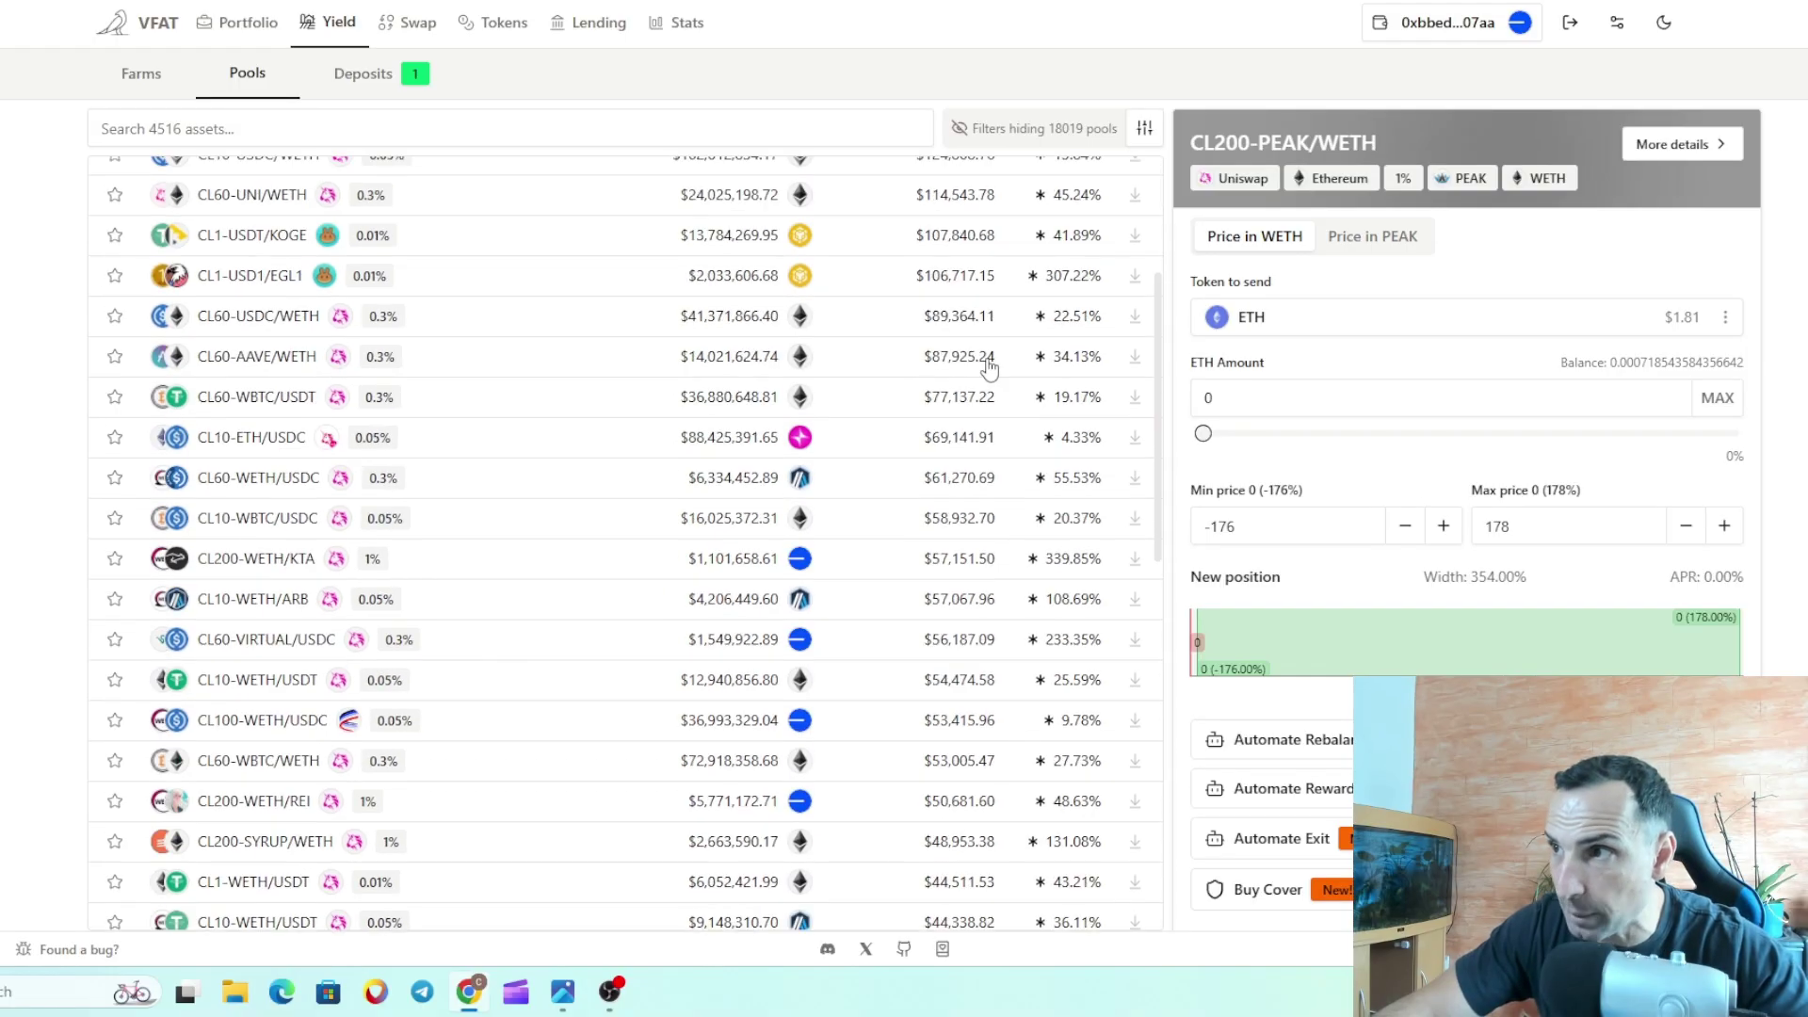
{"action": "scroll", "coordinate": [447, 323], "scroll_direction": "up", "scroll_amount": 2}
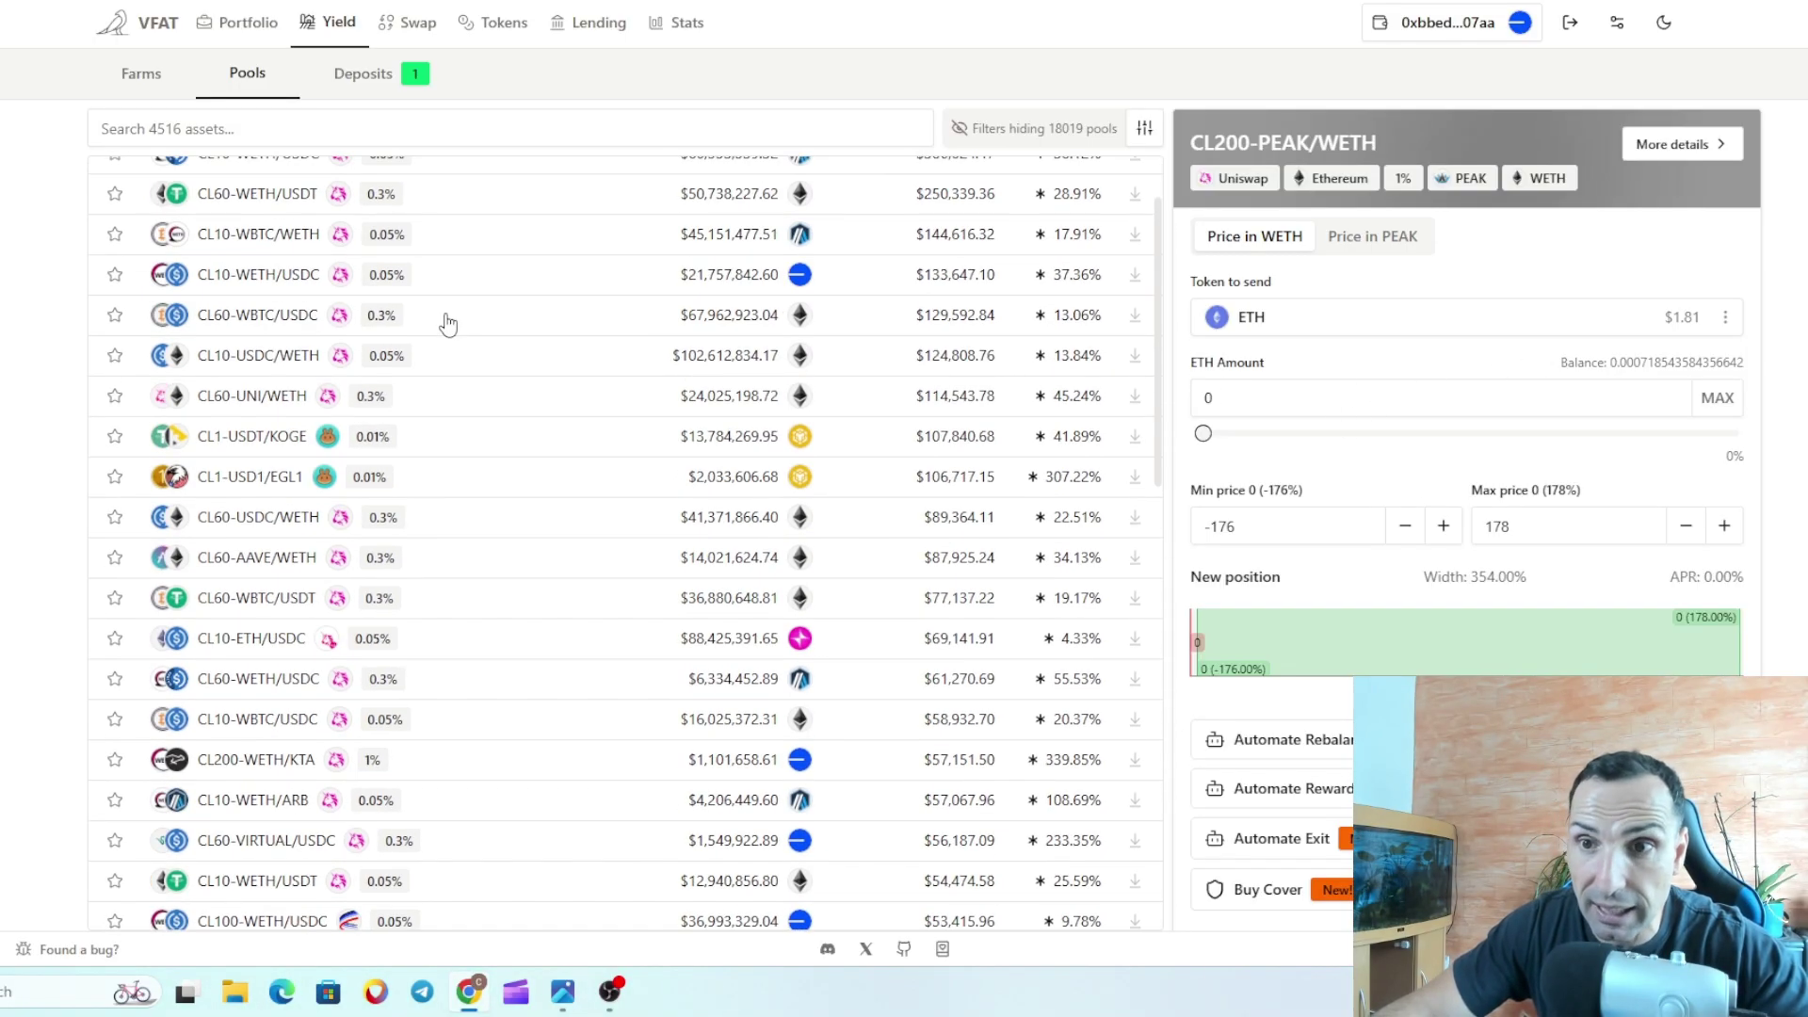
{"action": "scroll", "coordinate": [449, 333], "scroll_direction": "up", "scroll_amount": 1}
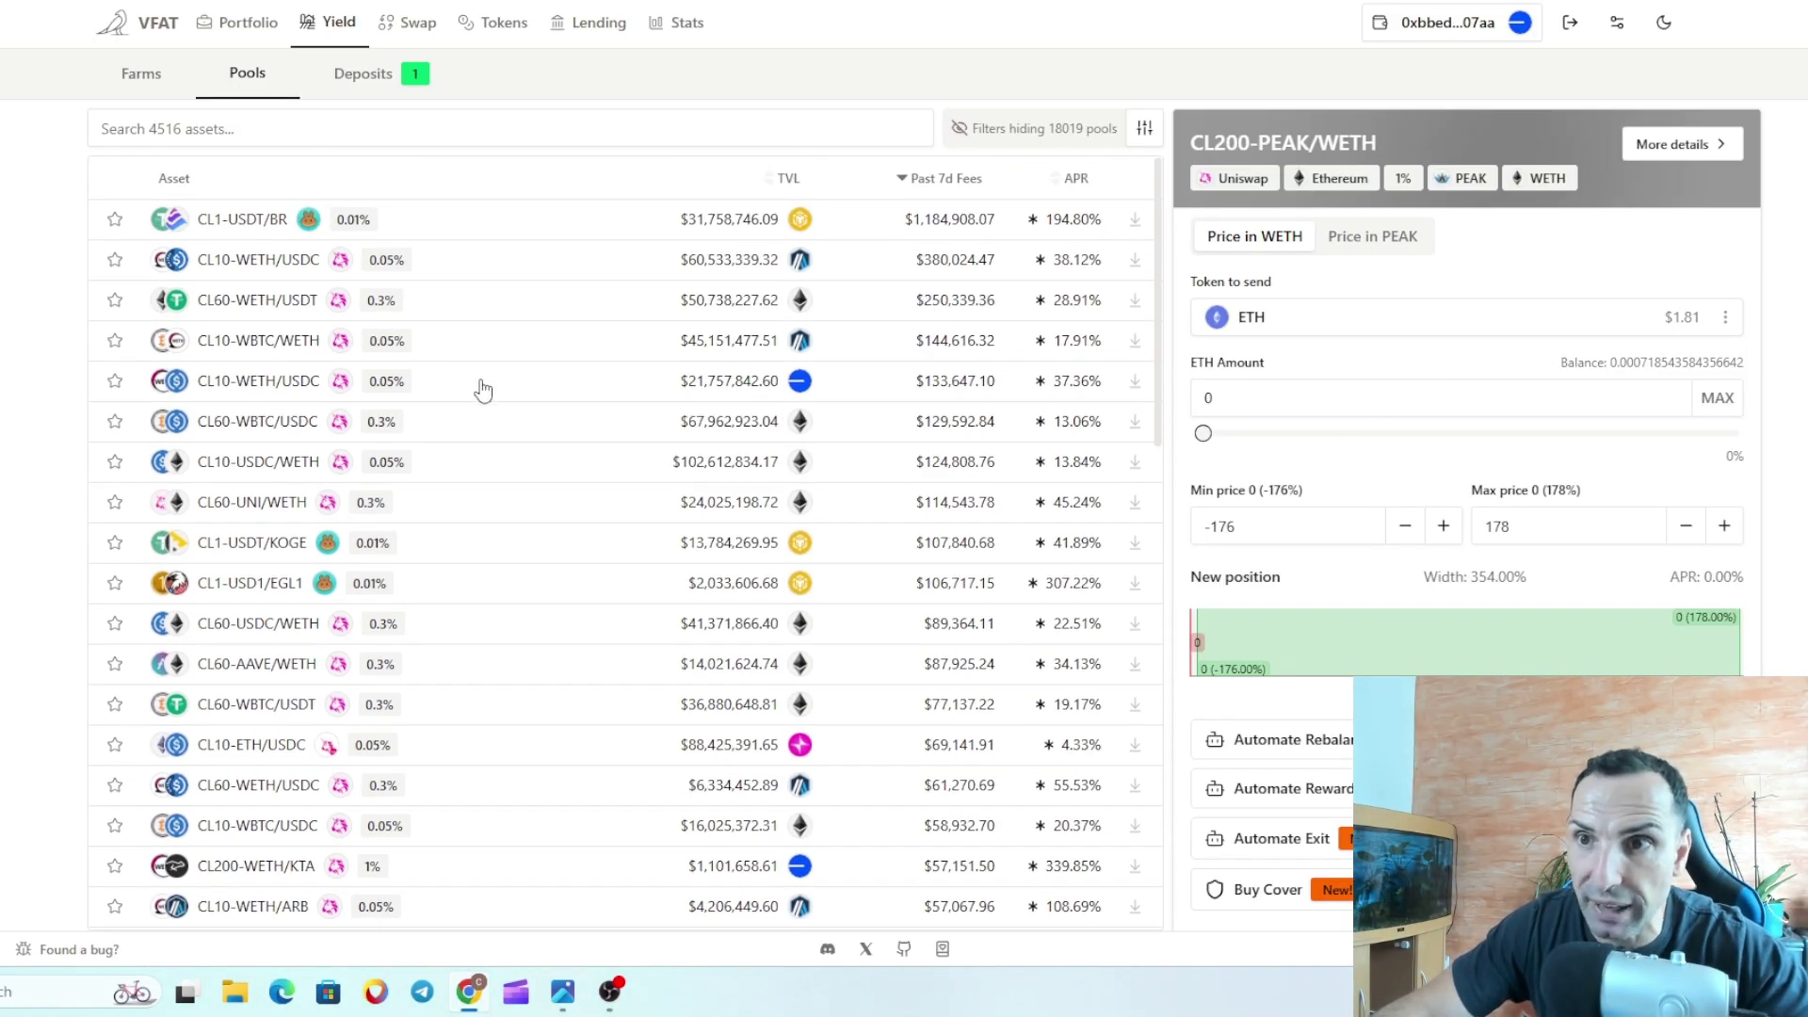
{"action": "left_click", "coordinate": [482, 389]}
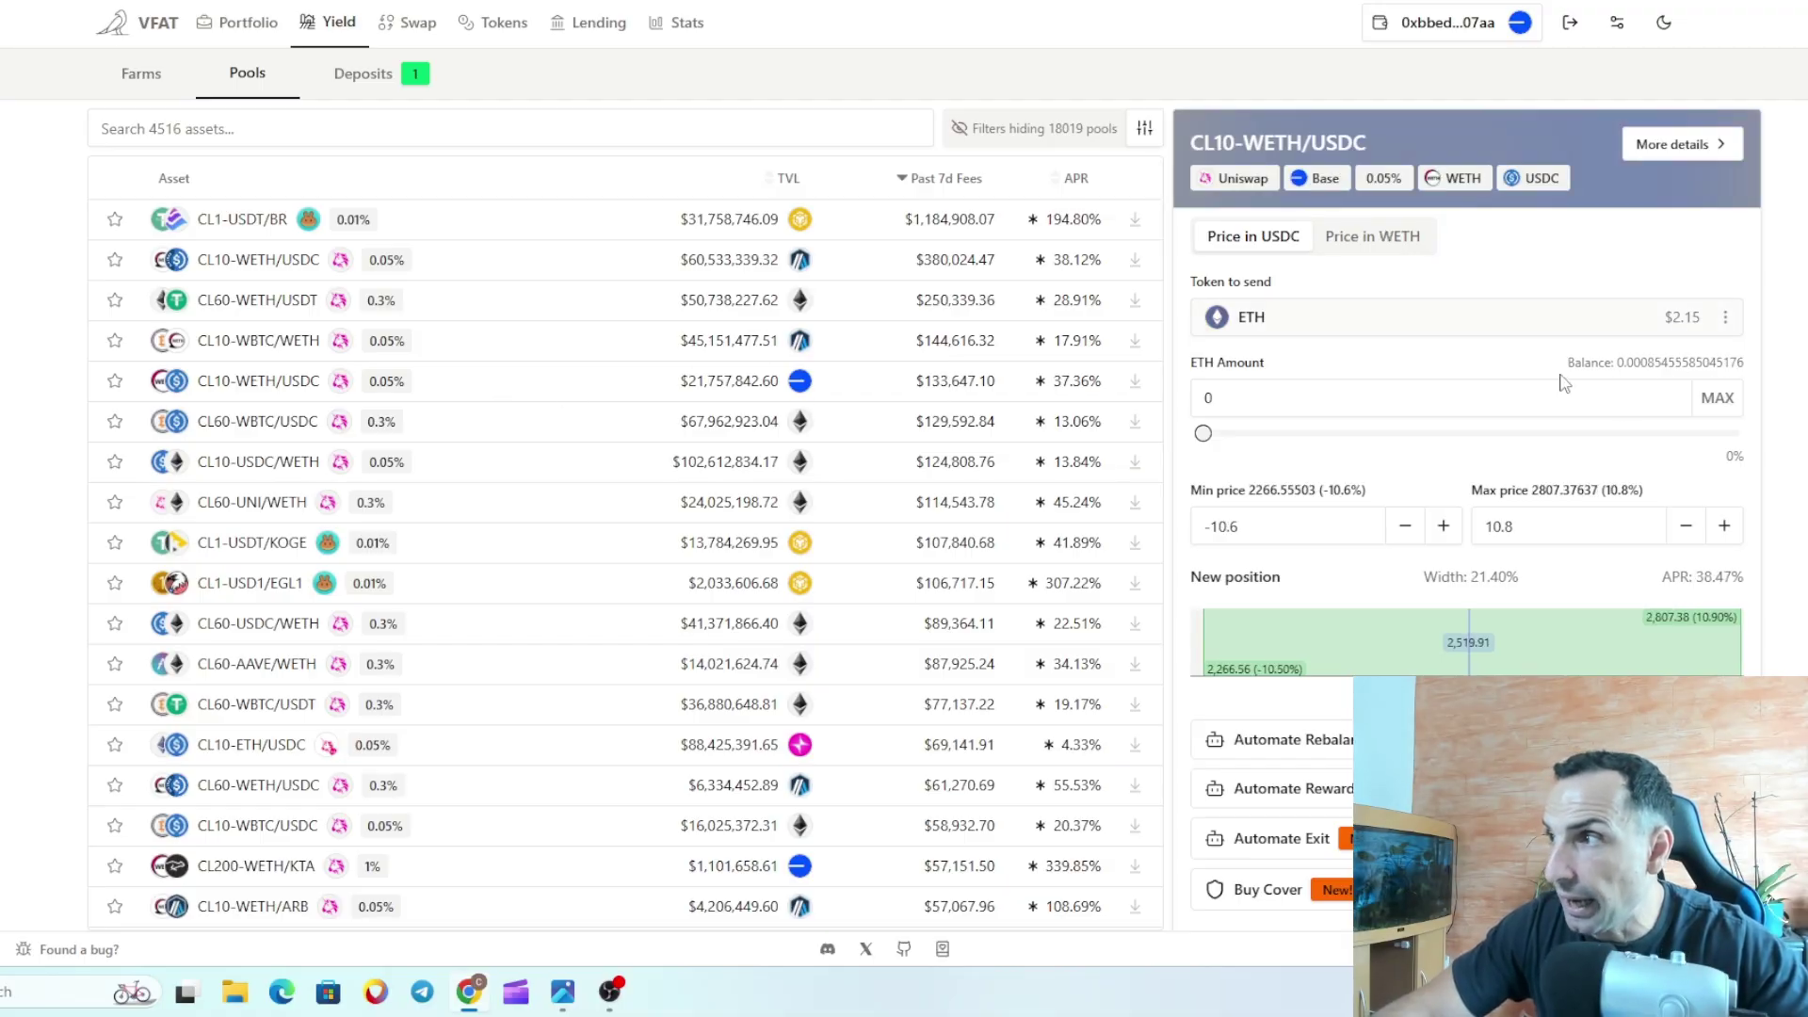
{"action": "left_click", "coordinate": [1477, 331]}
{"action": "left_click", "coordinate": [1389, 519]}
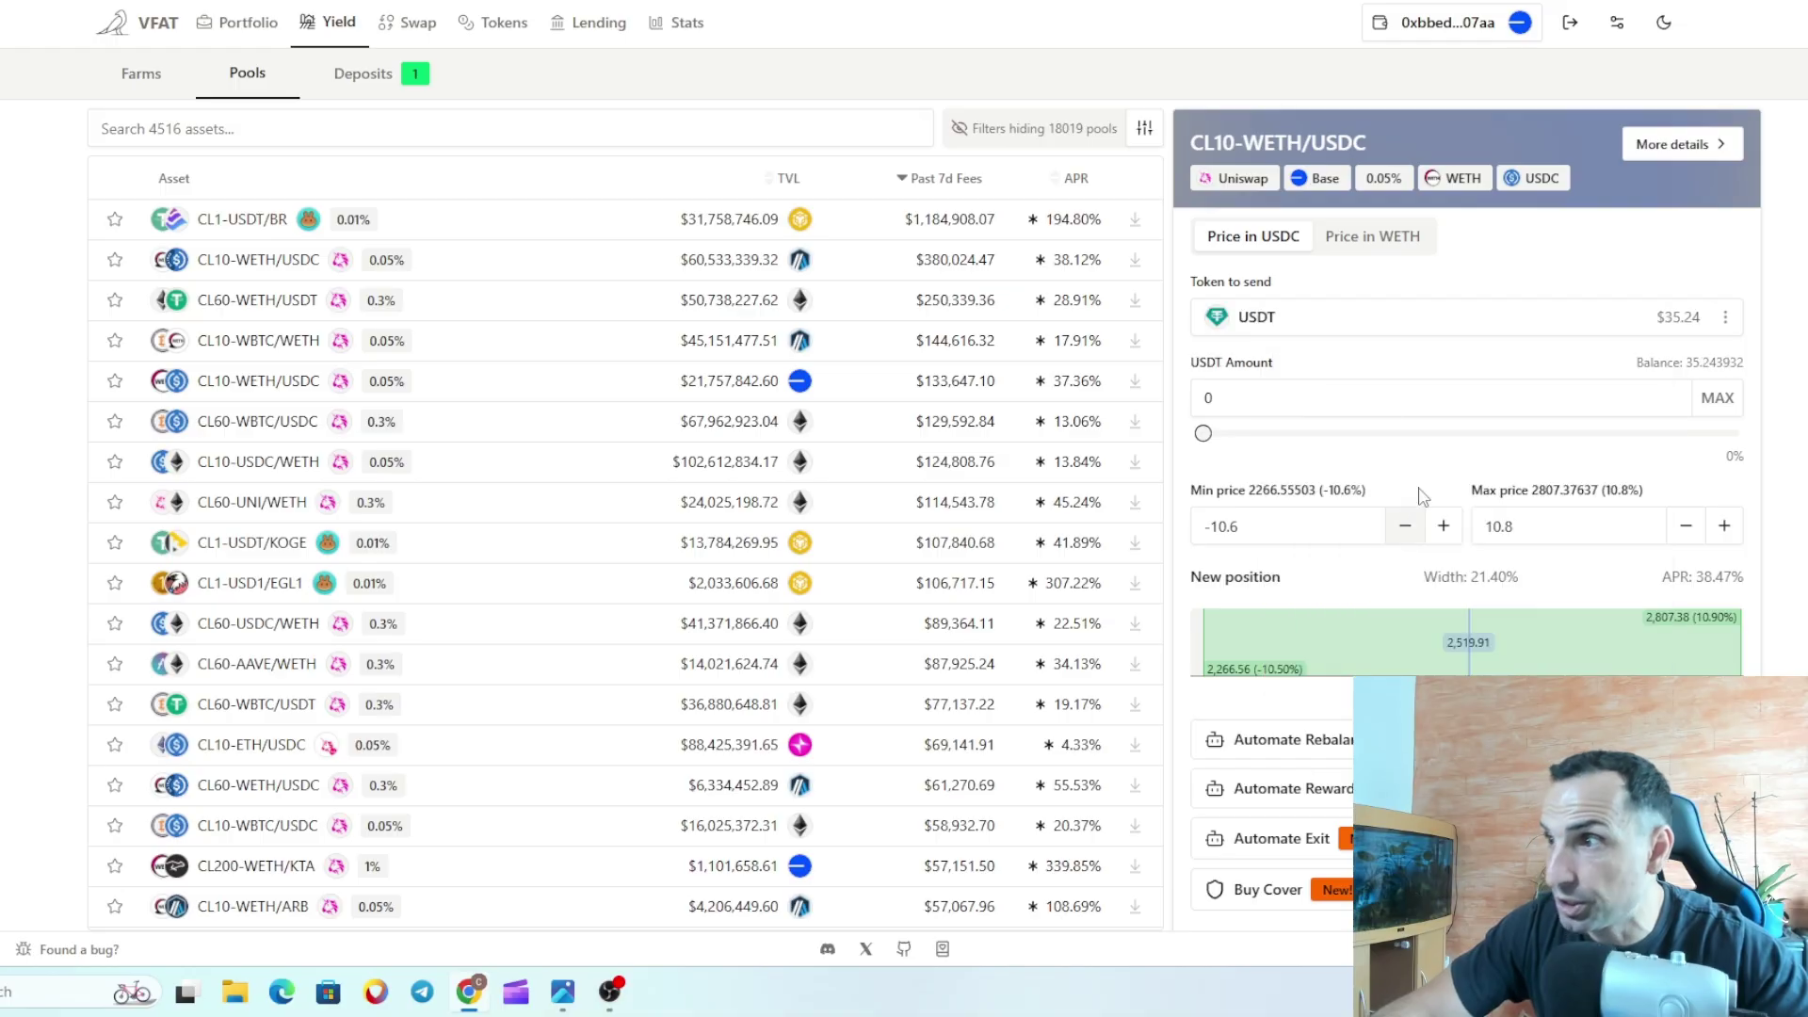
{"action": "left_click_drag", "start_coordinate": [1202, 433], "coordinate": [1730, 434]}
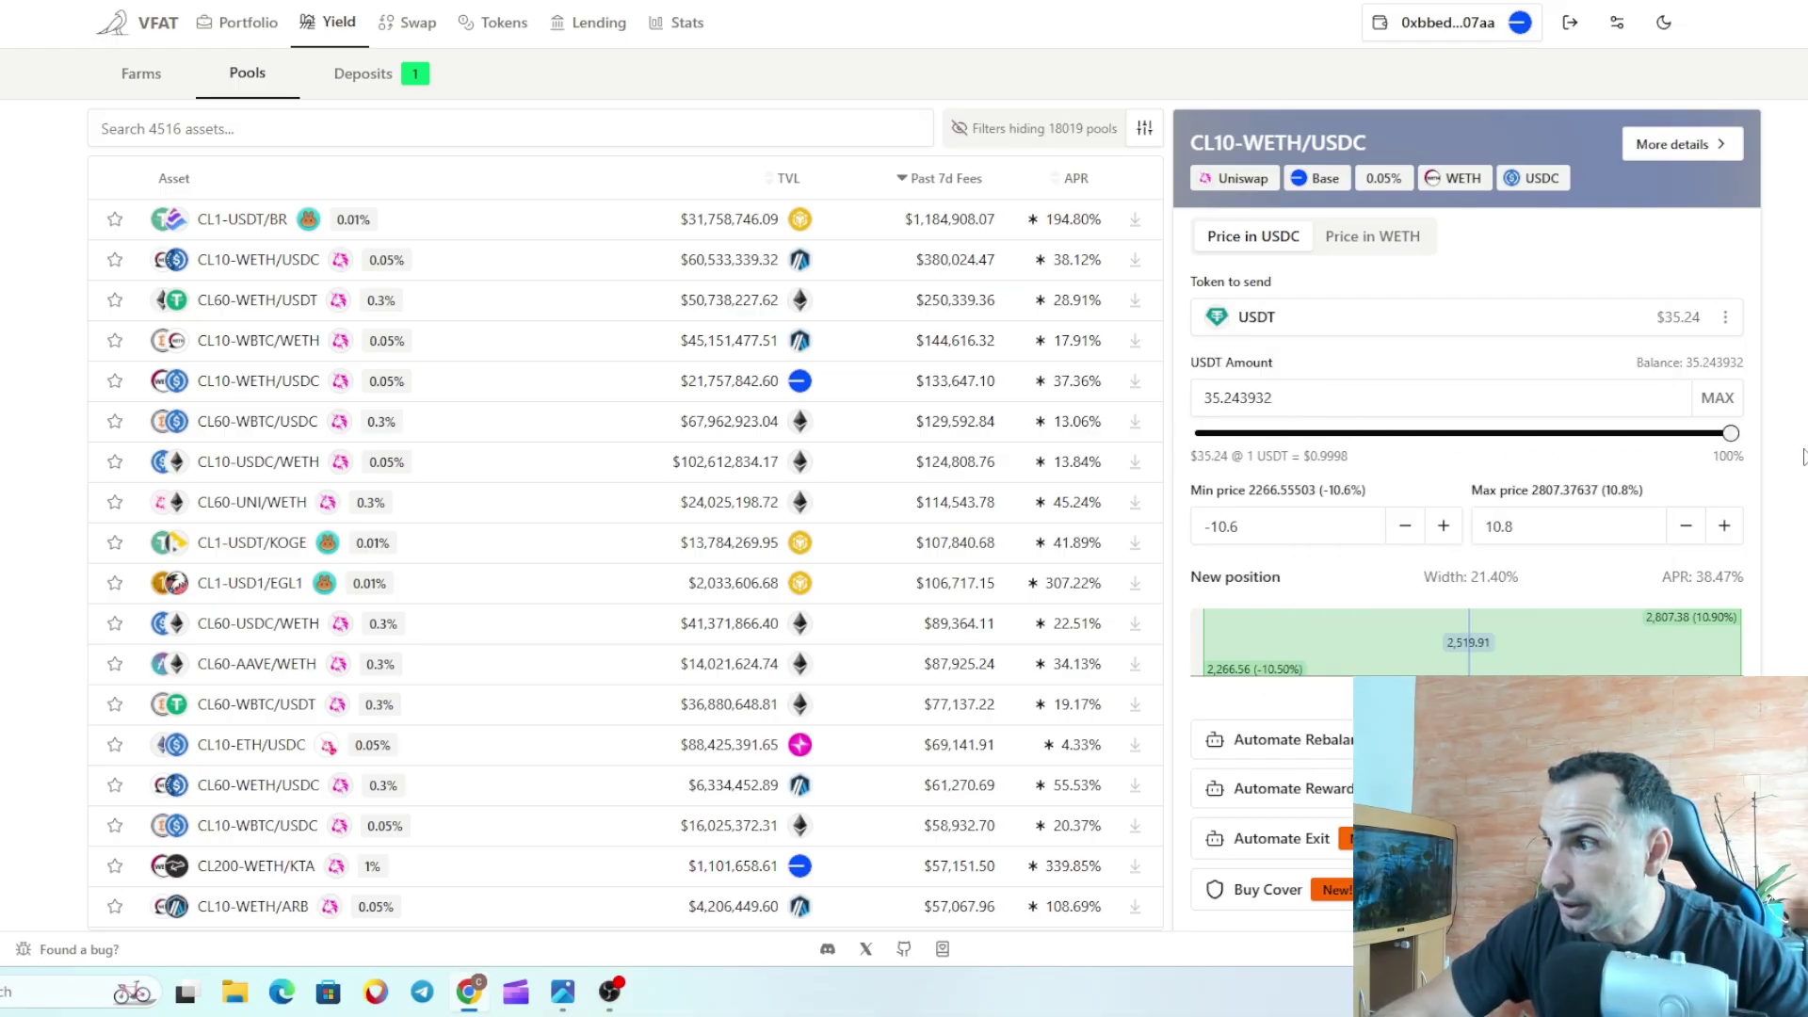
Step: Examine the CL10-WETH/USDC deposit's price range, automation options and preview of the USDT swaps, added liquidity, staking and protocol fee
{"action": "scroll", "coordinate": [1802, 457], "scroll_direction": "down", "scroll_amount": 2}
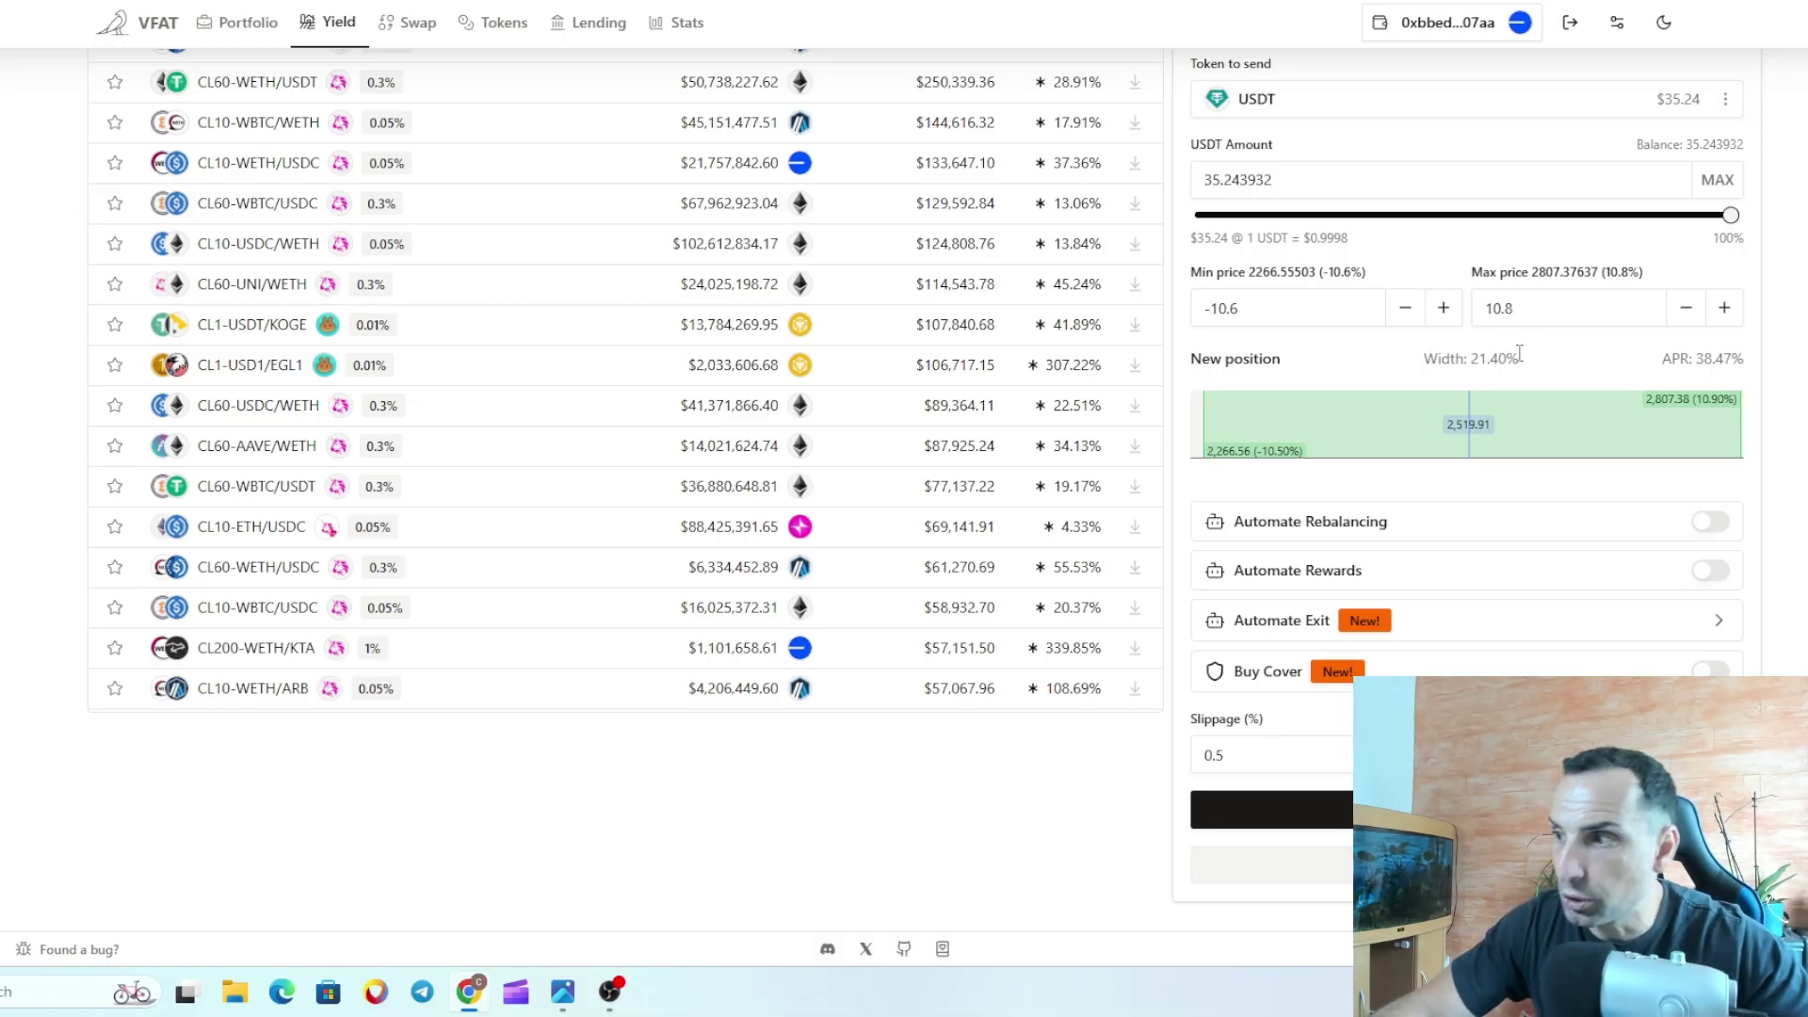
{"action": "scroll", "coordinate": [1709, 396], "scroll_direction": "down", "scroll_amount": 2}
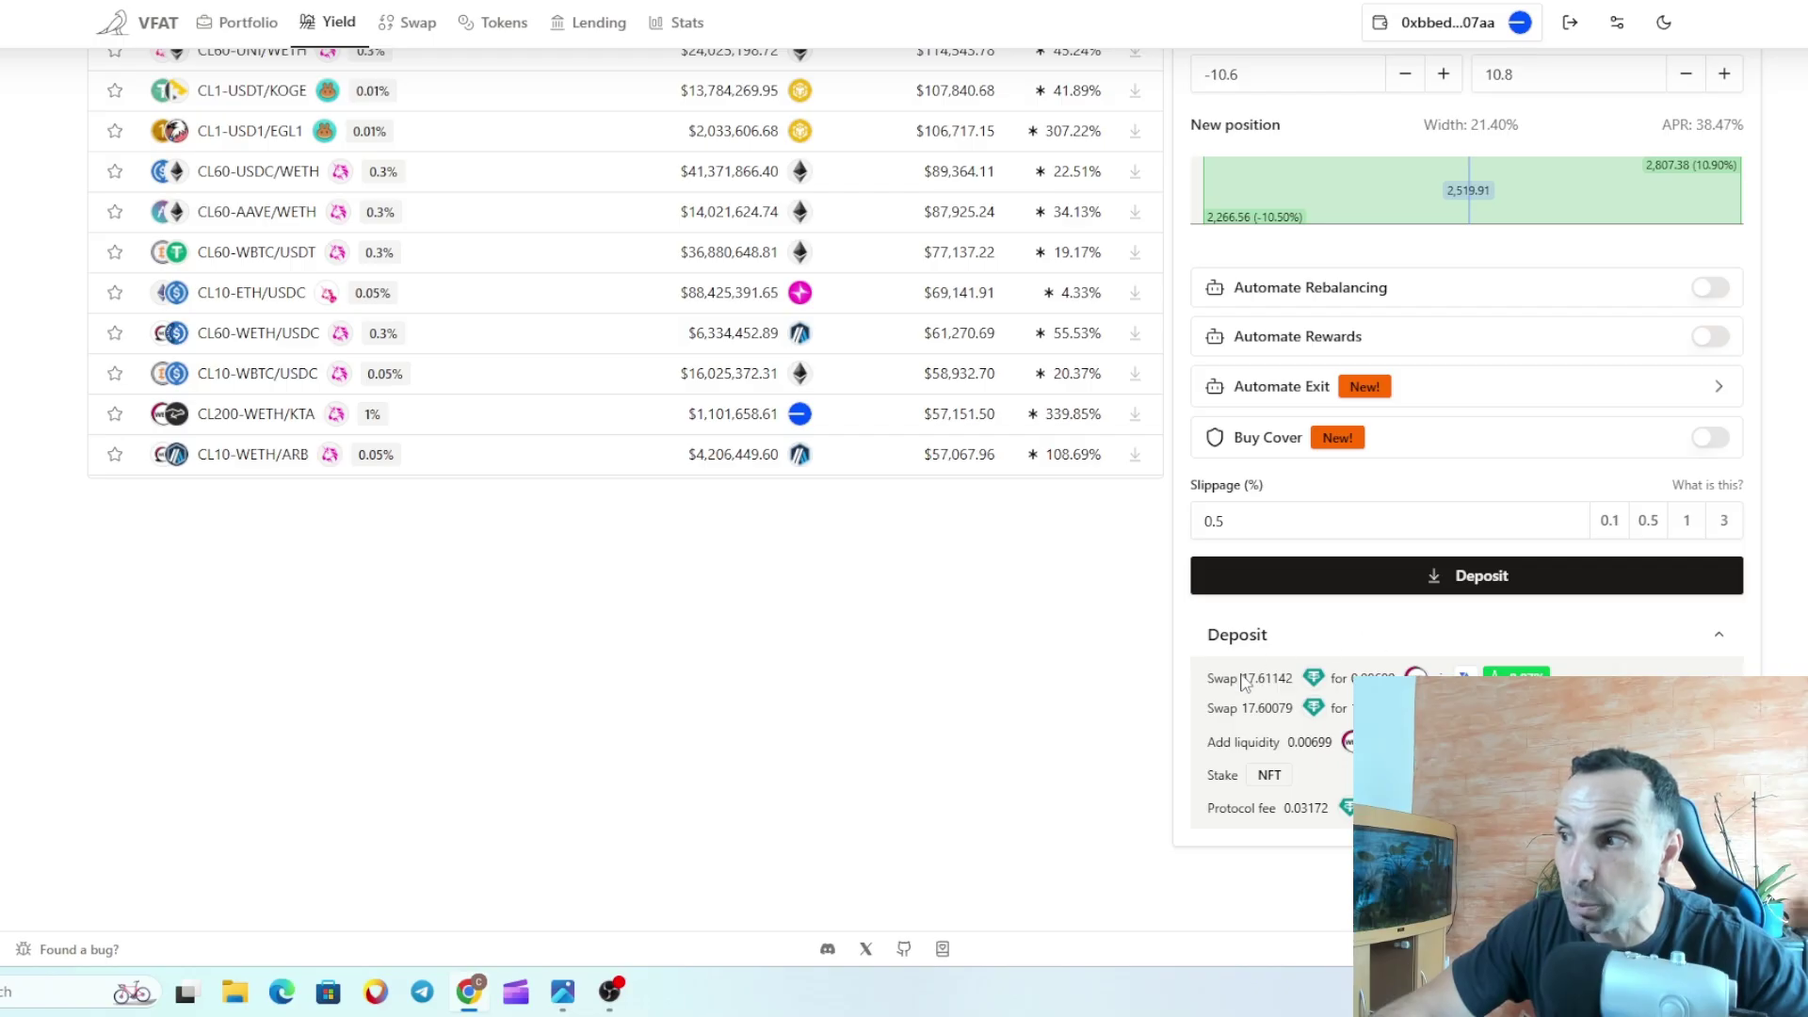
{"action": "mouse_move", "coordinate": [1272, 688]}
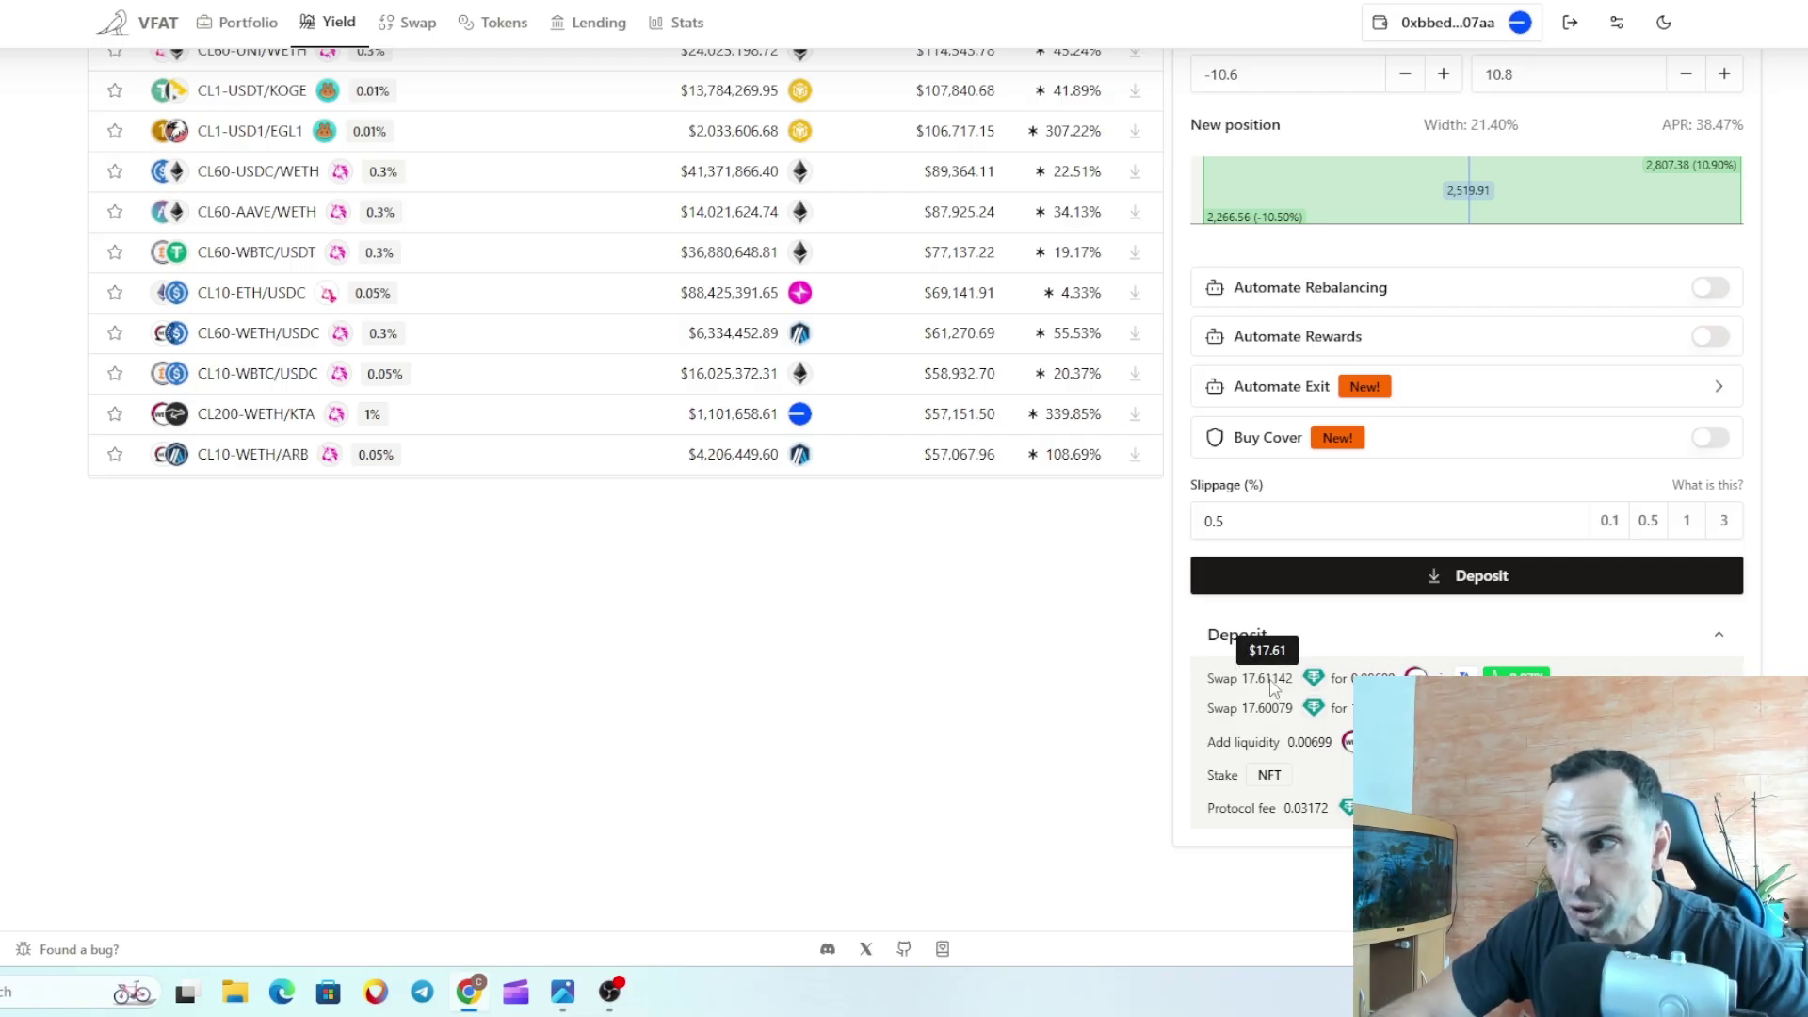
{"action": "mouse_move", "coordinate": [1375, 708]}
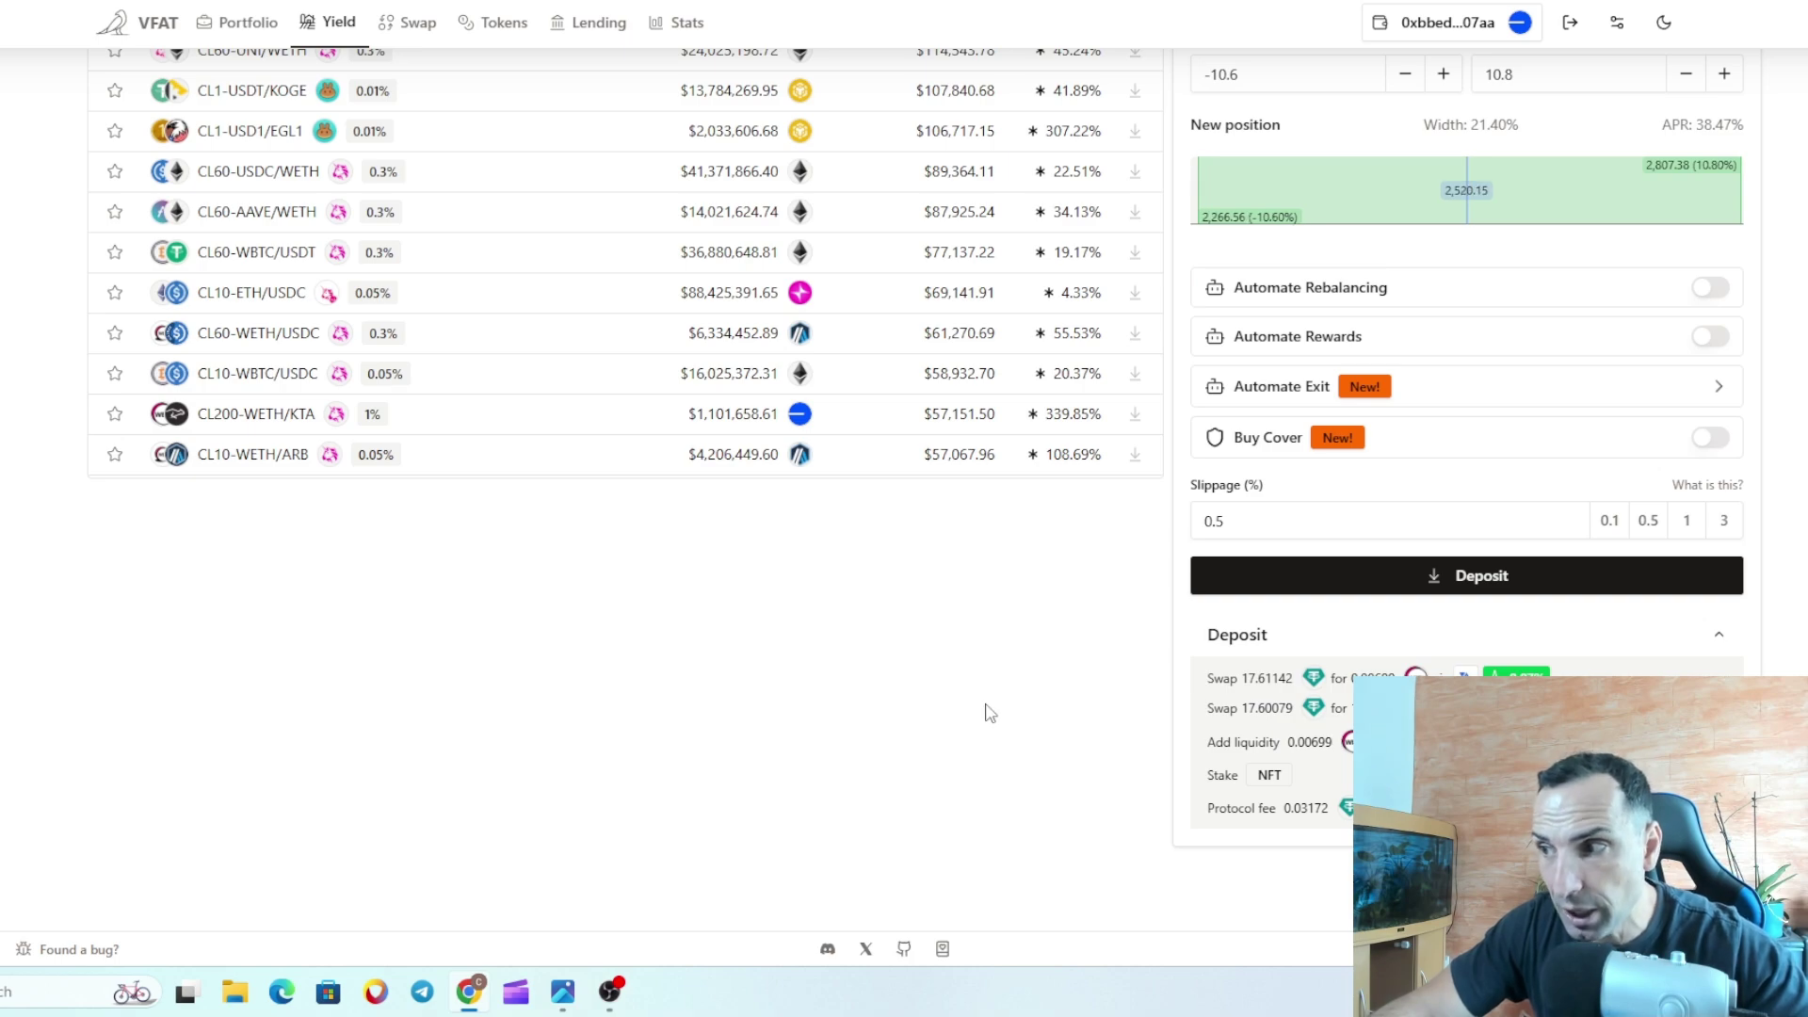
{"action": "scroll", "coordinate": [1184, 741], "scroll_direction": "up", "scroll_amount": 5}
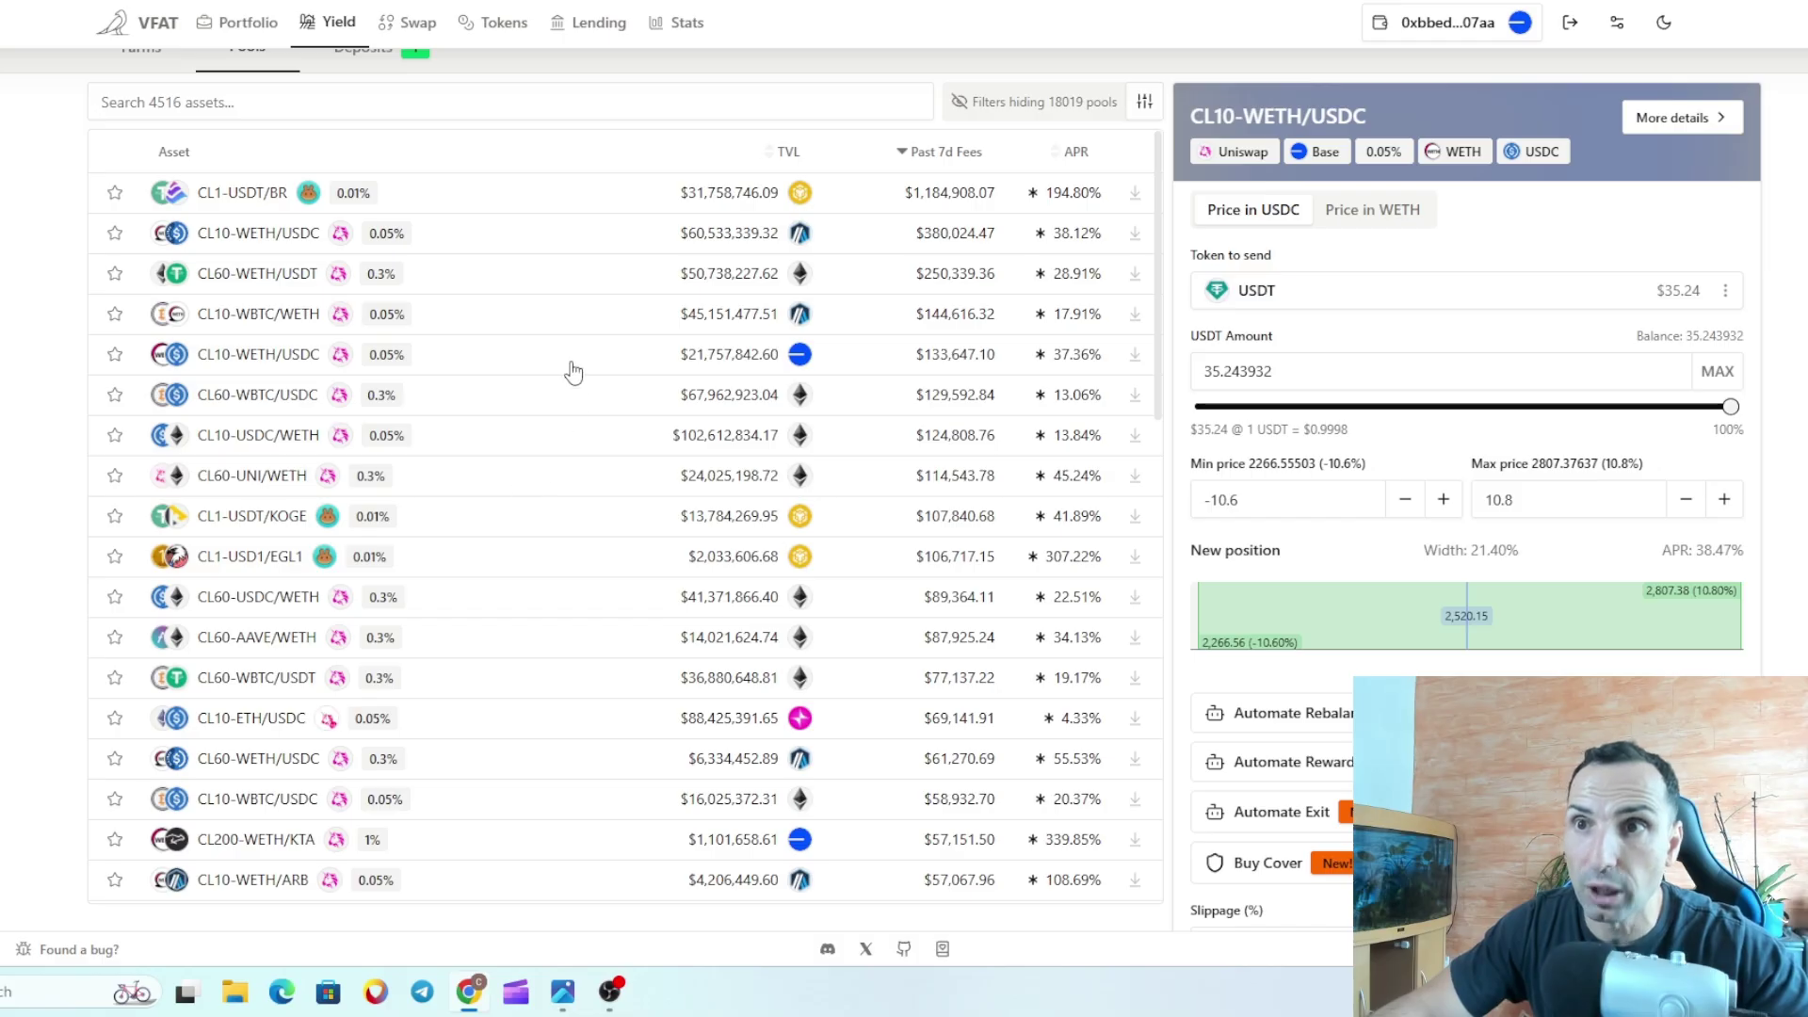
{"action": "scroll", "coordinate": [440, 364], "scroll_direction": "up", "scroll_amount": 1}
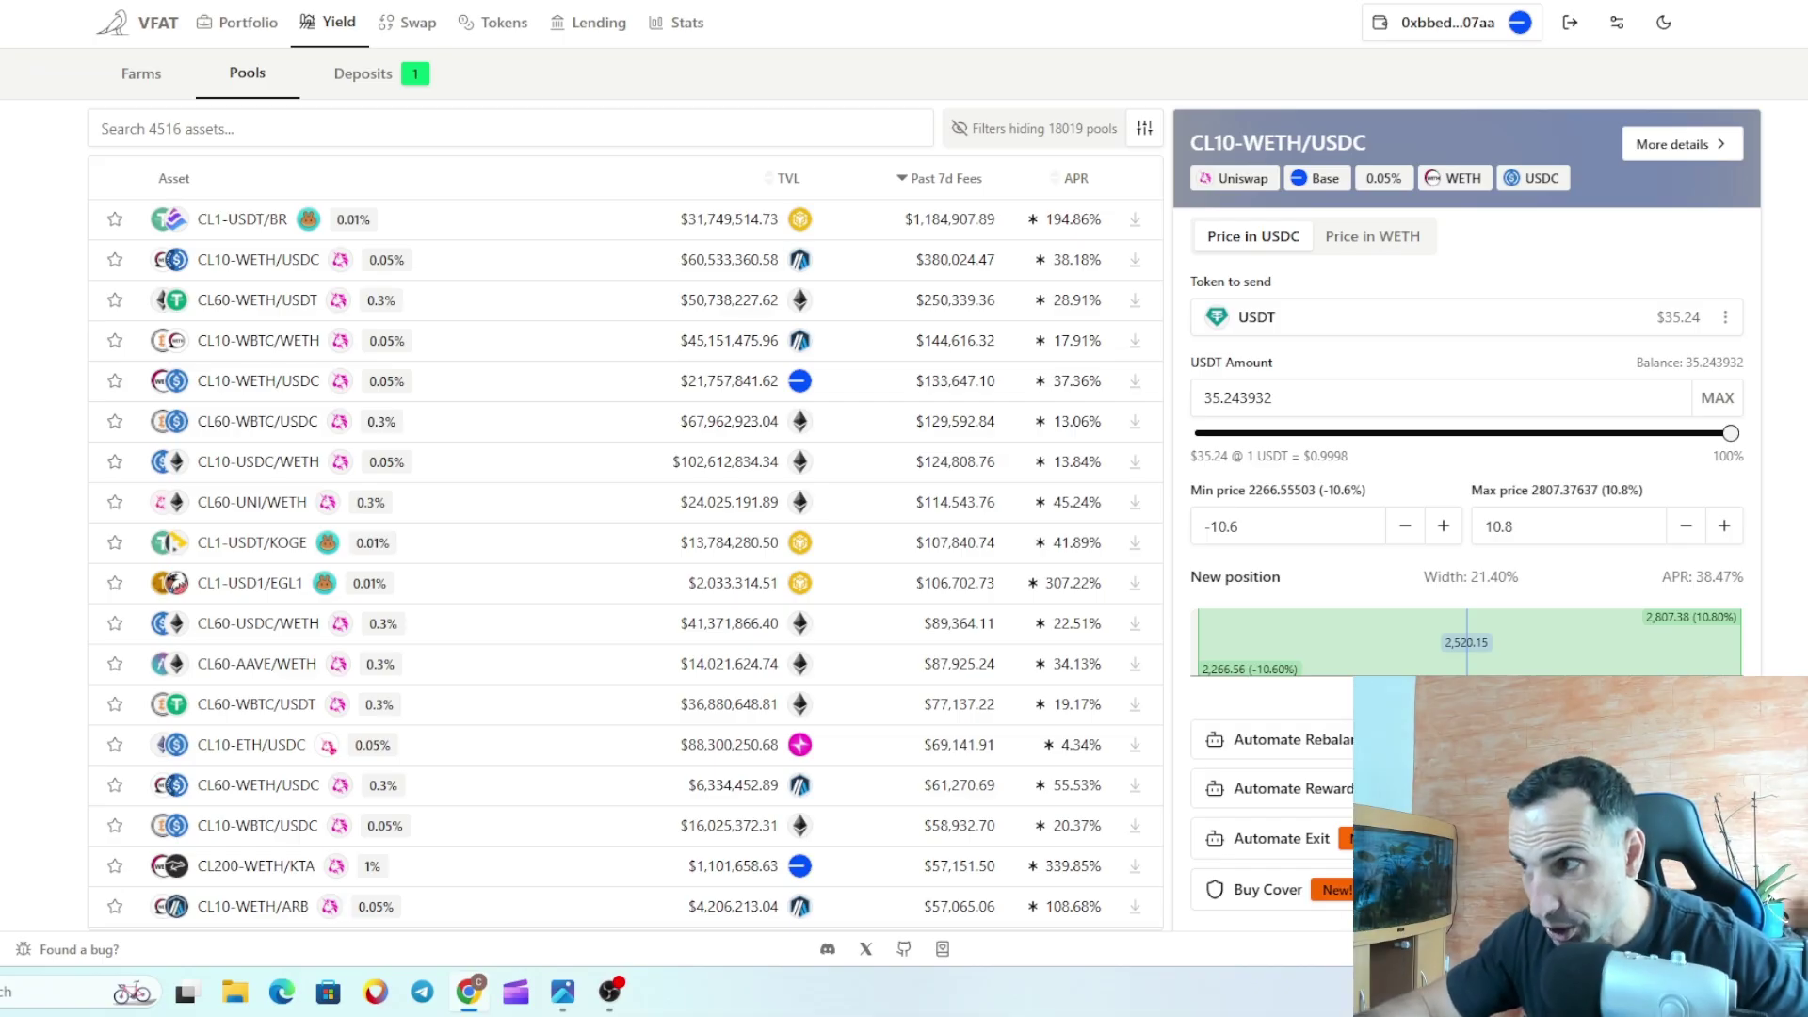
{"action": "scroll", "coordinate": [836, 556], "scroll_direction": "down", "scroll_amount": 6}
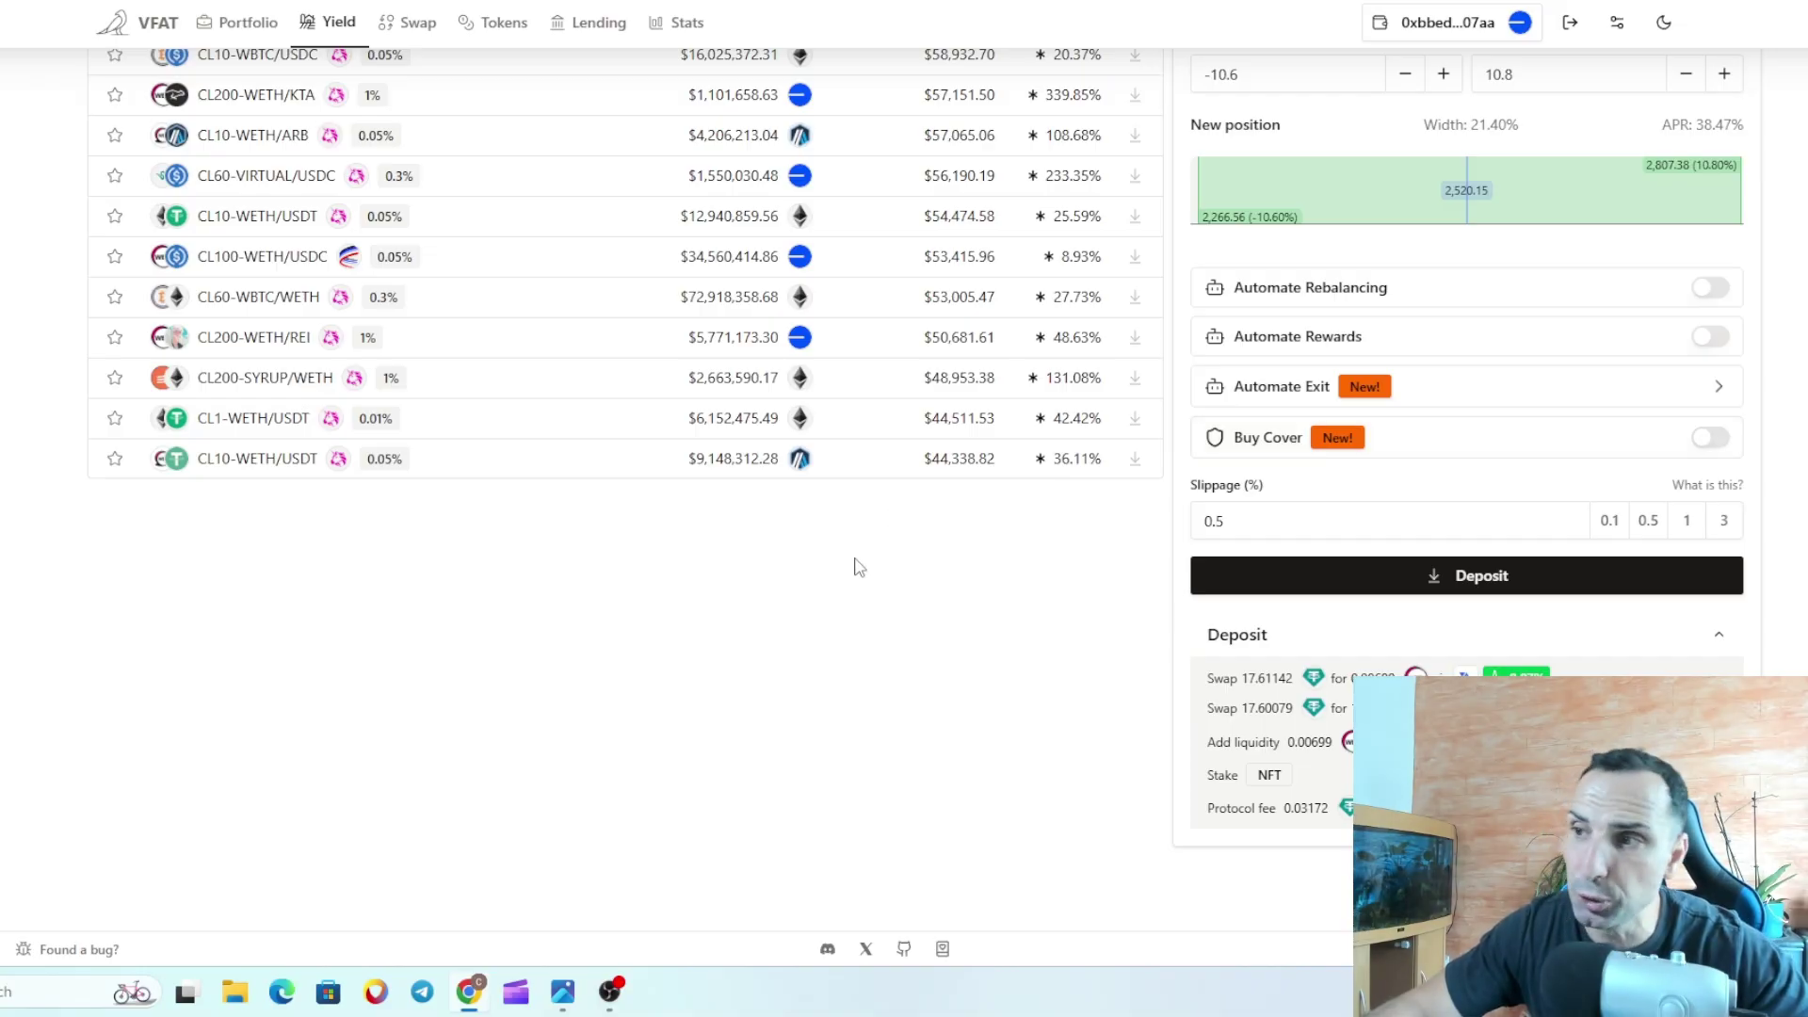
{"action": "scroll", "coordinate": [645, 664], "scroll_direction": "up", "scroll_amount": 5}
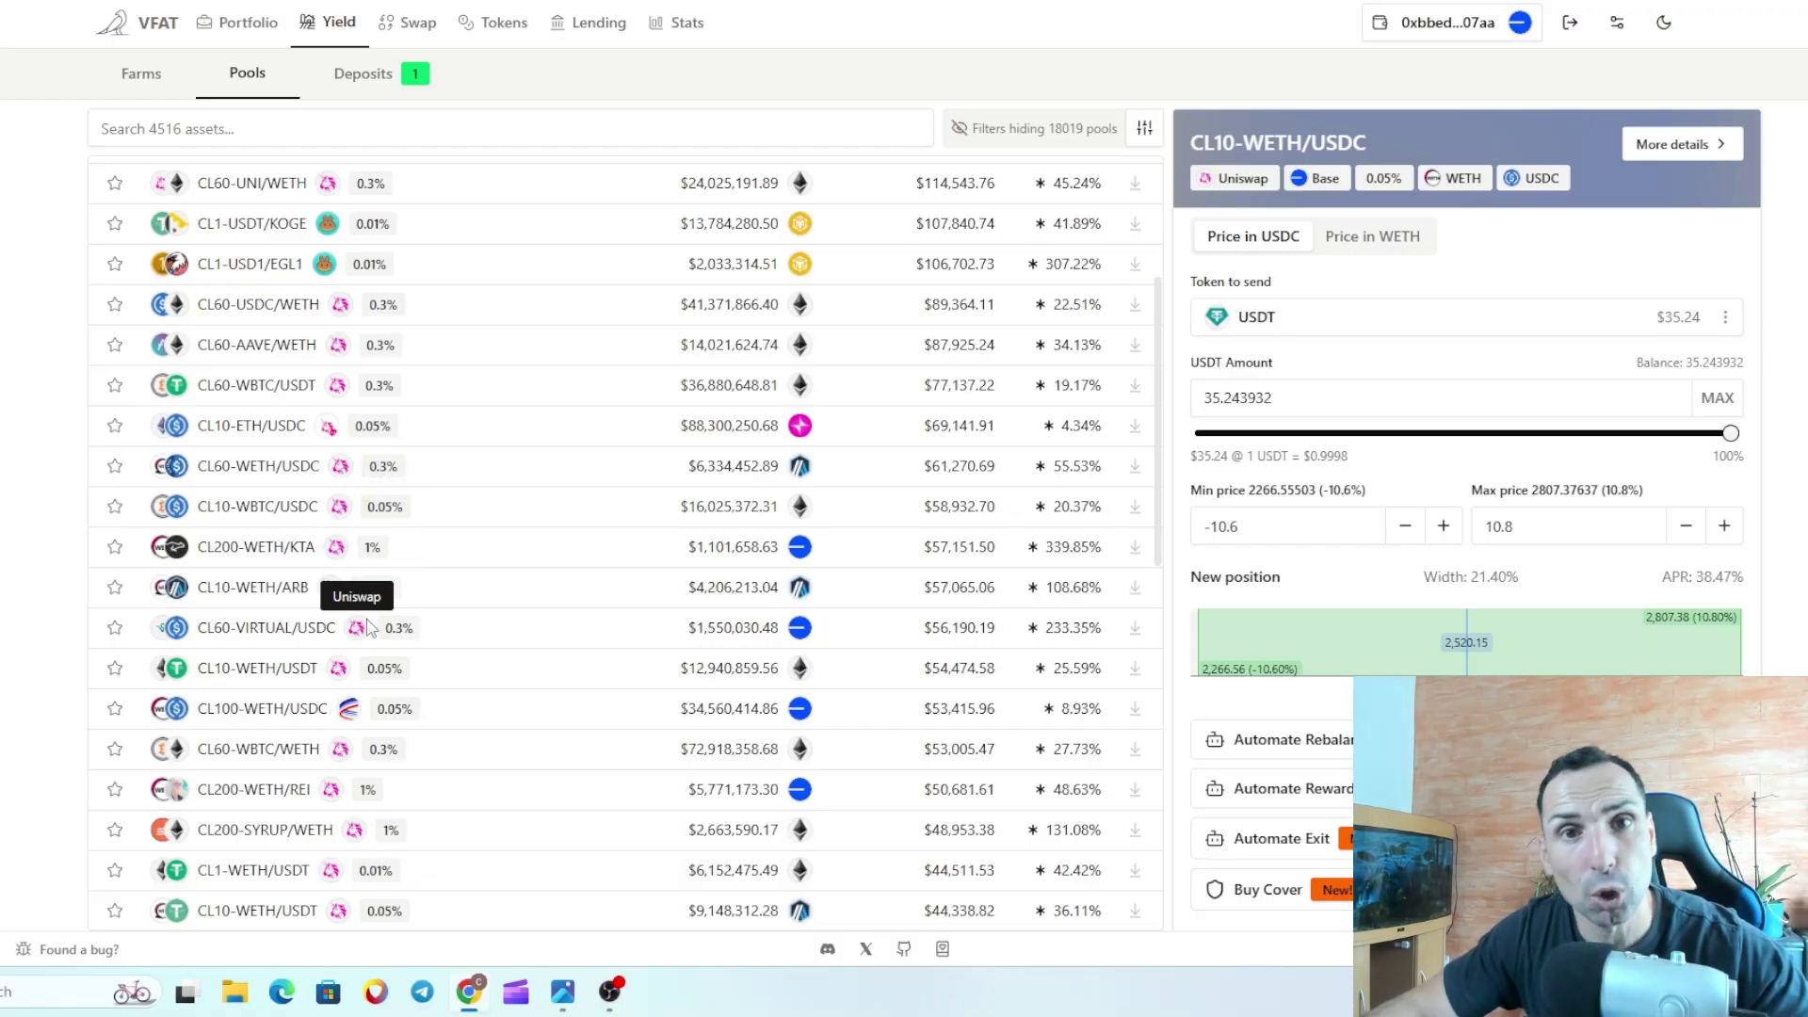
{"action": "scroll", "coordinate": [363, 627], "scroll_direction": "down", "scroll_amount": 3}
{"action": "scroll", "coordinate": [363, 627], "scroll_direction": "up", "scroll_amount": 3}
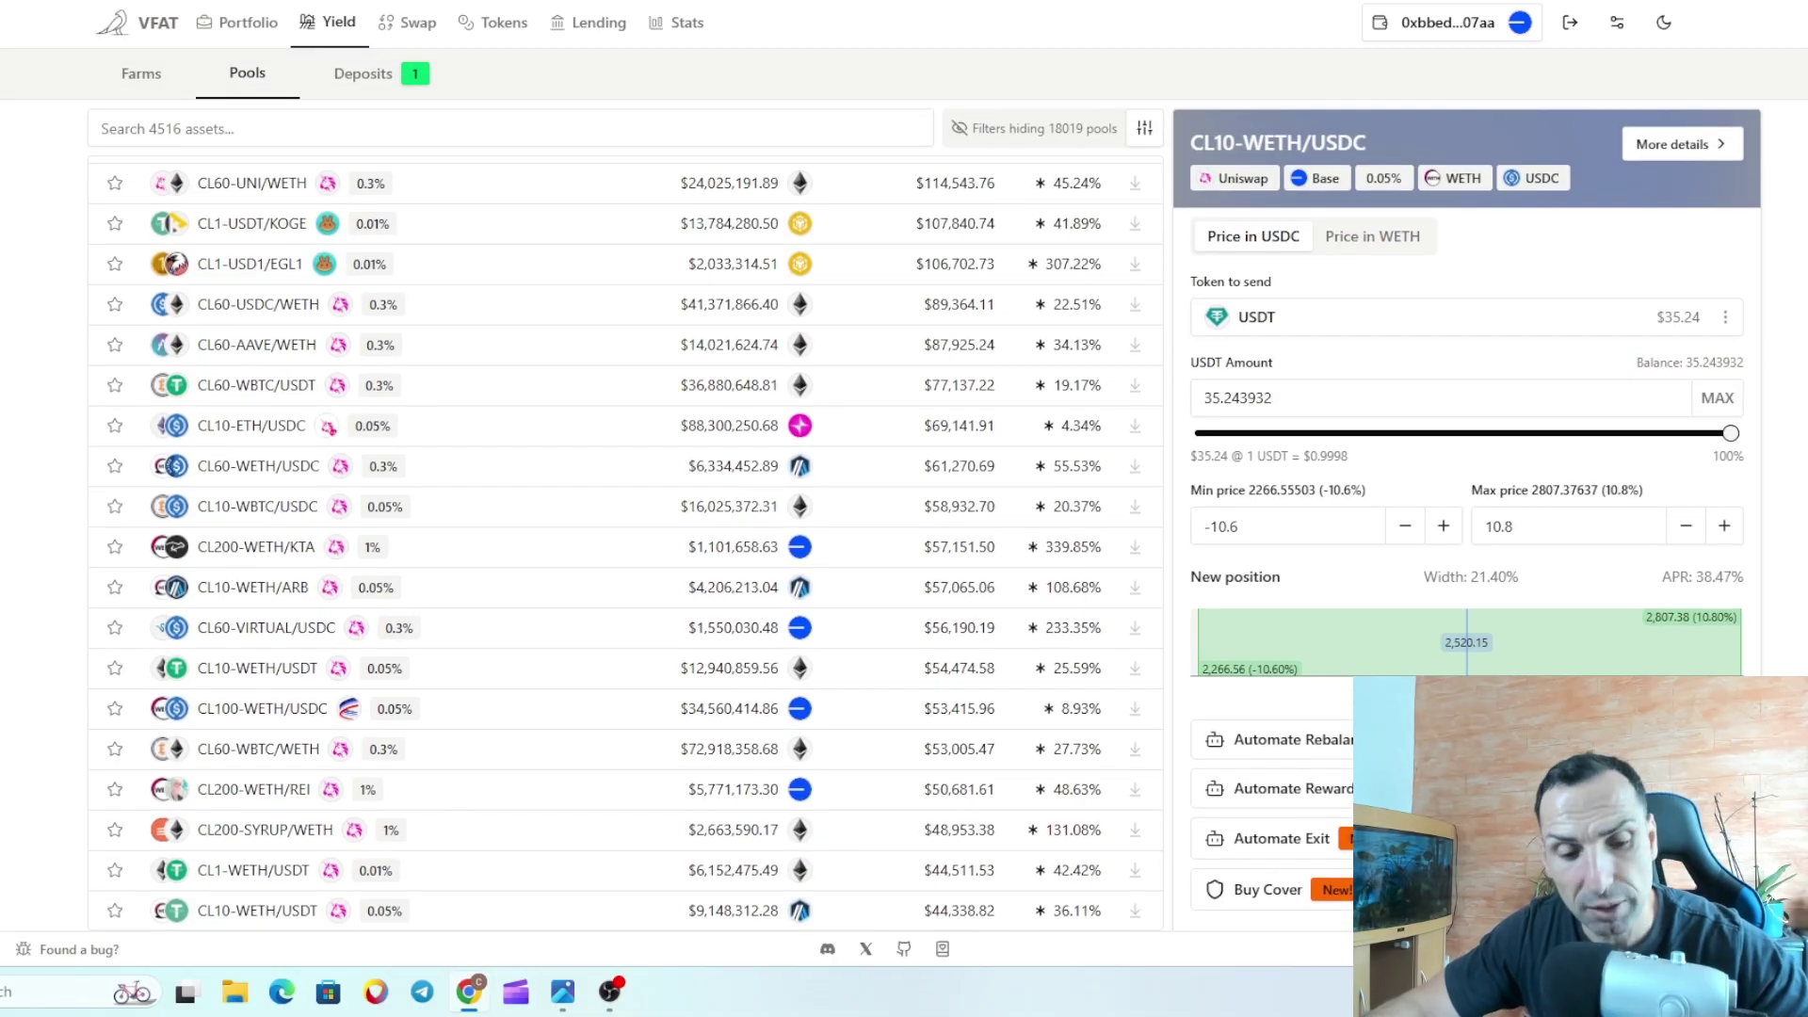